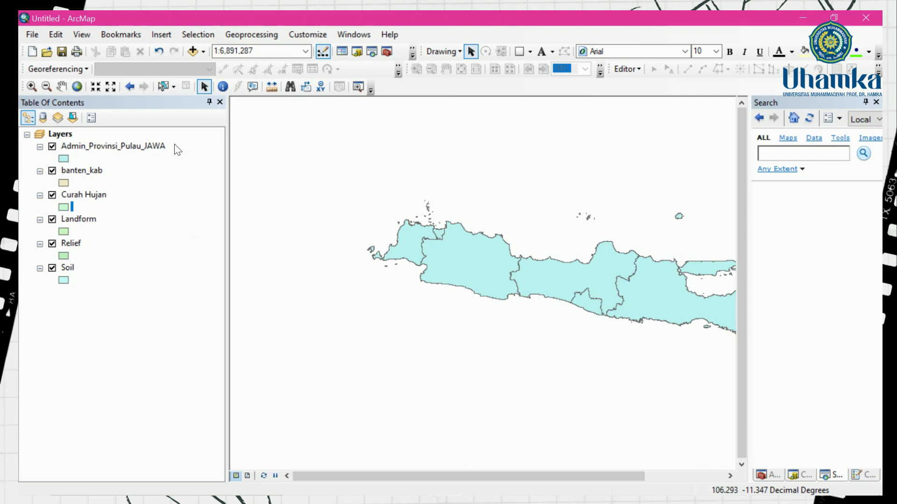
Open the Curah Hujan layer's attribute table and add a Long Integer field named Skor_CH
right_click(89, 195)
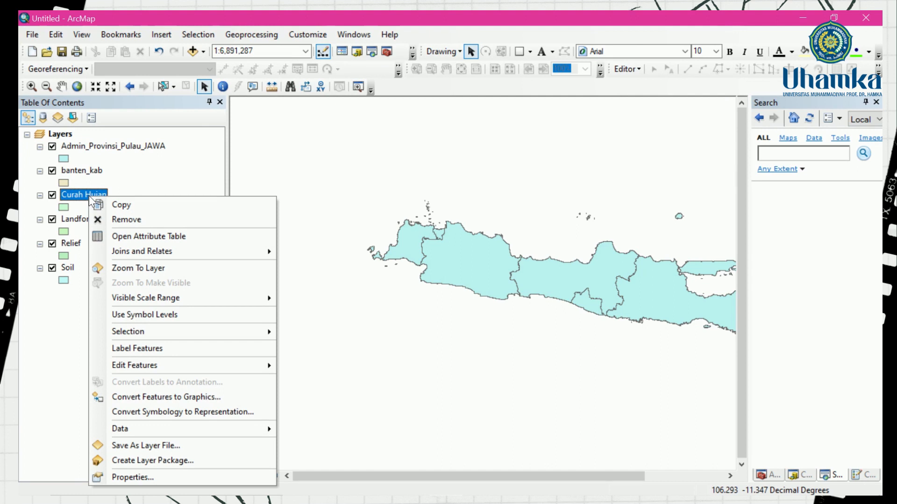
click(154, 236)
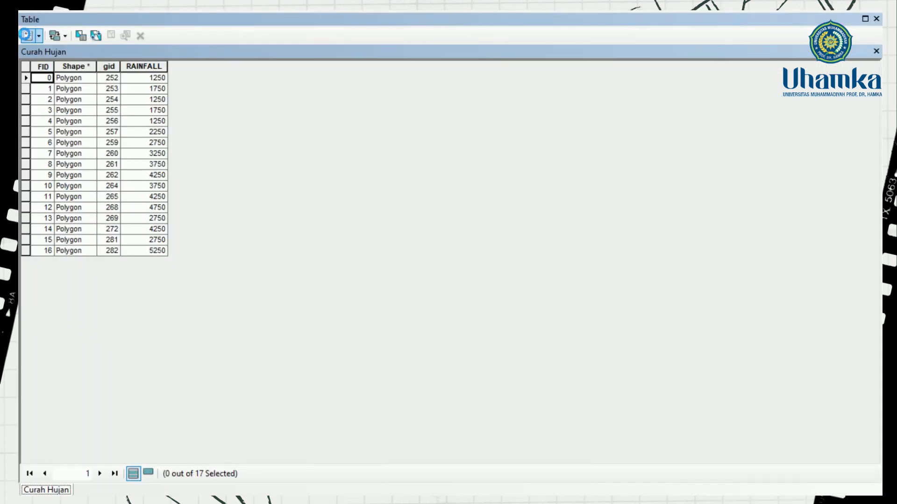
click(26, 34)
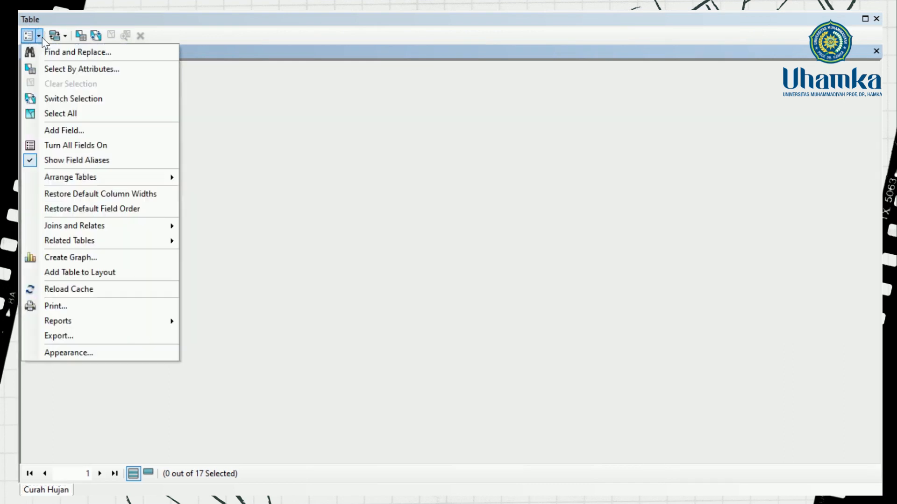
click(62, 132)
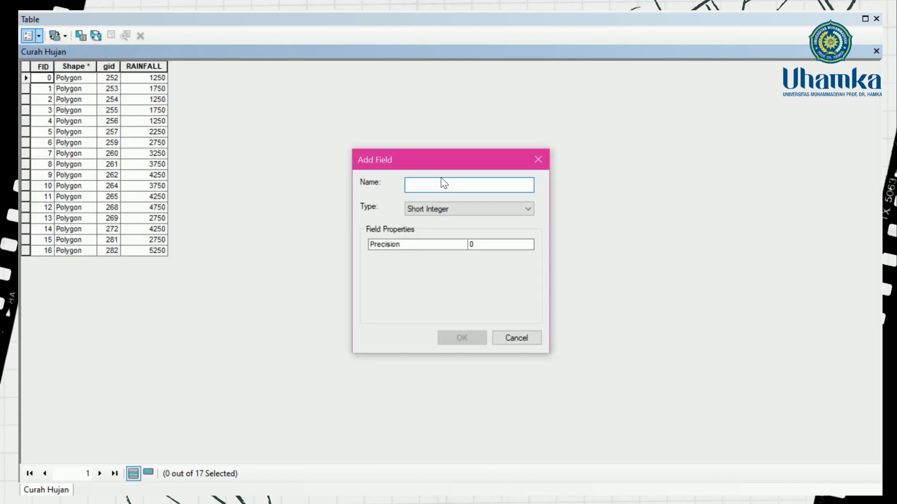
text(Sk)
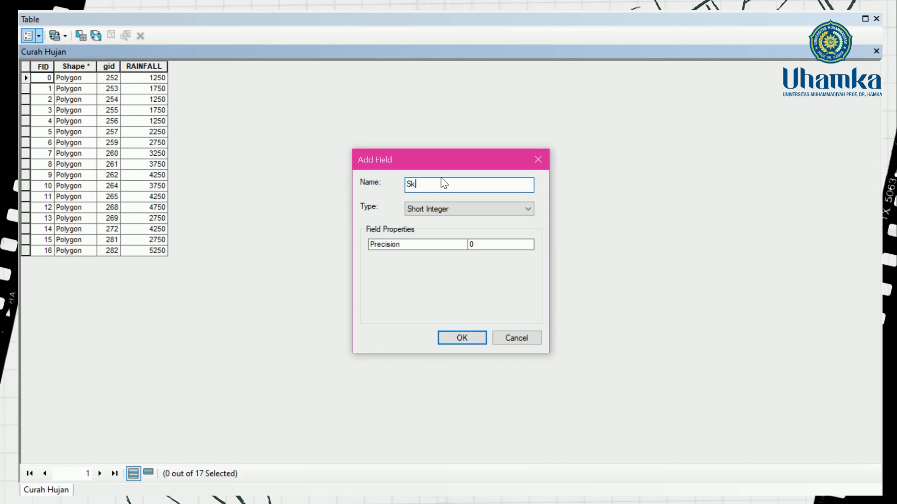
text(or_CH)
click(471, 214)
click(483, 228)
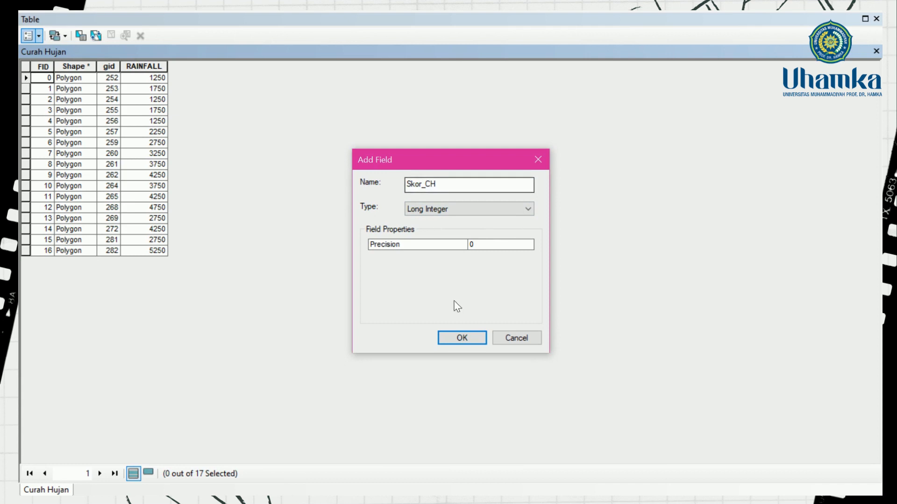
click(462, 337)
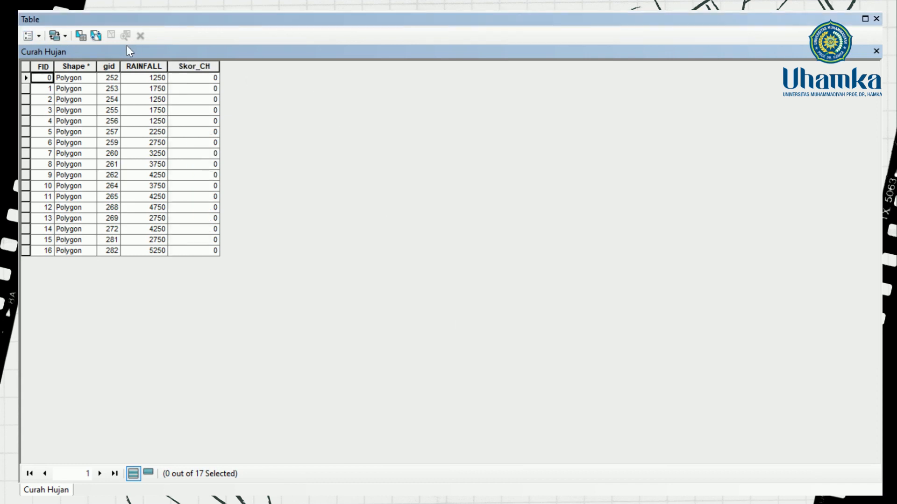
click(30, 37)
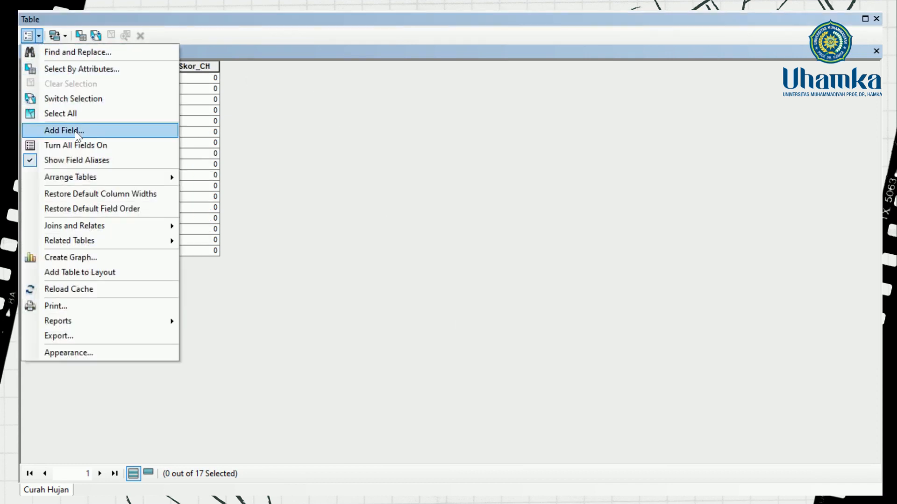
click(30, 35)
click(31, 35)
click(31, 36)
click(30, 35)
click(428, 106)
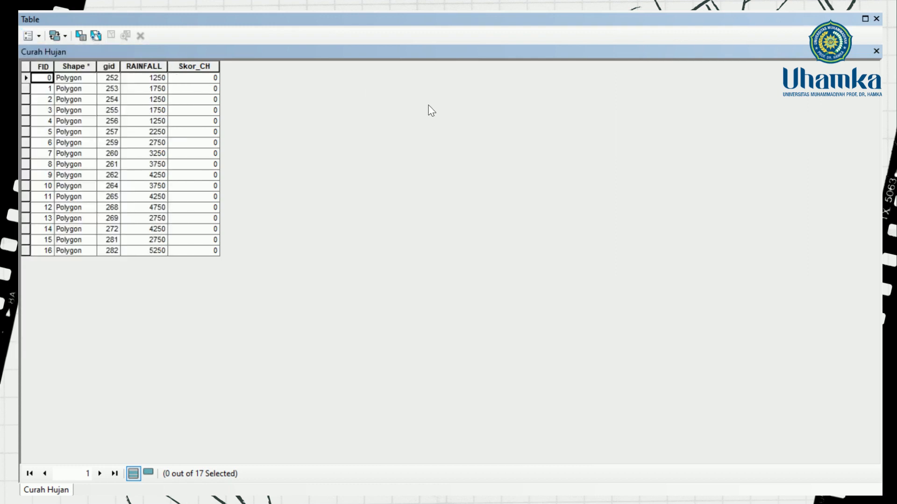
Add a Long Integer field named Bobot_CH to the Curah Hujan attribute table
click(24, 37)
click(29, 130)
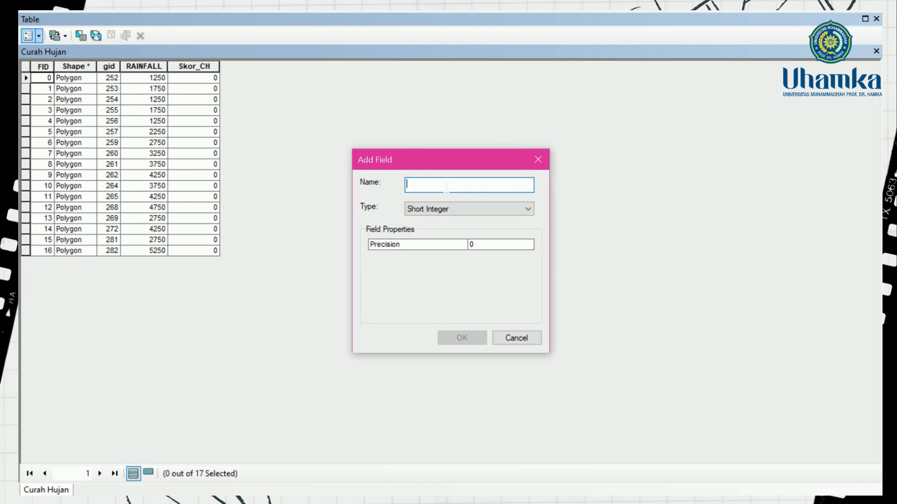
text(Bobot)
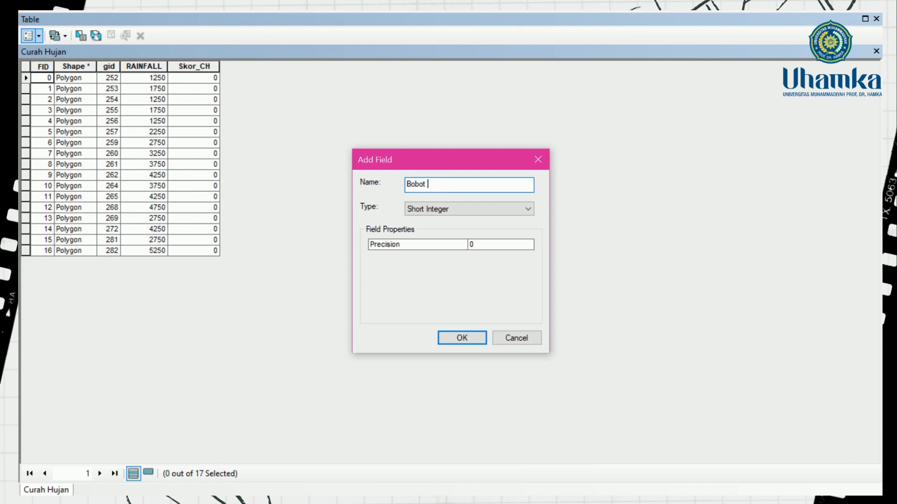
key(BackSpace)
text(_CH)
click(424, 213)
click(433, 230)
click(459, 335)
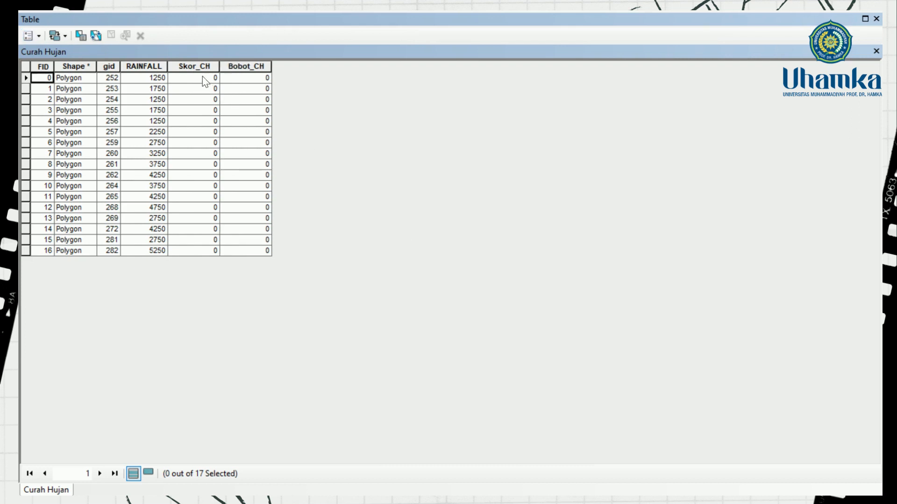
Start an editing session for the Curah Hujan layer and enlarge its attribute table again
click(865, 19)
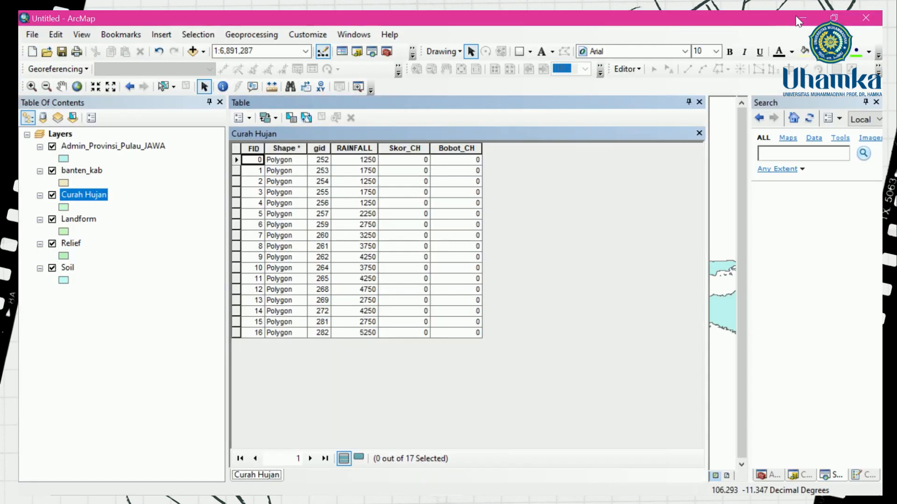
click(626, 69)
click(643, 84)
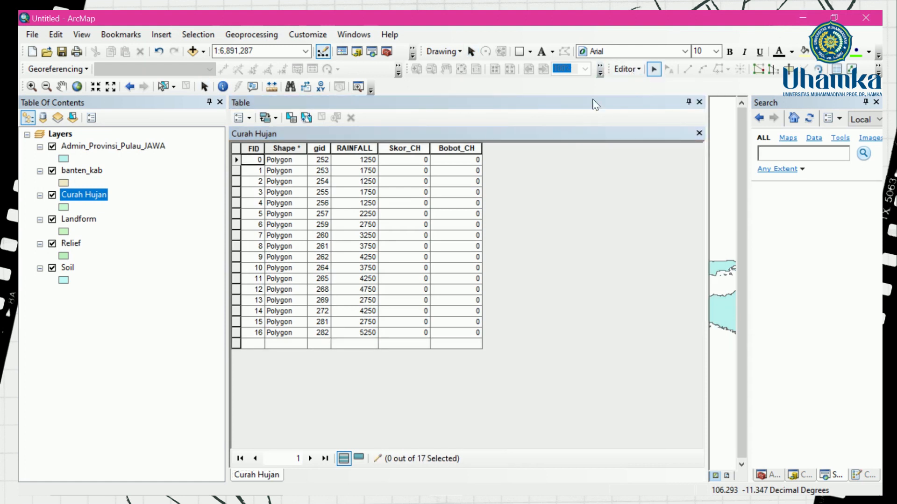
double_click(409, 105)
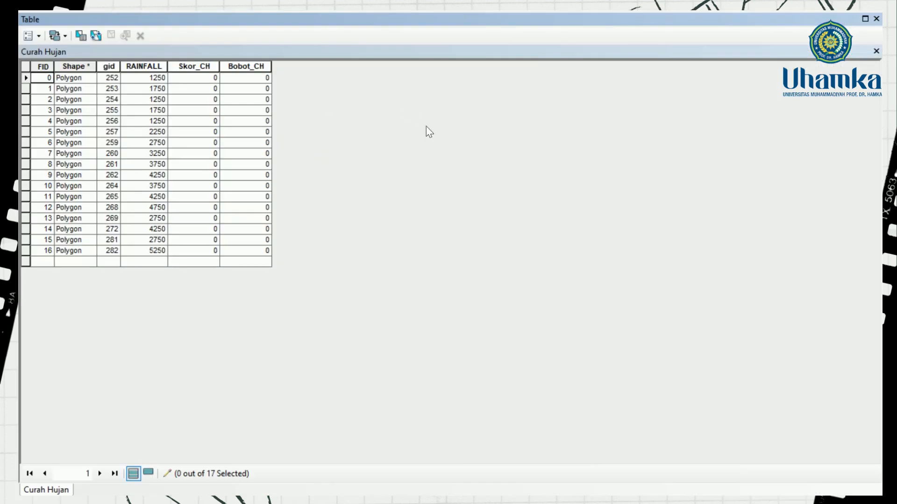
Set Skor_CH to 1 for the records FID 0 through 4
click(201, 80)
click(202, 79)
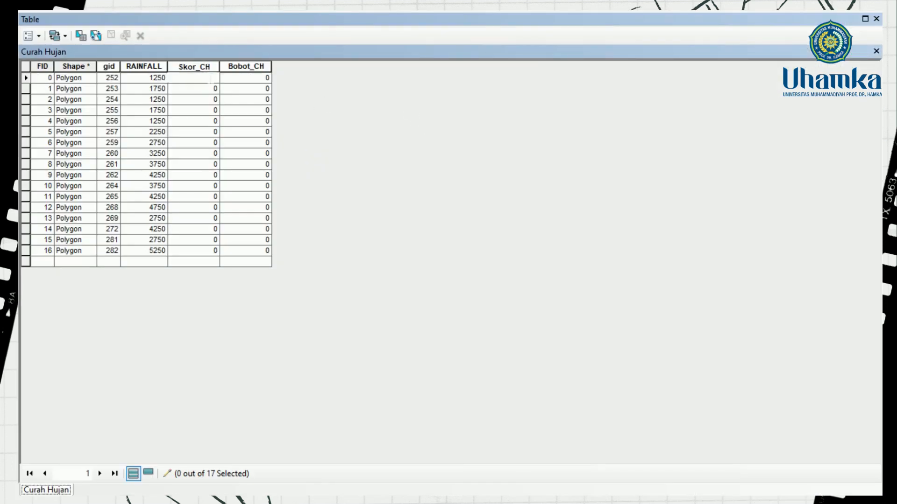
key(BackSpace)
text(1)
click(201, 88)
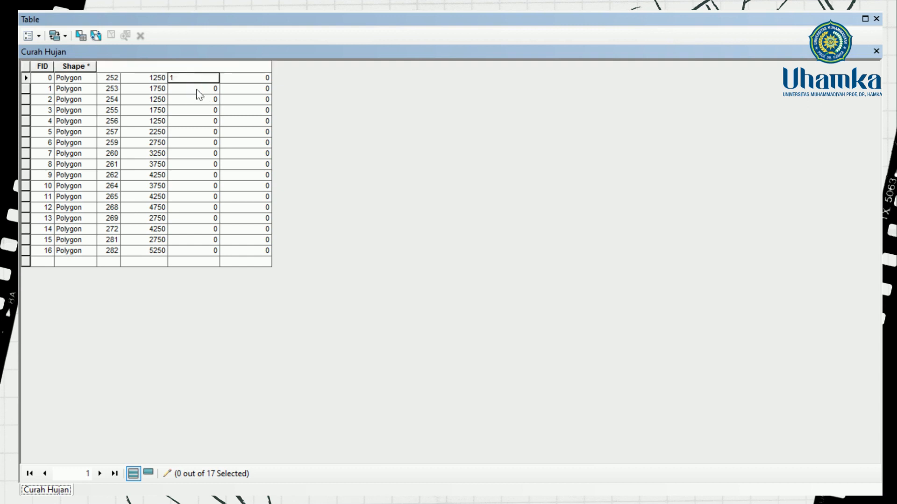
text(1)
click(204, 99)
text(1)
click(172, 110)
text(10)
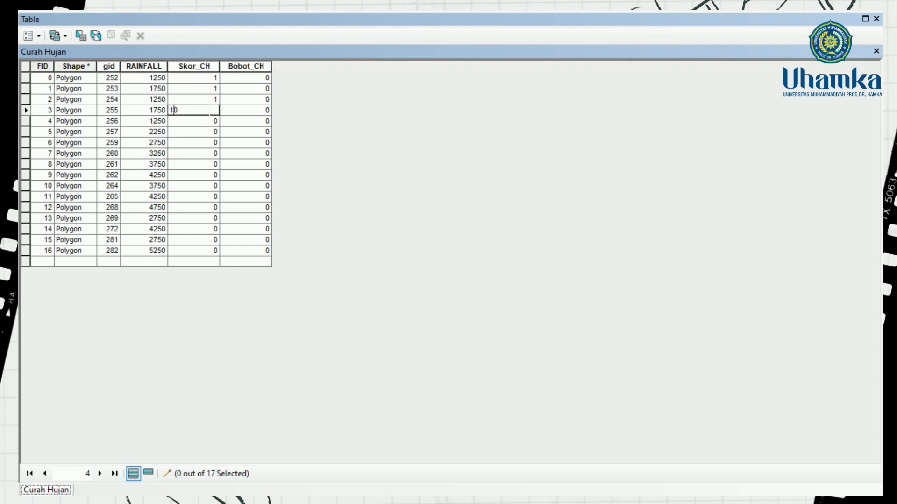
drag(182, 110, 169, 111)
key(BackSpace)
text(1)
click(189, 123)
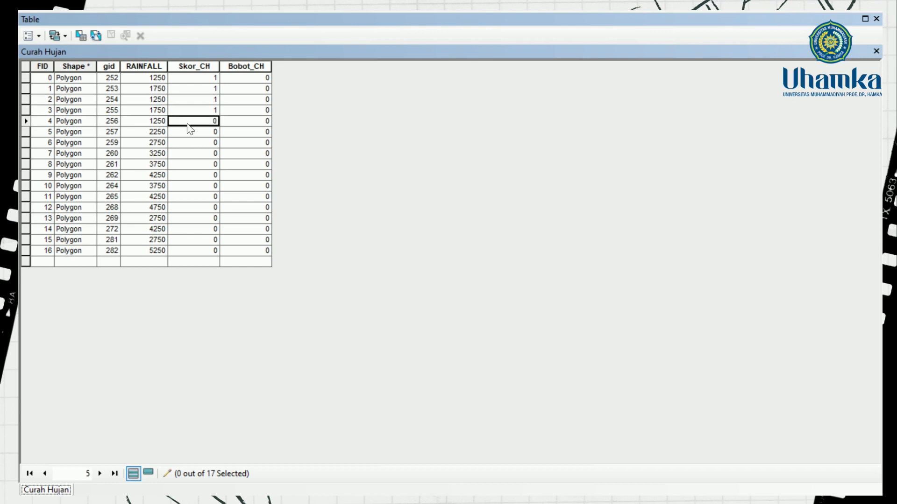
text(1)
Set Skor_CH to 2 for FID 5, 3 for FID 6 and 4 for FID 7
click(193, 131)
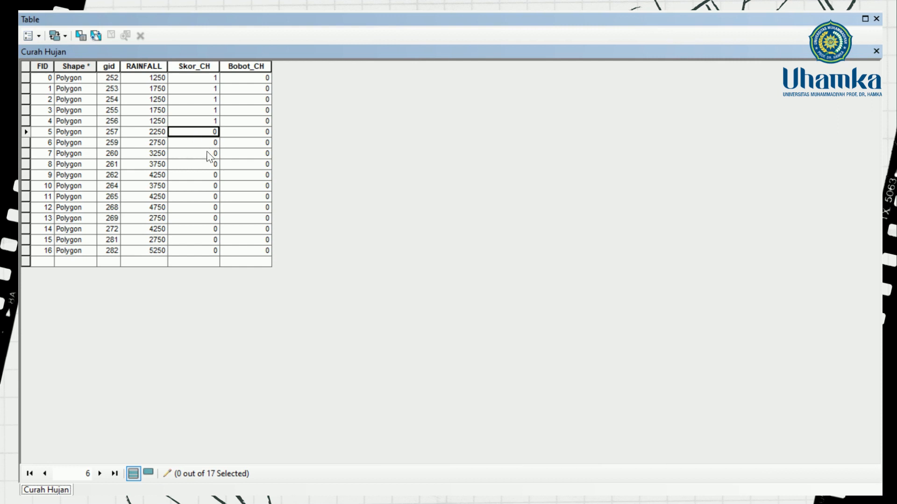
text(2)
click(212, 142)
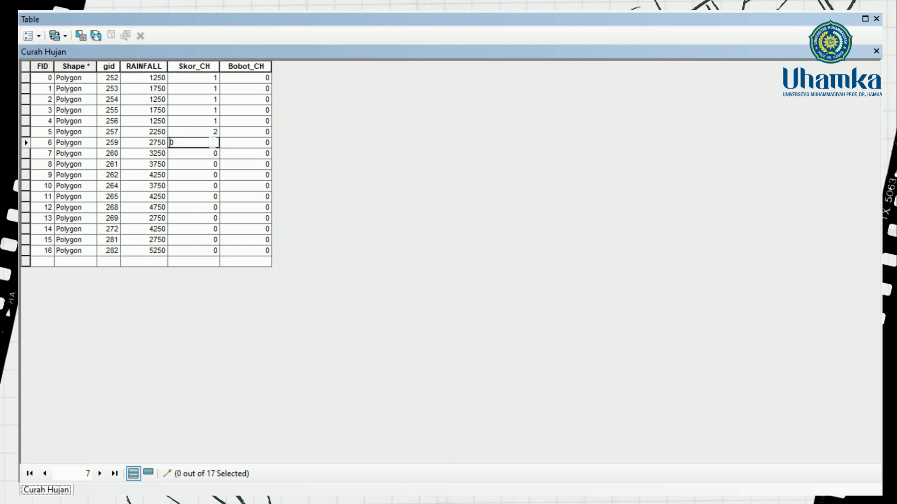
text(30)
key(BackSpace)
click(212, 154)
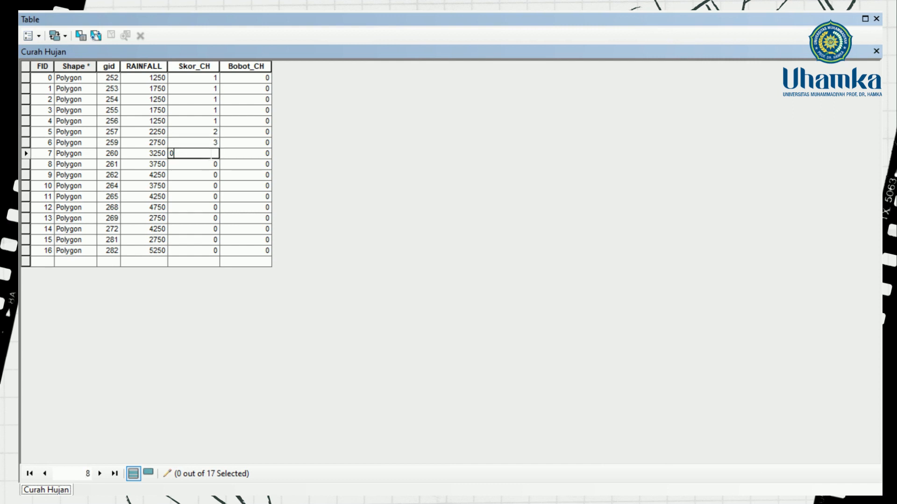
key(BackSpace)
text(4)
Set Skor_CH to 5 for the records FID 8, 9 and 10
click(214, 164)
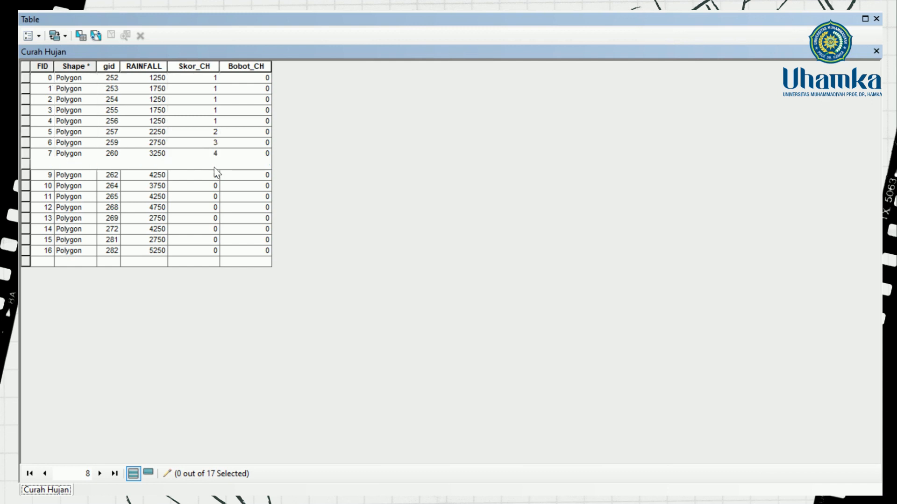
key(BackSpace)
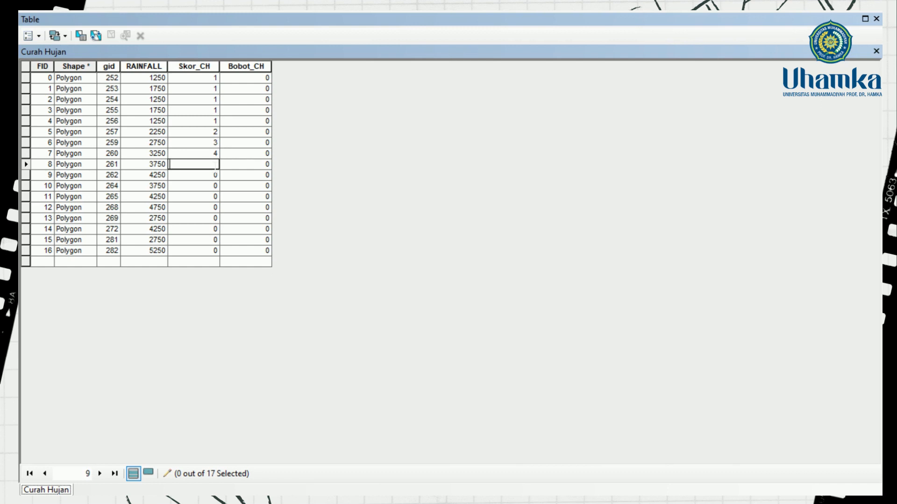
text(5)
click(218, 176)
key(BackSpace)
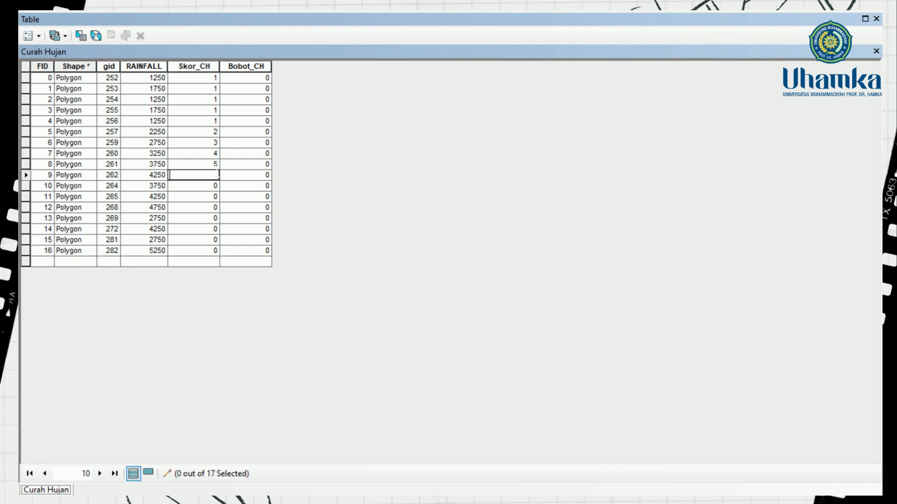
text(5)
click(217, 187)
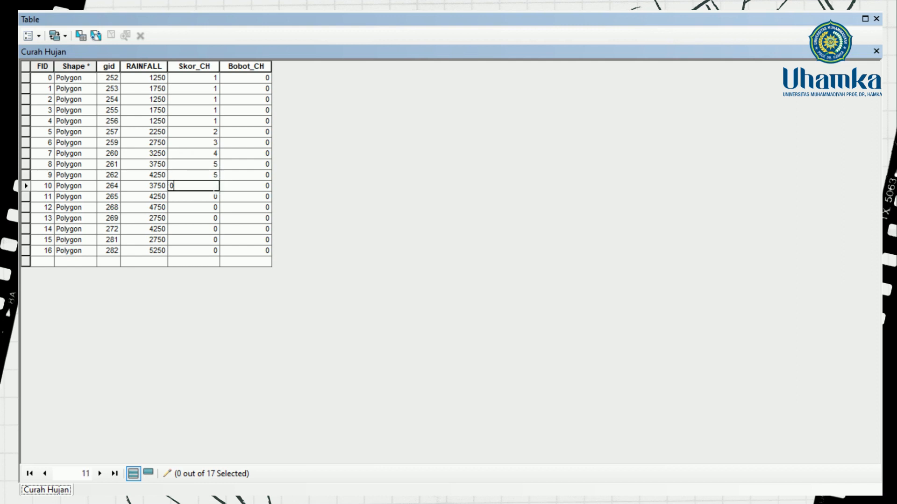
text(5)
Set Skor_CH to 5 for FID 11 and 12, and re-enter 5 for FID 10
click(215, 195)
key(BackSpace)
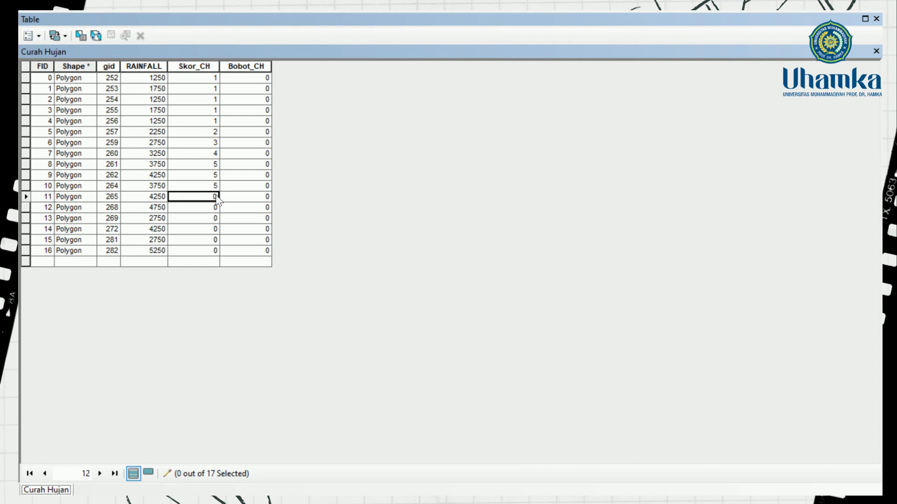
text(0)
key(BackSpace)
text(5)
key(Up)
key(BackSpace)
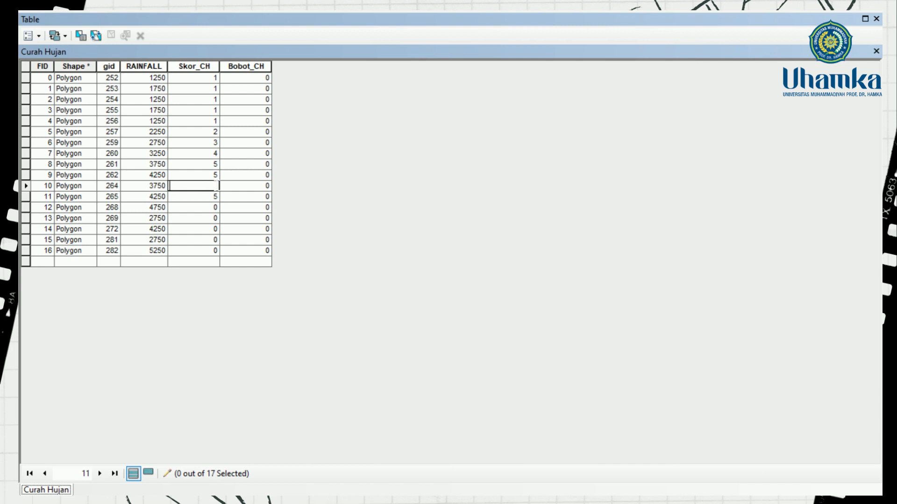
text(5)
click(213, 209)
key(BackSpace)
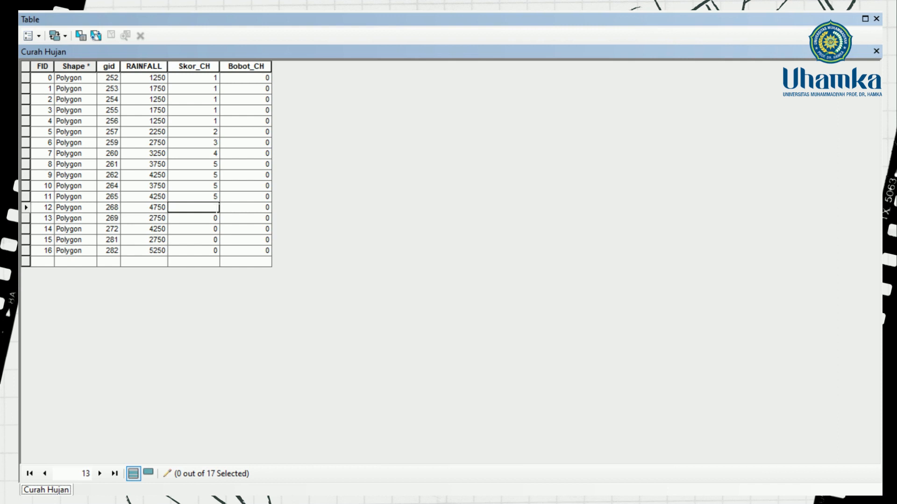
text(5)
key(Return)
Set Skor_CH to 3 for FID 13 and 5 for FID 14
double_click(216, 218)
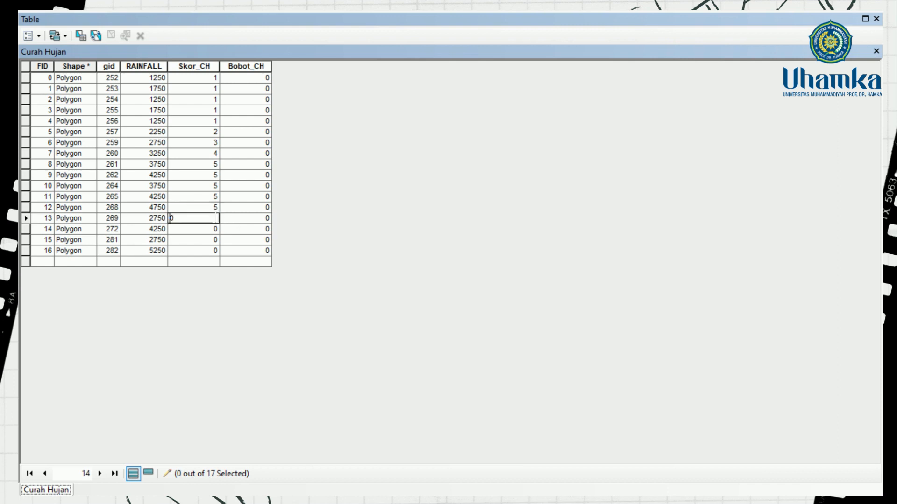
key(BackSpace)
text(3)
double_click(214, 229)
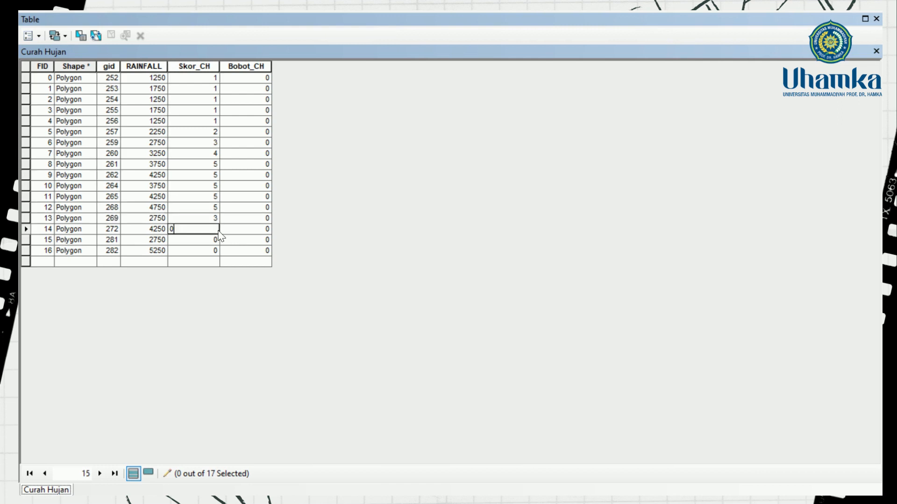
key(BackSpace)
text(5)
key(Return)
key(Tab)
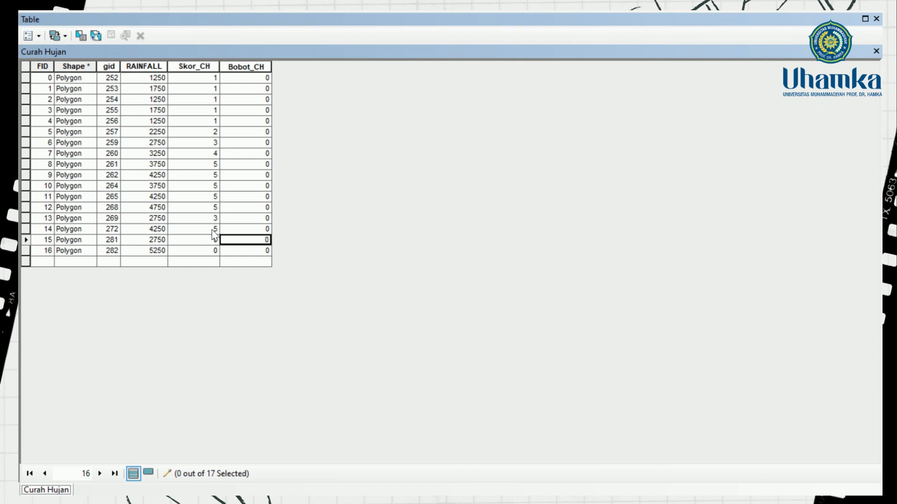
Set Skor_CH to 3 for FID 15 and 5 for FID 16, committing the last score
click(213, 236)
text(5)
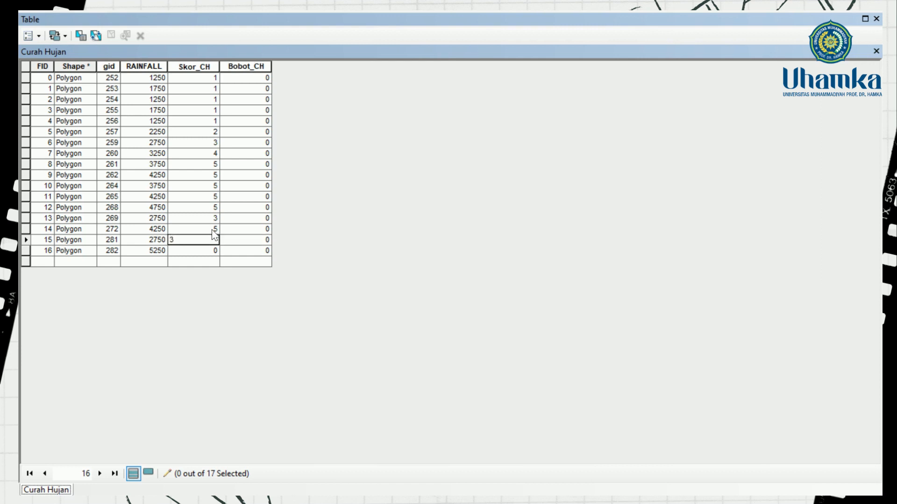
key(Return)
text(5)
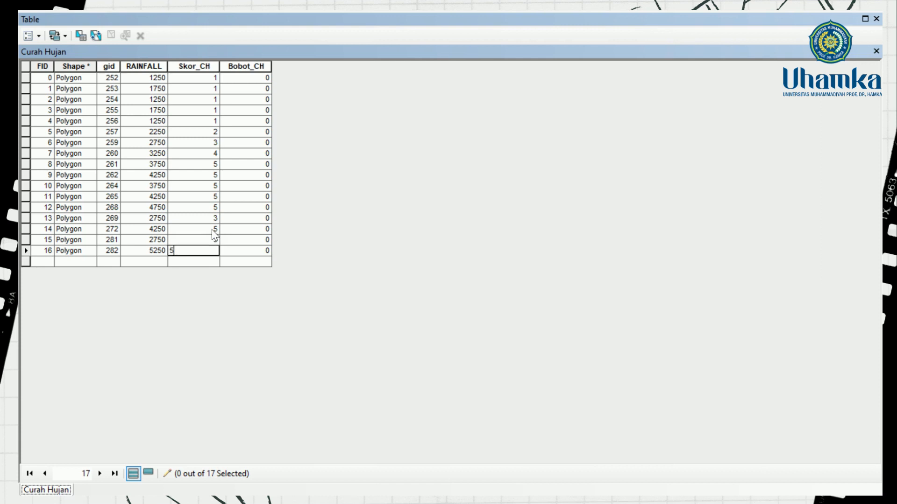
click(247, 81)
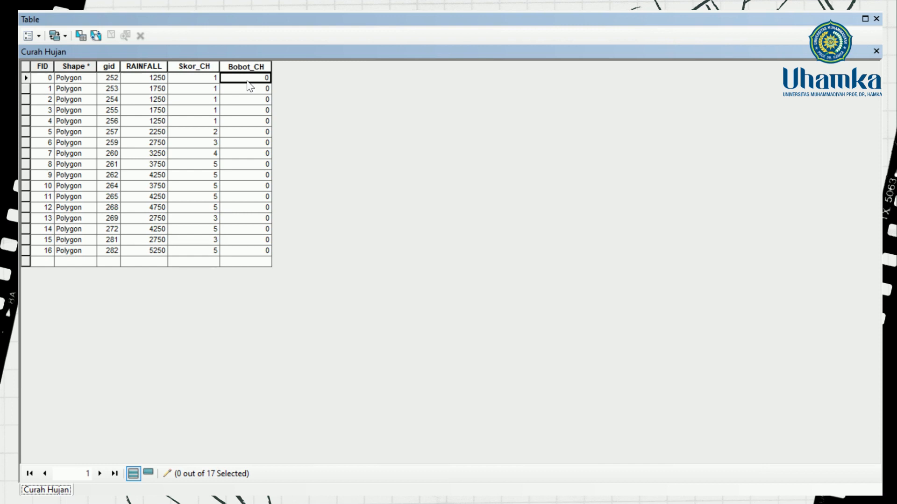
Set Bobot_CH to 30 for the records FID 0, 1 and 2
text(30)
key(Return)
text(30)
key(Return)
text(303)
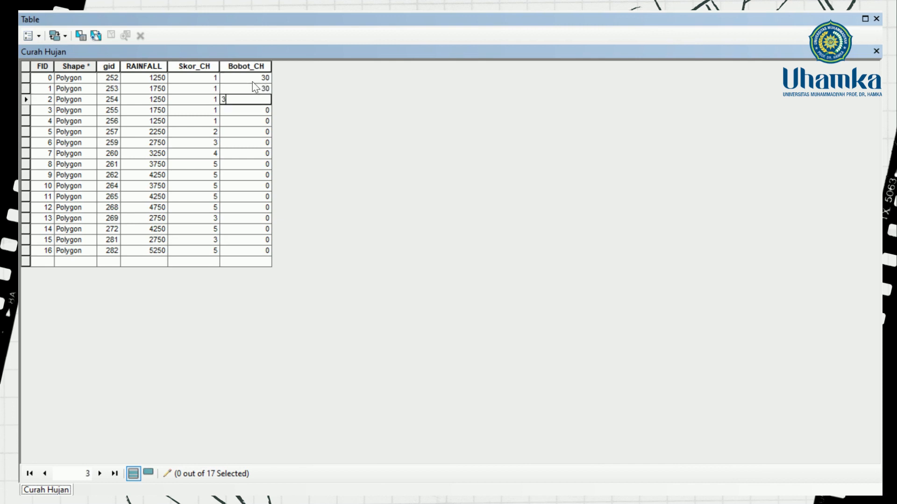
key(Return)
key(Up)
text(30)
key(Return)
Set Bobot_CH to 30 for the records FID 3, 4 and 5
text(33)
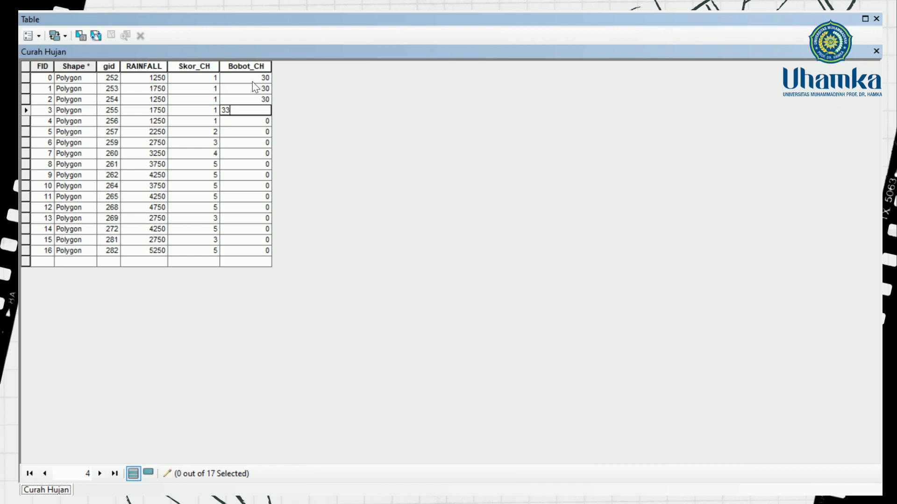
key(BackSpace)
text(0)
key(Return)
text(30)
key(Return)
text(30)
key(Return)
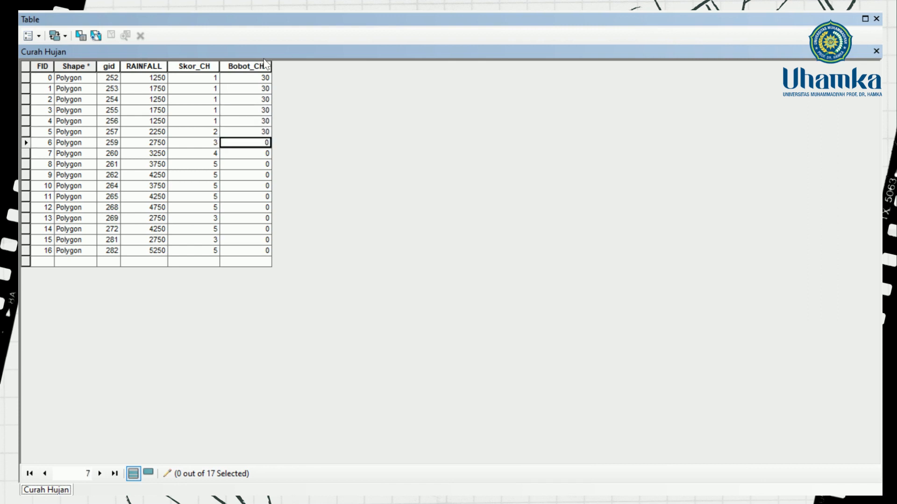
Set Bobot_CH to 30 for the records FID 6, 7 and 8
text(30)
key(Return)
text(30)
key(Return)
text(30)
key(Return)
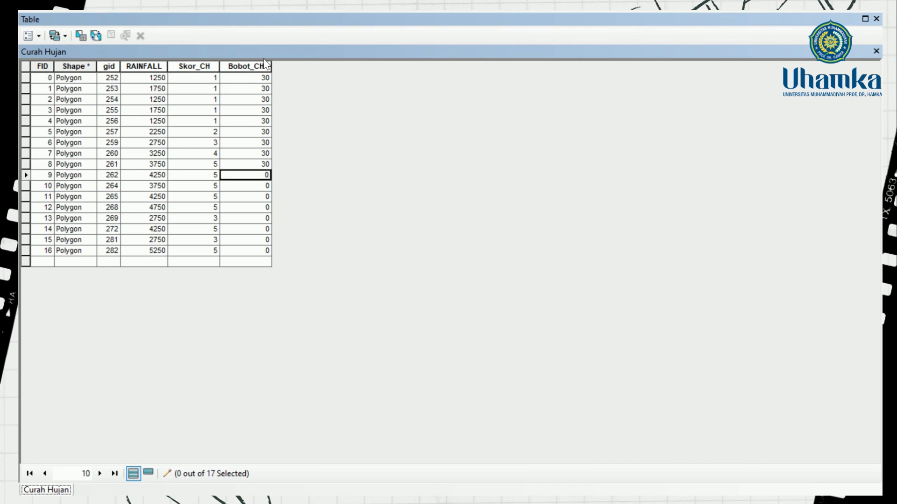
Set Bobot_CH to 30 for the records FID 9, 10, 11 and 12
text(30)
key(Return)
text(30)
key(Return)
text(30)
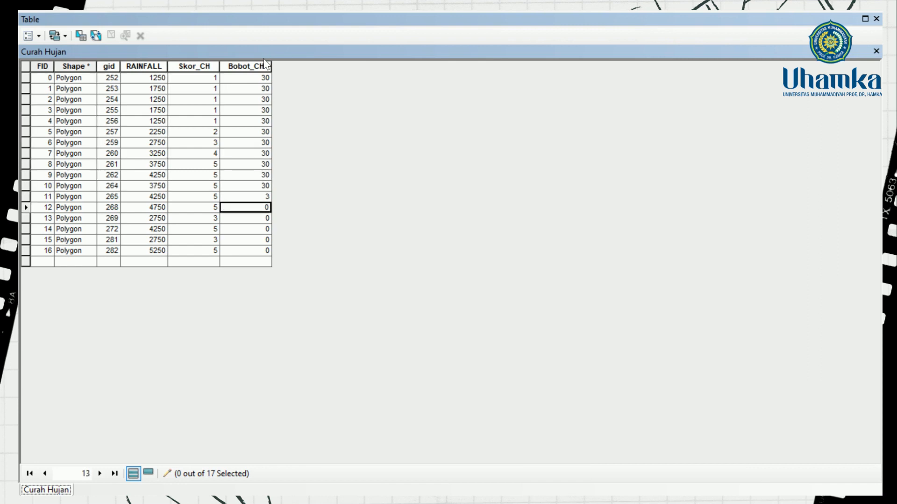
key(Return)
text(30)
key(Return)
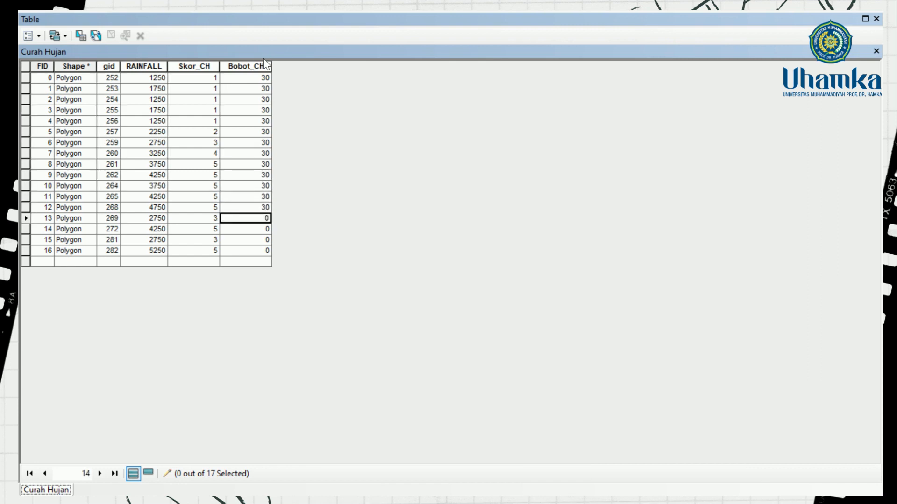
Set Bobot_CH to 30 for the records FID 13, 14, 15 and 16
text(3)
key(Return)
text(0)
key(Up)
text(30)
key(Return)
text(30)
key(Return)
text(30)
key(Return)
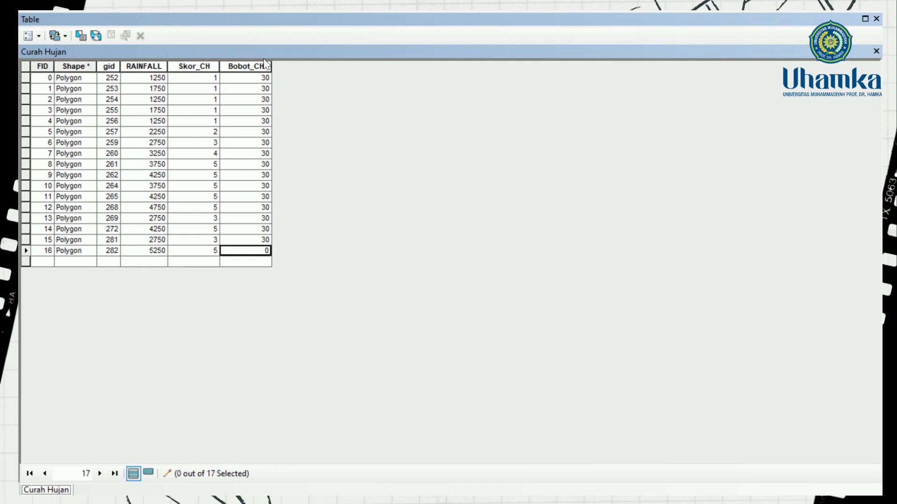
text(30)
Dock the Curah Hujan table back into the main window, then save the edits and stop editing
double_click(793, 25)
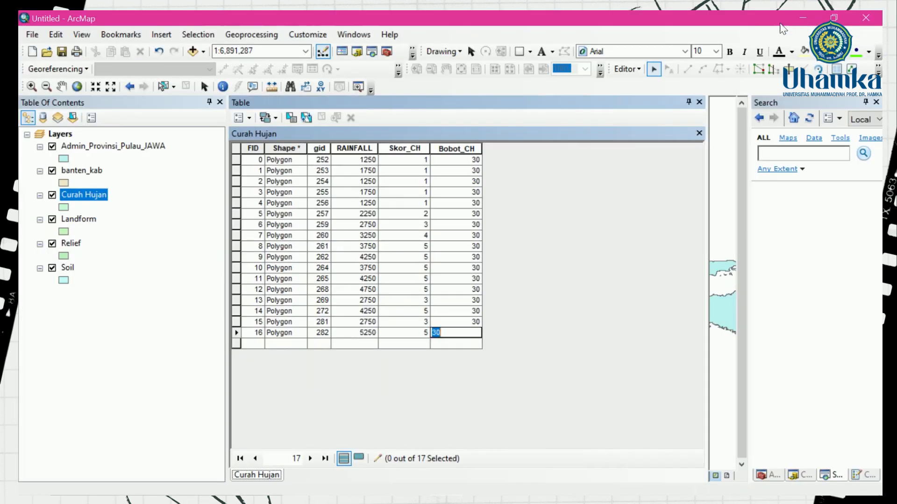
click(627, 69)
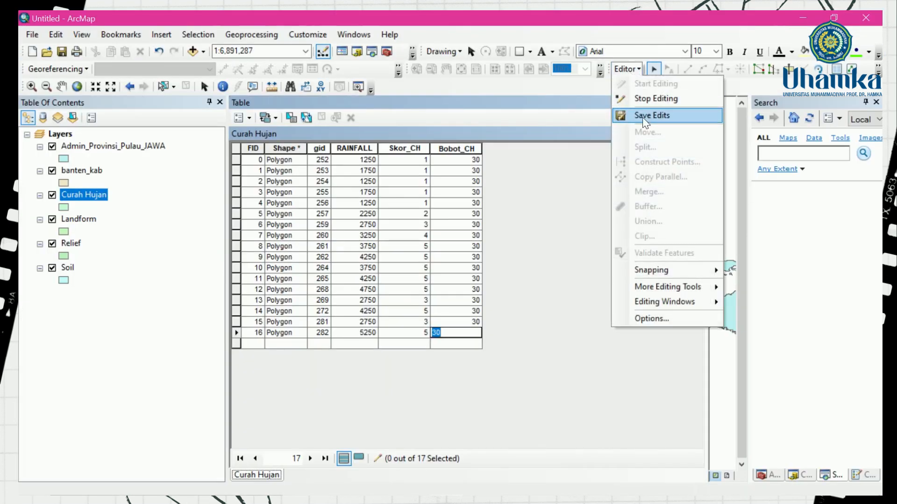
click(643, 121)
click(627, 69)
click(643, 99)
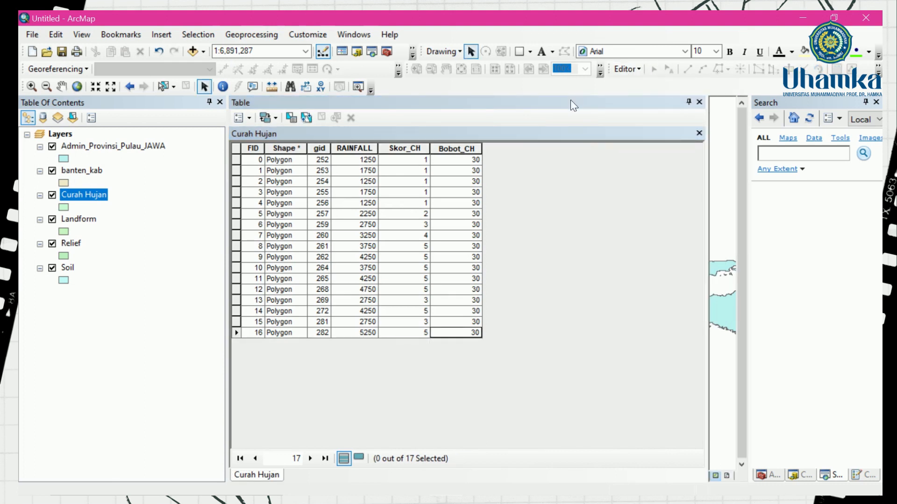
click(80, 219)
right_click(84, 224)
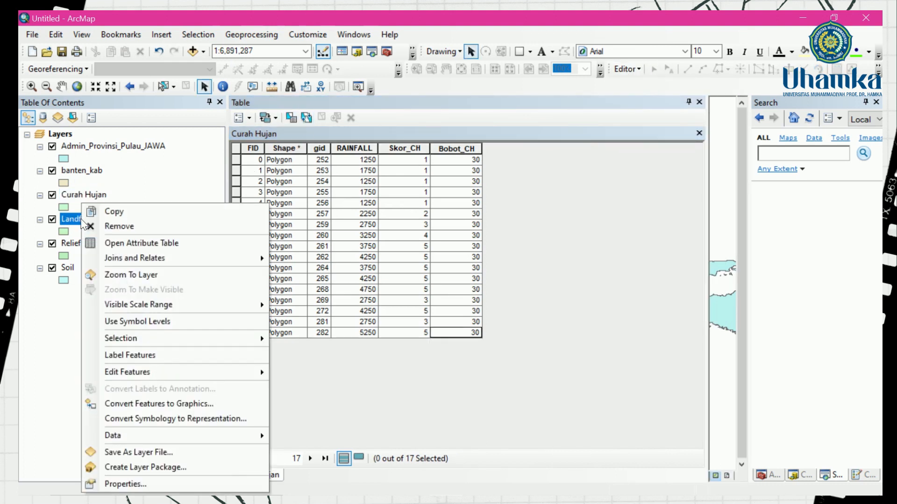
click(73, 219)
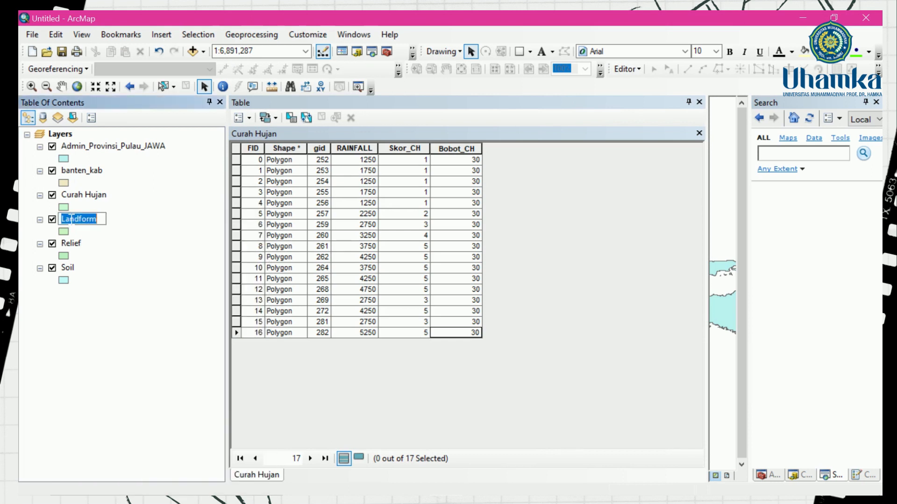
right_click(71, 218)
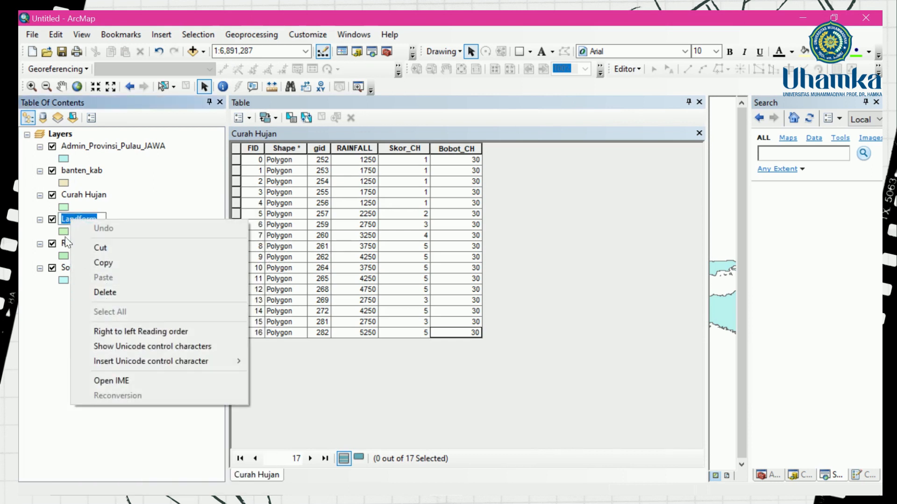
double_click(64, 219)
click(117, 236)
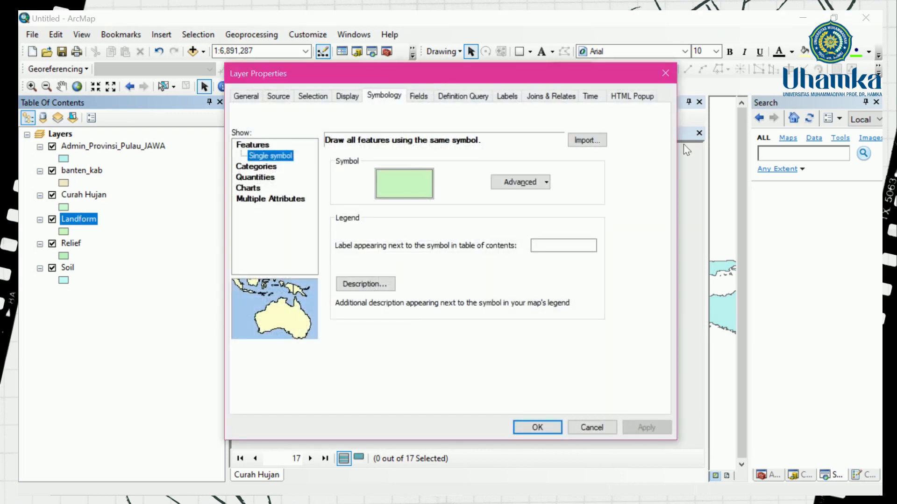
click(665, 78)
Open the Landform layer's attribute table and add a Long Integer field named Skor_Land
right_click(91, 221)
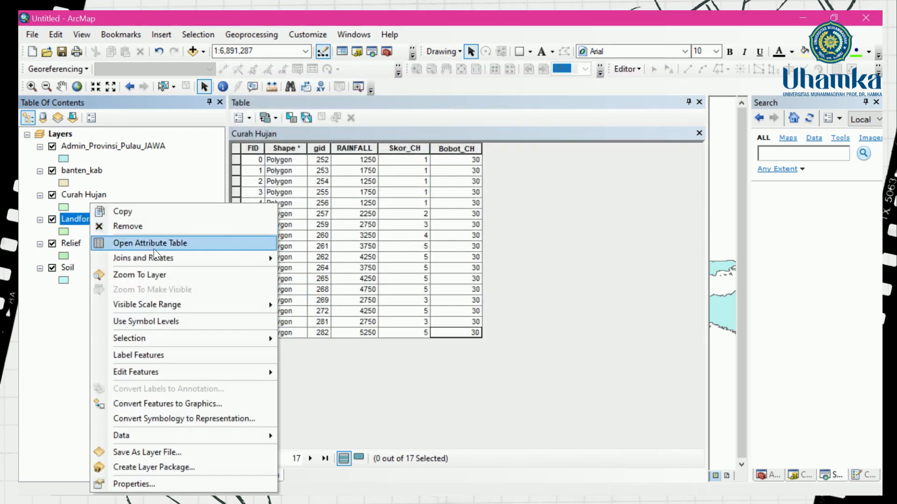
click(152, 241)
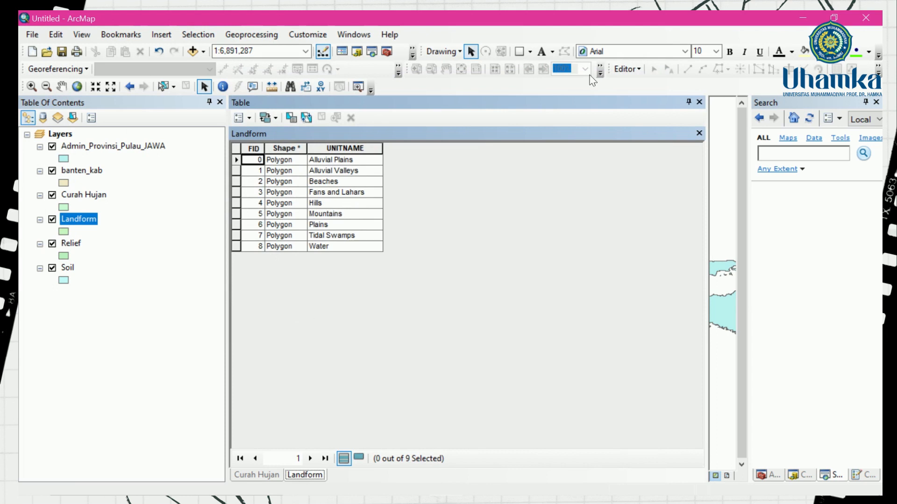
click(238, 118)
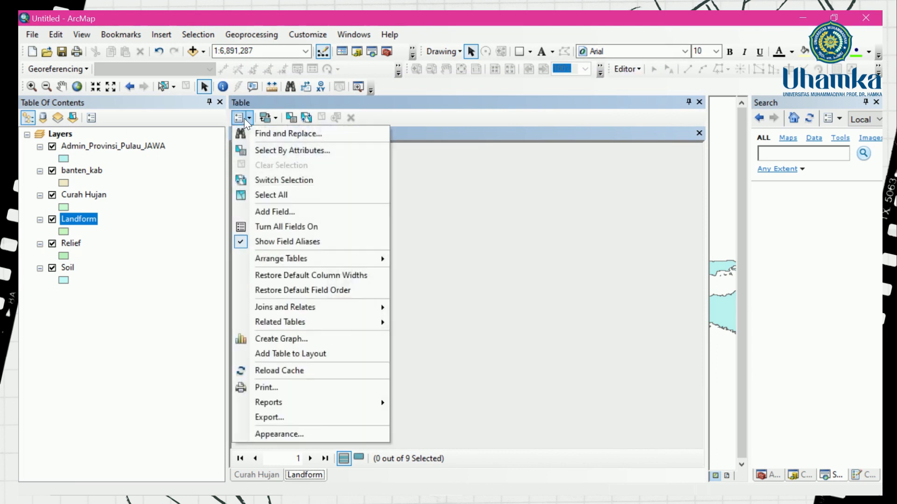
click(274, 214)
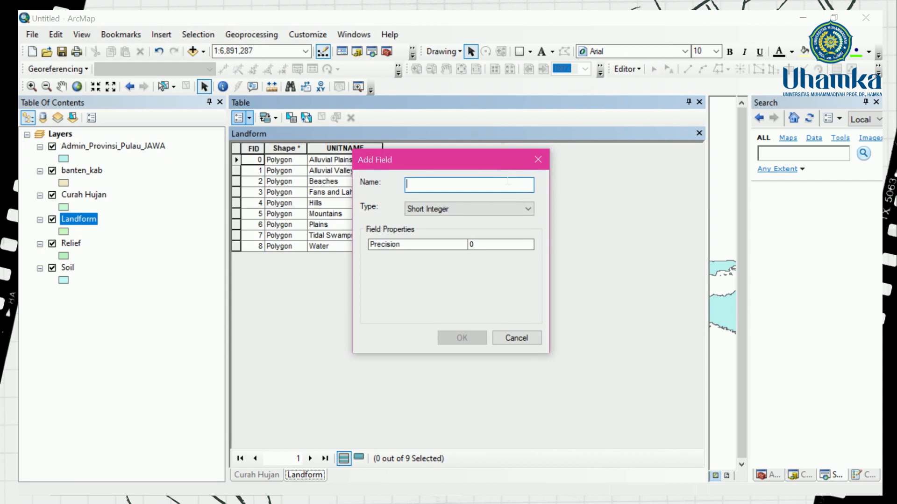
text(Skor)
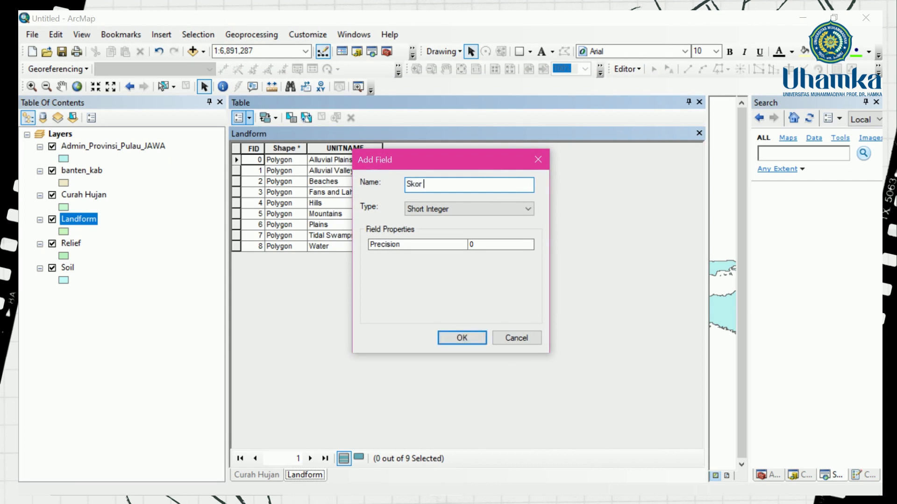
text(_Land)
click(494, 208)
click(476, 231)
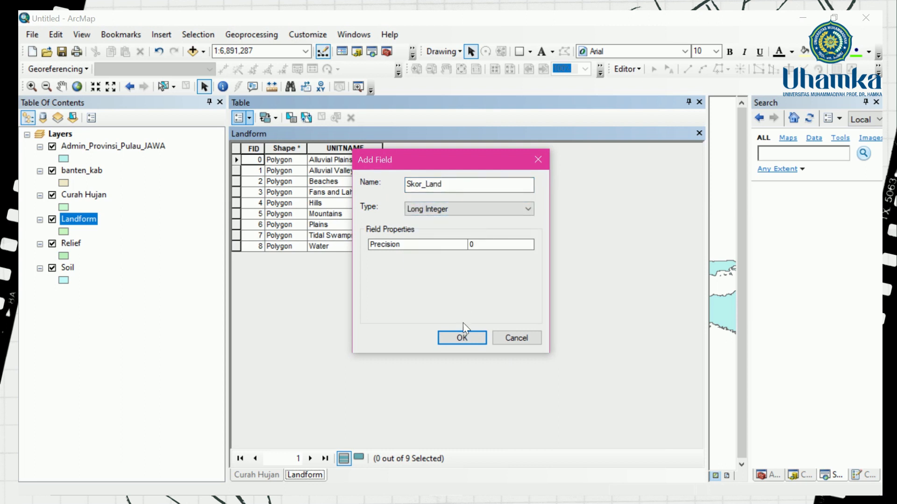
click(463, 335)
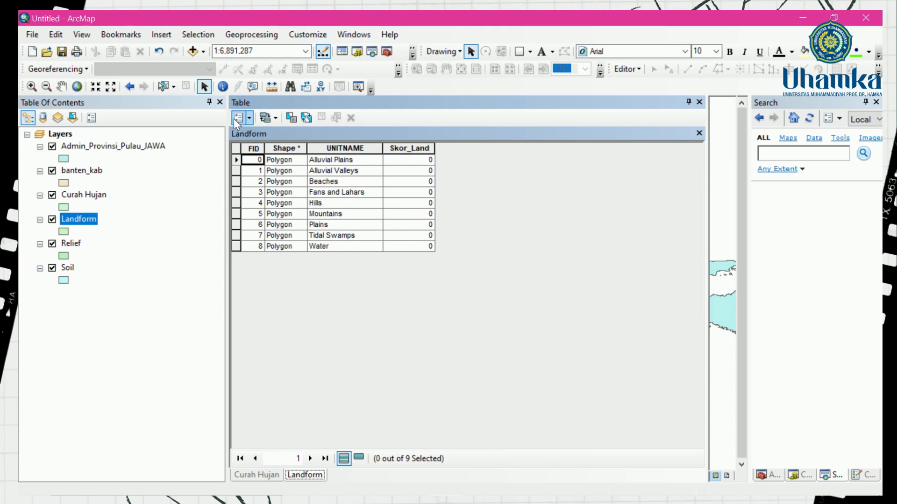
Add a Long Integer field named Bobot_Land to the Landform attribute table
click(237, 119)
click(275, 211)
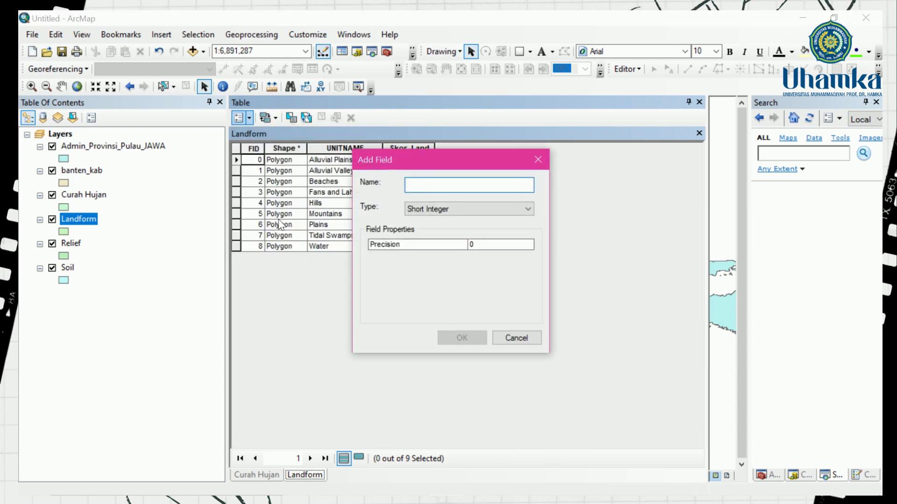
text(Bobot)
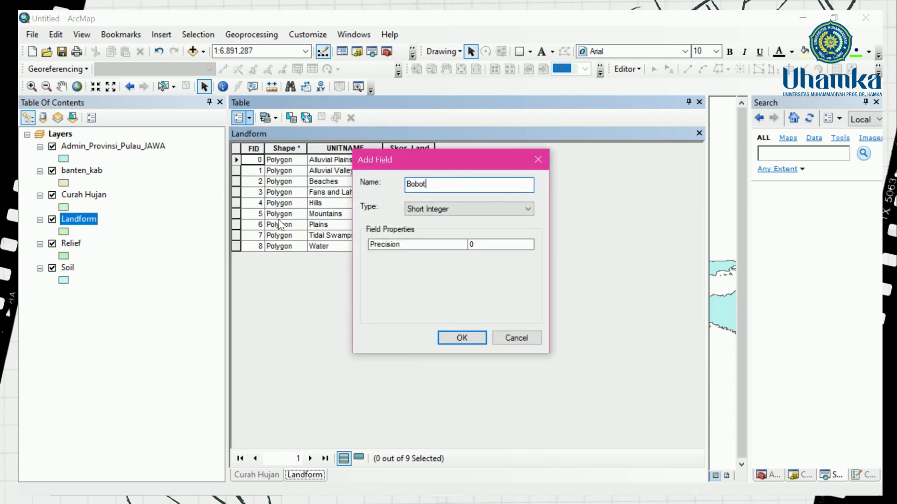
text(_Land)
click(406, 210)
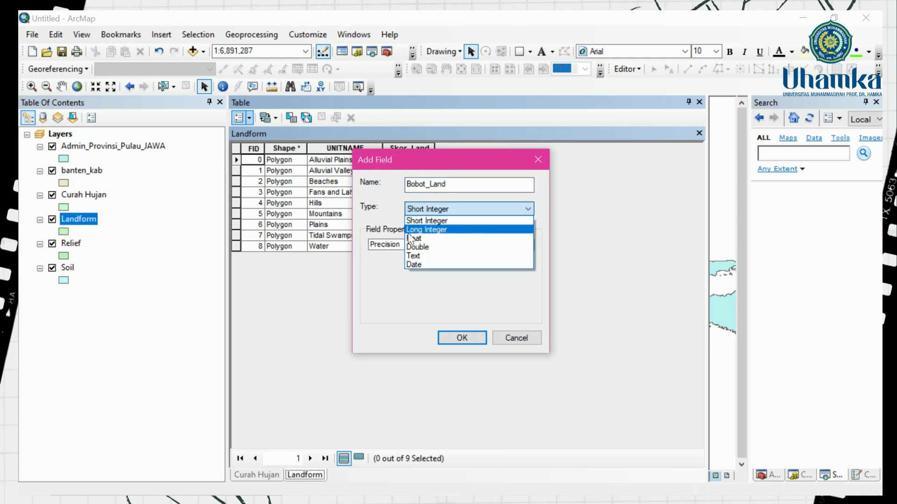
click(418, 226)
click(460, 338)
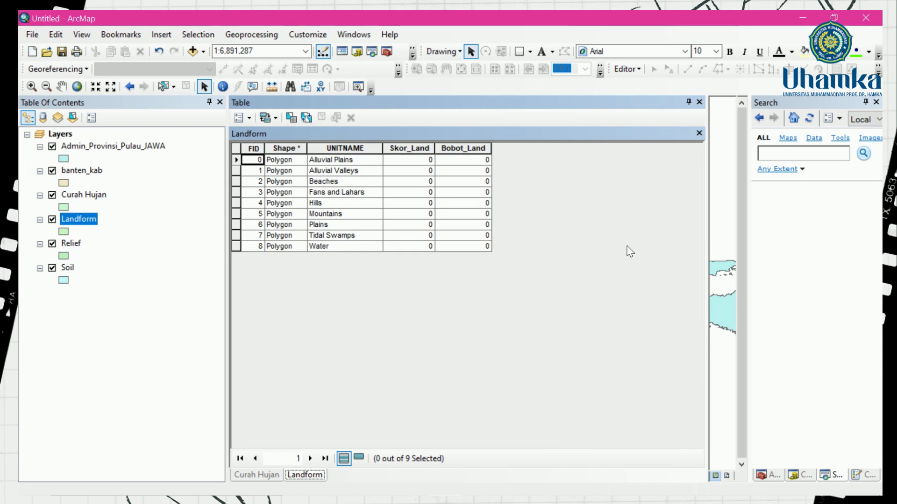
Start an edit session and set Skor_Land to 2 for Alluvial Plains and Alluvial Valleys
click(628, 69)
click(653, 82)
click(410, 160)
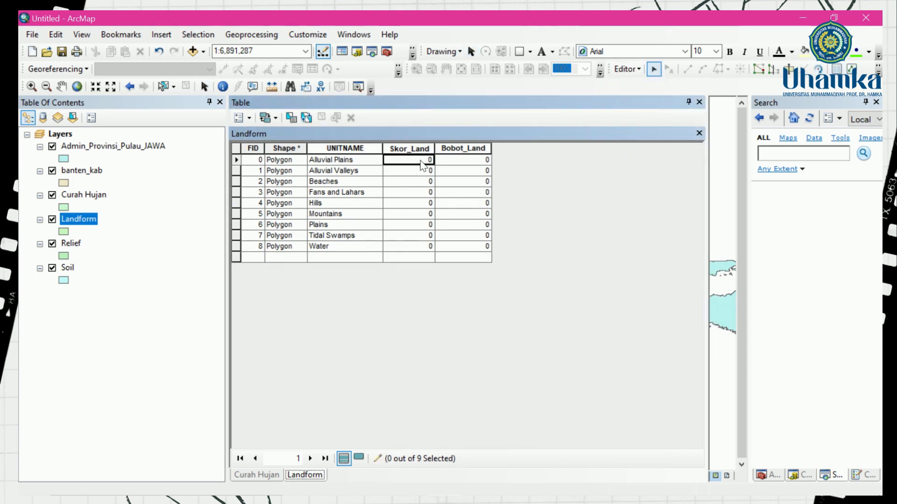
click(429, 161)
key(BackSpace)
text(2)
key(Return)
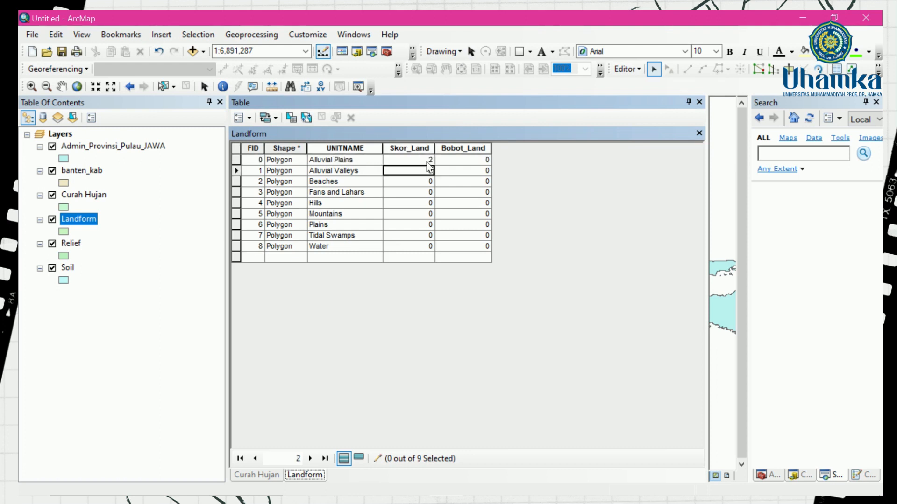
text(2)
key(Return)
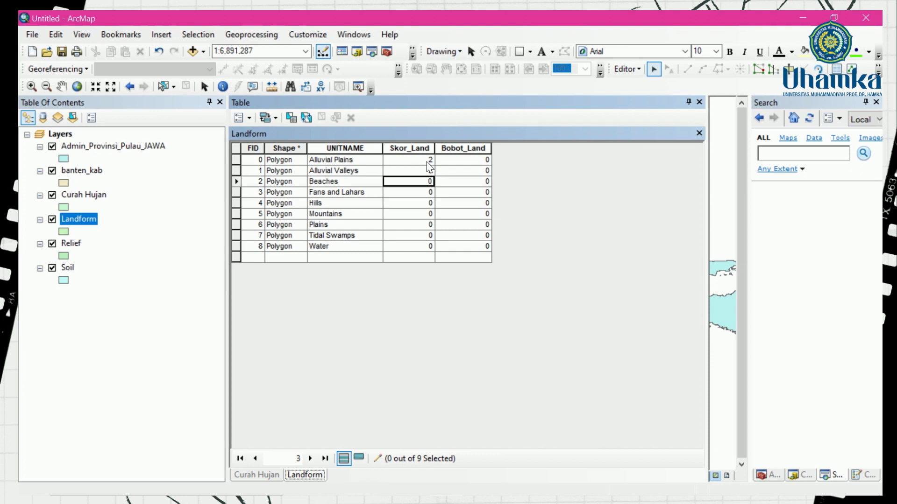
Set Skor_Land to 1 for Beaches, 4 for Fans and Lahars, and 5 for Hills
text(1)
key(Return)
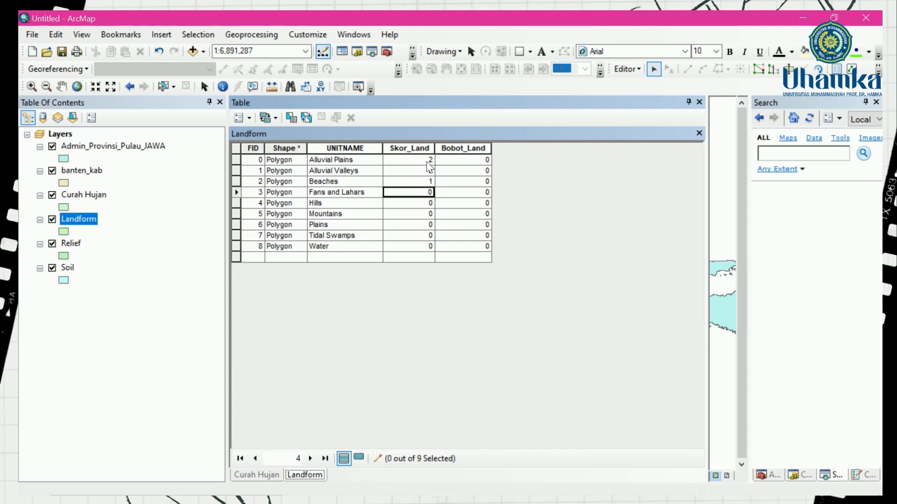
text(4)
key(Return)
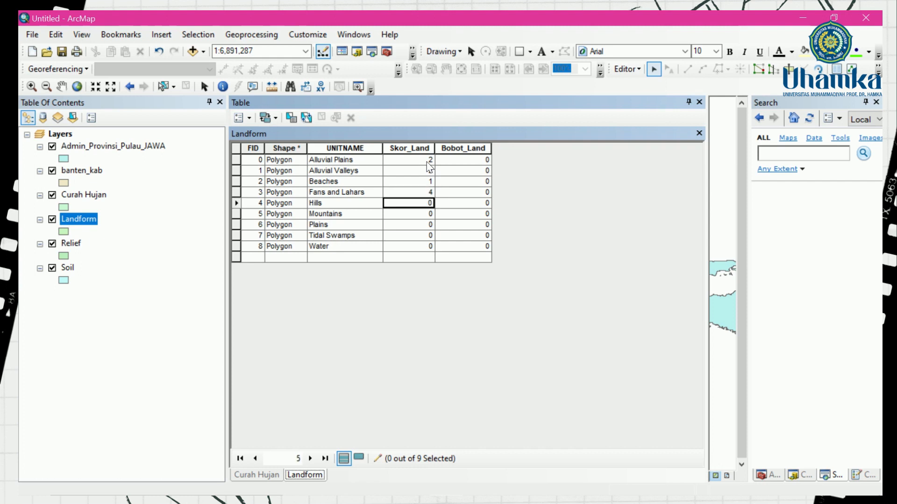
text(5)
key(Return)
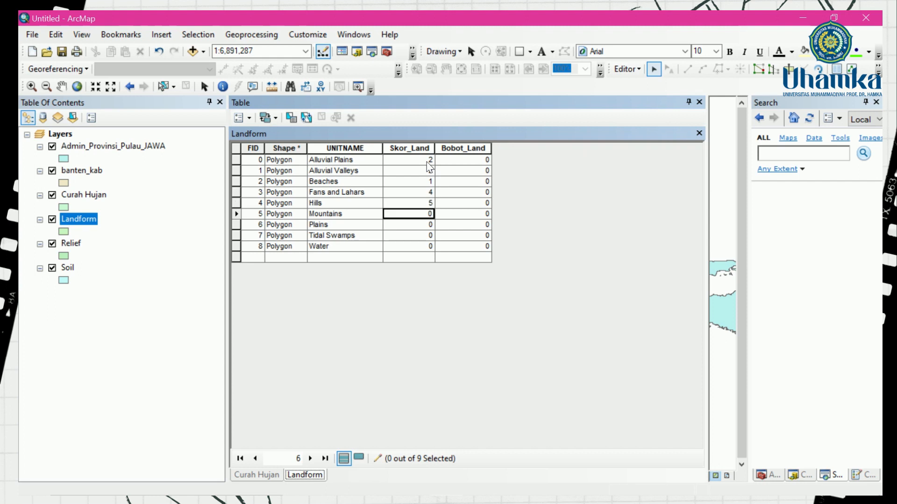
Set Skor_Land to 5 for Mountains, 3 for Plains, and 1 for Tidal Swamps and Water, committing the last score
text(5)
key(Return)
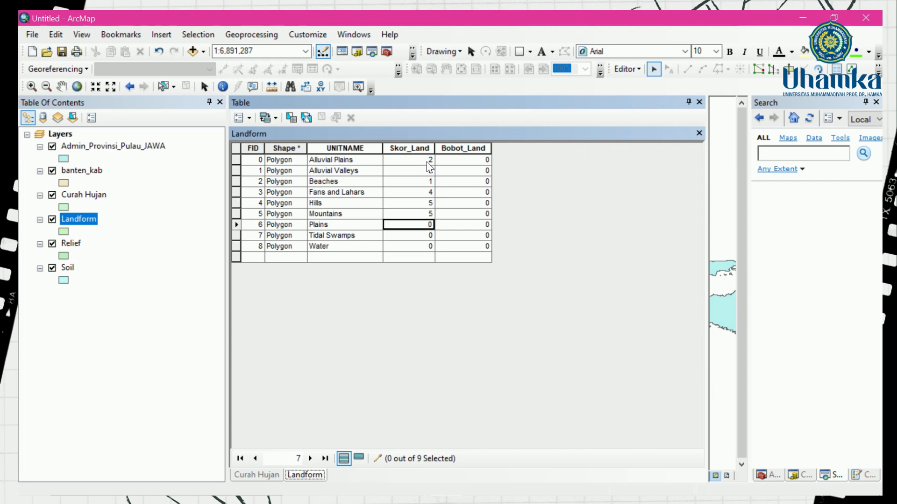
text(3)
key(Return)
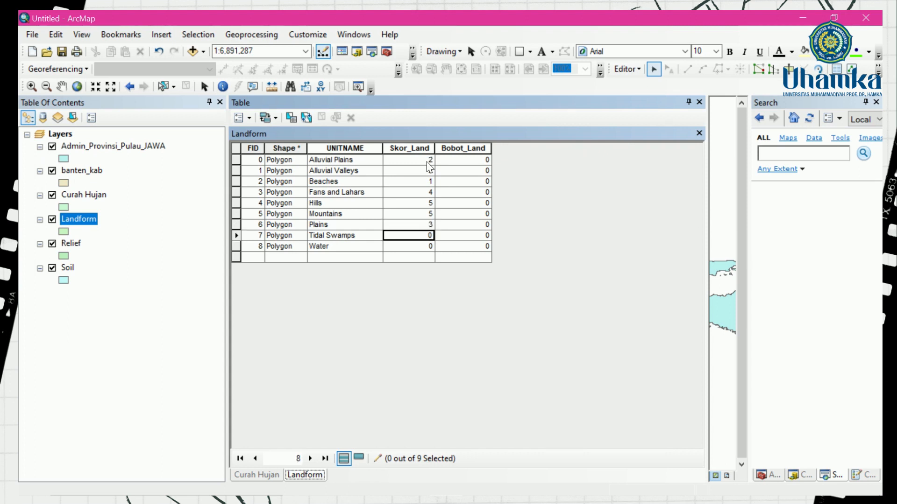
text(1)
key(Return)
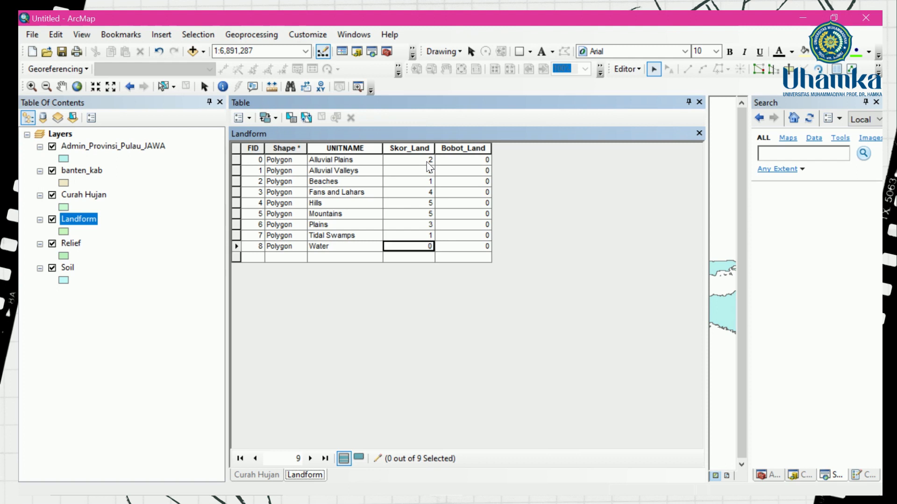
text(1)
click(469, 161)
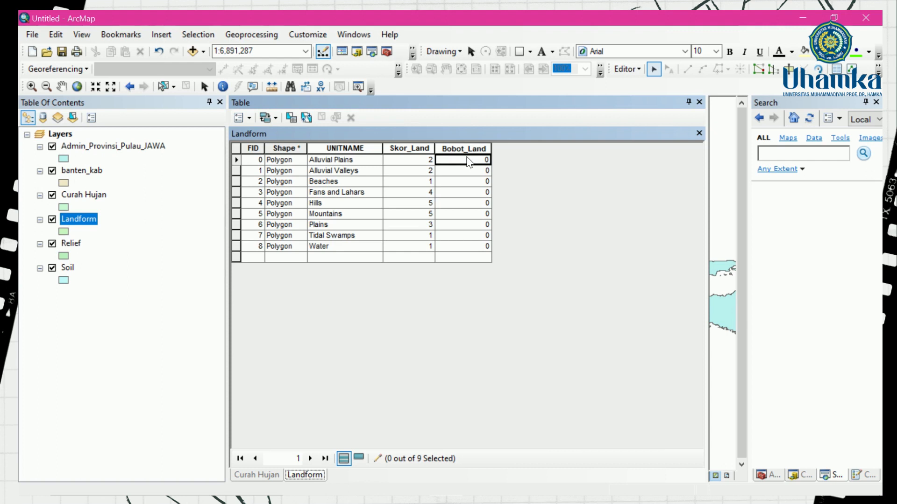
Set Bobot_Land to 20 for Alluvial Plains, Alluvial Valleys, Beaches, and Fans and Lahars
text(20)
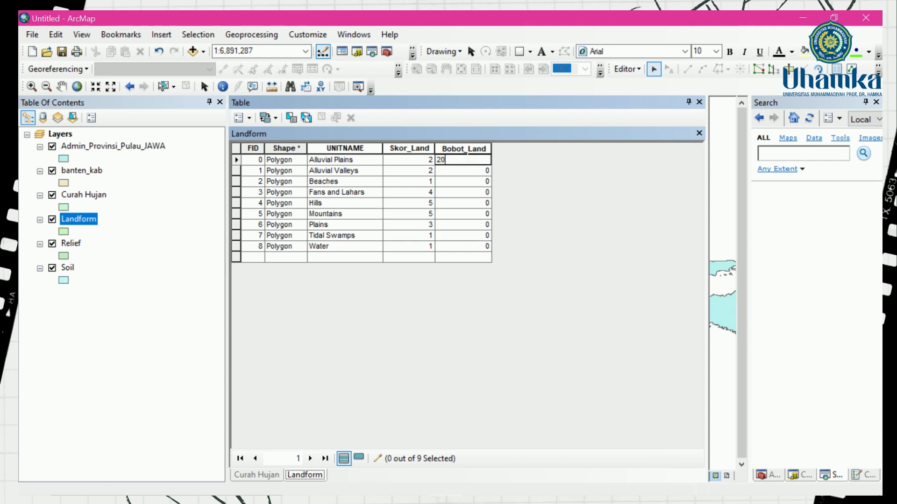
key(Return)
text(20)
key(Return)
text(20)
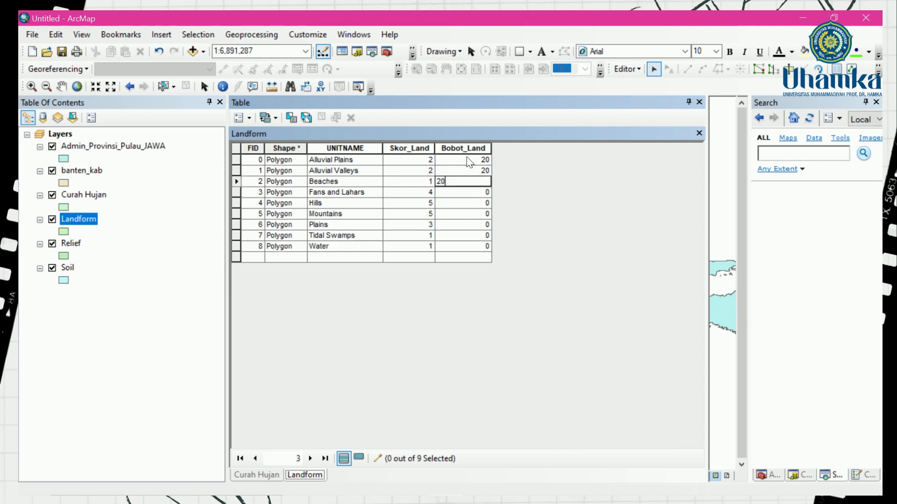
key(Return)
text(202)
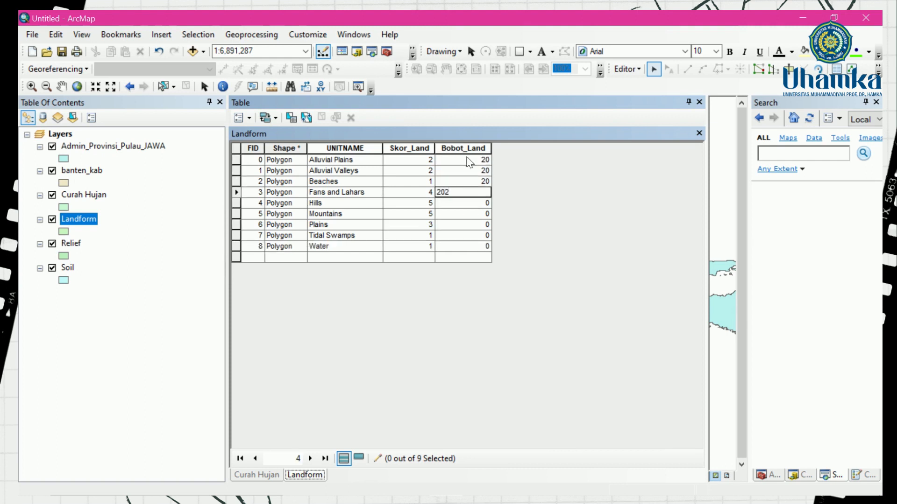
key(BackSpace)
key(Return)
Set Bobot_Land to 20 for Hills, Mountains, Plains, Tidal Swamps and Water
text(20)
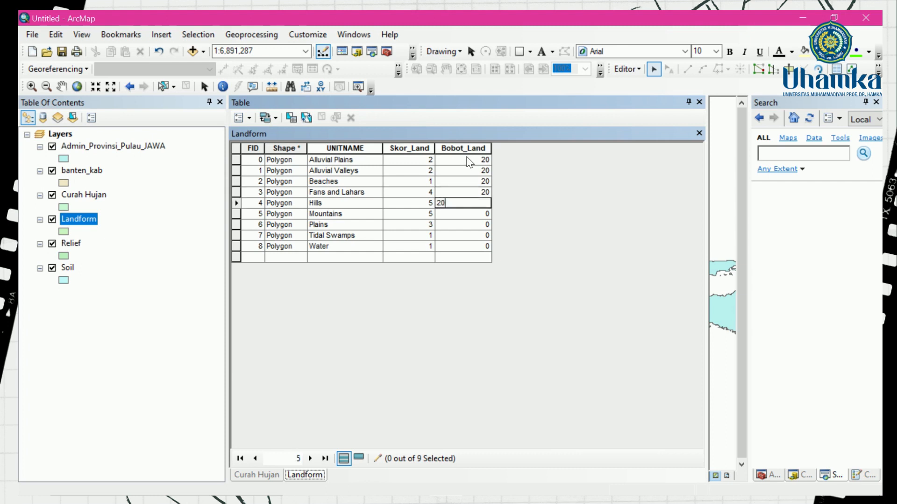
key(Return)
text(20)
key(Return)
text(20)
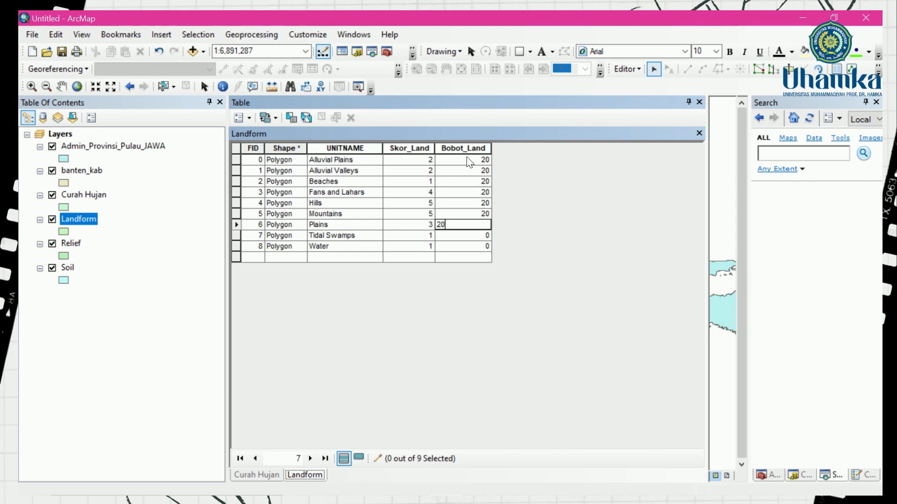
key(Return)
text(20)
key(Return)
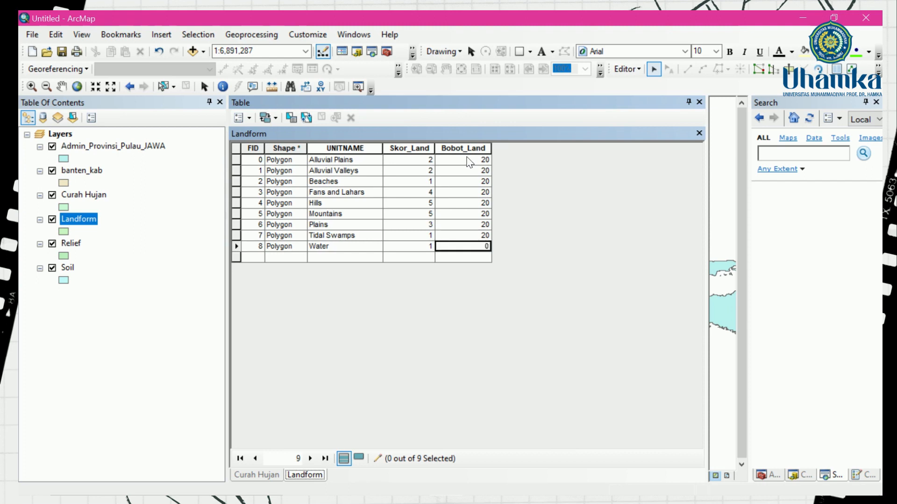
text(20)
Save the Landform edits and stop the edit session
click(627, 69)
click(632, 116)
click(627, 69)
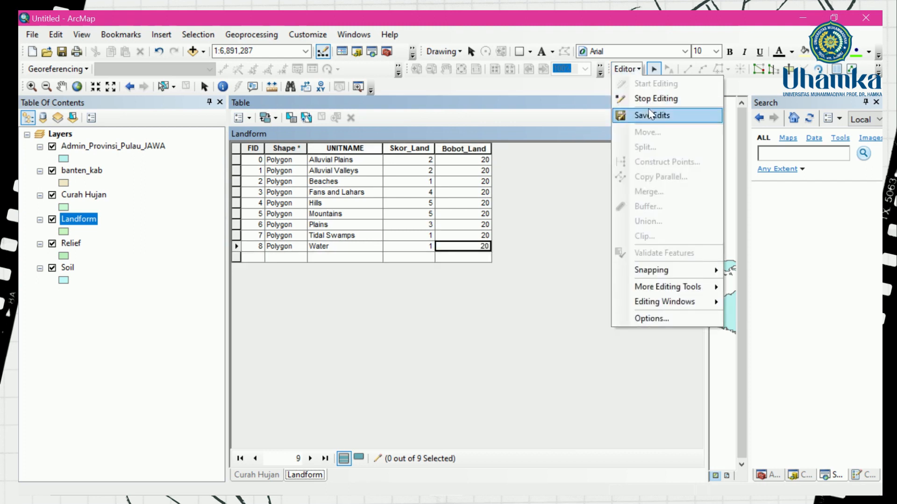
click(648, 110)
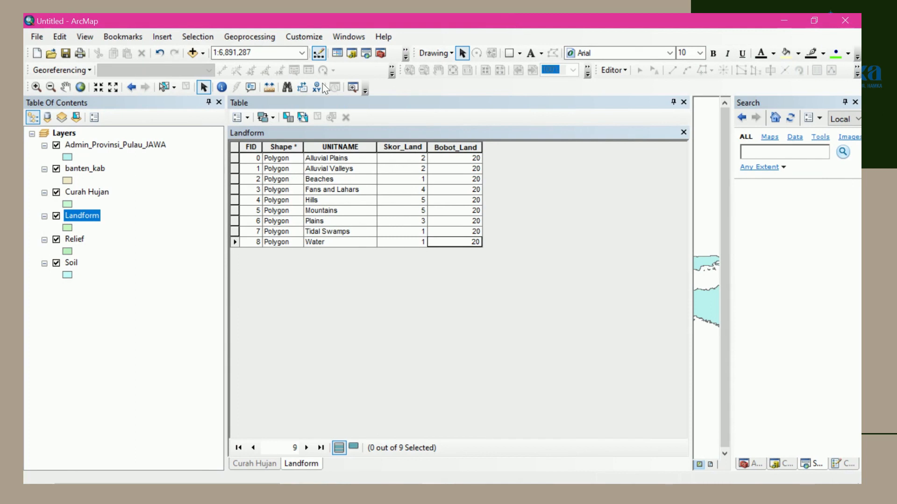
Open the Relief layer's attribute table and start an edit session
click(75, 242)
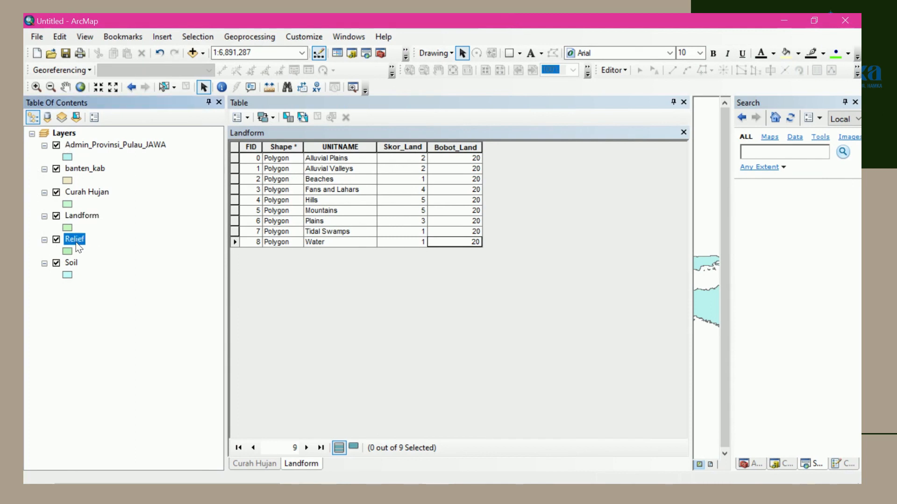
right_click(77, 243)
click(151, 237)
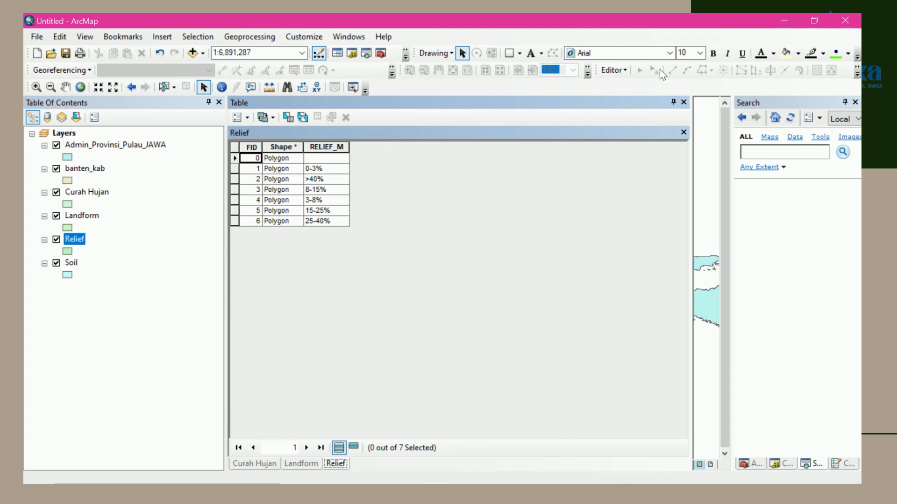
click(627, 71)
click(627, 72)
click(627, 71)
click(638, 85)
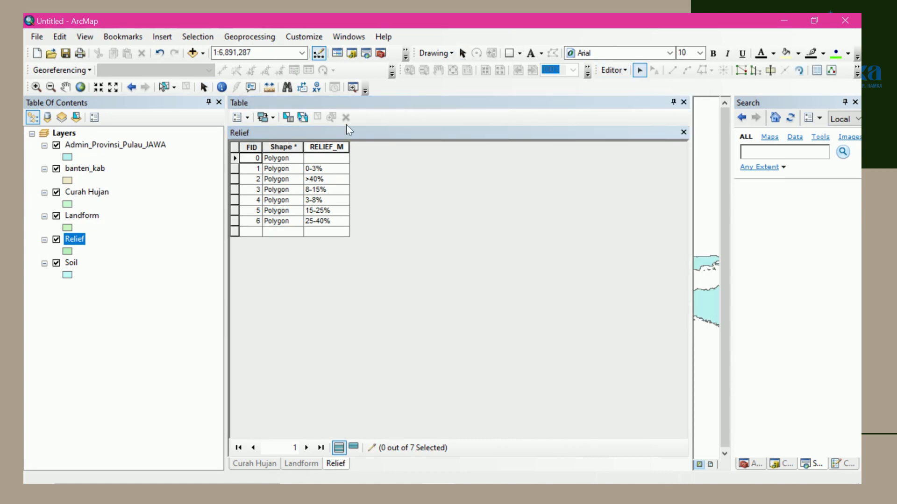
Delete the Relief record whose RELIEF_M value is blank
right_click(235, 157)
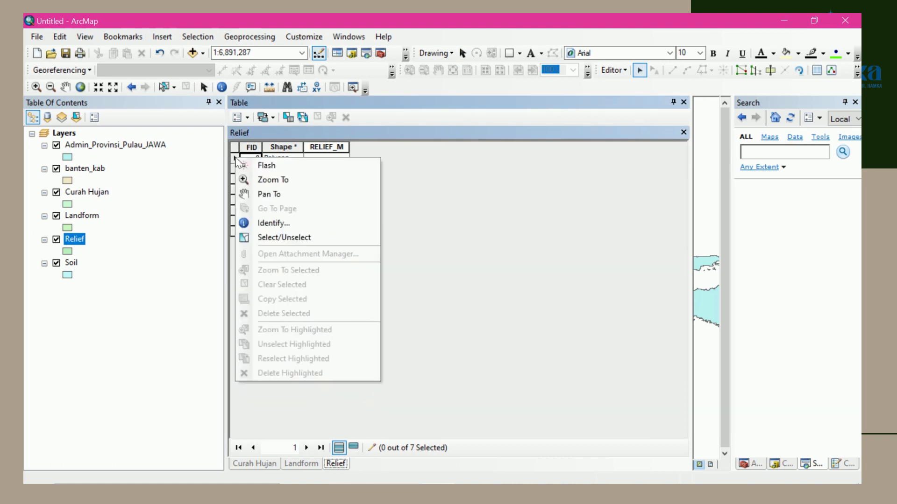
click(548, 164)
click(234, 159)
right_click(234, 159)
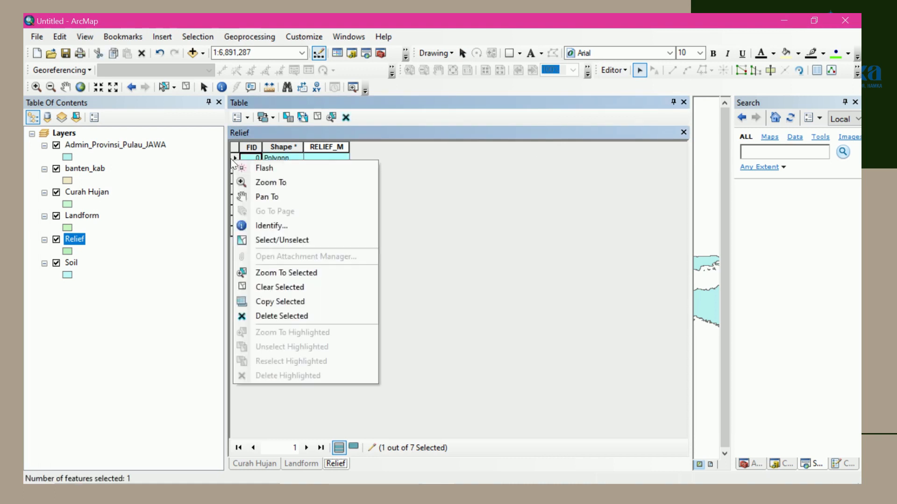
click(266, 315)
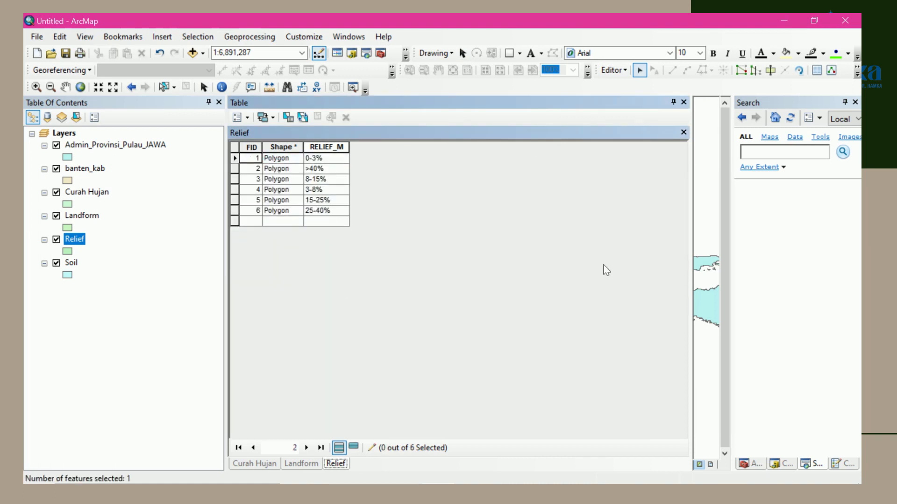
Save the Relief table edits and stop the edit session
click(617, 69)
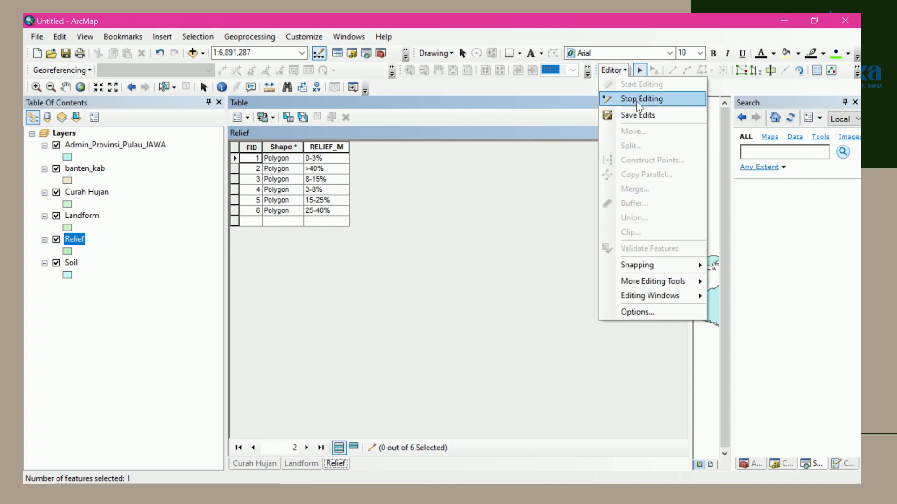
click(646, 120)
click(618, 71)
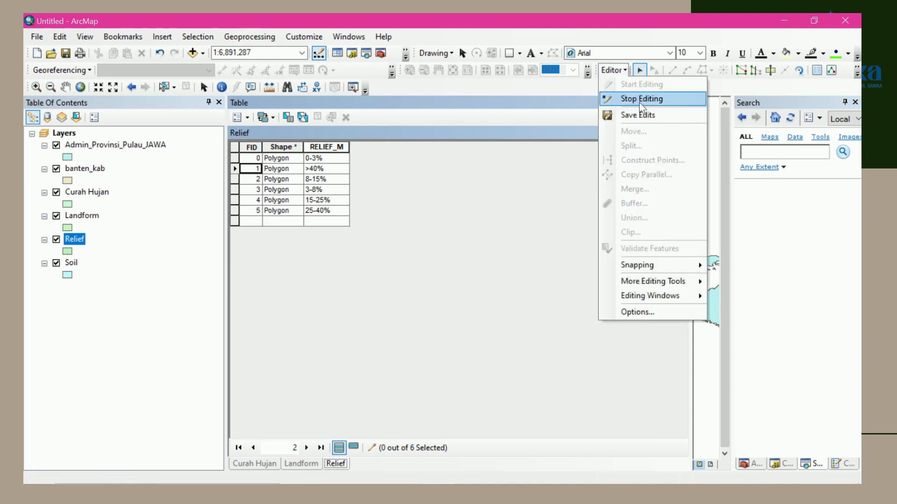
click(638, 100)
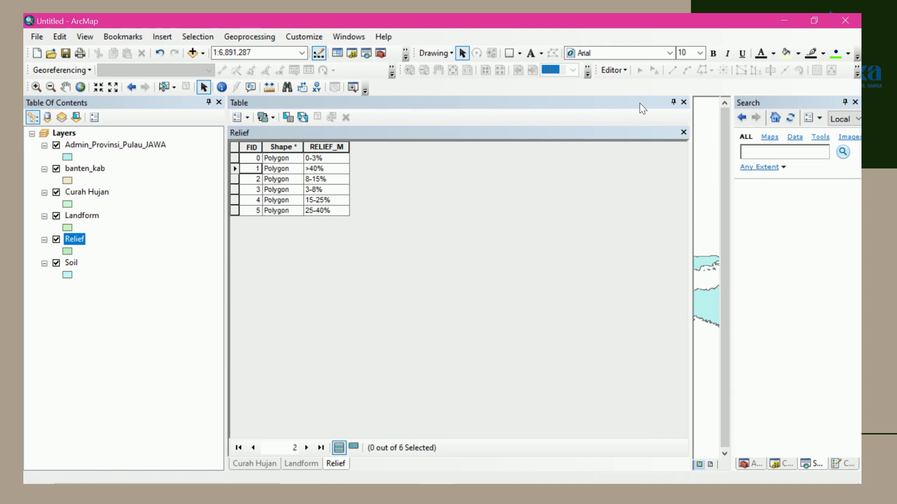
Add a Long Integer field named Skor_Relief to the Relief table, accepting the shortened name Skor_Relie
click(242, 117)
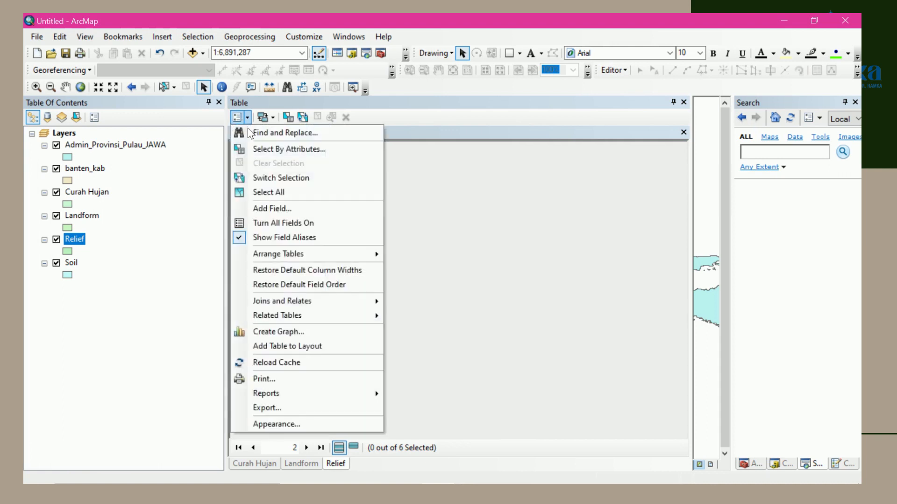
click(259, 209)
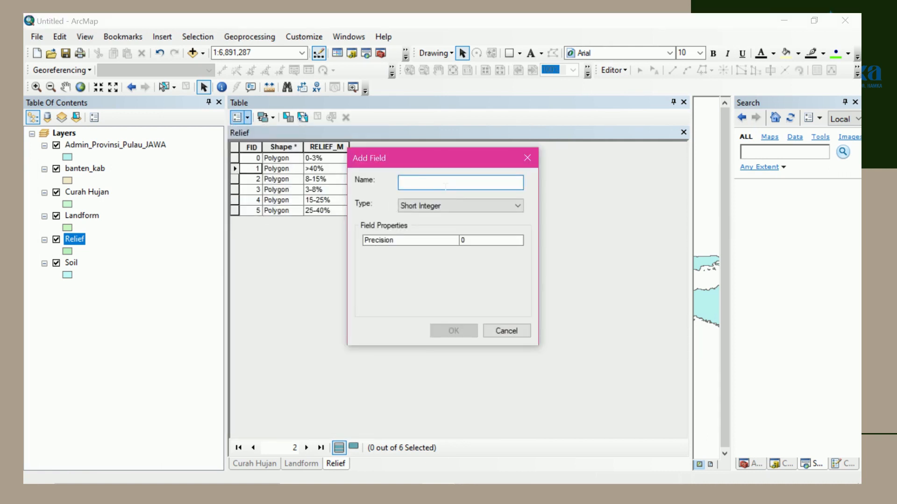
text(Skor_)
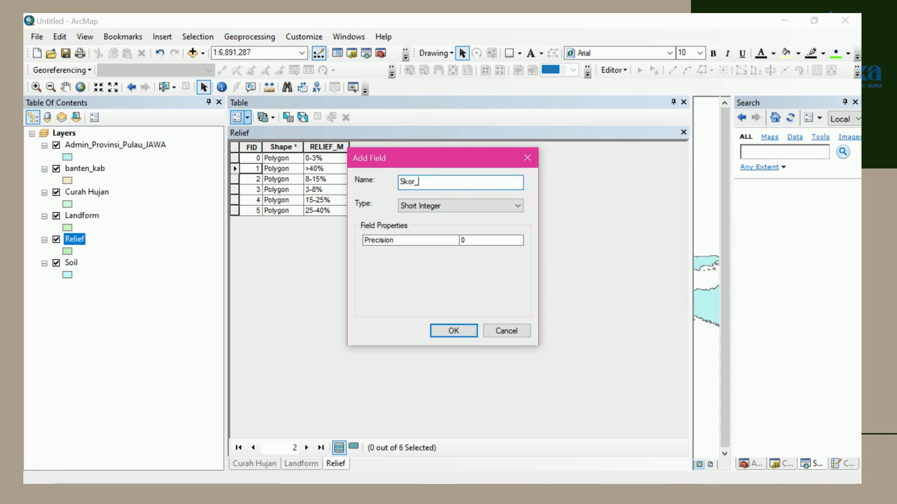
text(Relief)
click(435, 206)
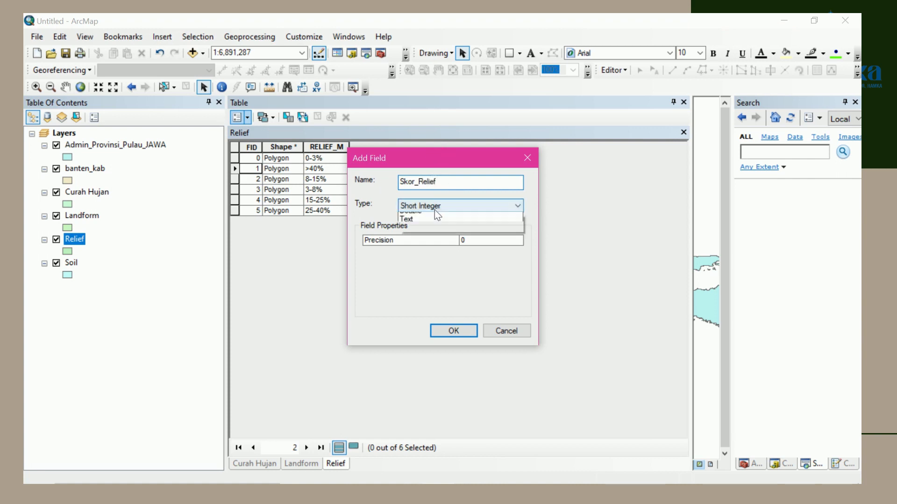
click(432, 223)
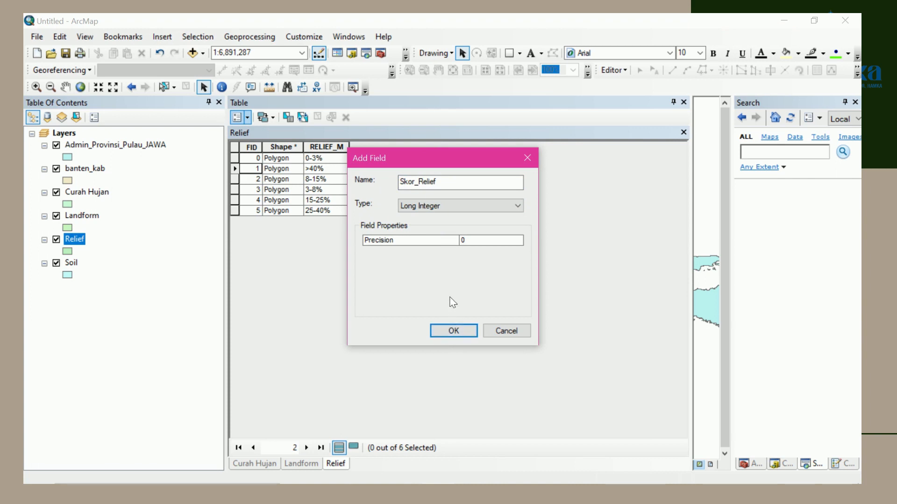
click(456, 330)
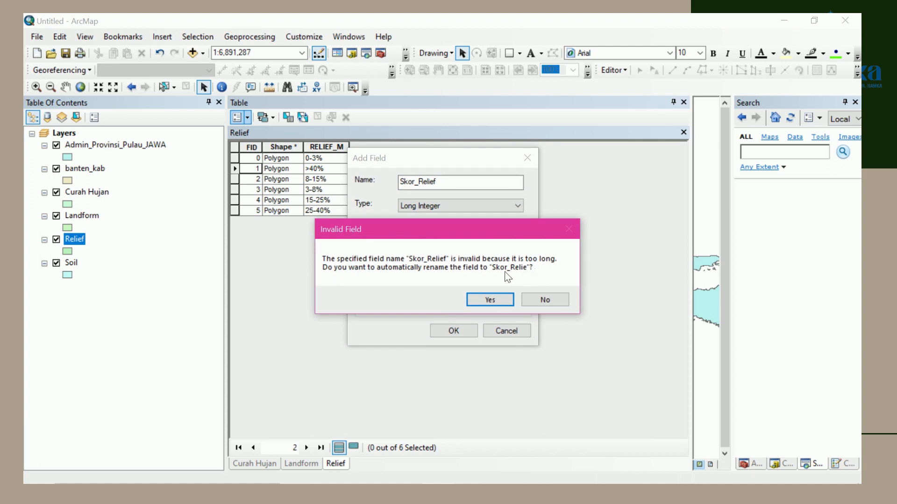
click(483, 299)
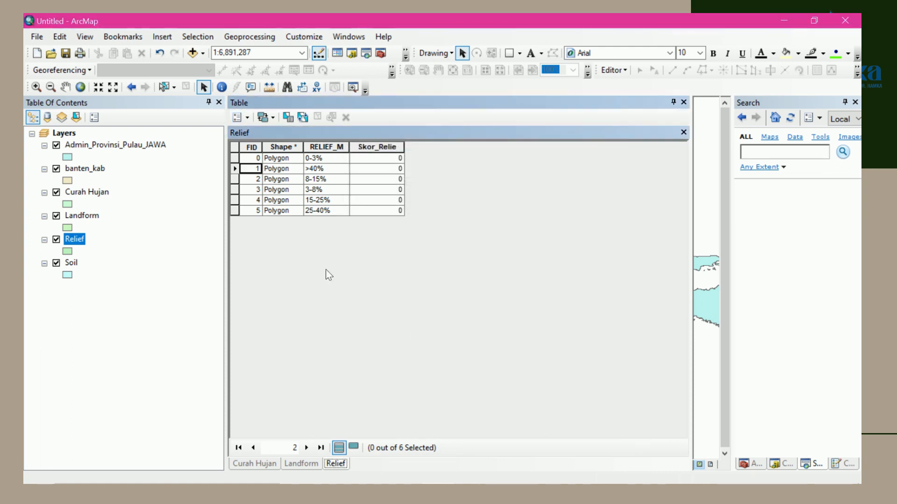
Add a Long Integer field named Bobot_Relief to the Relief table, accepting the shortened name Bobot_Reli
click(239, 117)
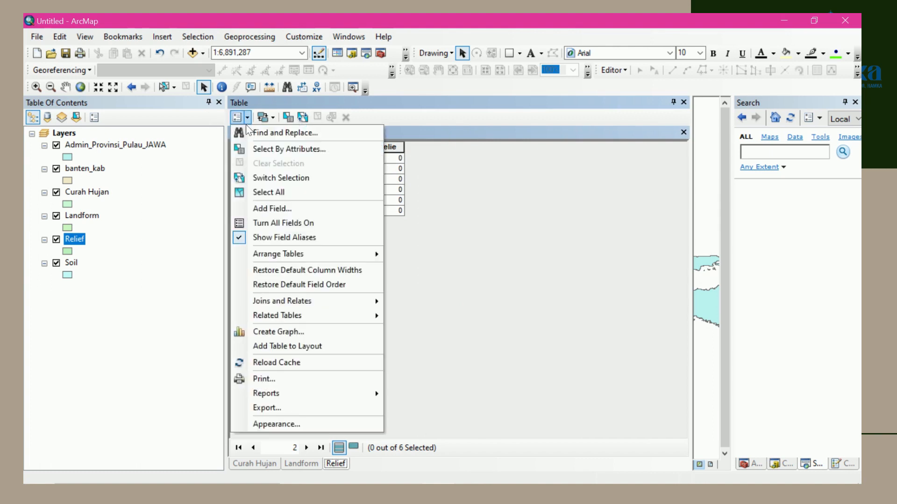
click(267, 211)
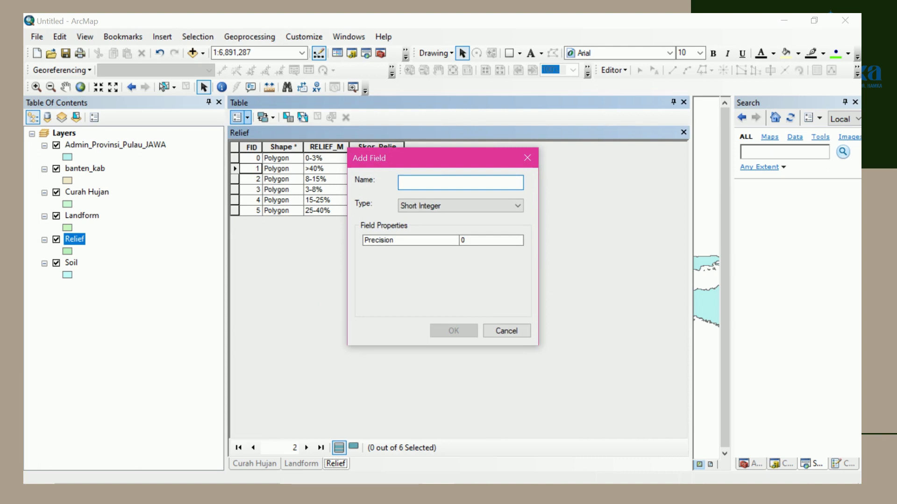
text(Bobot)
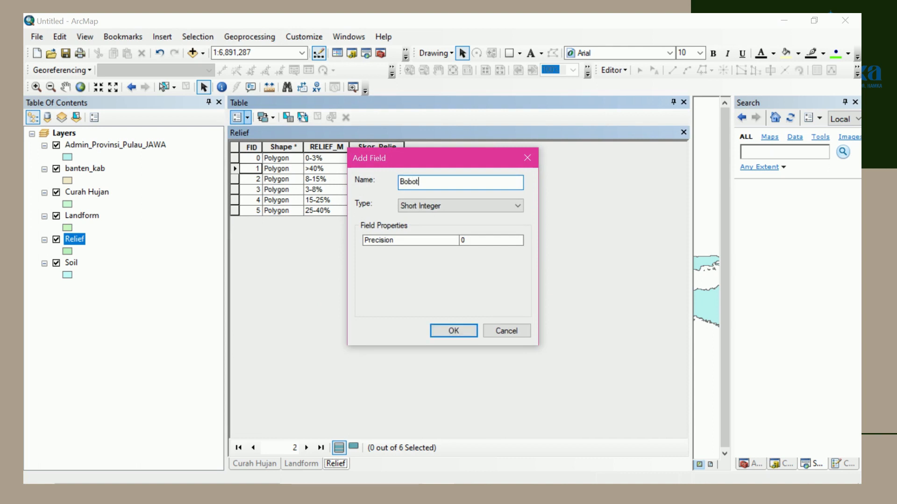
click(439, 209)
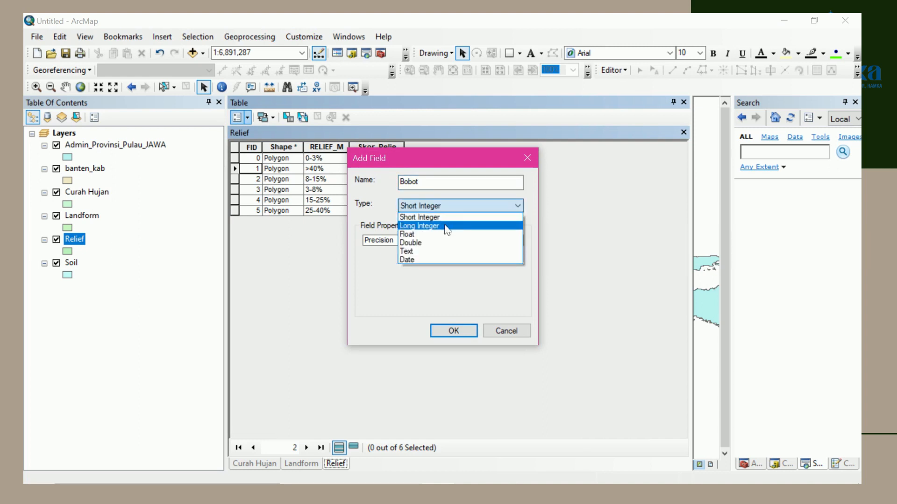
click(444, 225)
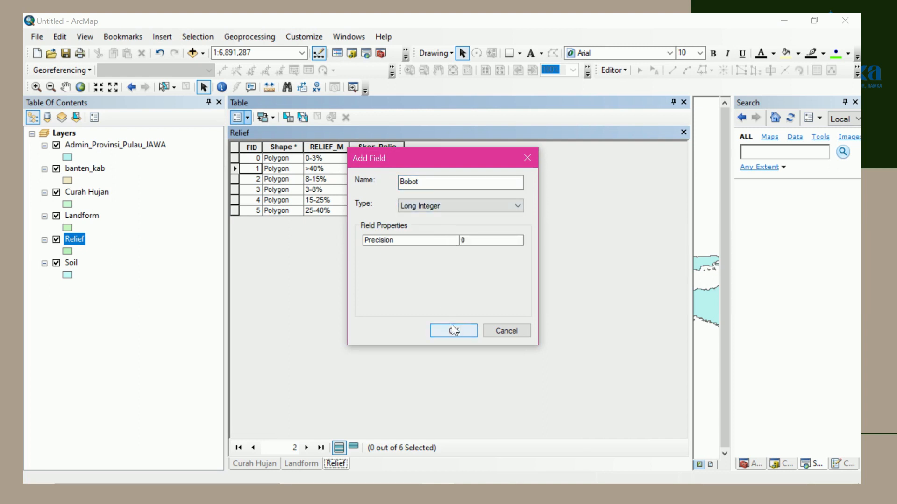
click(453, 183)
text(_)
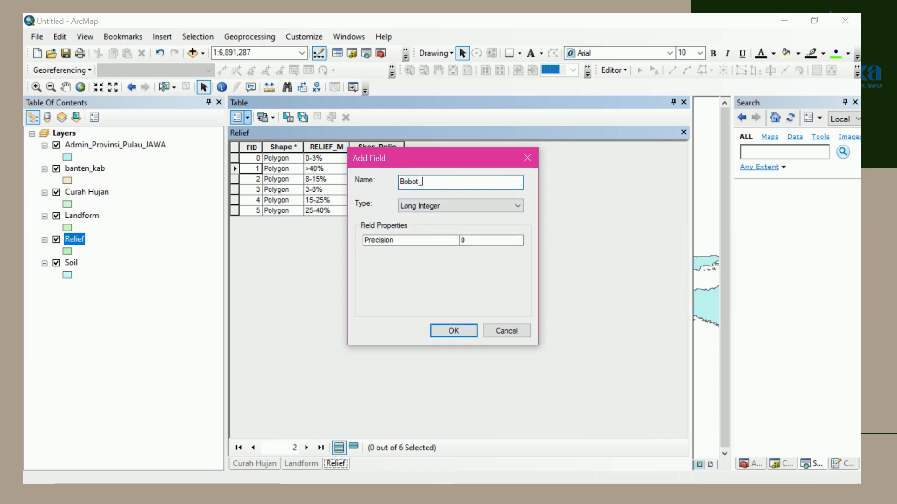
text(Relief)
click(456, 330)
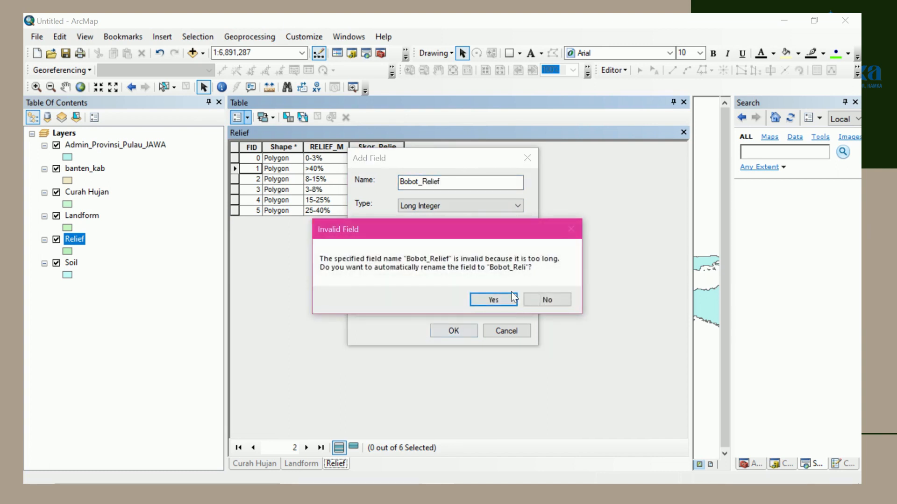
click(505, 298)
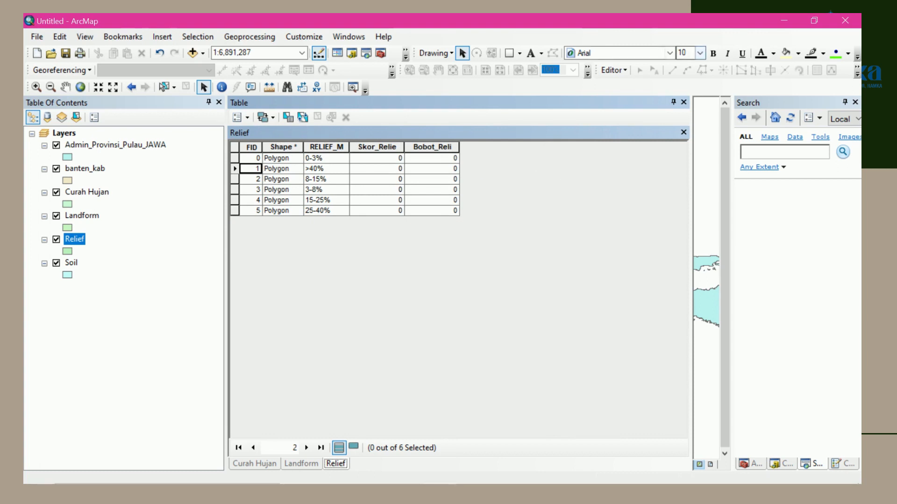
Start an edit session and select the Skor_Relie cell of the 0-3% record in the Relief table
click(624, 70)
click(635, 83)
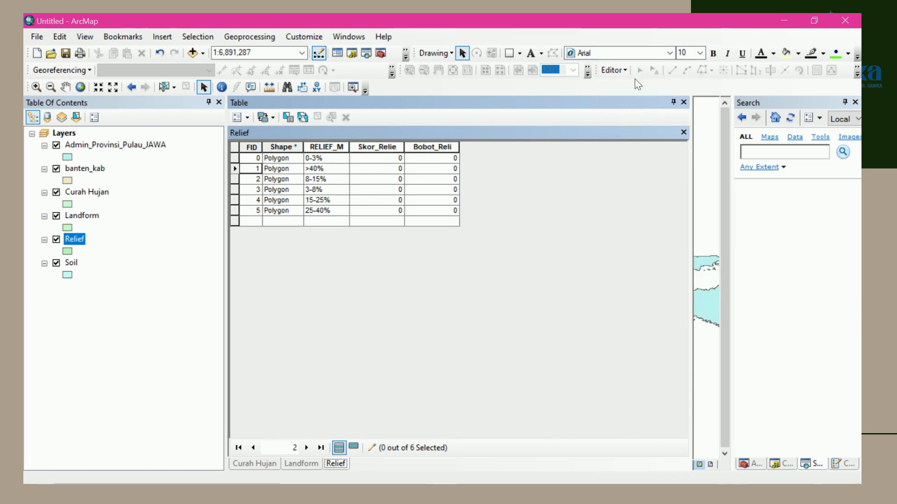
click(384, 160)
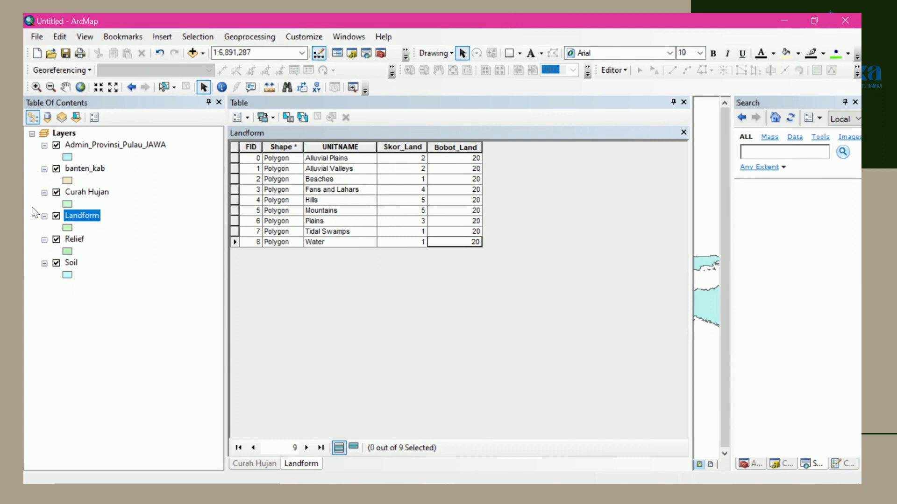
Open the attribute table of the Relief layer
click(75, 239)
right_click(76, 242)
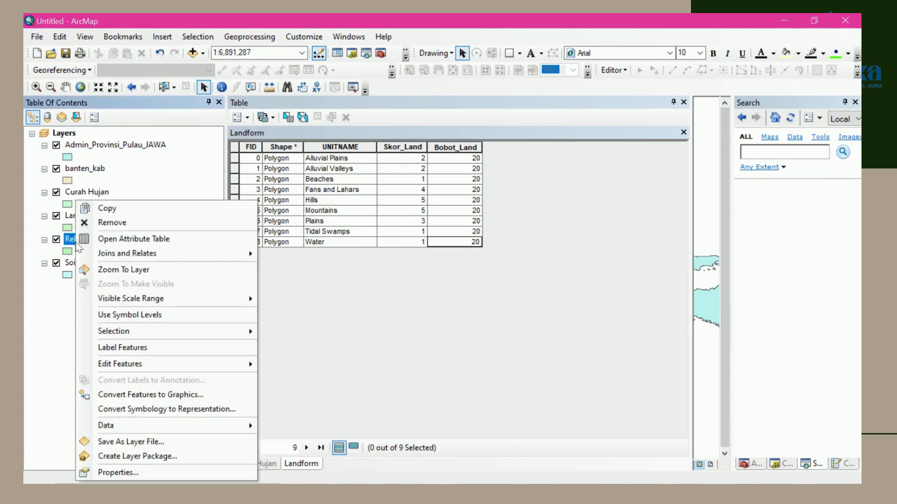
click(145, 238)
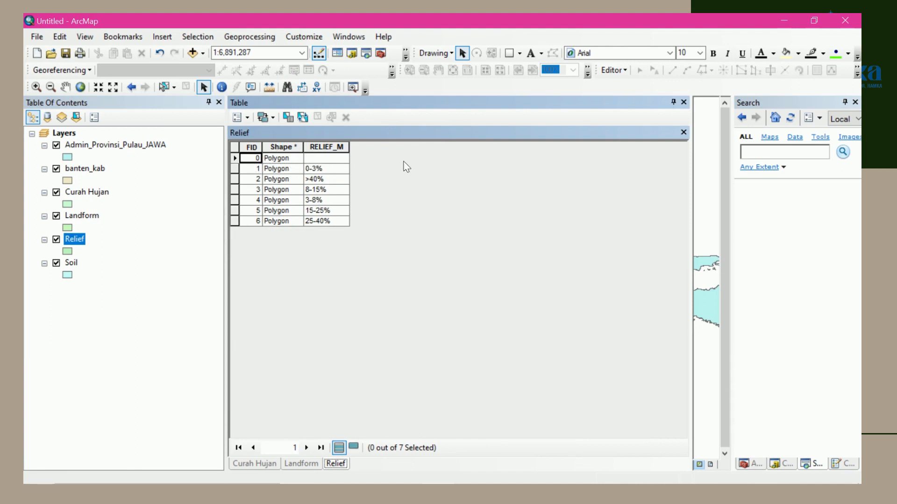
Start an edit session and delete the Relief record whose RELIEF_M value is blank
click(623, 71)
click(638, 82)
click(619, 71)
click(636, 84)
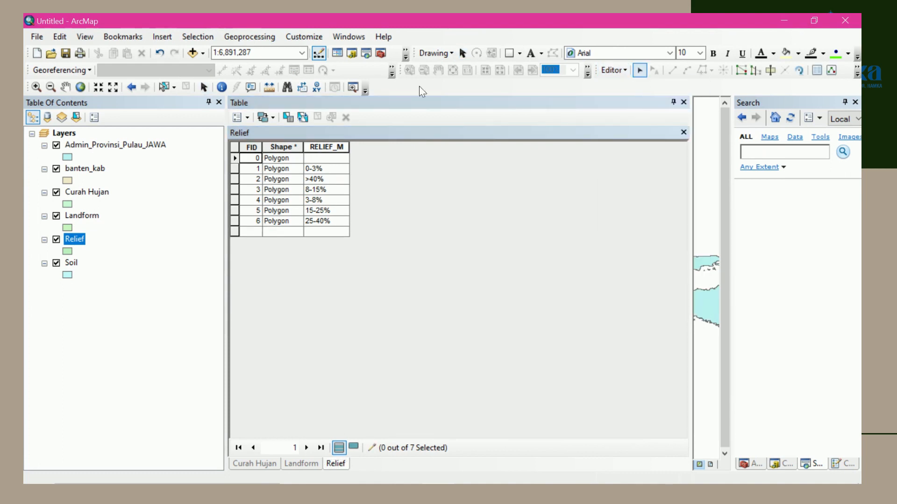
right_click(236, 158)
click(549, 164)
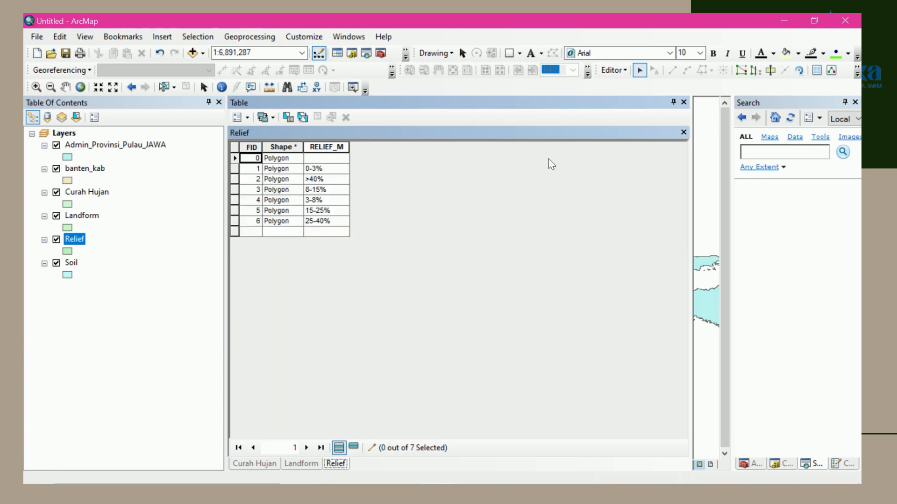
click(235, 158)
right_click(234, 158)
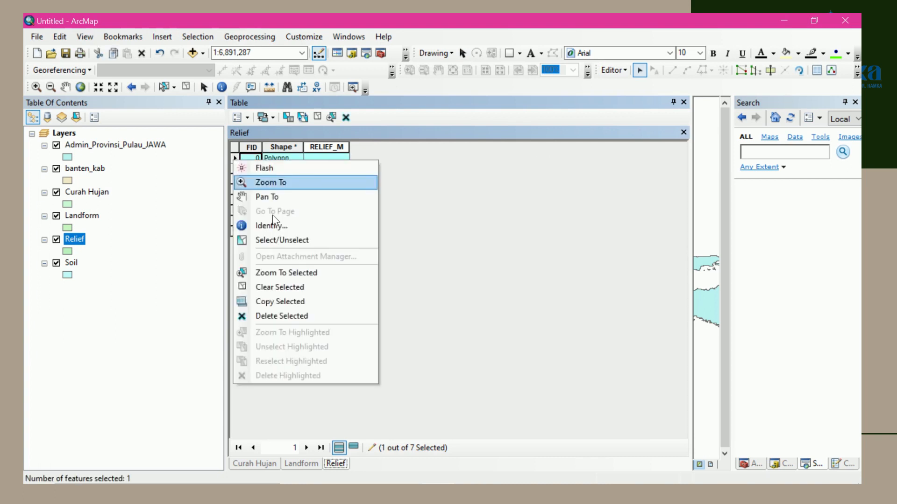
click(272, 321)
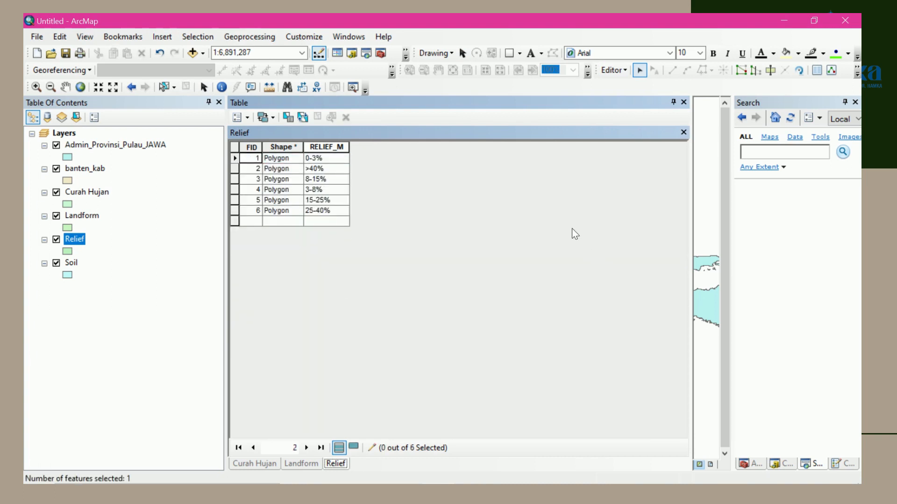
Save the Relief table edits and stop the edit session
click(615, 70)
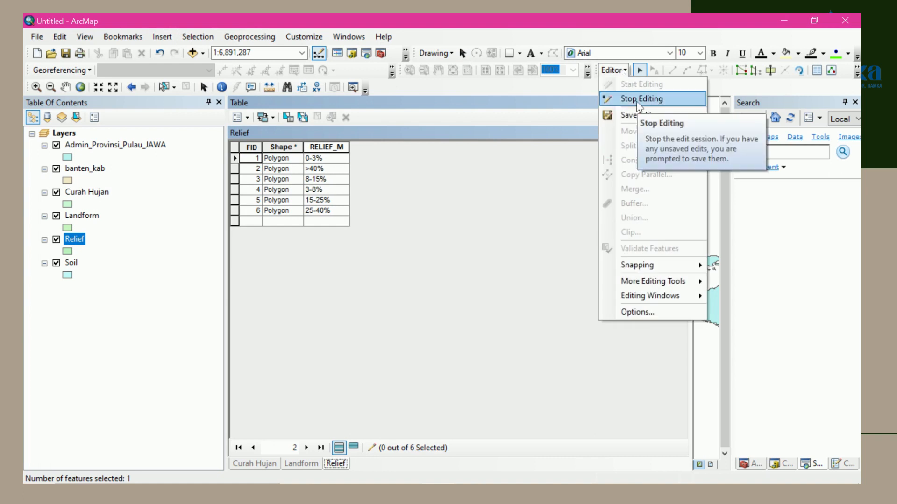
click(644, 116)
click(615, 70)
click(641, 99)
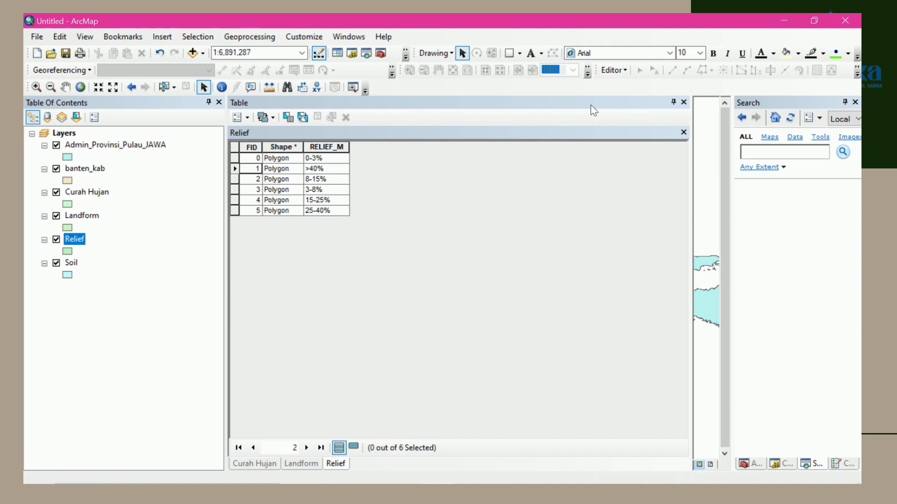
Add a Long Integer field named Skor_Relief to the Relief table, accepting the shortened name Skor_Relie
click(242, 117)
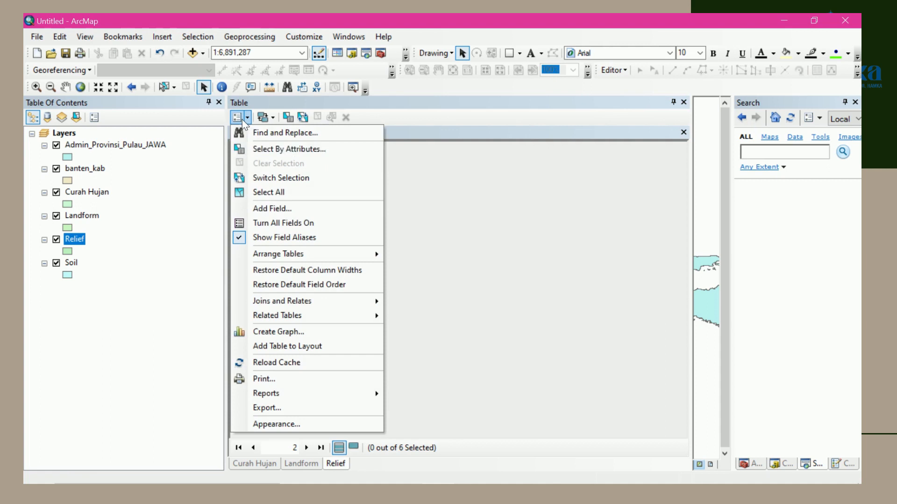
click(259, 209)
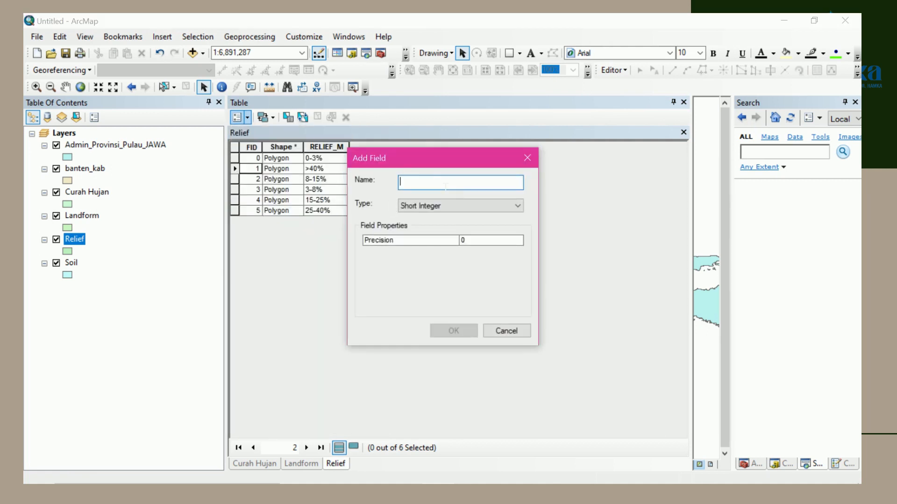
text(Skor_)
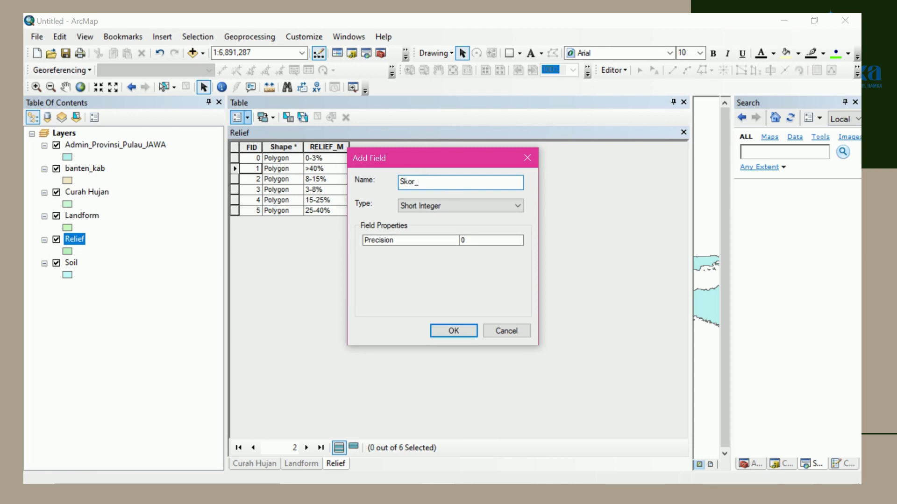
text(Relief)
click(435, 206)
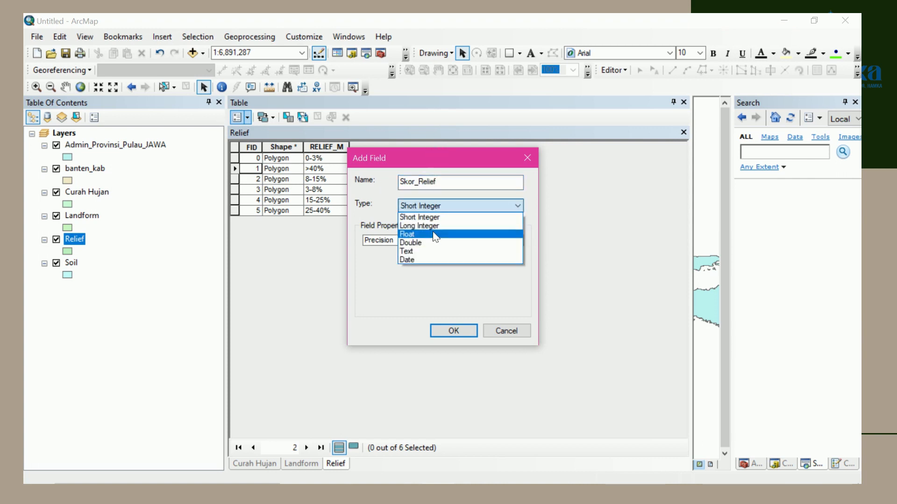
click(434, 226)
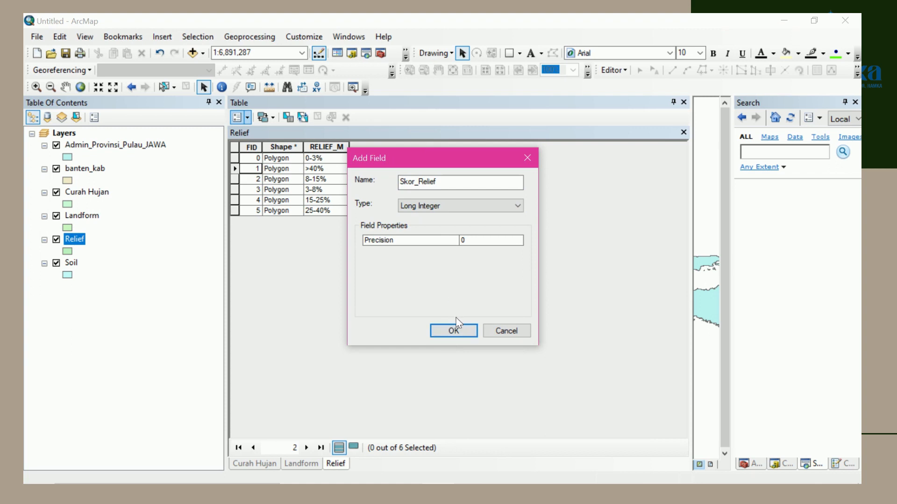
click(455, 327)
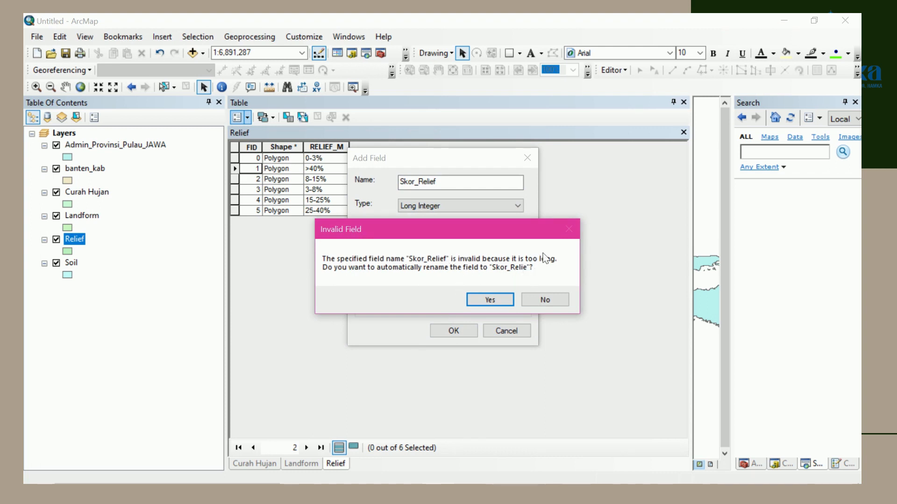
click(487, 300)
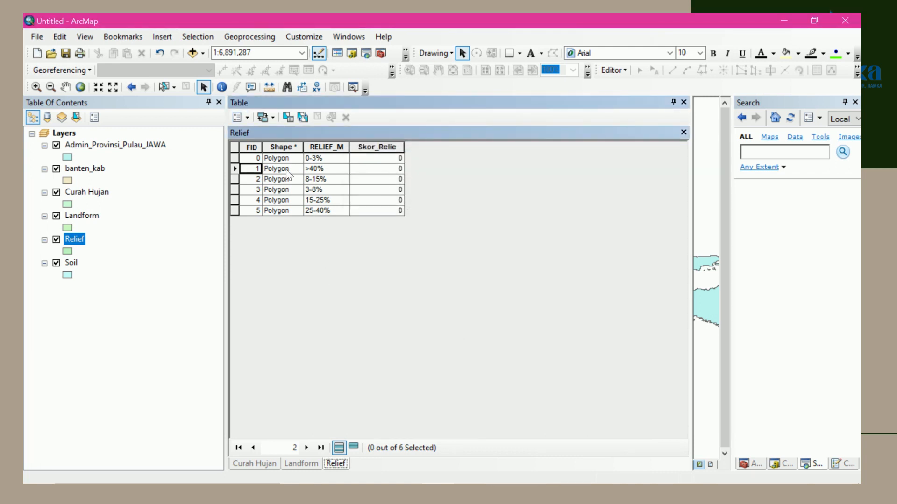
Add a Long Integer field named Bobot_Relief to the Relief table, accepting the shortened name Bobot_Reli
click(240, 119)
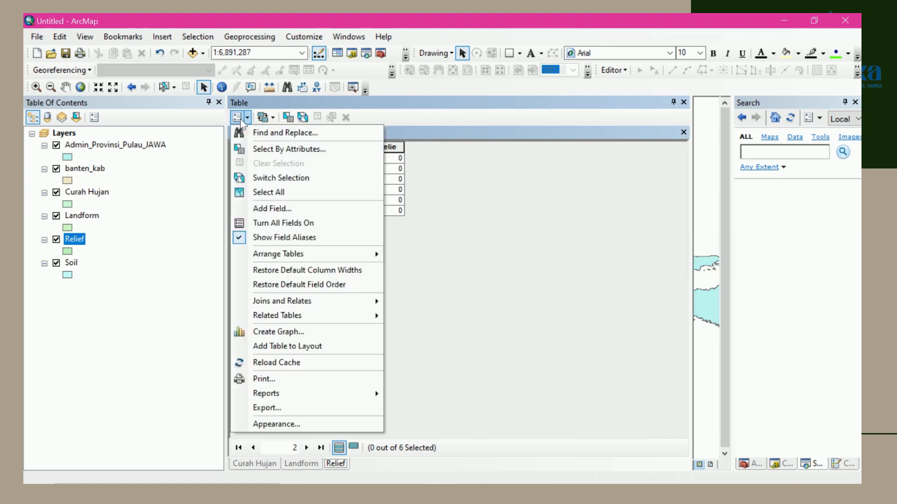
click(265, 215)
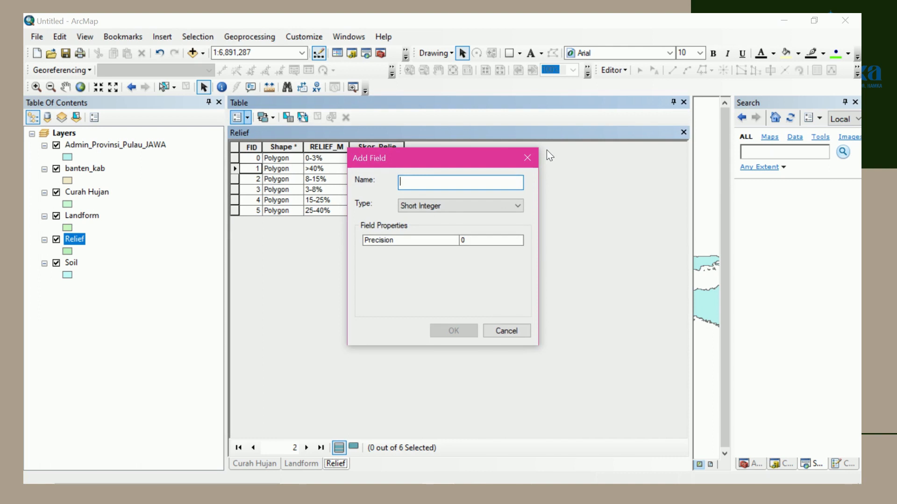
text(Bobot)
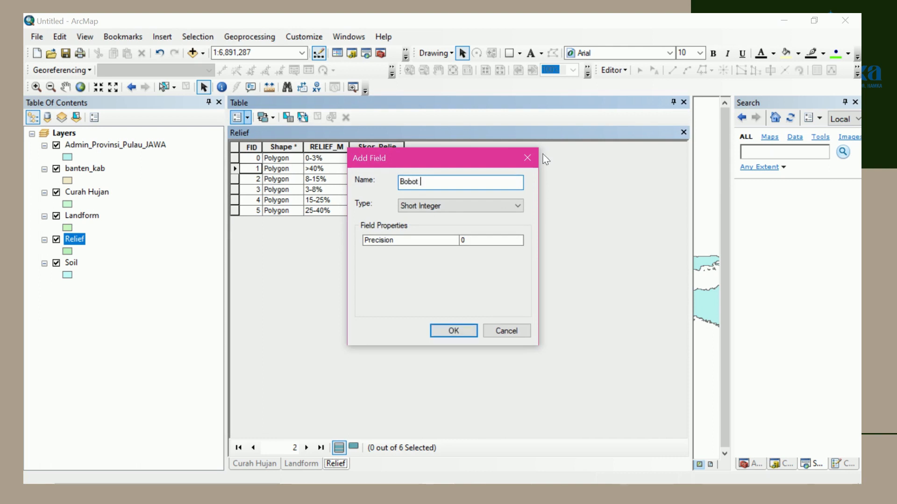
click(481, 206)
click(444, 226)
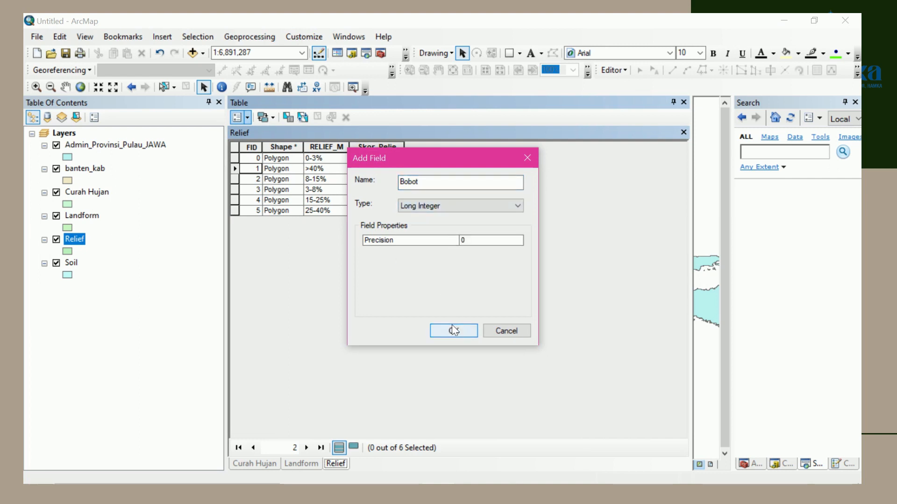
click(439, 182)
text(_)
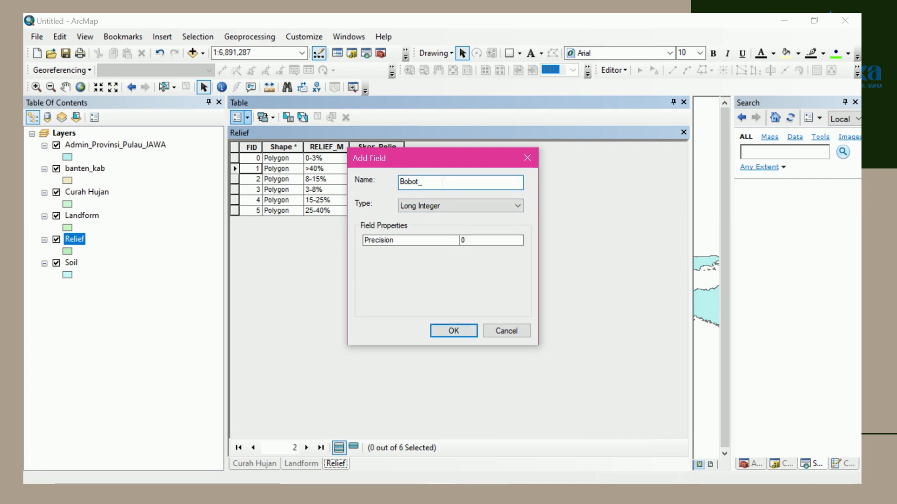
text(Relief)
click(463, 330)
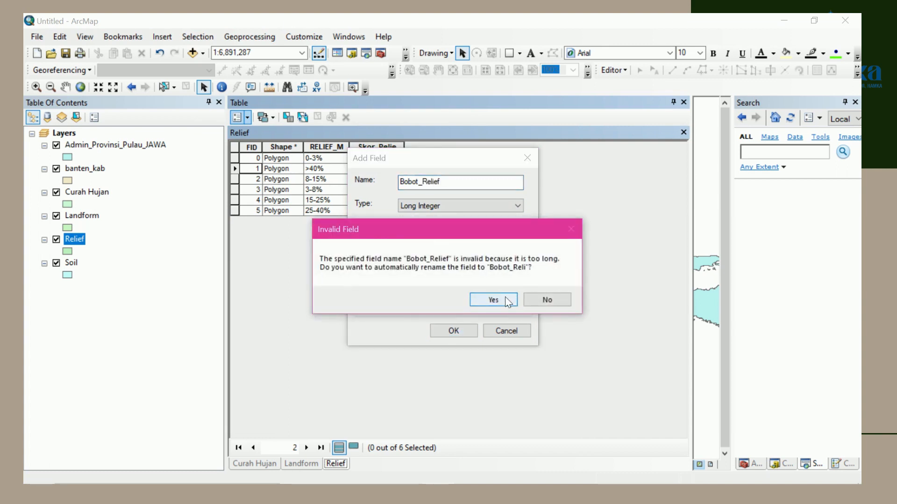
click(507, 301)
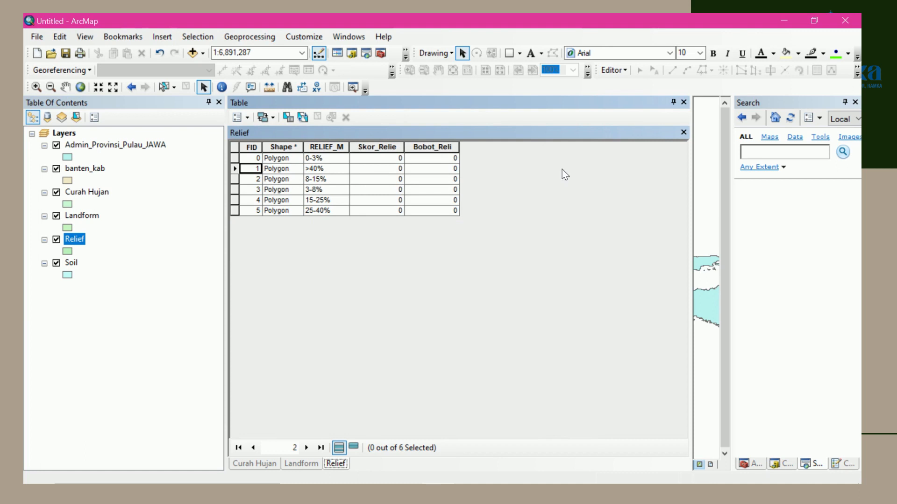
Start an edit session and set Skor_Relie to 5 for the 0-3% record and 1 for the >40% record
click(625, 71)
click(636, 83)
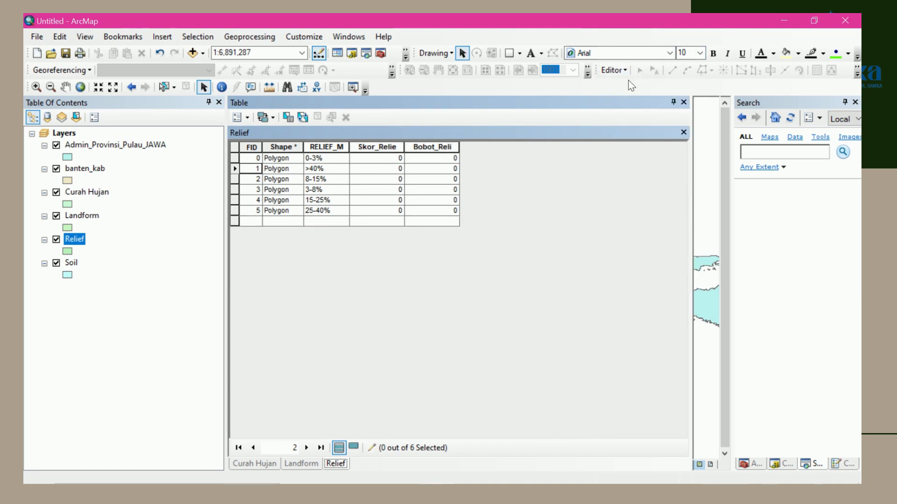
click(384, 160)
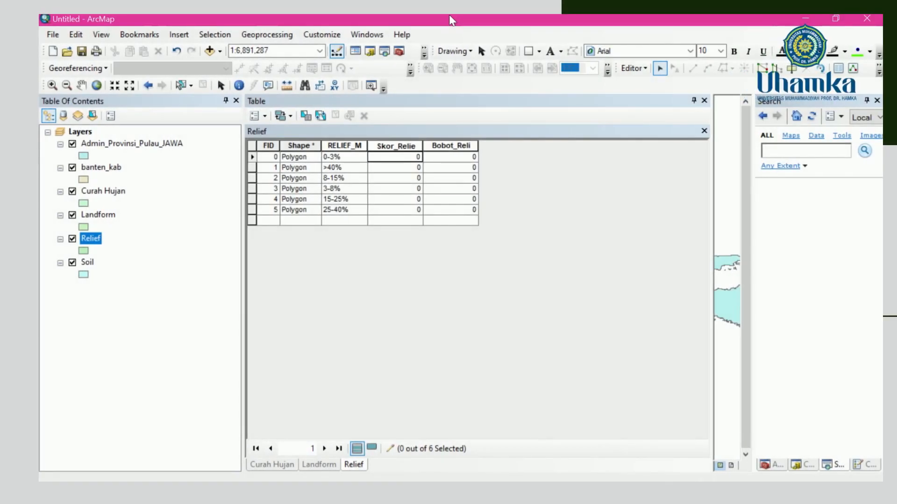
click(414, 157)
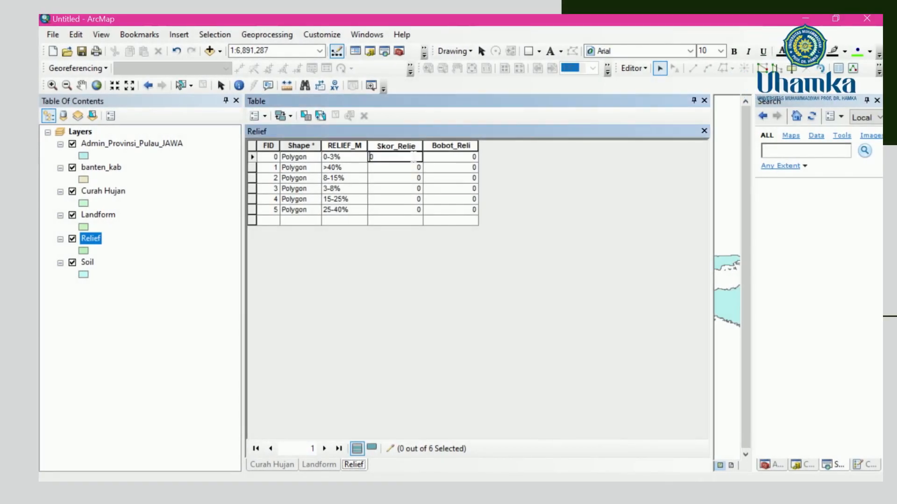
text(50)
key(BackSpace)
key(Return)
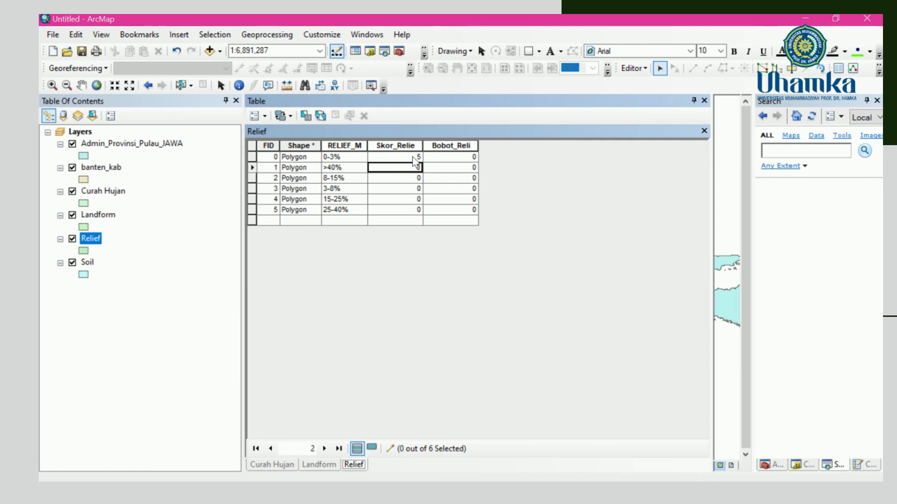
text(1)
key(Return)
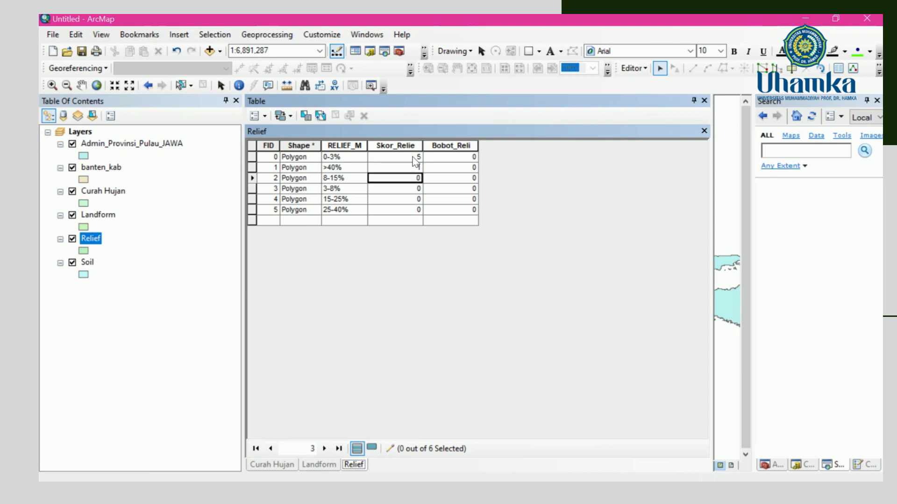
Set Skor_Relie to 4 for the 8-15% record, 1 for 3-8%, 3 for 15-25% and 2 for 25-40%
text(4)
key(Return)
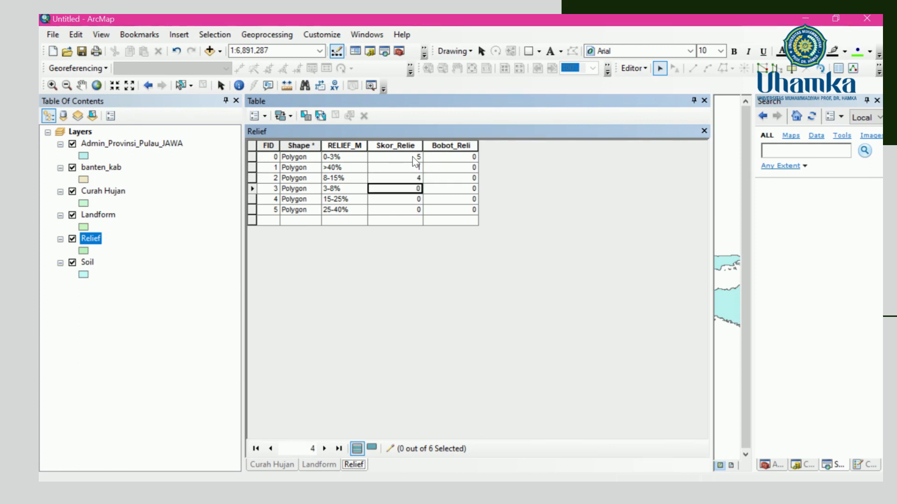
text(1)
key(Return)
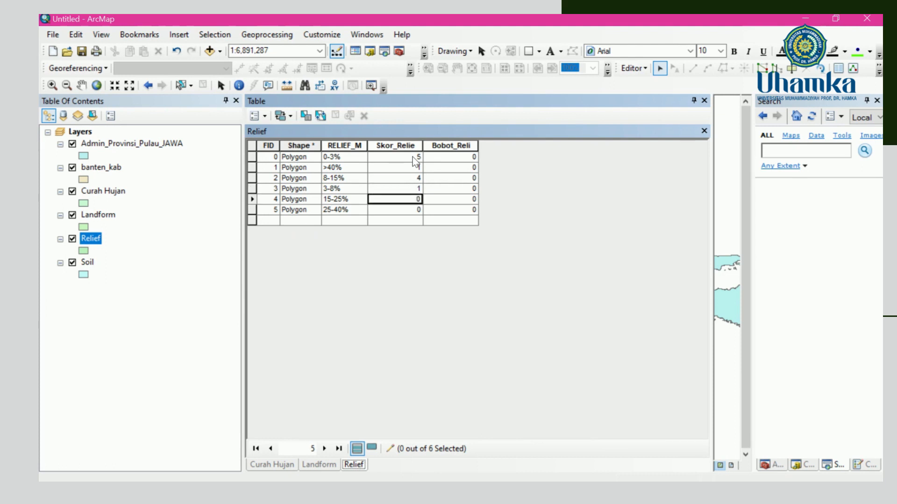
text(3)
key(Return)
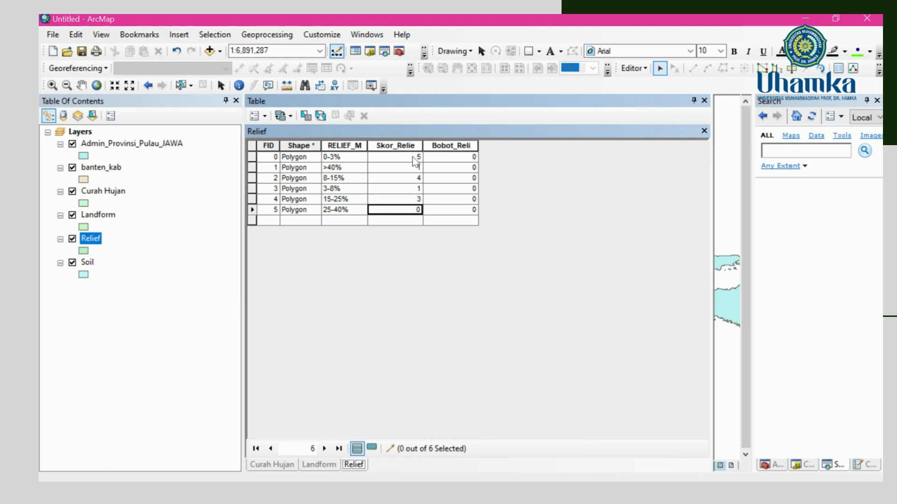
text(2)
Set Bobot_Reli to 30 for all six records in the Relief table
click(468, 158)
key(End)
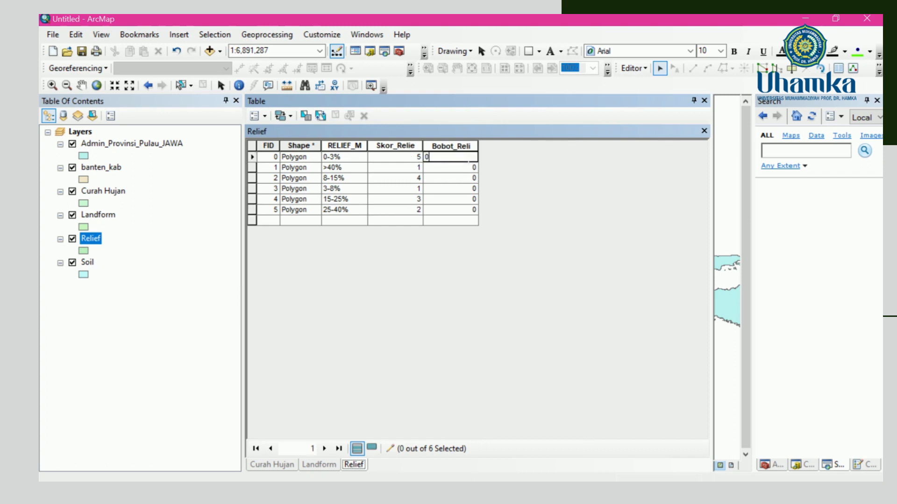
key(BackSpace)
text(30)
key(Return)
text(30)
key(Return)
text(30)
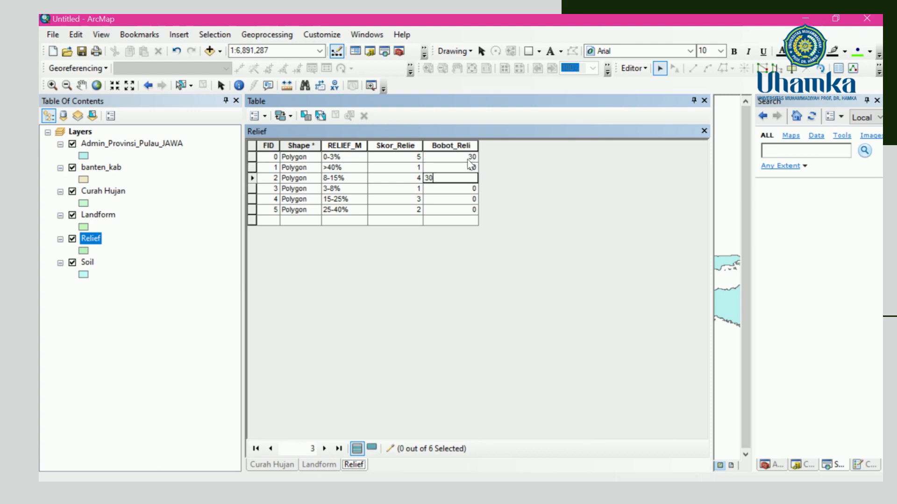
key(Return)
text(30)
key(Return)
text(30)
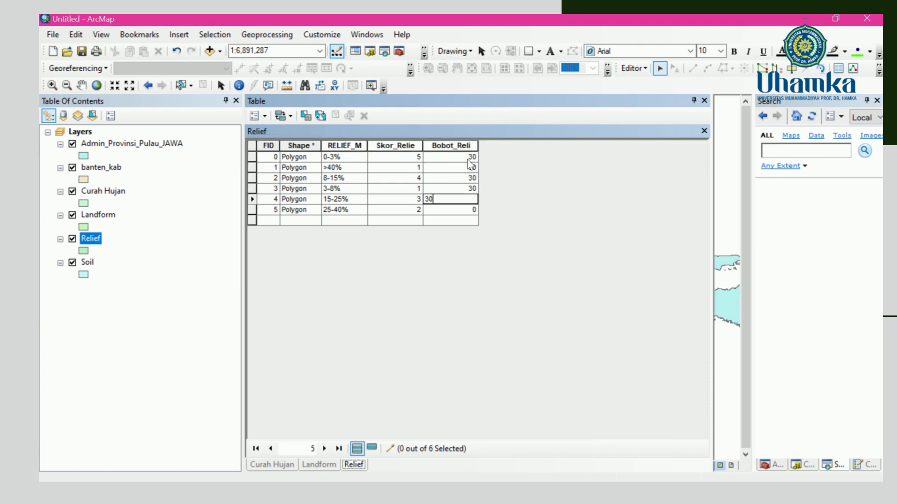
key(Return)
text(30)
key(Return)
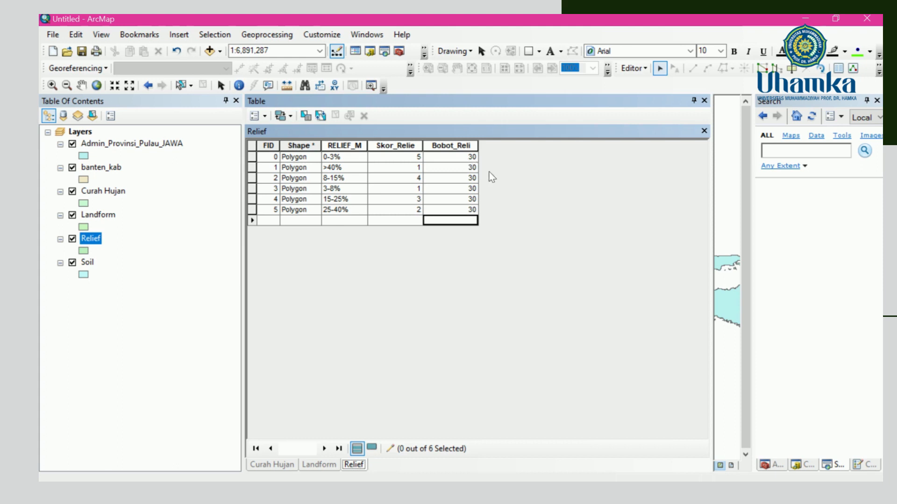
Save the edits made to the Relief table and end the edit session
click(635, 68)
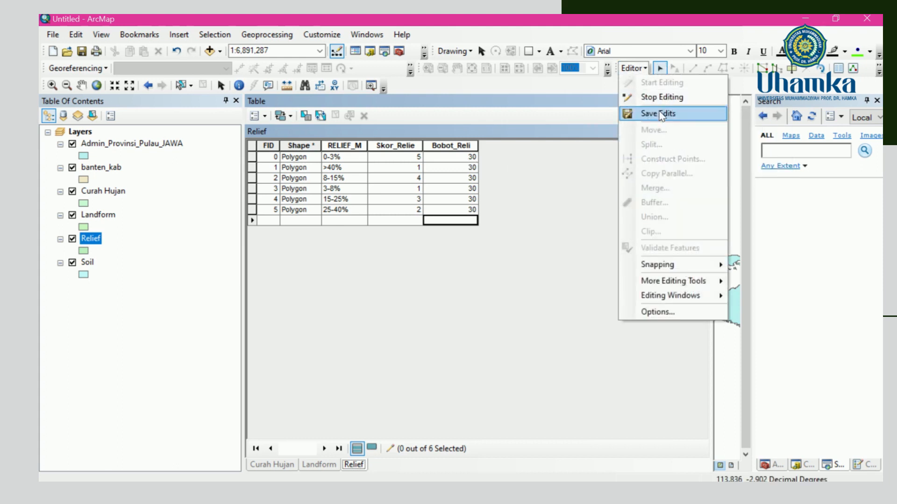
click(658, 114)
click(631, 69)
click(651, 93)
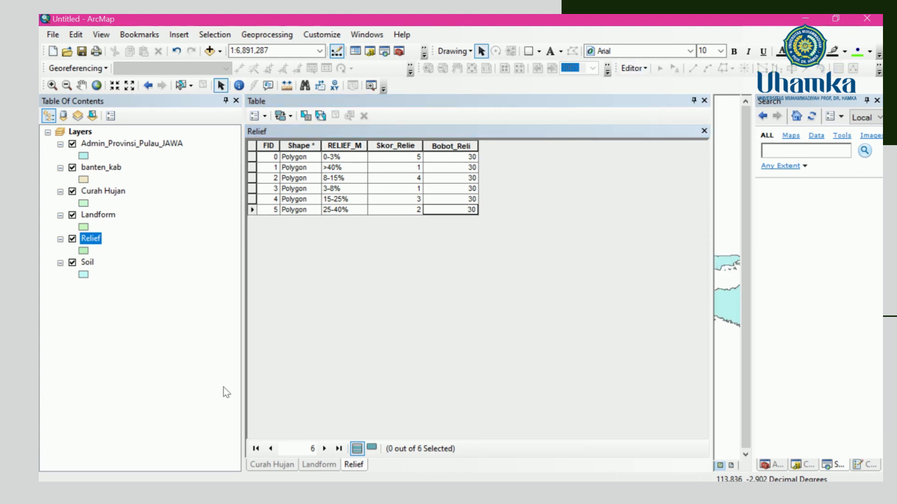
Open the Soil layer's attribute table and add a Long Integer field named Skor_Soil
right_click(88, 262)
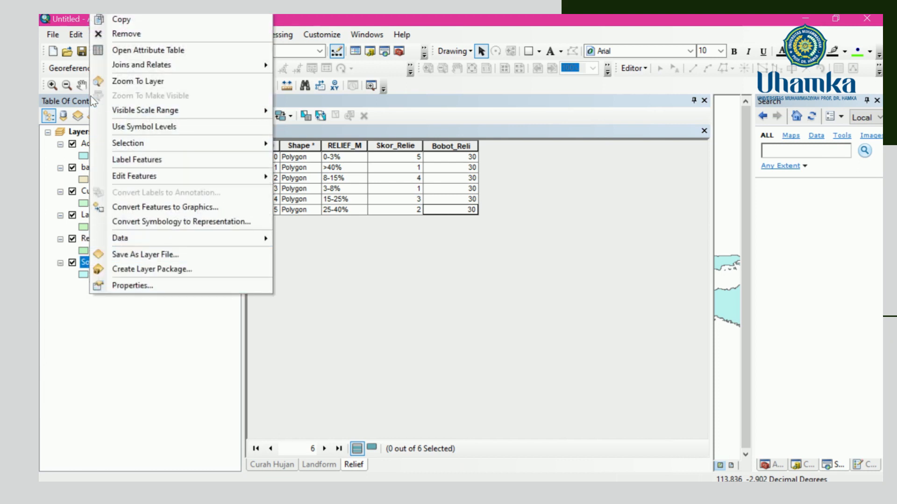
click(130, 50)
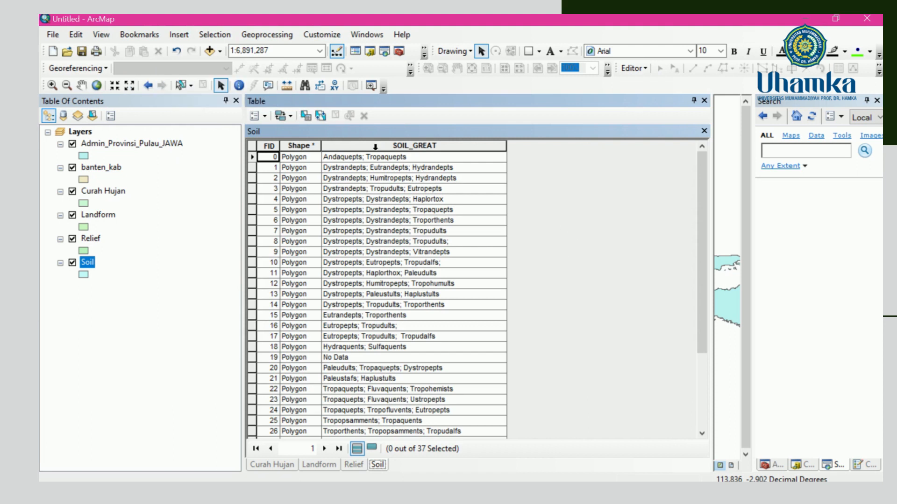
click(254, 116)
click(282, 208)
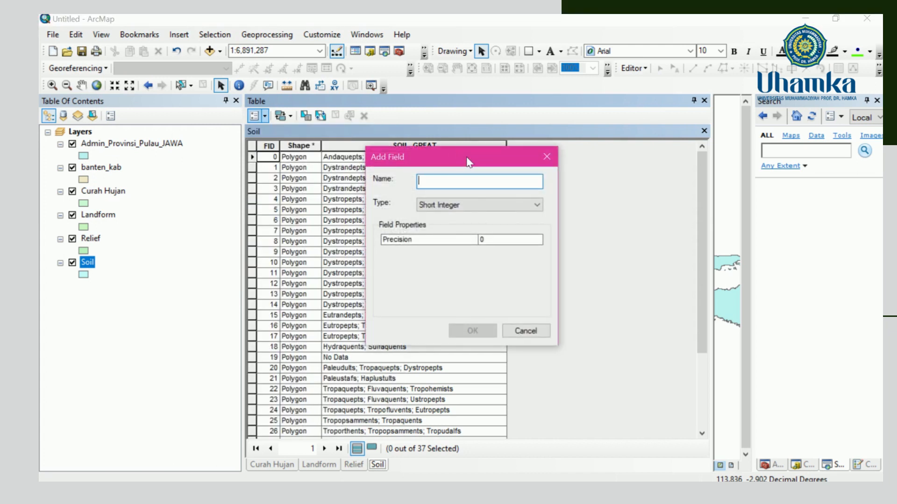
text(S)
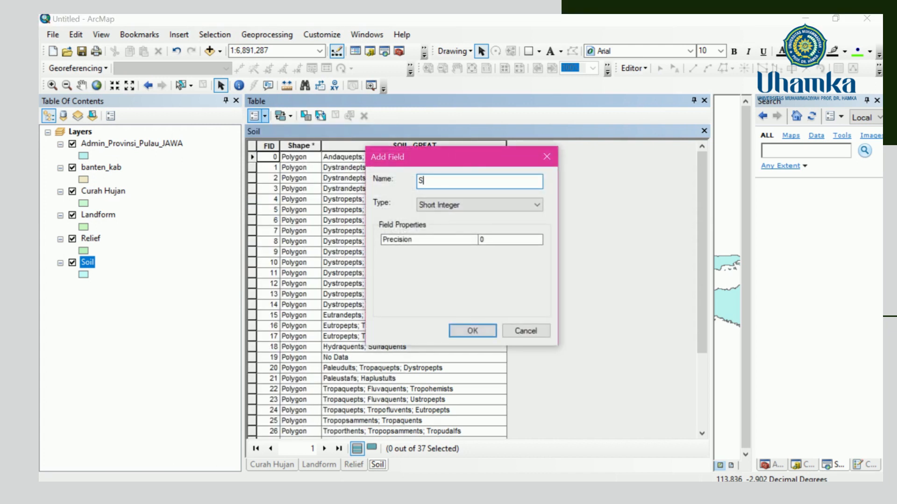
text(kor_Soil)
click(469, 204)
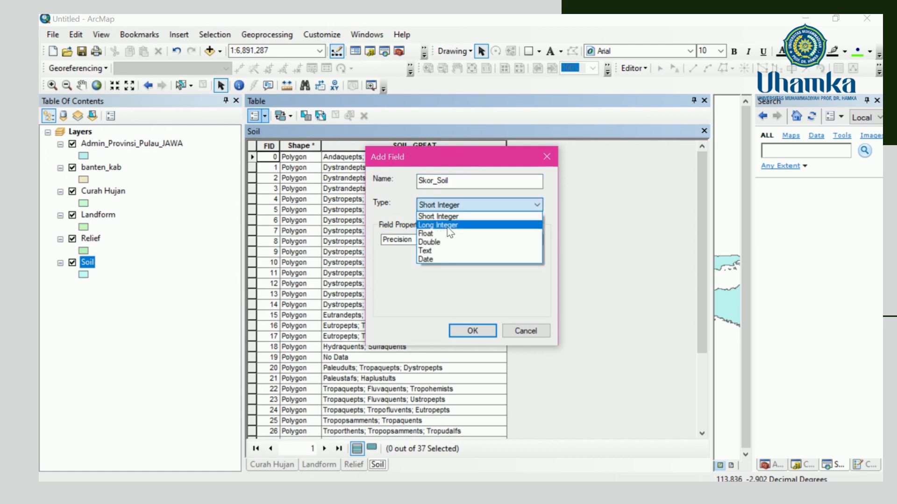
click(448, 224)
click(460, 332)
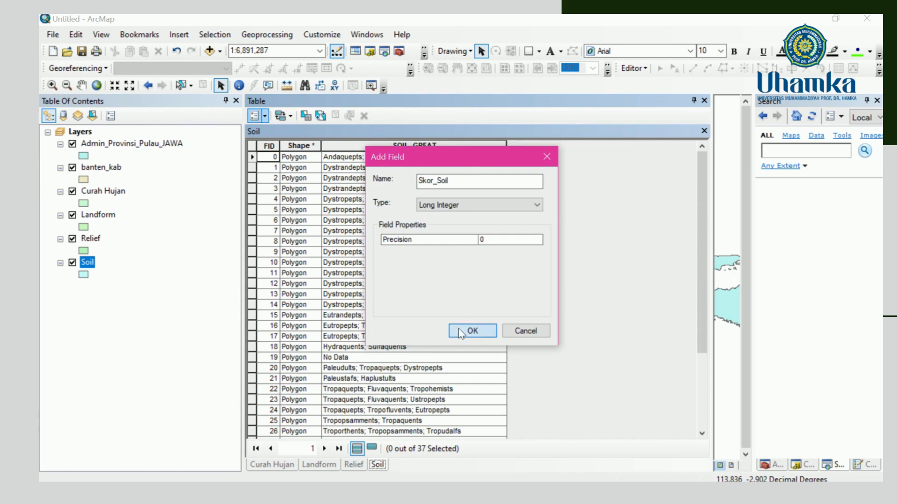
Add a Long Integer field named Bobot_Soil to the Soil table
click(255, 116)
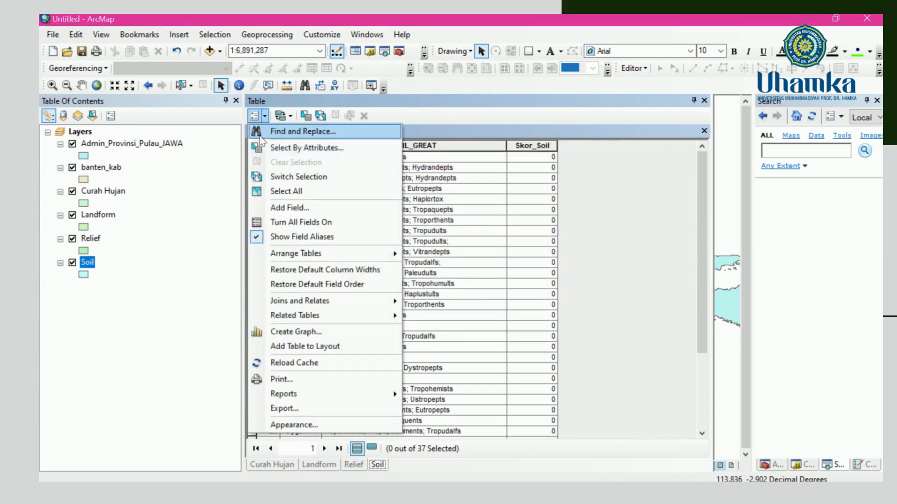
click(279, 209)
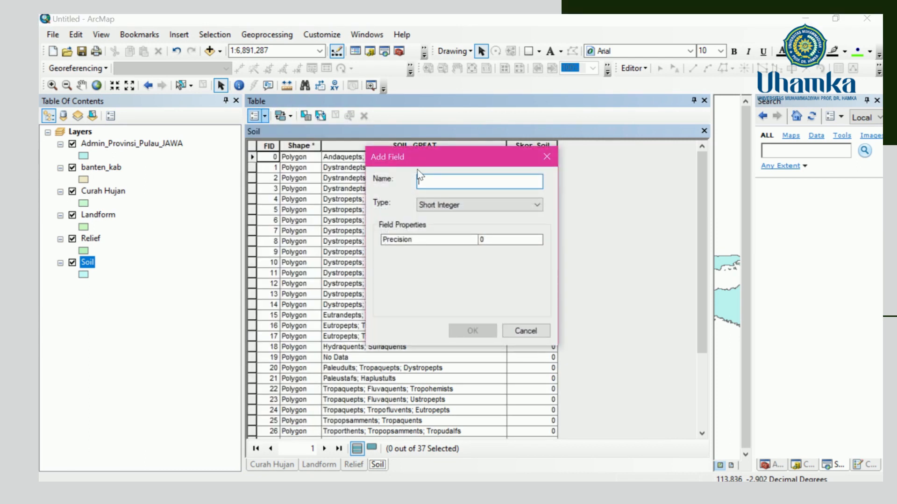
text(Bobot)
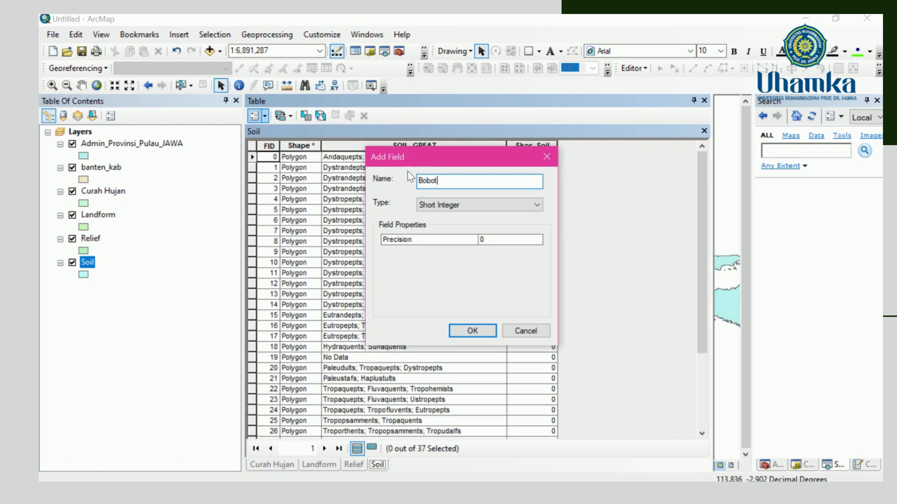
text(_Soil)
click(452, 205)
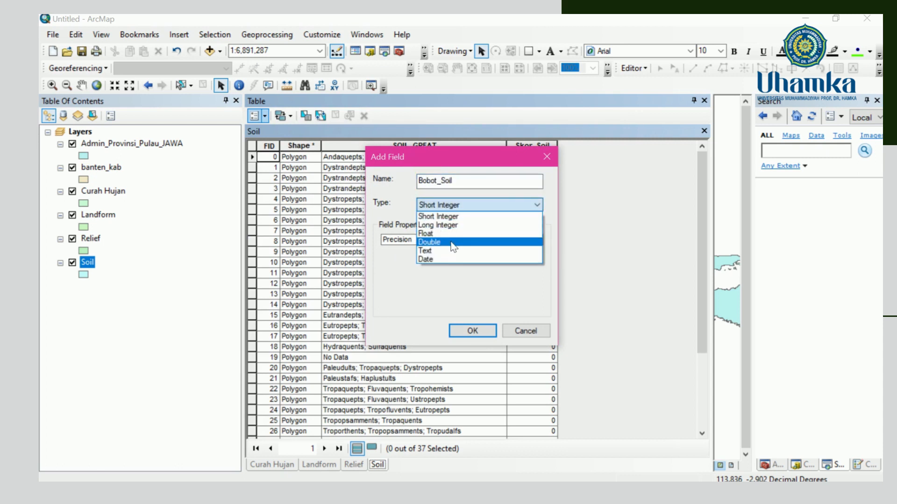
click(452, 225)
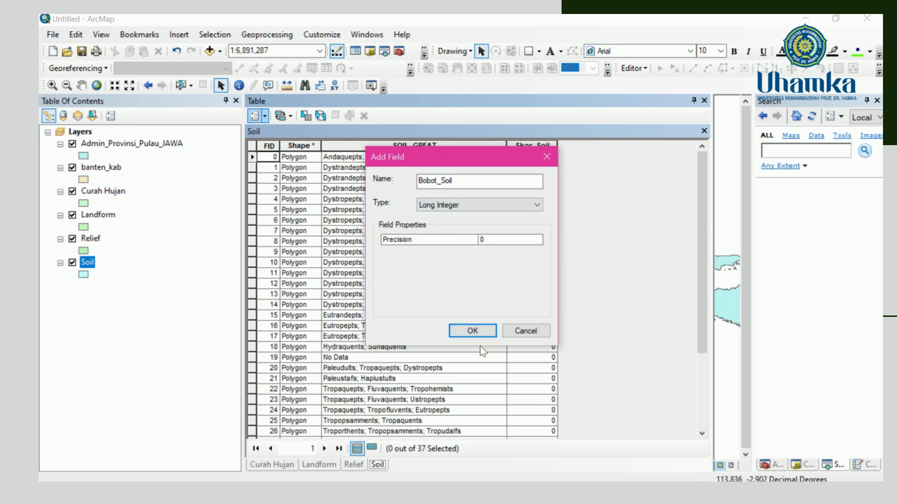
click(473, 331)
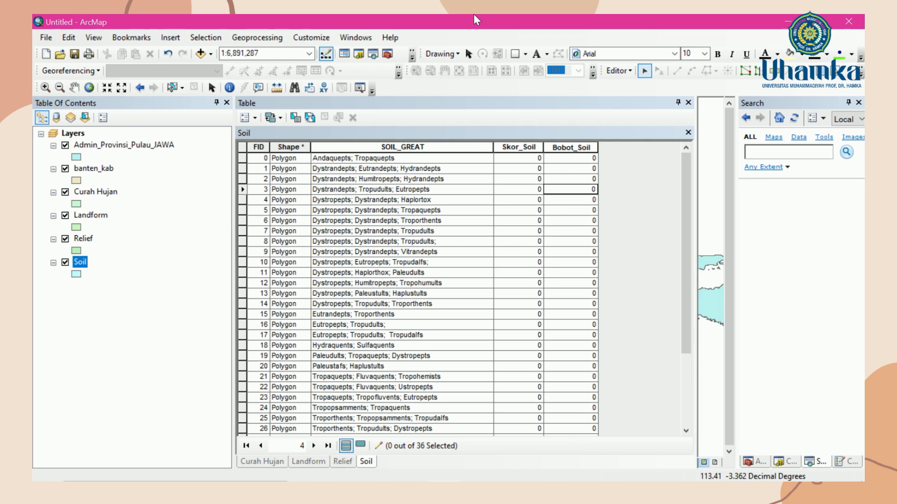
Set Skor_Soil to 4 for every Soil record from FID 0 through FID 17
click(535, 160)
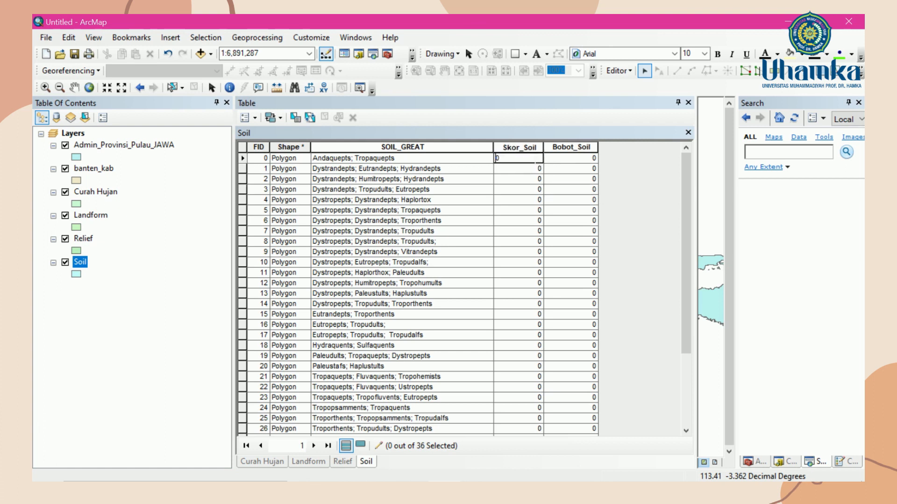
key(BackSpace)
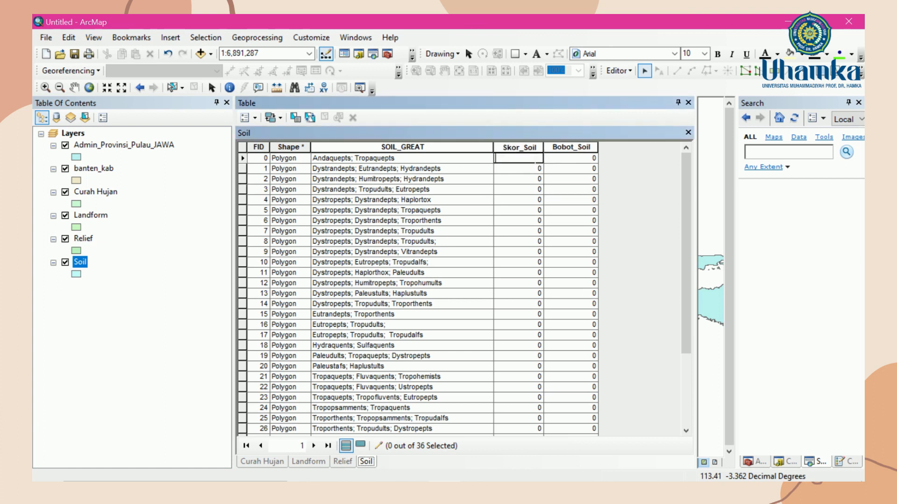
text(4)
key(Return)
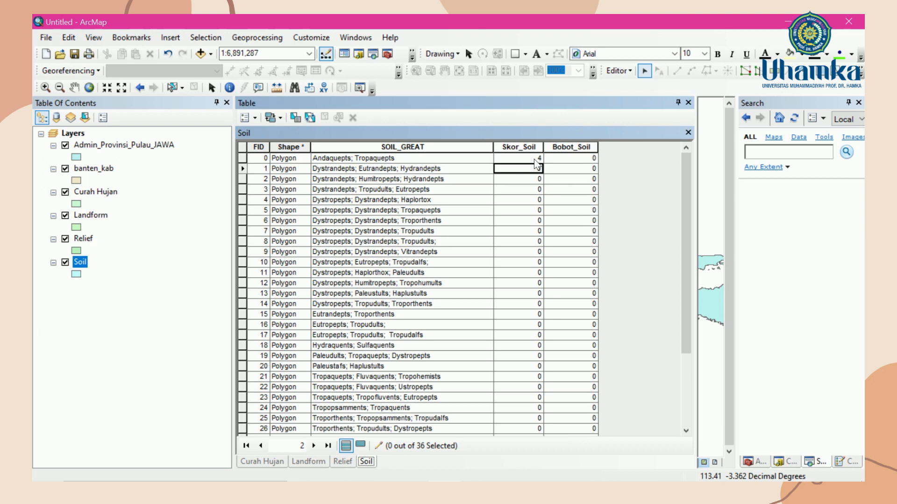
key(Return)
text(4)
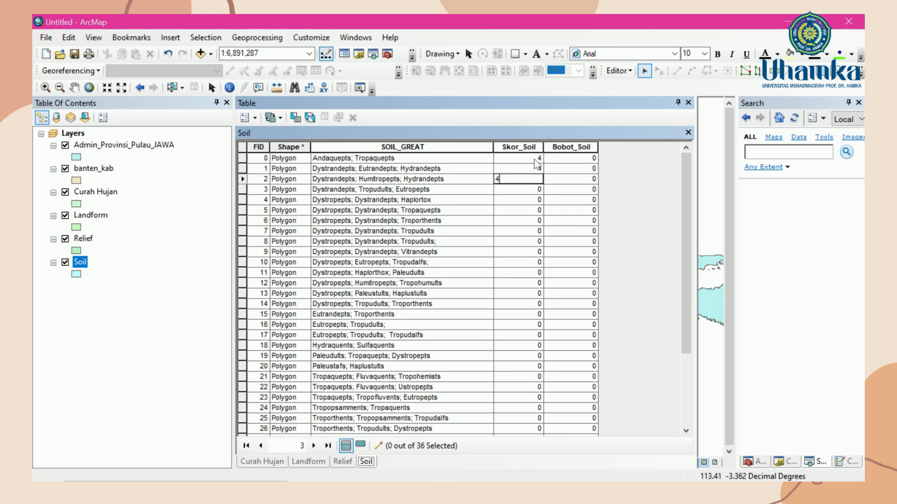
key(Return)
text(4)
key(Return)
text(4)
key(Return)
text(4)
key(Return)
text(4)
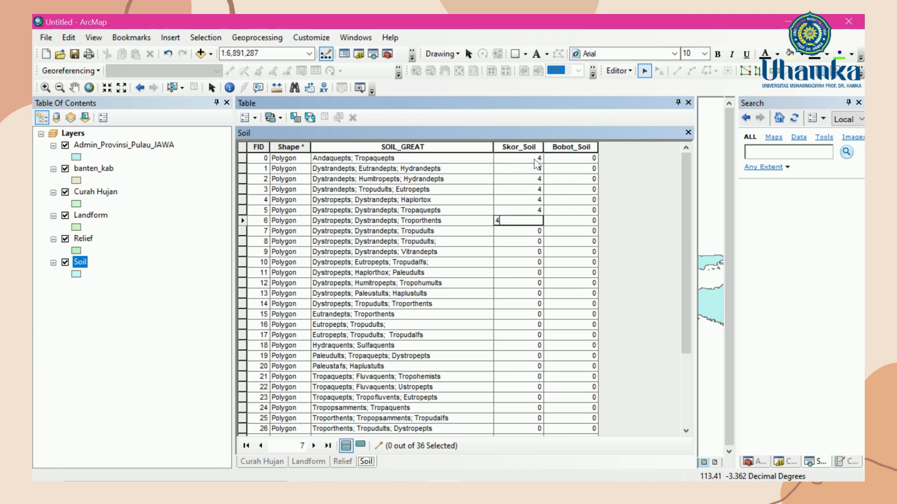
key(Return)
key(4)
key(Return)
text(4)
key(Return)
text(4)
key(Return)
text(4)
key(Return)
text(4)
key(Return)
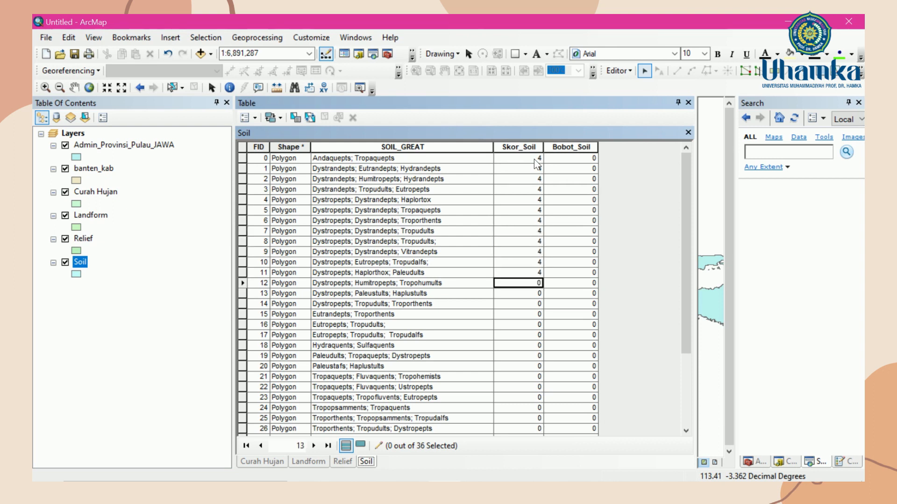
text(4)
key(Return)
text(4)
key(Return)
text(4)
key(Return)
text(4)
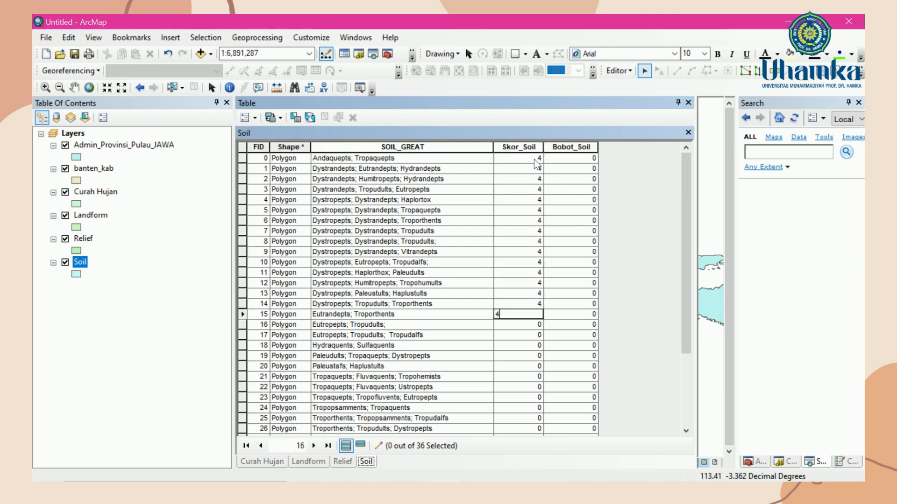
key(Return)
text(4)
key(Return)
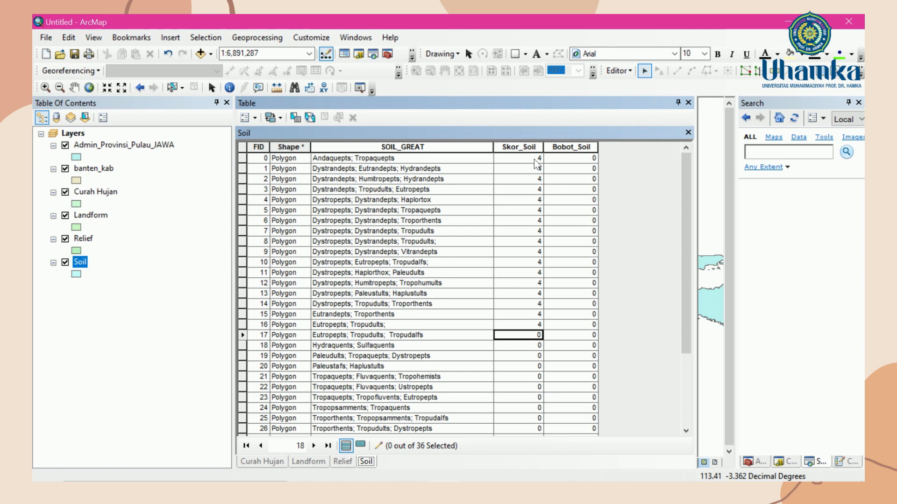
text(4)
key(Return)
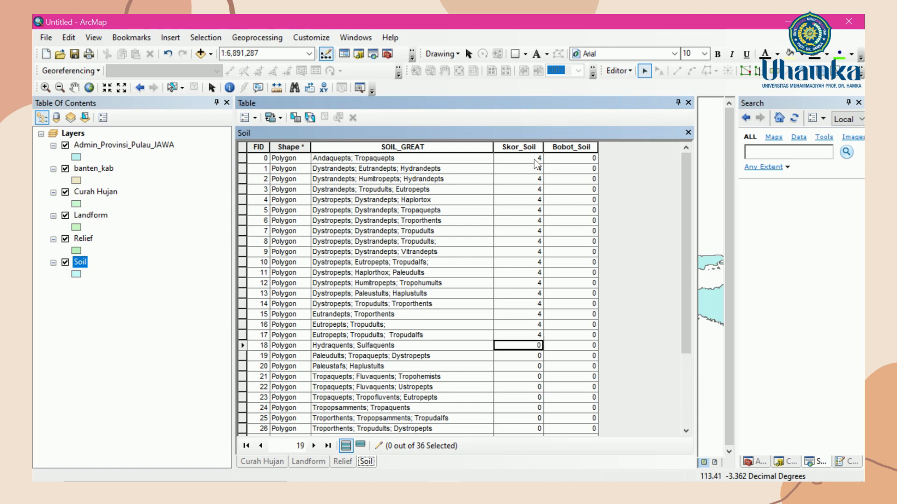
Set Skor_Soil to 5 for FID 18, 2 for FID 19 and 3 for FID 20
scroll(535, 160, down, 2)
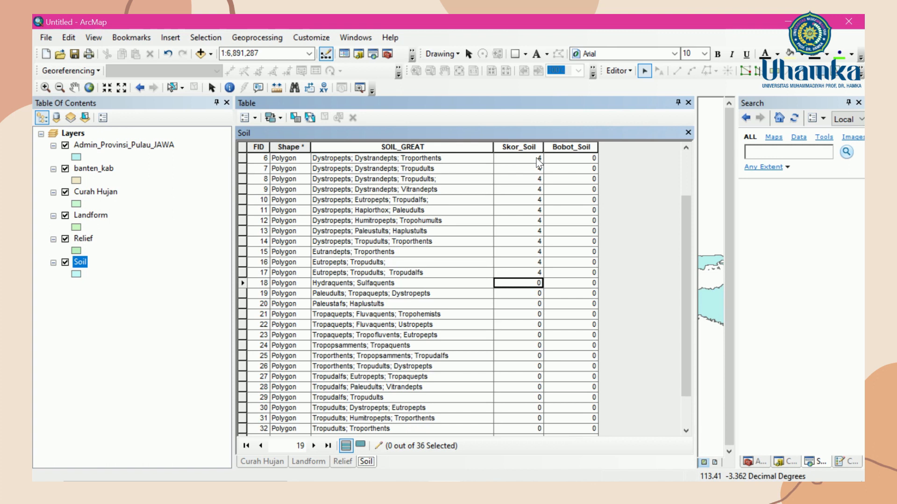
text(5)
key(Return)
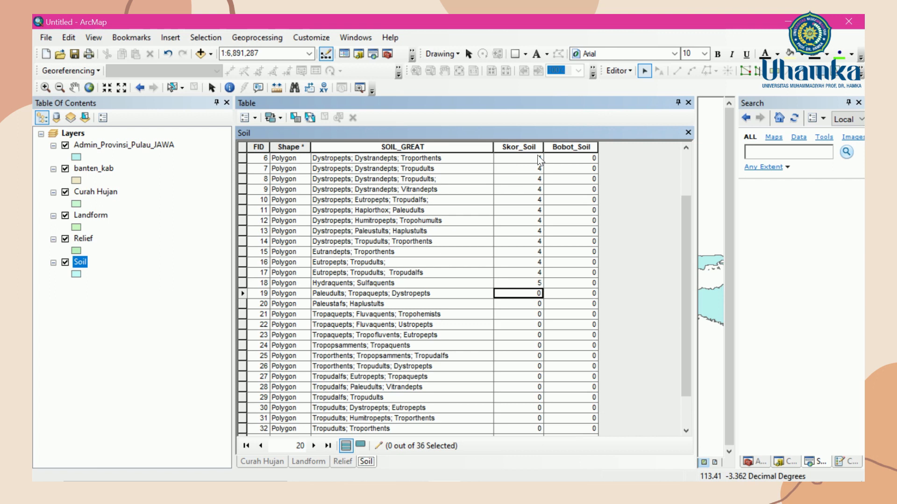
text(2)
key(Return)
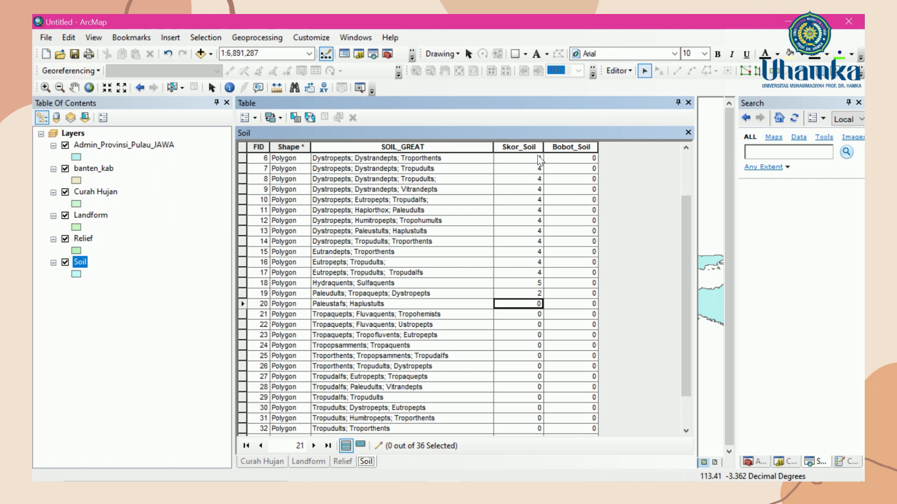
text(3)
key(Return)
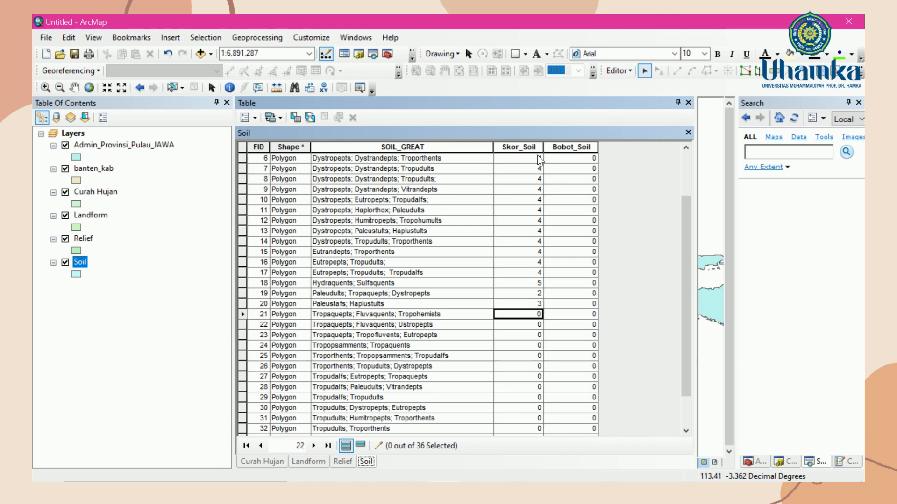
Set Skor_Soil to 4 for the three Tropaquepts records, FID 21 through 23
text(4)
key(Return)
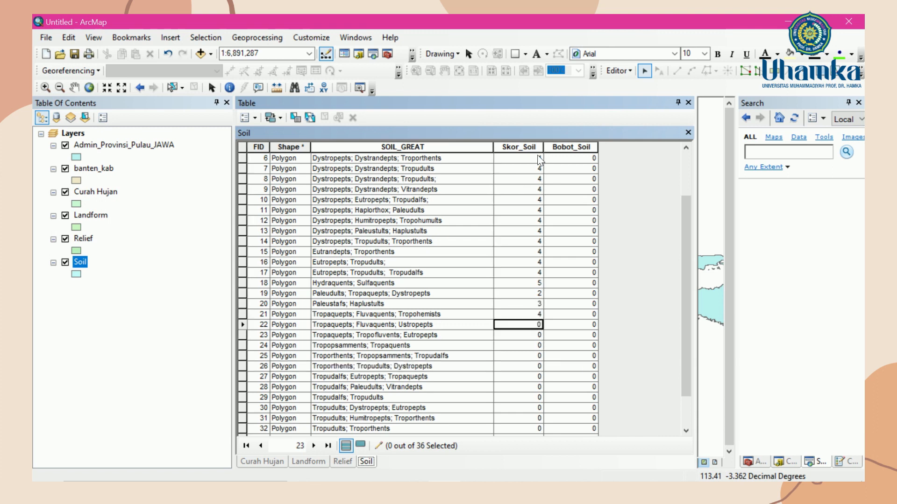
text(4)
key(Return)
text(4)
key(Return)
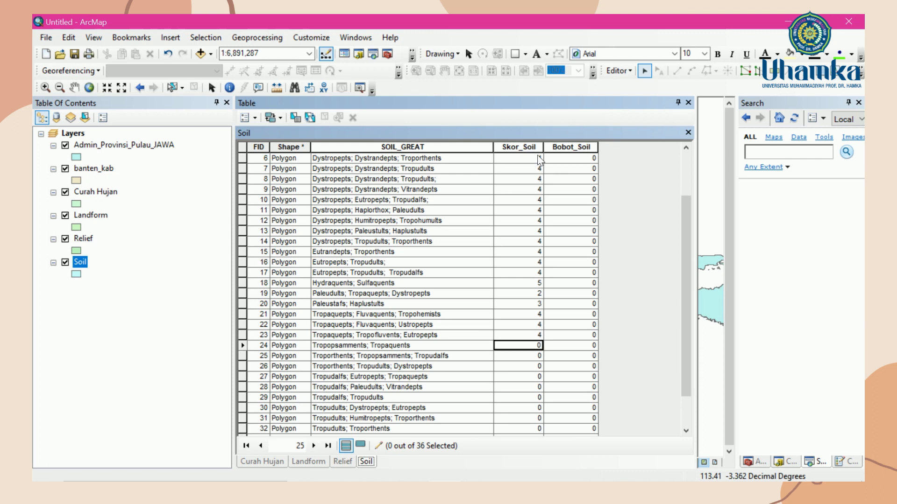
Set Skor_Soil to 5 for the Tropopsamments and Troporthents records, FID 24 through 26
text(4)
key(BackSpace)
text(5)
key(Return)
text(5)
key(Return)
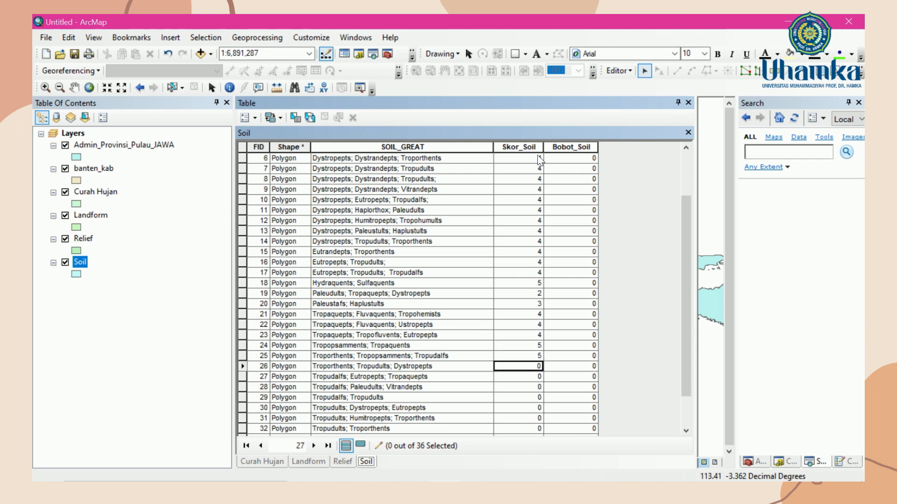
text(5)
key(Return)
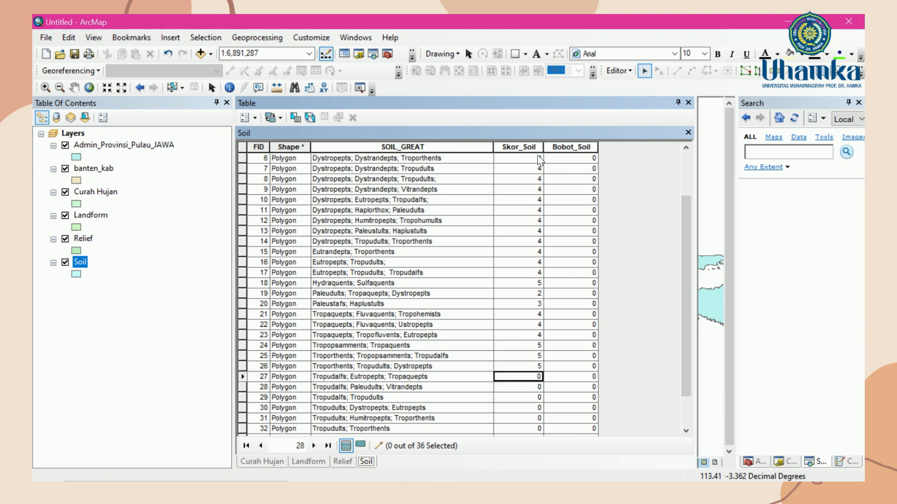
Set Skor_Soil to 3 for the three Tropudalfs records, FID 27 through 29
text(3)
key(Return)
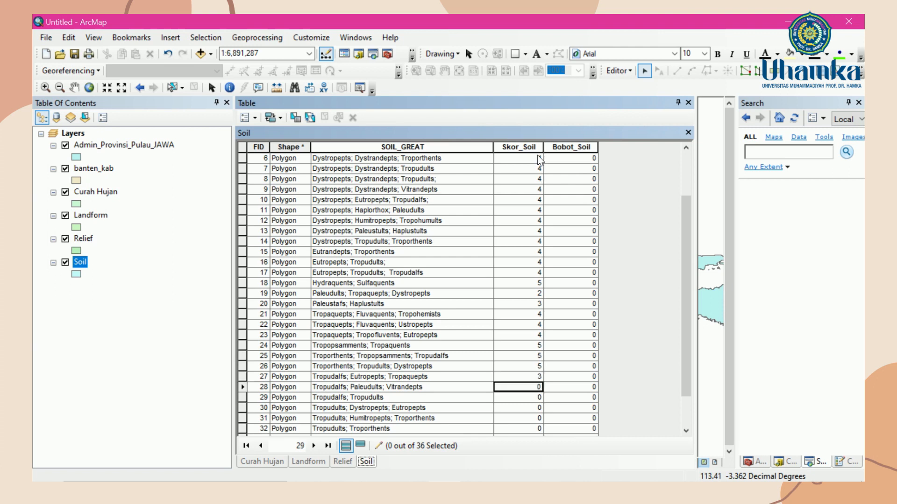
text(3)
key(Return)
text(3)
key(Return)
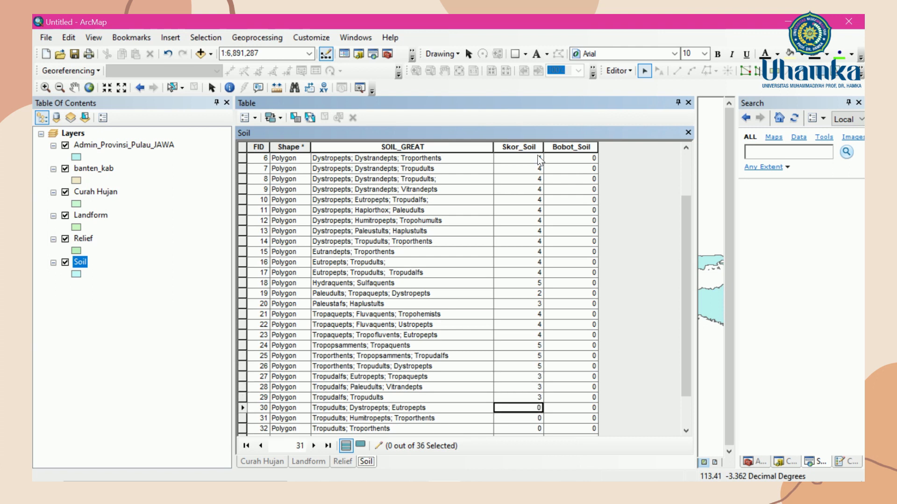
Set Skor_Soil to 2 for the four Tropudults records, FID 30 through 33
text(2)
key(Return)
text(2)
key(Return)
text(2)
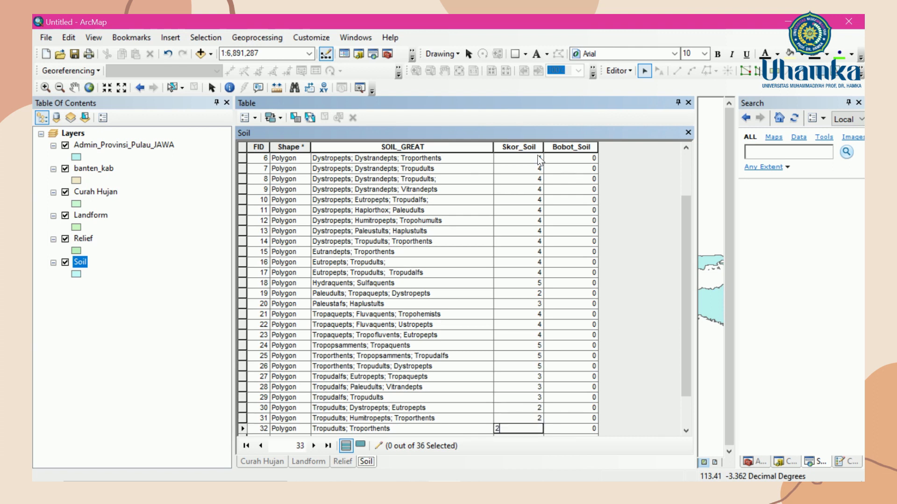
key(Return)
text(2)
key(Return)
Set Skor_Soil to 5 for the Ustipsamments record, FID 34, and 4 for the Ustropepts record, FID 35
text(2)
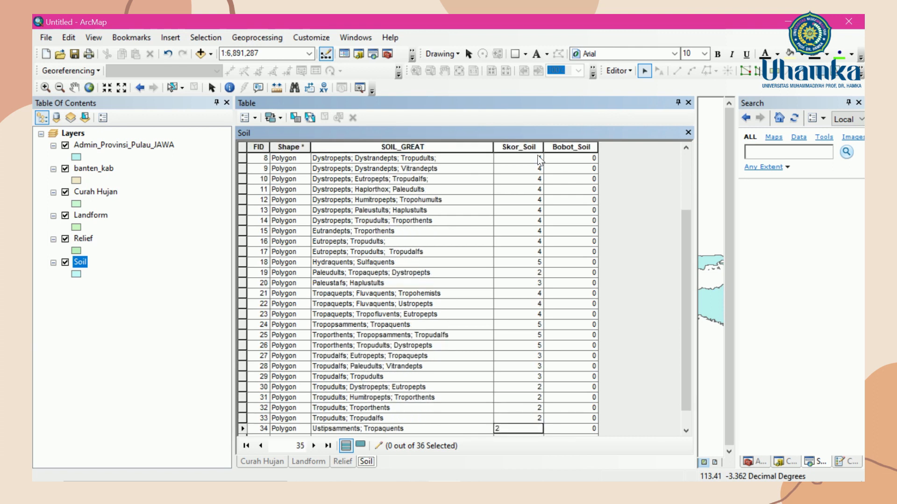
key(BackSpace)
text(5)
scroll(403, 338, down, 1)
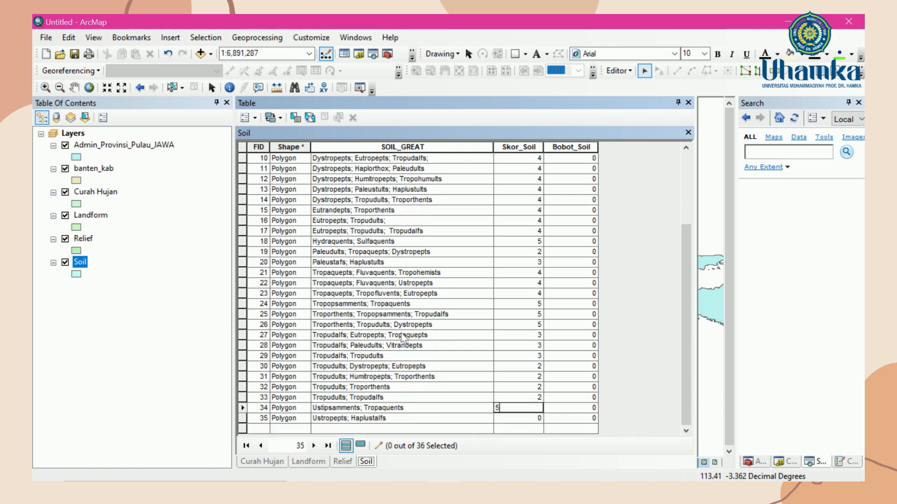
click(528, 418)
text(4)
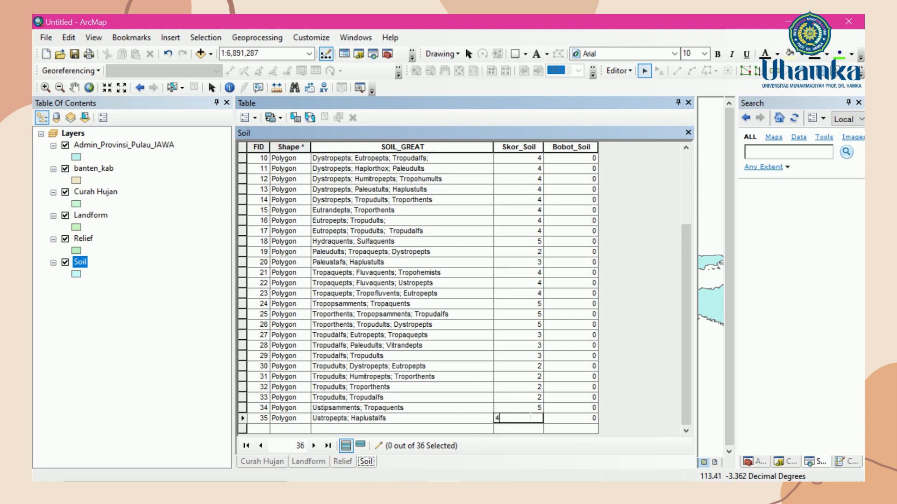
Set Bobot_Soil to 20 for the first five Soil records, FID 0 through 4
scroll(618, 254, up, 4)
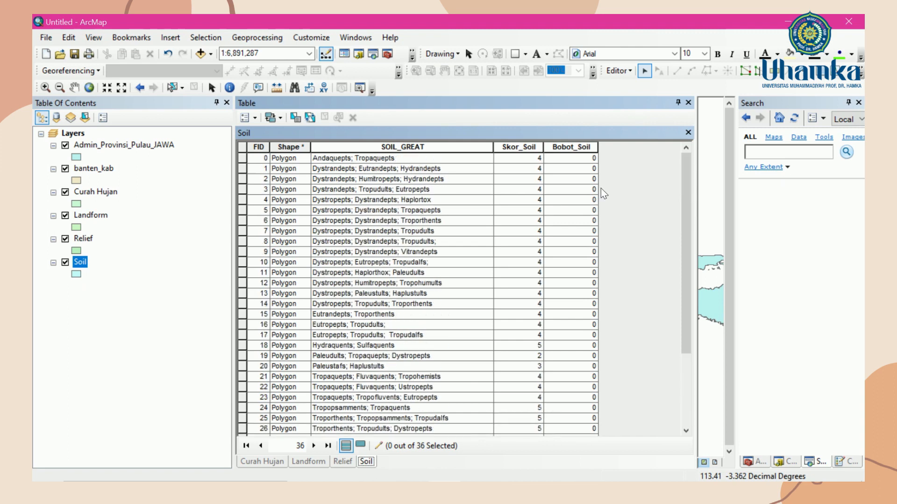
scroll(601, 189, down, 4)
scroll(601, 195, up, 4)
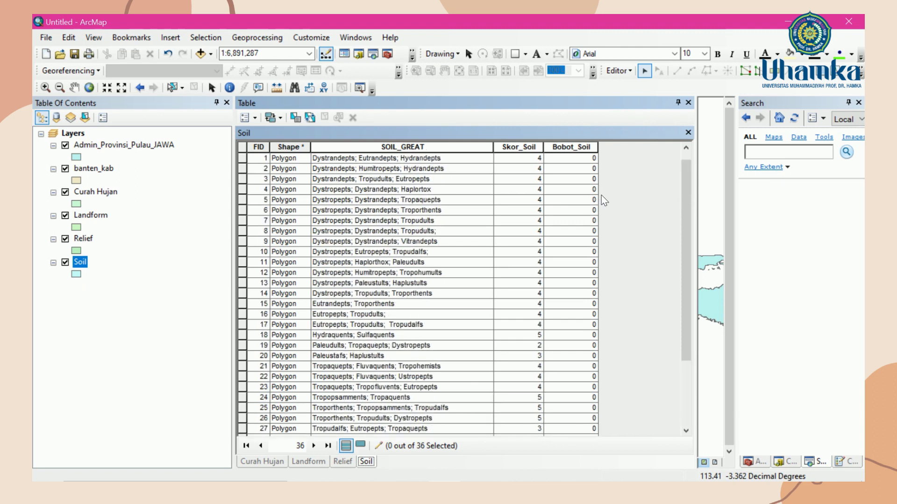
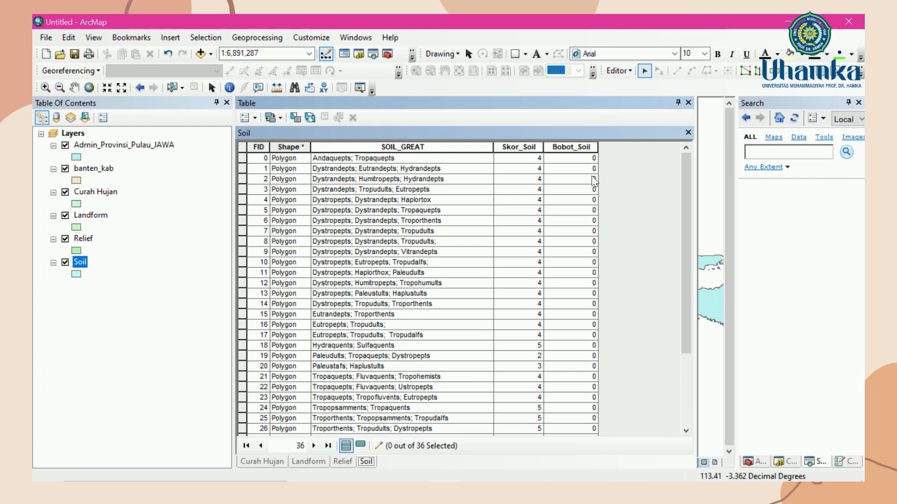
click(587, 158)
text(2)
key(Return)
text(2)
text(0)
key(Return)
text(20)
key(Return)
text(20)
key(Return)
text(20)
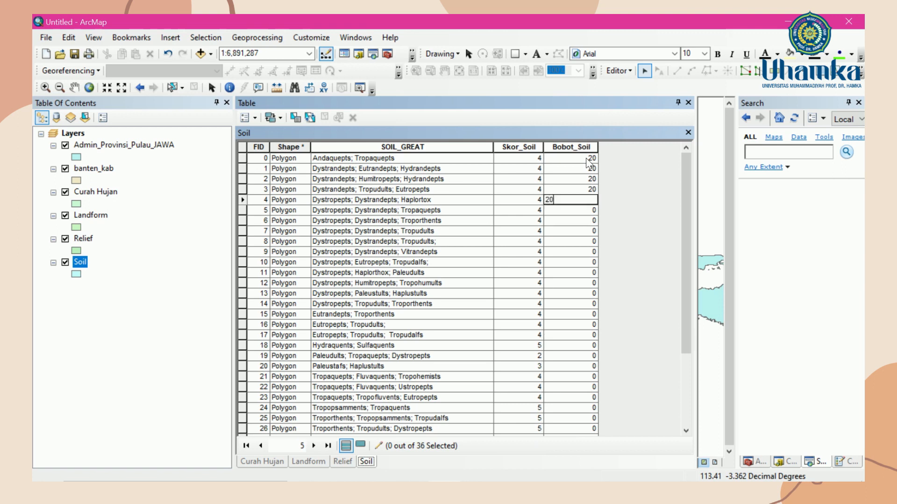
key(Return)
Set Bobot_Soil to 20 for the Dystropepts; Dystrandepts records, FID 5 through 9
text(20)
key(Return)
text(20)
key(Return)
text(20)
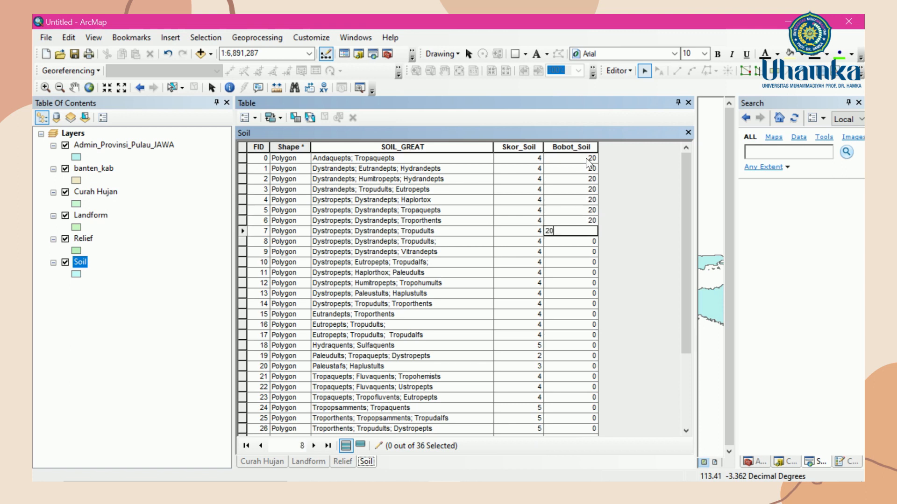
key(Return)
text(20)
key(Return)
text(20)
key(Return)
Set Bobot_Soil to 20 for FID 10 through 12, correcting any incomplete entry among them
text(2)
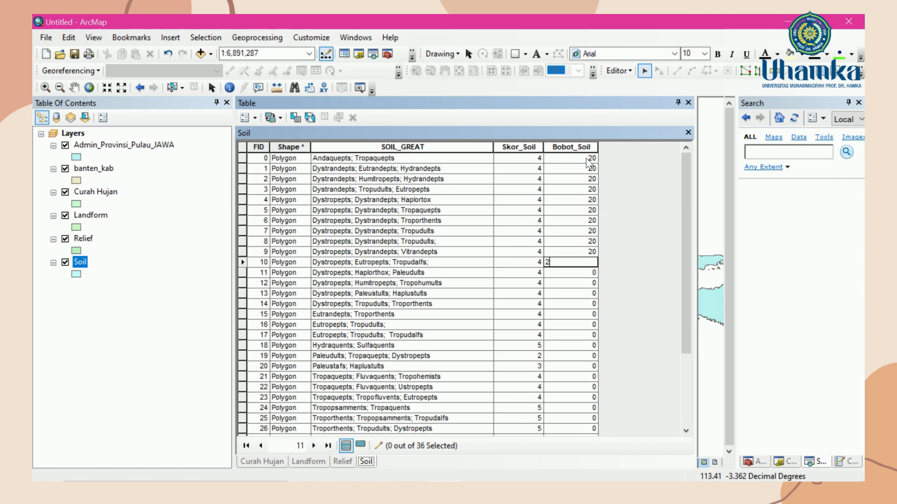
key(Return)
text(20)
key(Return)
key(Up)
key(Up)
text(02)
key(BackSpace)
key(BackSpace)
text(20)
key(Return)
key(Return)
text(20)
key(Return)
Set Bobot_Soil to 20 for the five Soil records FID 13 through 17
text(20)
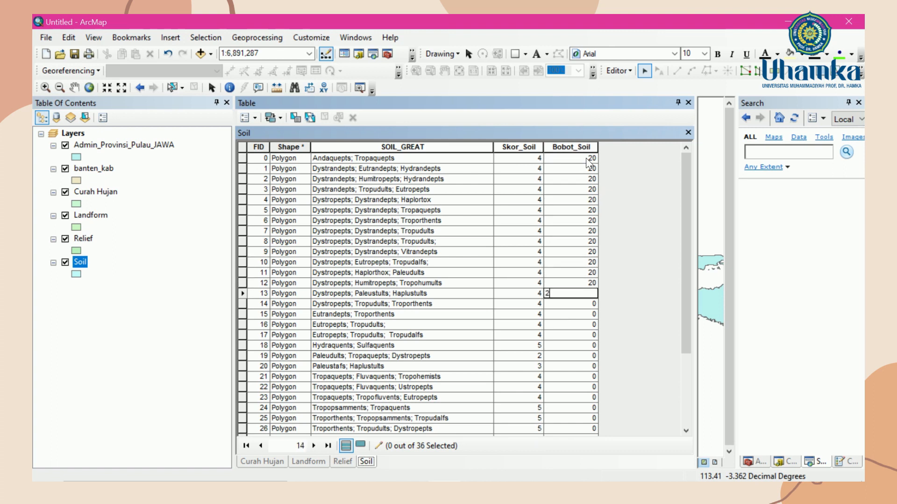
key(Return)
text(20)
key(Return)
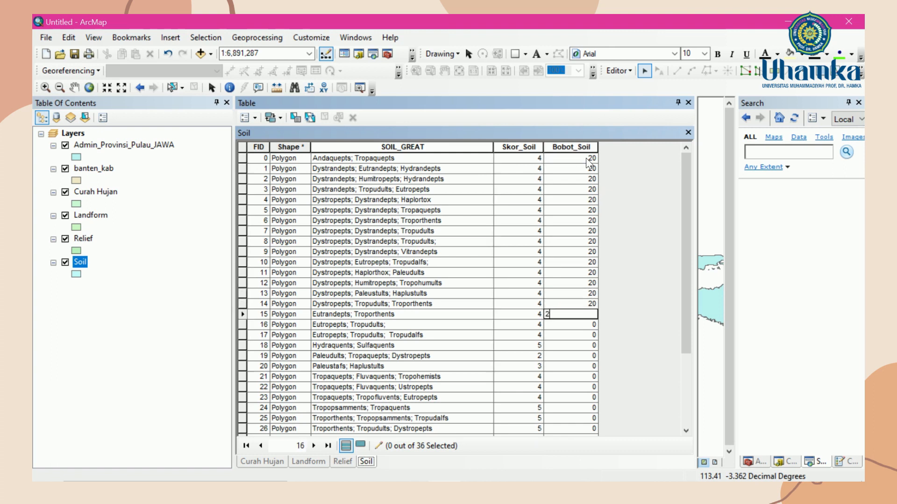
text(20)
key(Return)
text(20)
key(Return)
text(20)
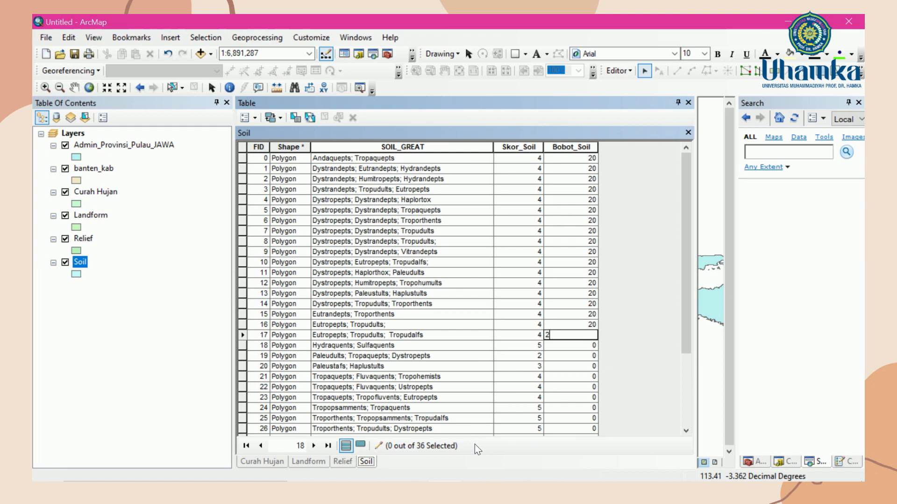
key(Return)
Set Bobot_Soil to 20 for the Hydraquents, Paleudults and Paleustafs records, FID 18 through 20
text(20)
key(Return)
text(20)
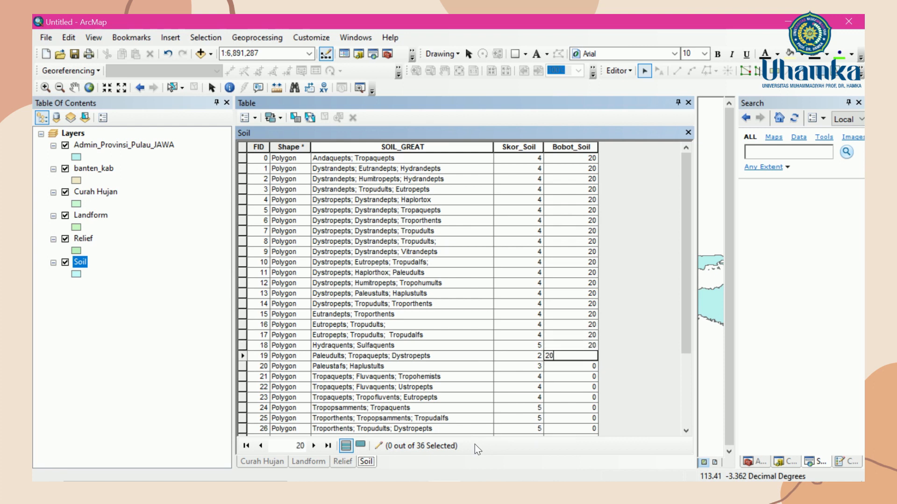
key(Return)
text(20)
key(Return)
Set Bobot_Soil to 20 for the three Tropaquepts records, FID 21 through 23
text(02)
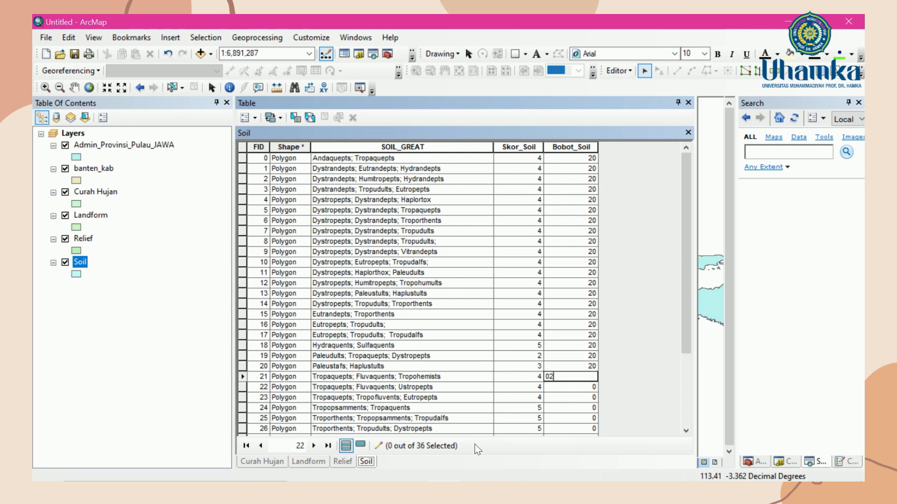
key(Home)
text(2)
key(Return)
key(Up)
text(20)
key(Return)
text(20)
key(Return)
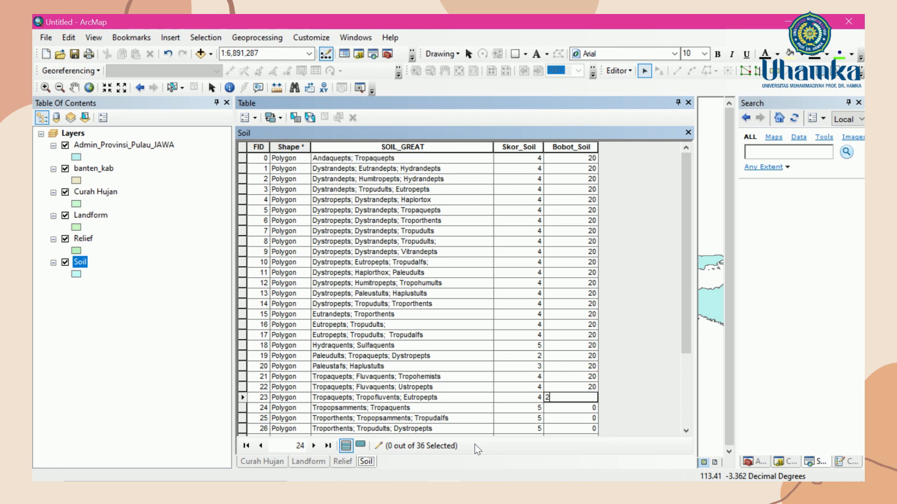
text(20)
key(Return)
Set Bobot_Soil to 20 for the Tropopsamments and Troporthents records, FID 24 through 26
text(20)
key(Return)
text(20)
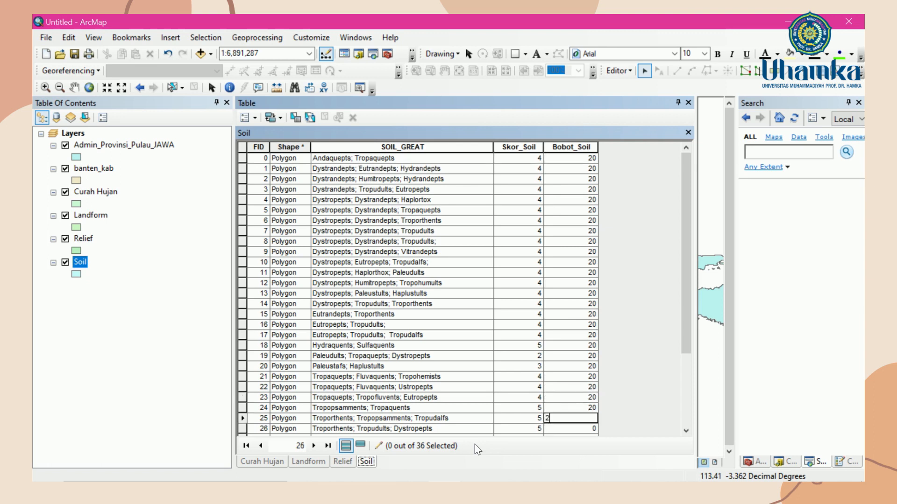
key(Return)
text(20)
key(Return)
Set Bobot_Soil to 20 for the three Tropudalfs records, FID 27 through 29
text(20)
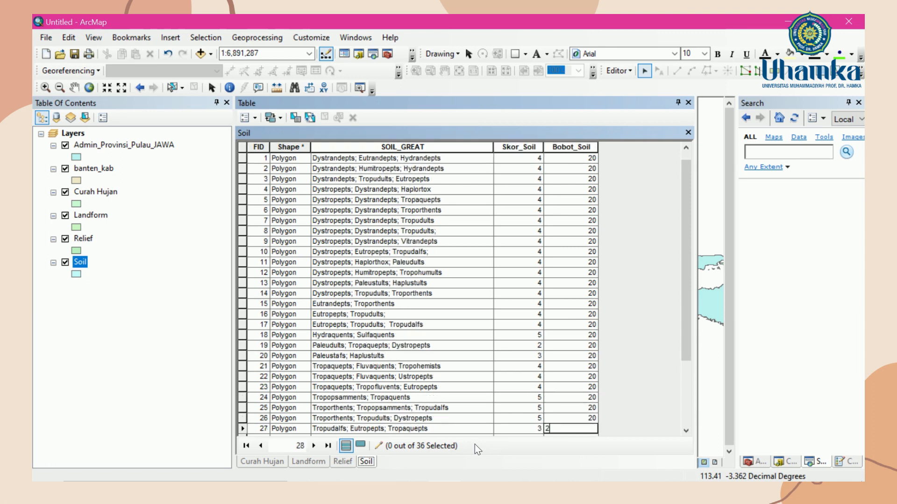
key(Return)
text(20)
key(Return)
text(20)
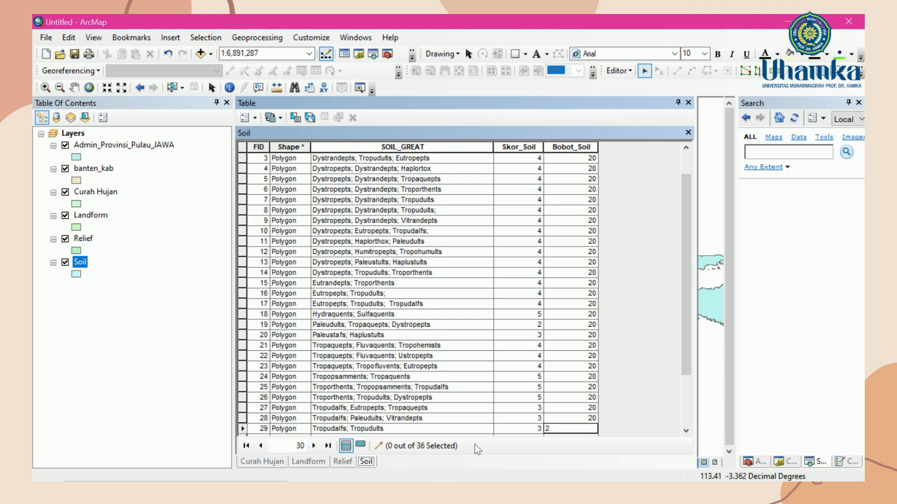
key(Return)
Set Bobot_Soil to 20 for the four Tropudults records, FID 30 through 33
text(20)
key(Return)
text(20)
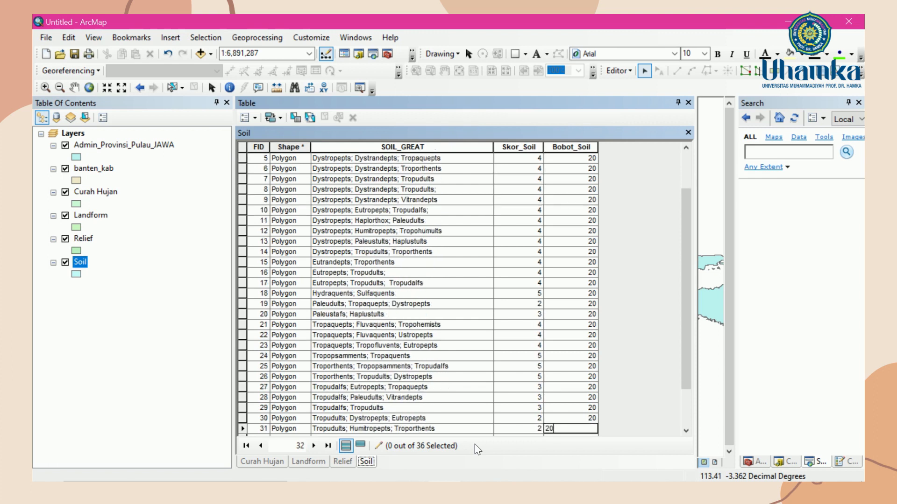
key(Return)
text(20)
key(Return)
text(20)
key(Return)
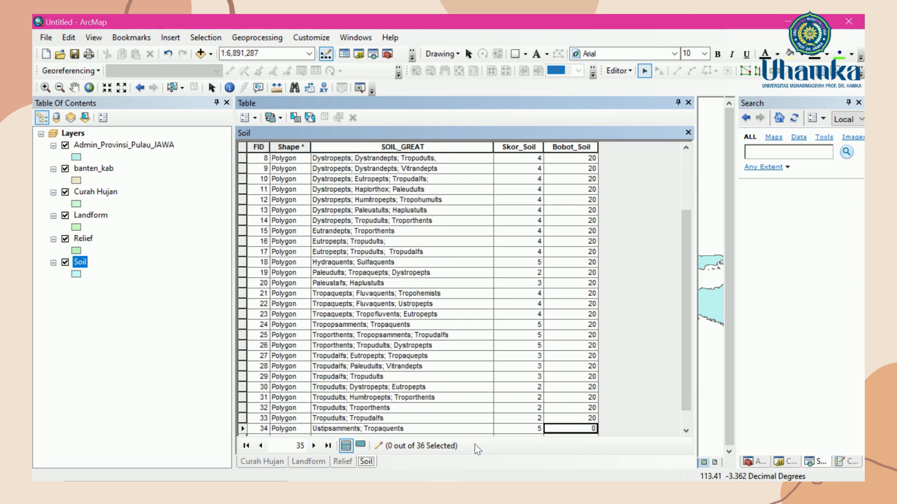
Set Bobot_Soil to 20 for the last two Soil records, FID 34 and 35
text(20)
key(Return)
text(0)
key(Return)
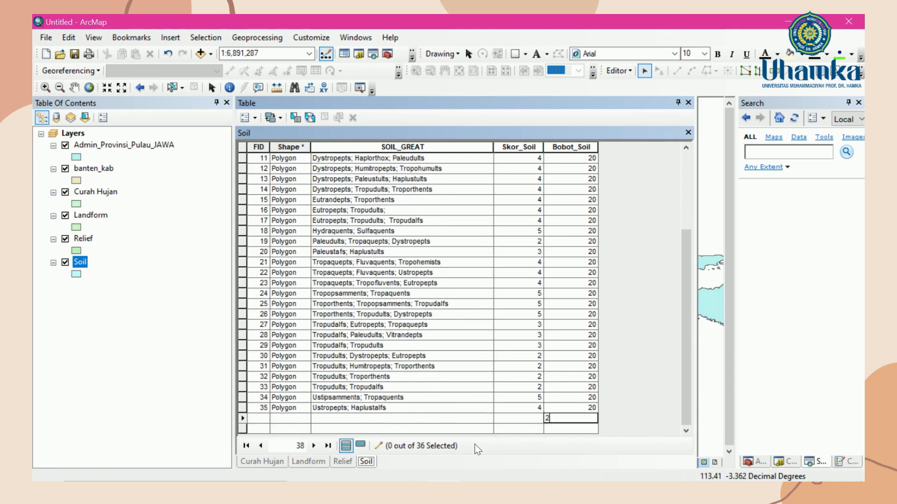
Enter 20 in the blank row below FID 35, and try to clear the values of that extra record
text(20)
key(Return)
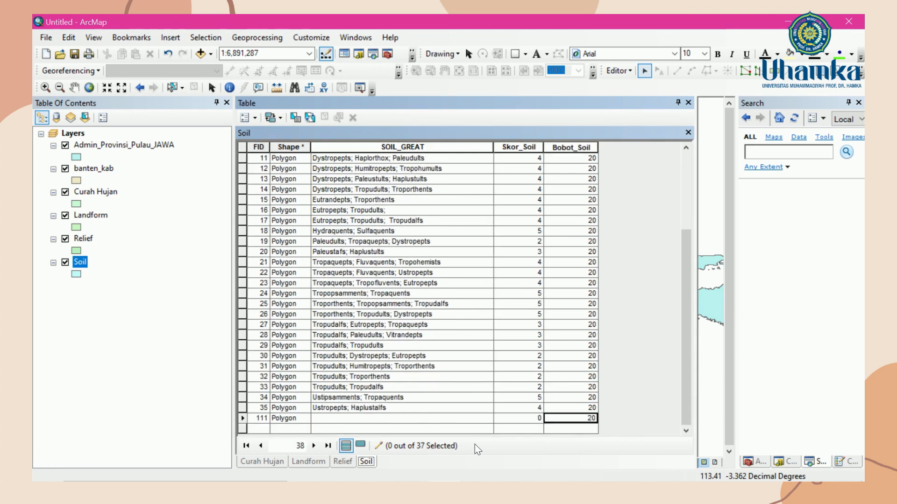
click(589, 418)
drag(591, 418, 529, 419)
key(Delete)
key(Return)
click(548, 294)
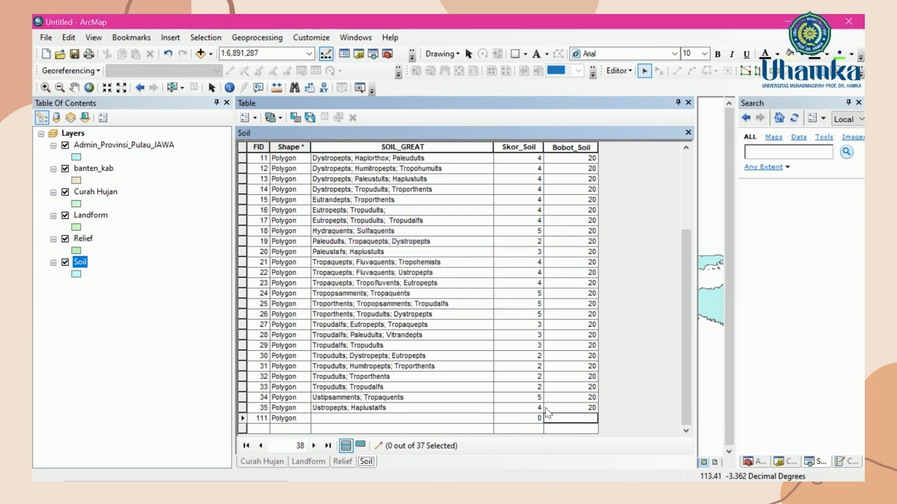
click(539, 419)
click(546, 298)
click(533, 419)
click(554, 296)
Undo the addition of the extra record below FID 35 and dismiss the alerts
click(170, 56)
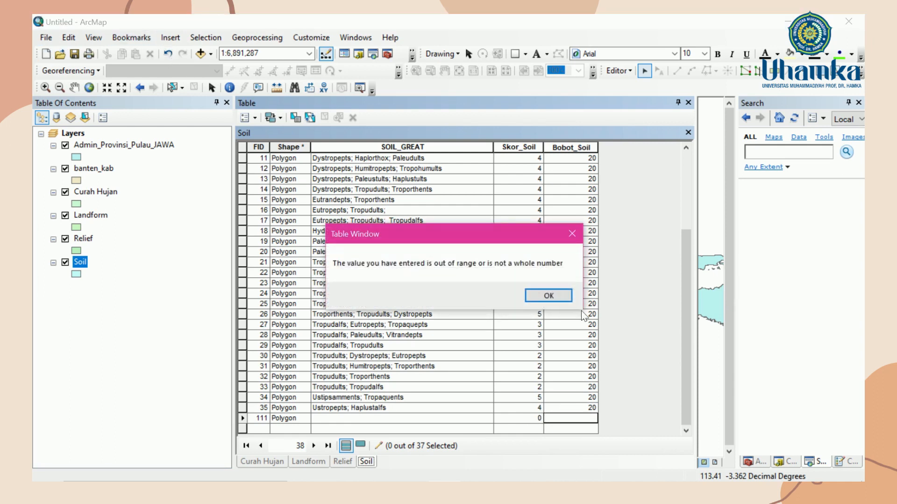
click(550, 296)
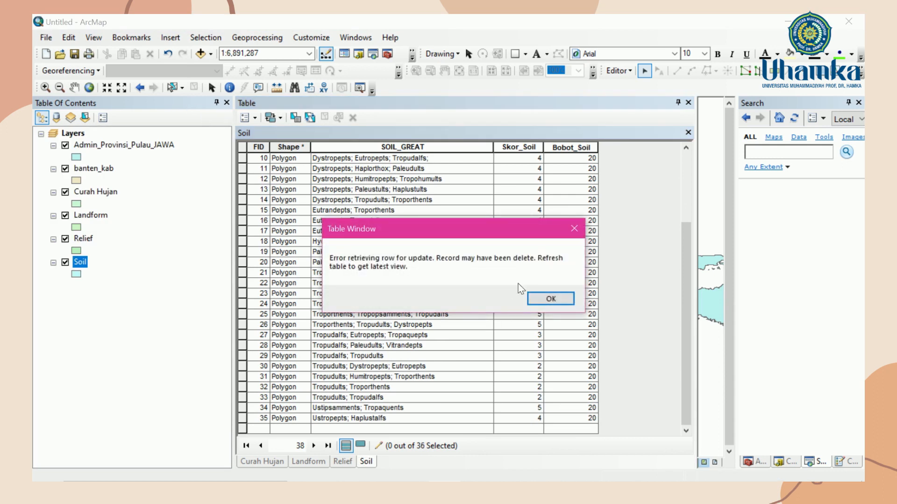
click(544, 297)
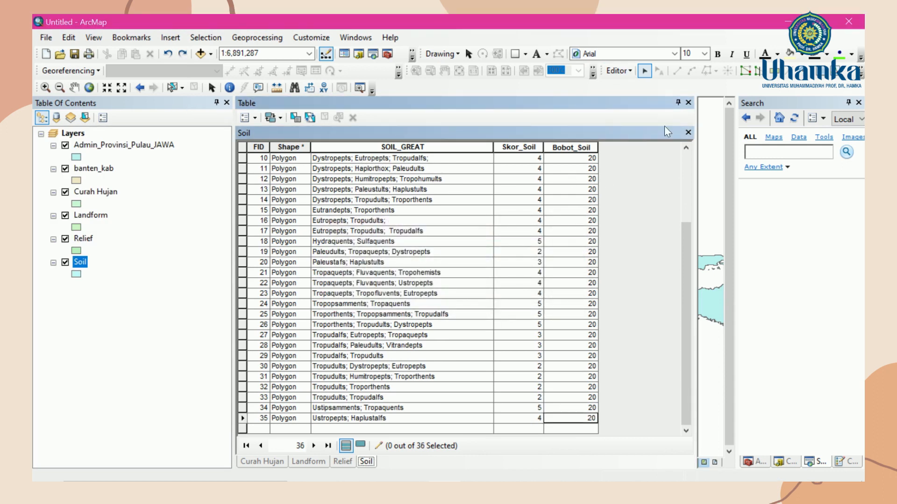
Stop the edit session and save the edits to the Soil table
click(613, 71)
click(623, 100)
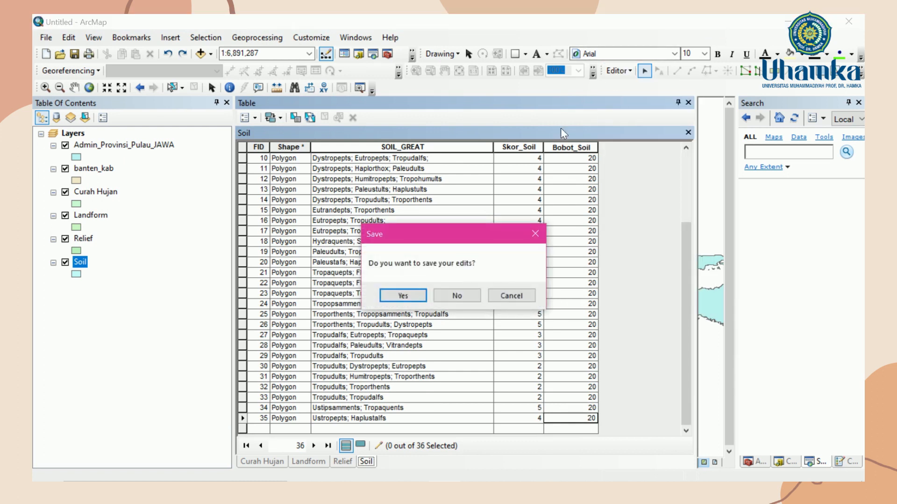
click(397, 295)
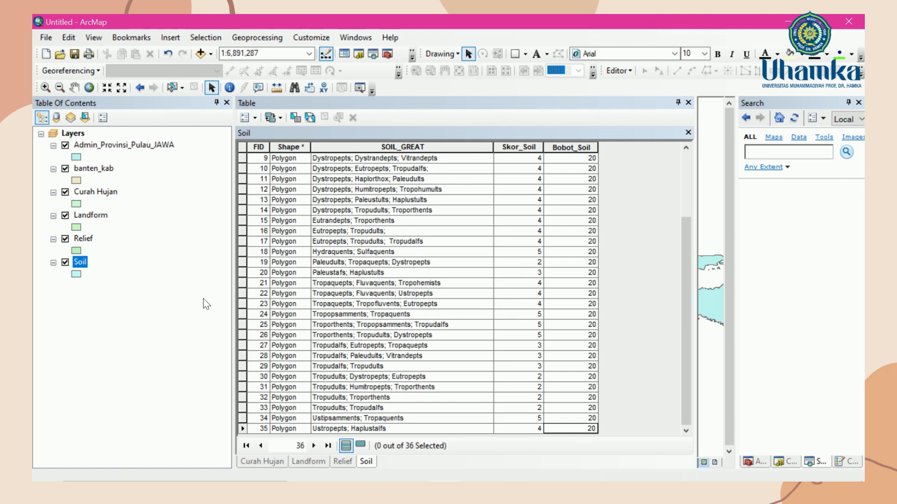
Add a Long Integer field named SkorXBobot to the Soil attribute table
click(246, 115)
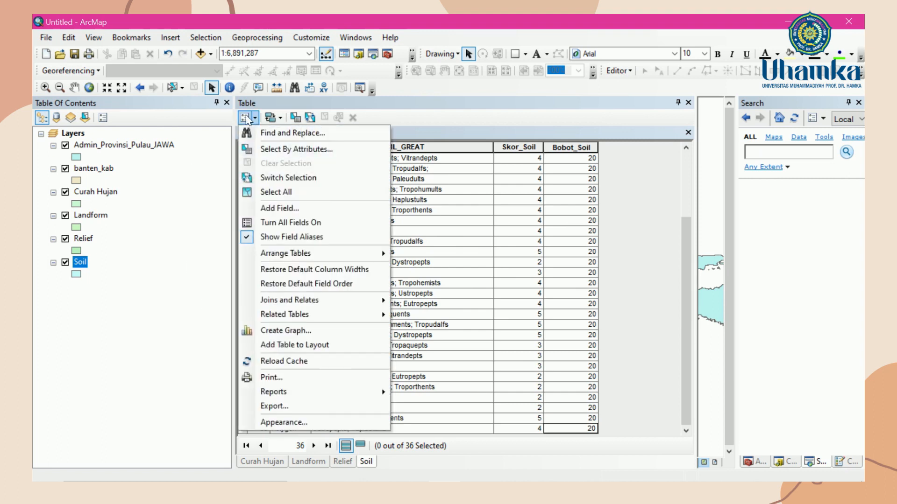
click(263, 206)
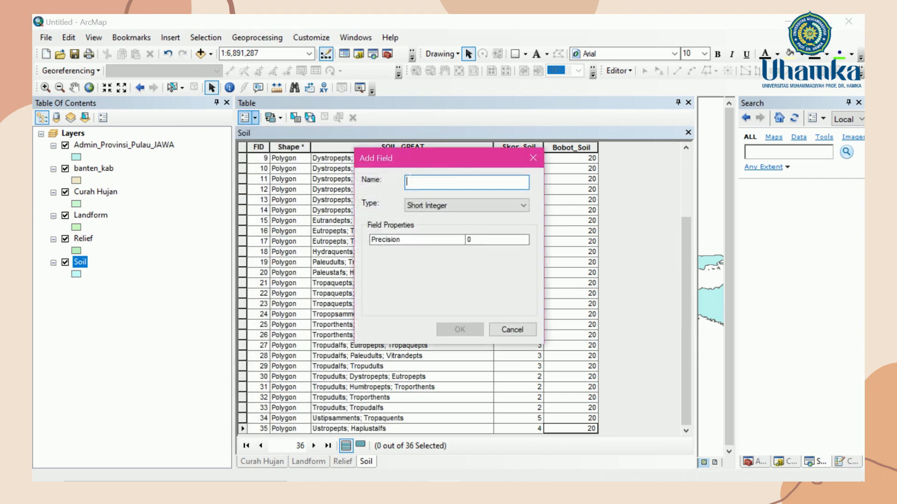
text(Skor)
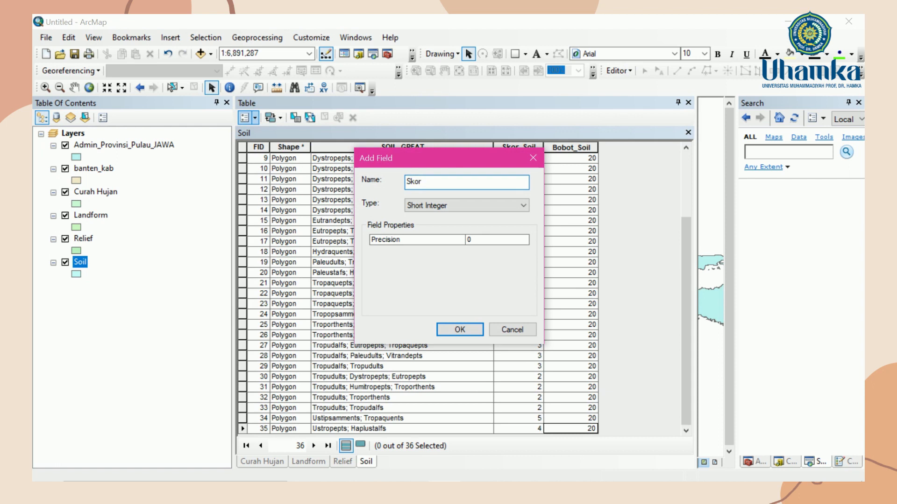
text(XBobot)
click(434, 205)
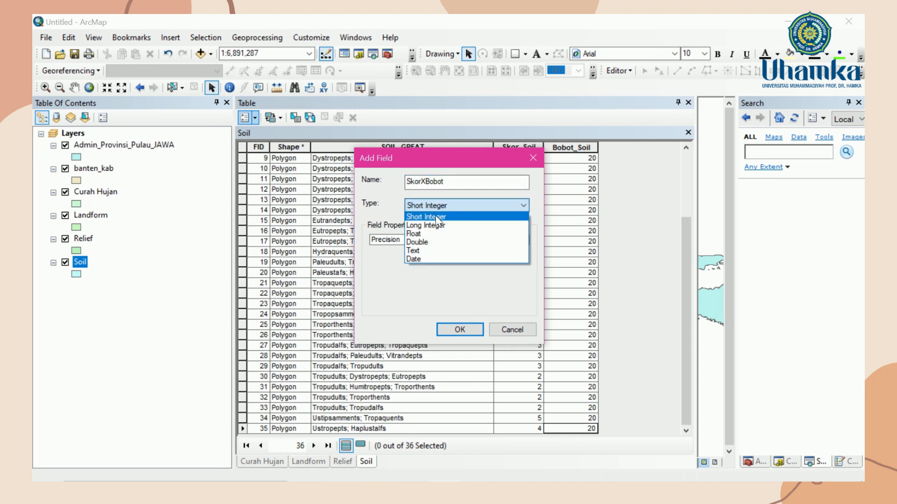
click(437, 225)
click(466, 329)
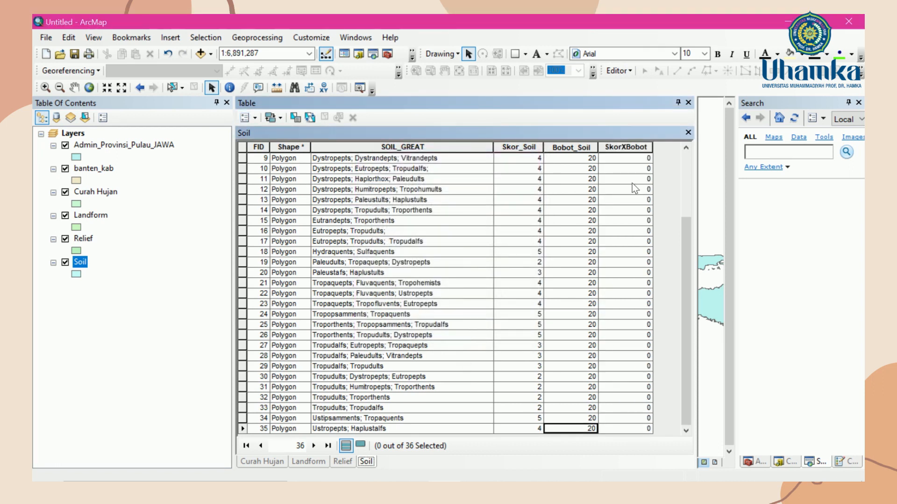
click(644, 159)
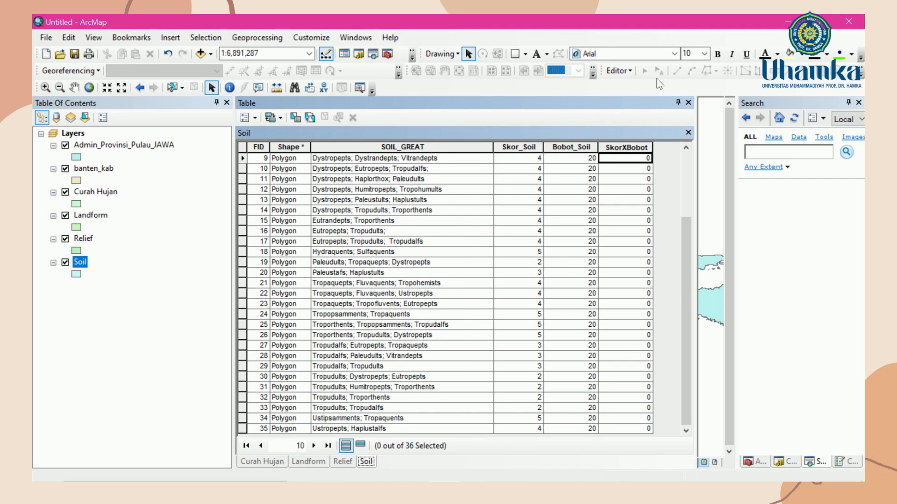
Start an edit session and set SkorXBobot to 80 for FID 9 to 17 in the Soil table
click(617, 70)
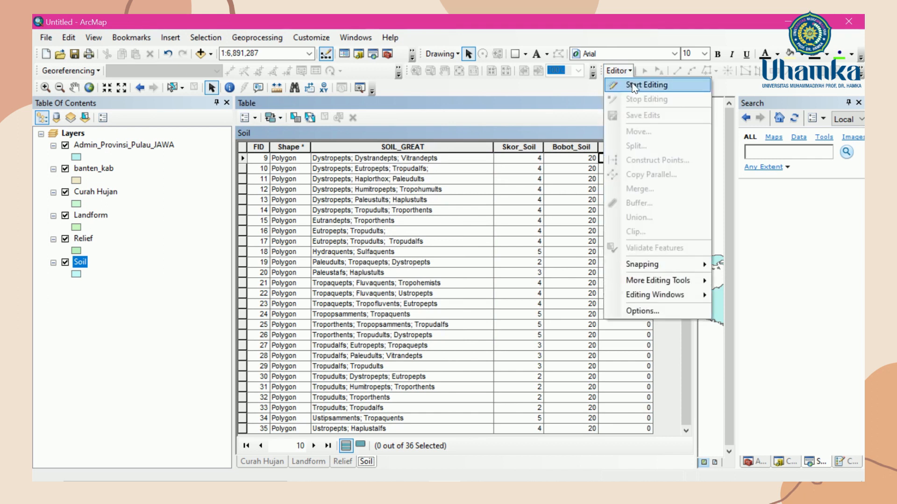
click(629, 85)
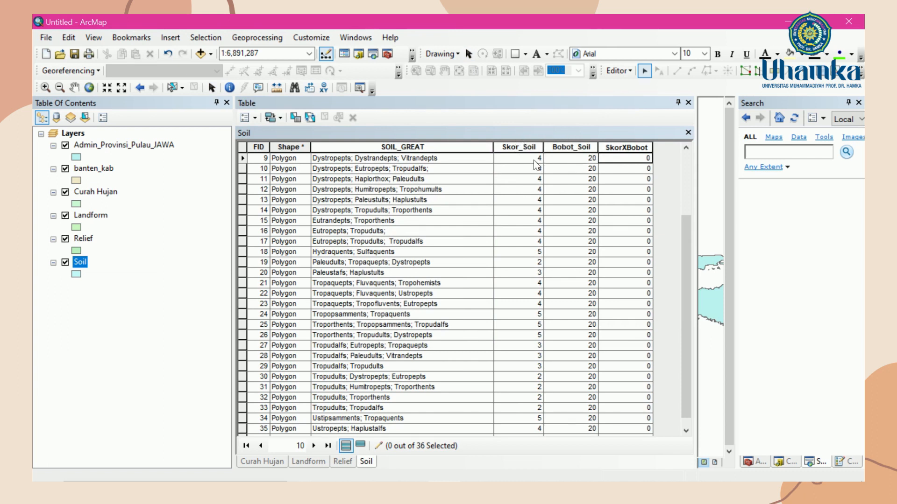
double_click(648, 159)
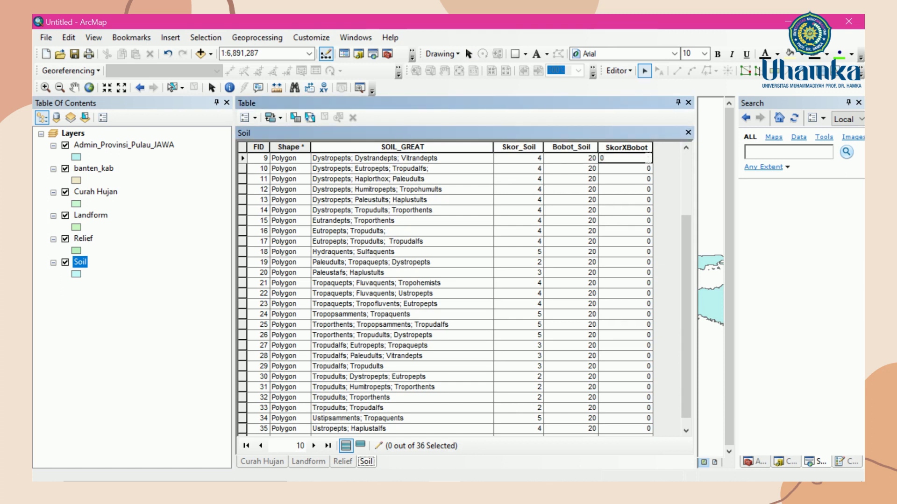
text(80)
key(Return)
text(80)
key(Return)
text(80)
key(Return)
text(80)
key(Return)
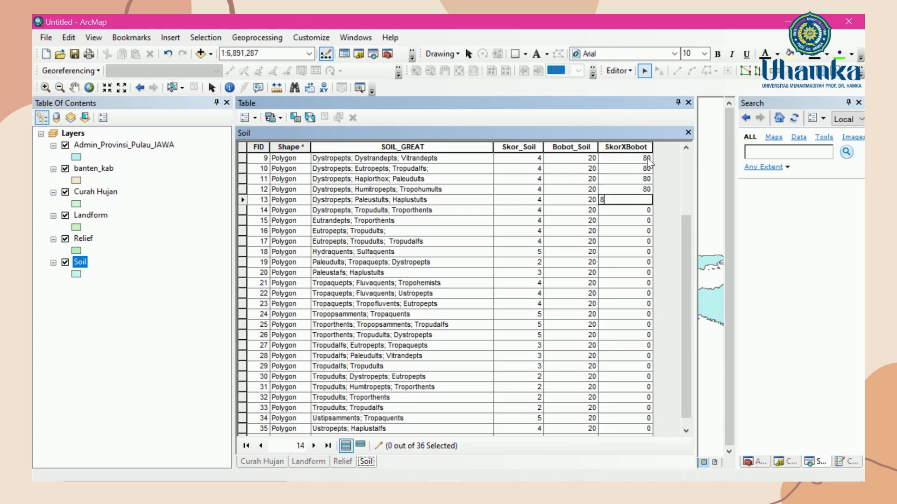
text(80)
key(Return)
text(80)
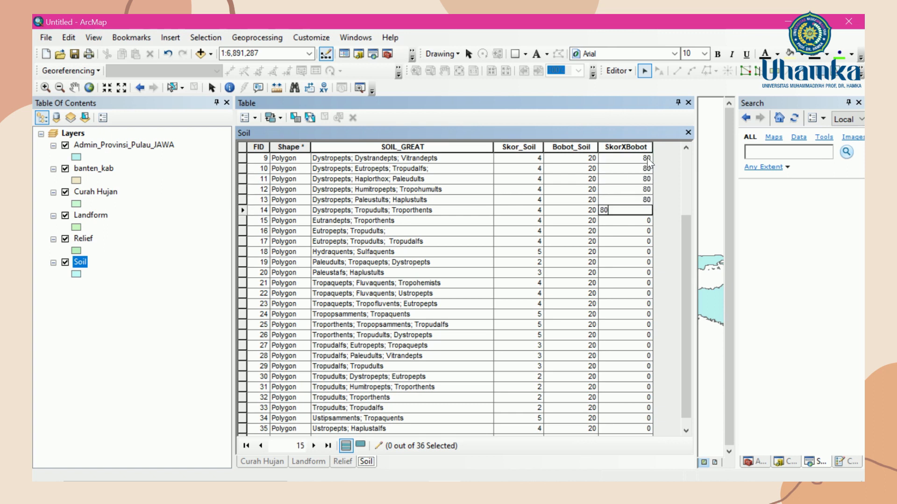
key(Return)
text(80)
key(Return)
text(80)
key(Return)
text(80)
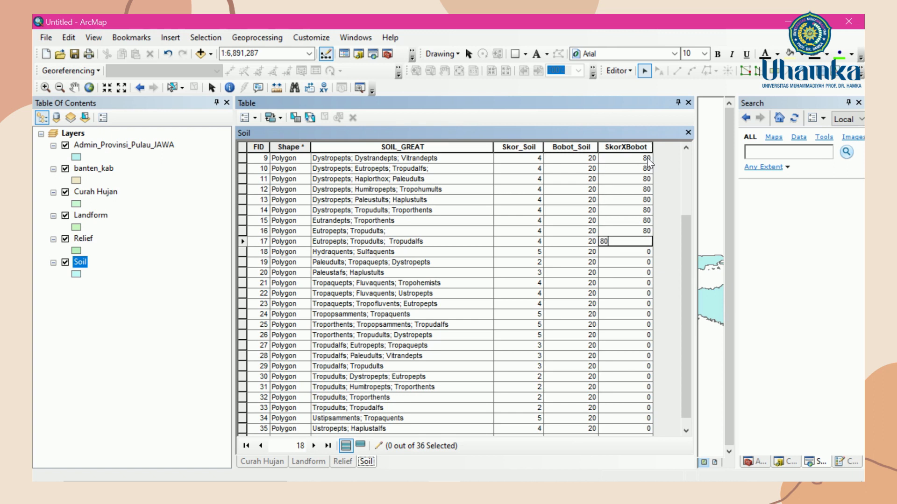
key(Return)
Set SkorXBobot to 100 for FID 18, 40 for FID 19 and 60 for FID 20
text(100)
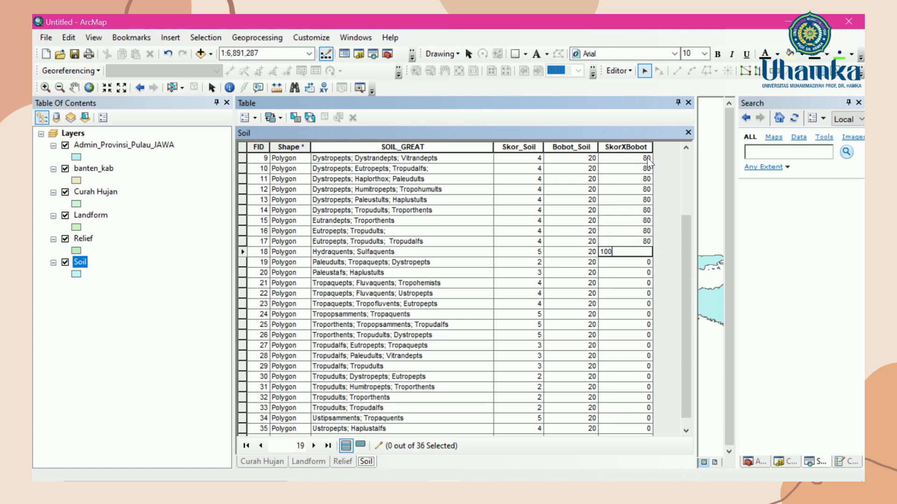
key(Return)
text(40)
key(Return)
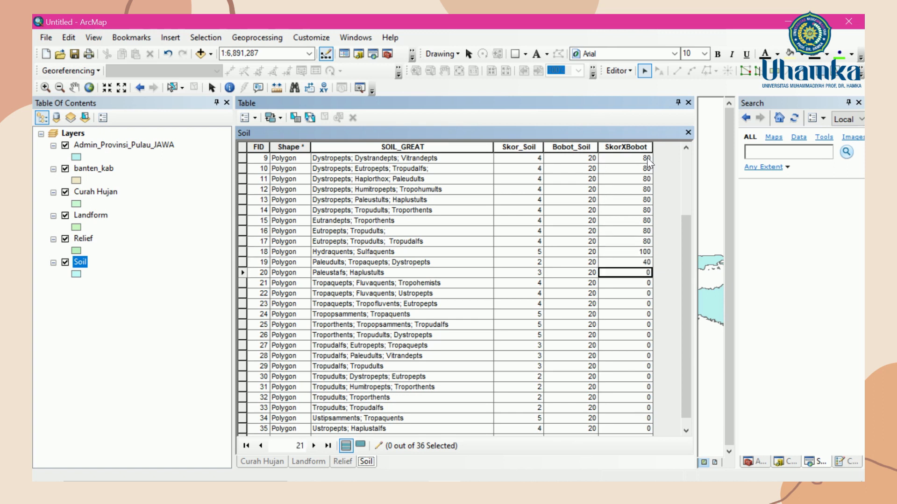
text(60)
key(Return)
Set SkorXBobot to 80 for the Tropaquepts records, FID 21 to 23
text(80)
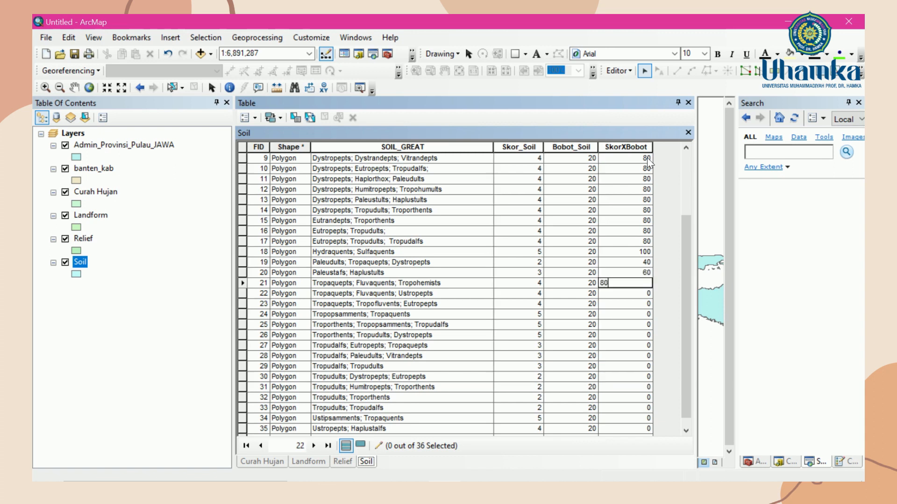
key(Return)
text(80)
key(Return)
text(80)
key(Return)
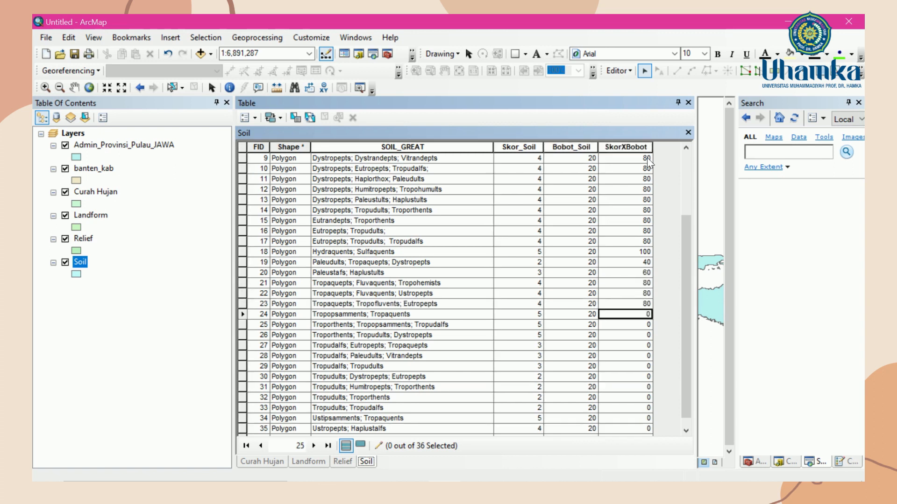
Set SkorXBobot to 100 for FID 24, 25 and 26 in the Soil table
text(100)
key(Return)
text(100)
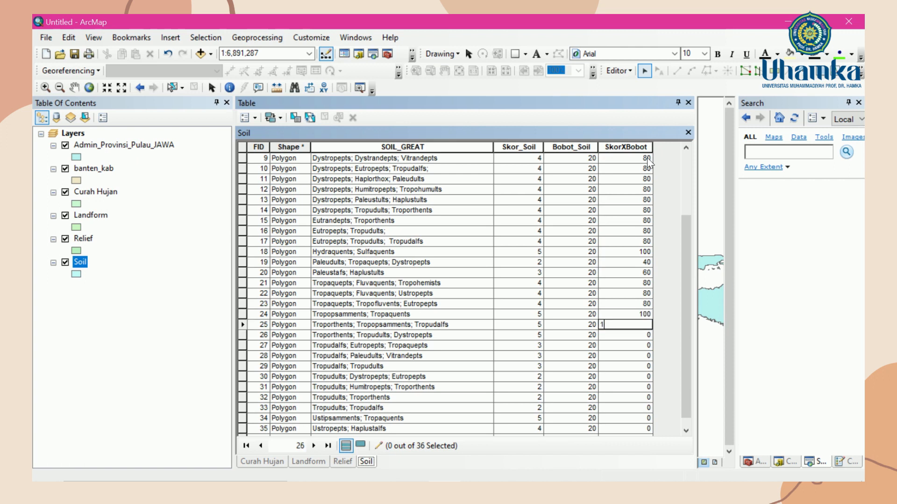
key(Return)
text(100)
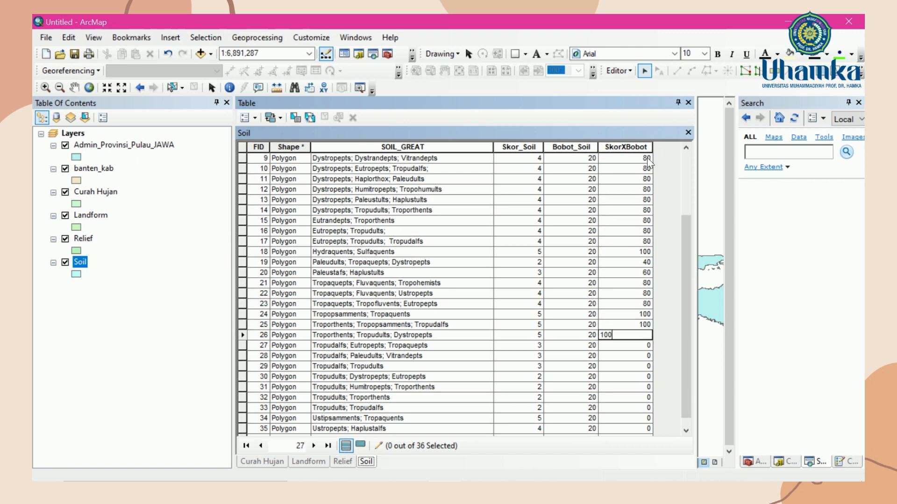
key(Return)
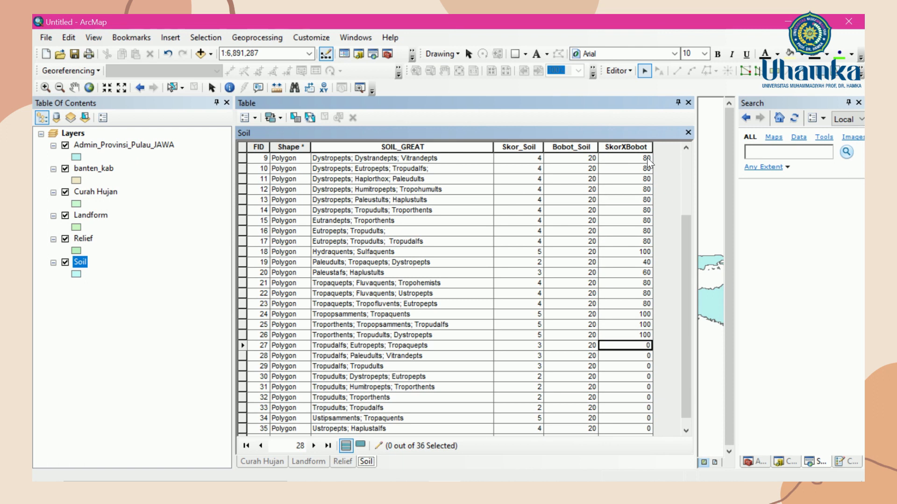
Set SkorXBobot to 60 for the Tropudalfs records, FID 27 to 29
text(60)
key(Return)
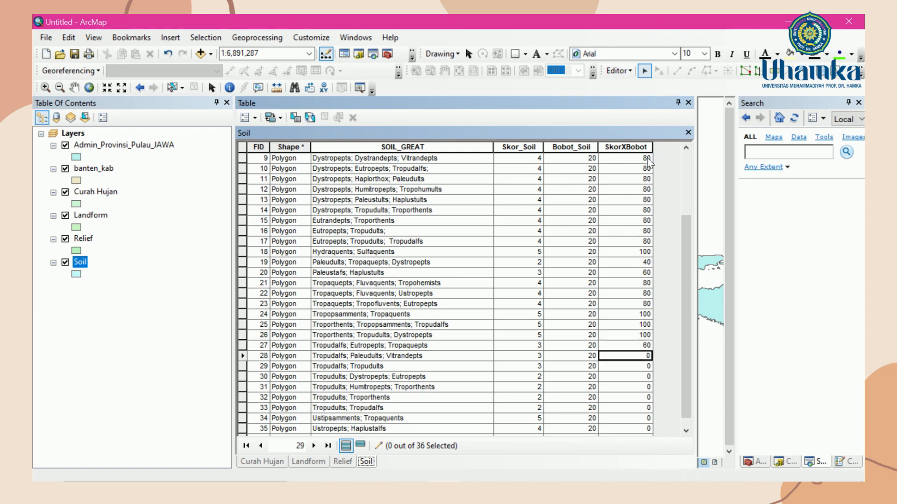
text(60)
key(Return)
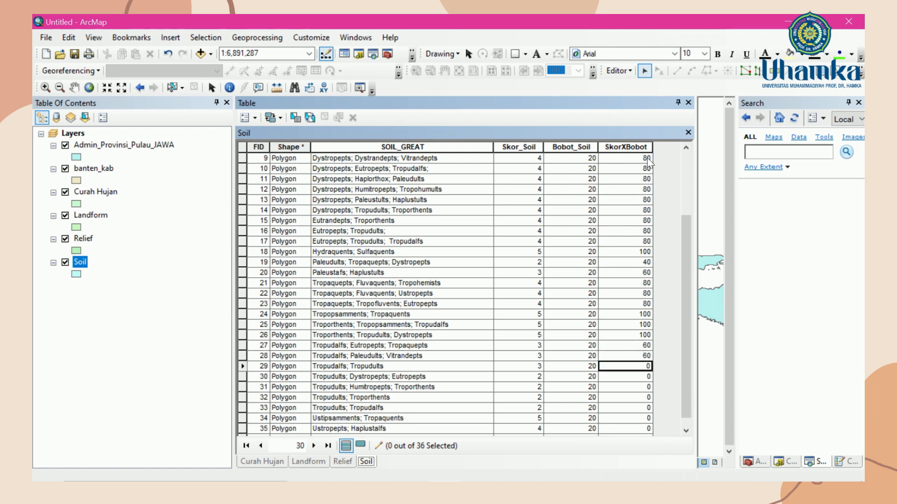
text(60)
key(Return)
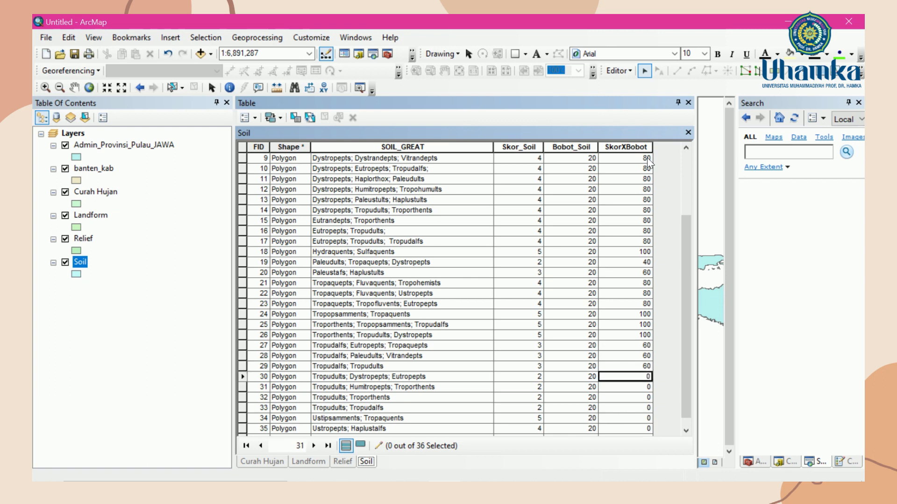
Set SkorXBobot to 40 for the Tropudults records, FID 30 to 33
text(40)
key(Return)
text(4)
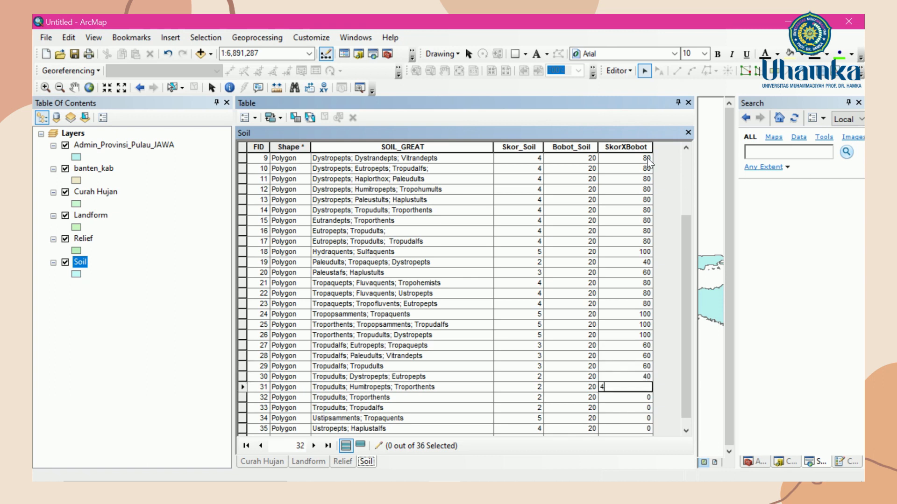
text(0)
key(Return)
text(40)
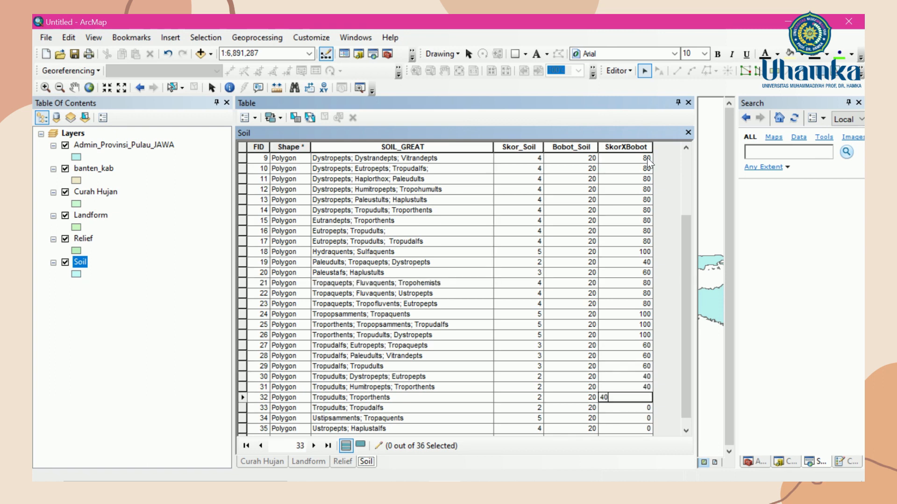
key(Return)
text(40)
key(Return)
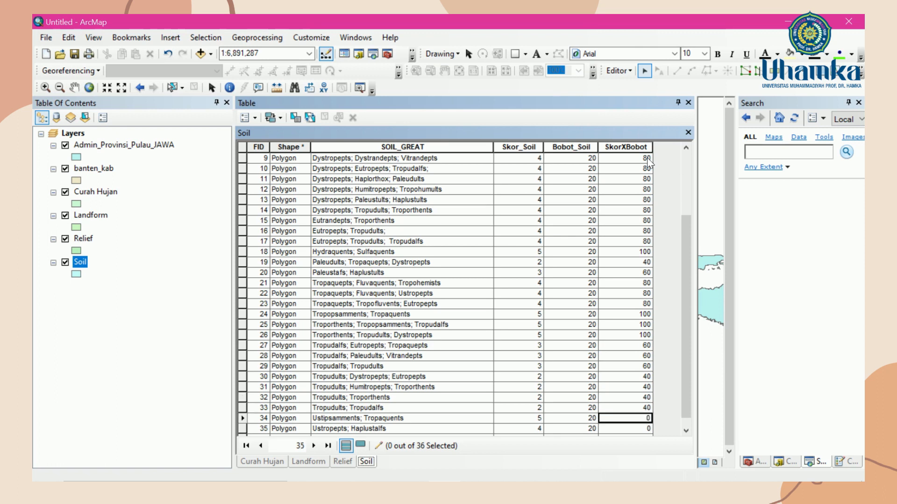
Set SkorXBobot to 100 for FID 34 and to 80 for FID 35 in the Soil table
text(100)
key(Return)
text(80)
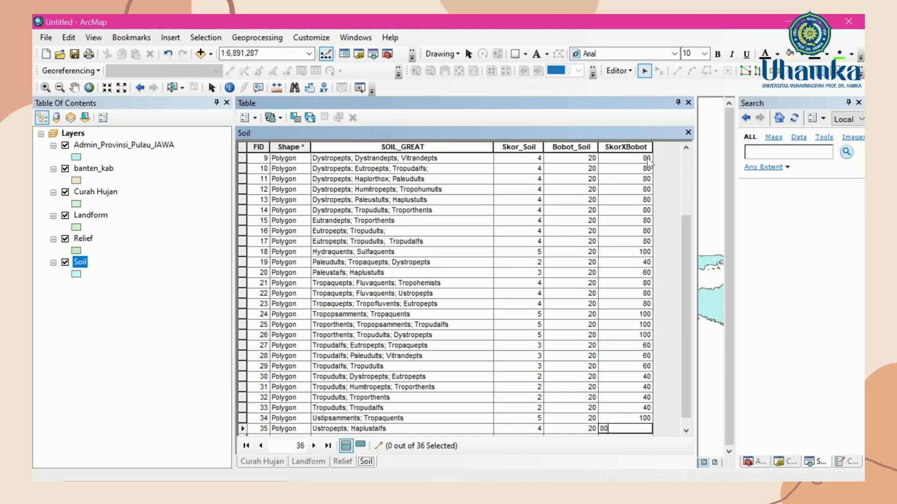
key(Return)
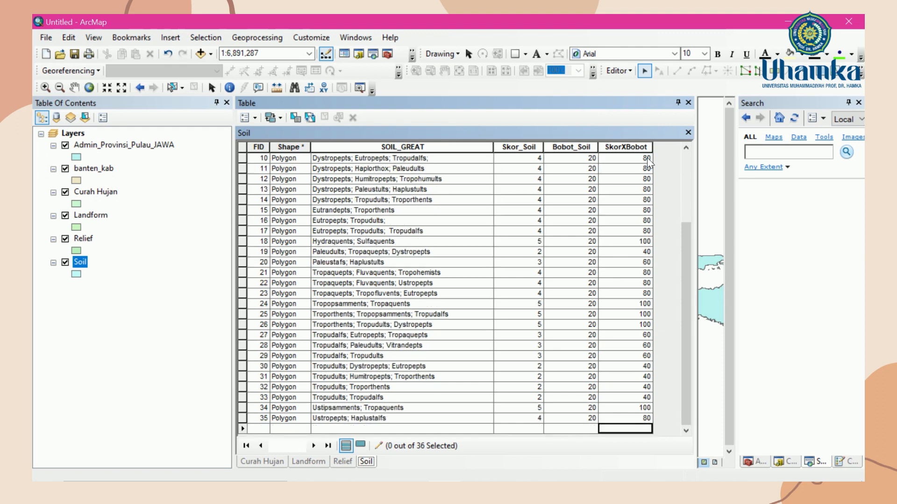
Fill the Soil table's SkorXBobot field with 80 for the rows FID 8 up through FID 0
scroll(646, 158, up, 3)
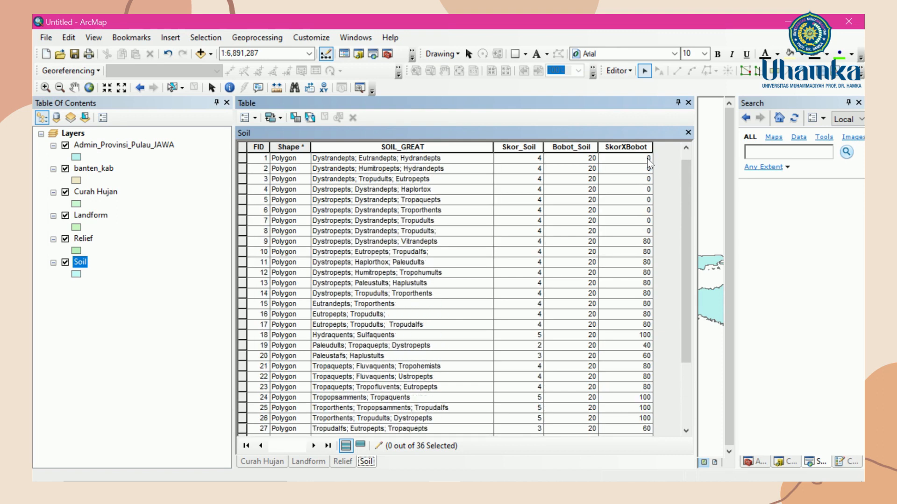
click(645, 220)
click(644, 233)
text(8)
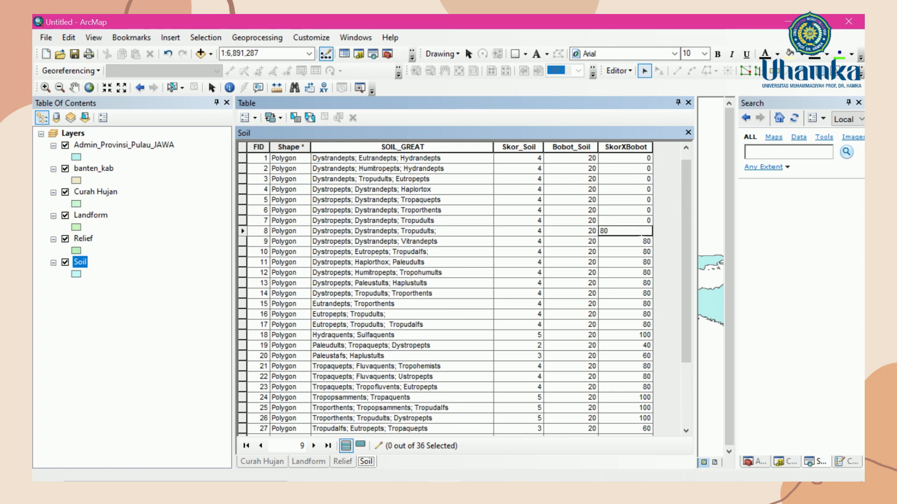
key(Up)
text(80)
key(Up)
text(80)
key(Up)
text(80)
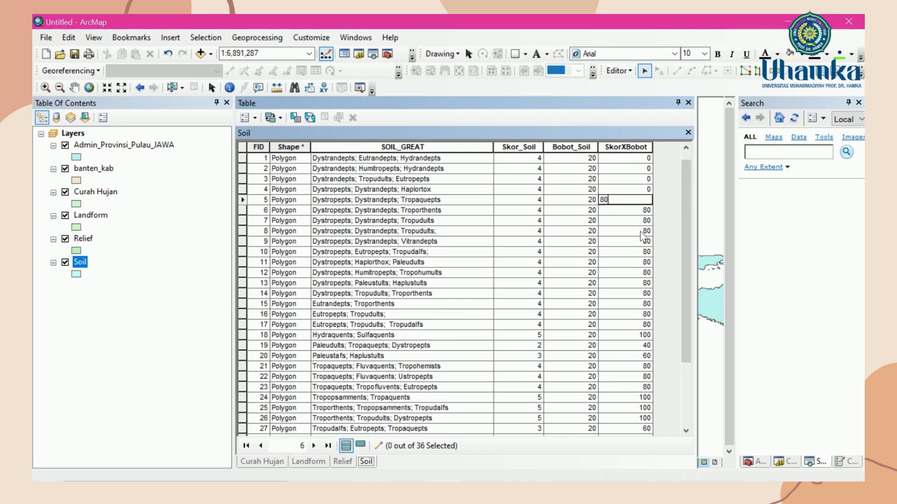
key(Up)
text(80)
key(Up)
text(80)
key(Up)
text(8)
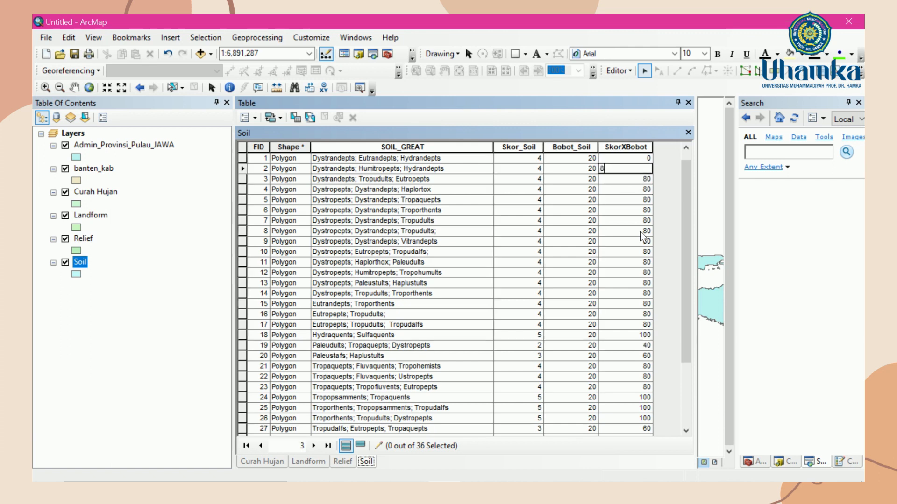
text(0)
key(Up)
text(80)
key(Up)
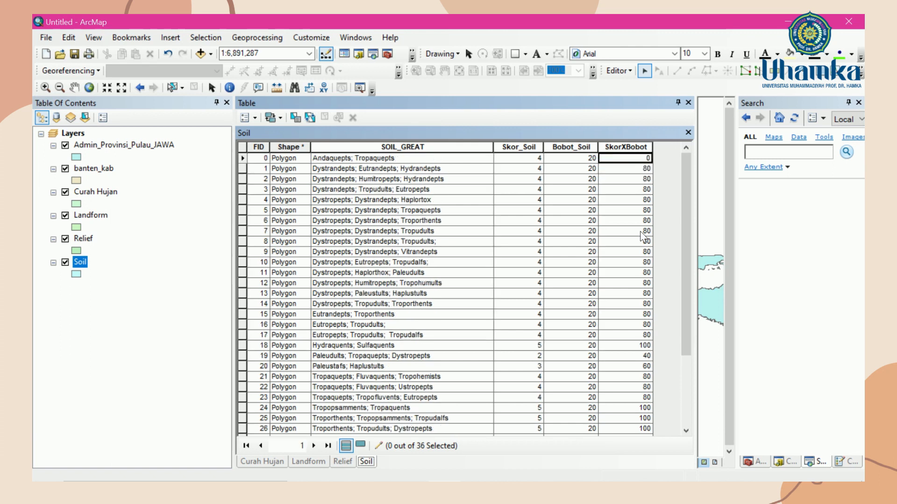
text(80)
scroll(667, 225, down, 4)
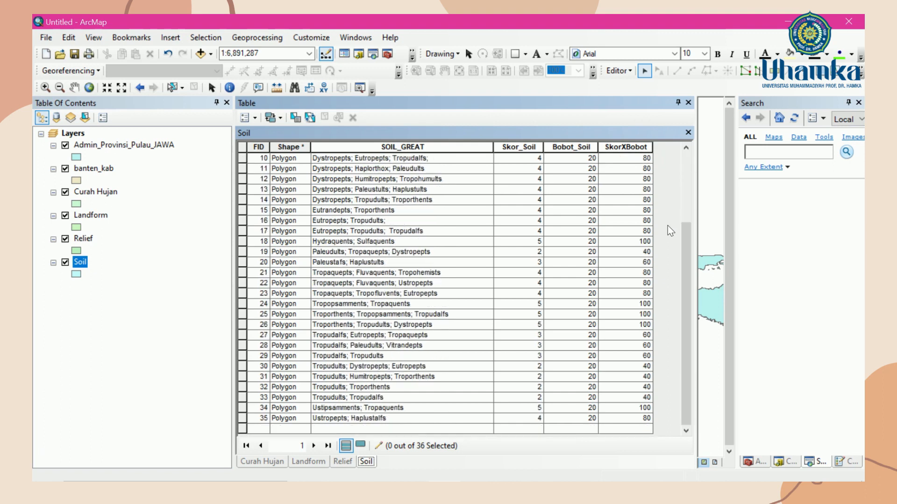
scroll(669, 228, up, 4)
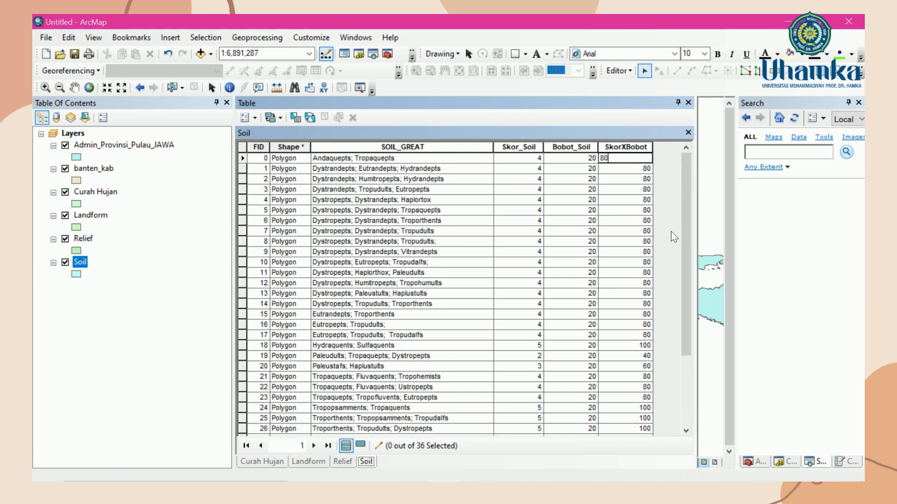
Save the edits made to the Soil table and stop the edit session
click(617, 70)
click(642, 116)
click(619, 74)
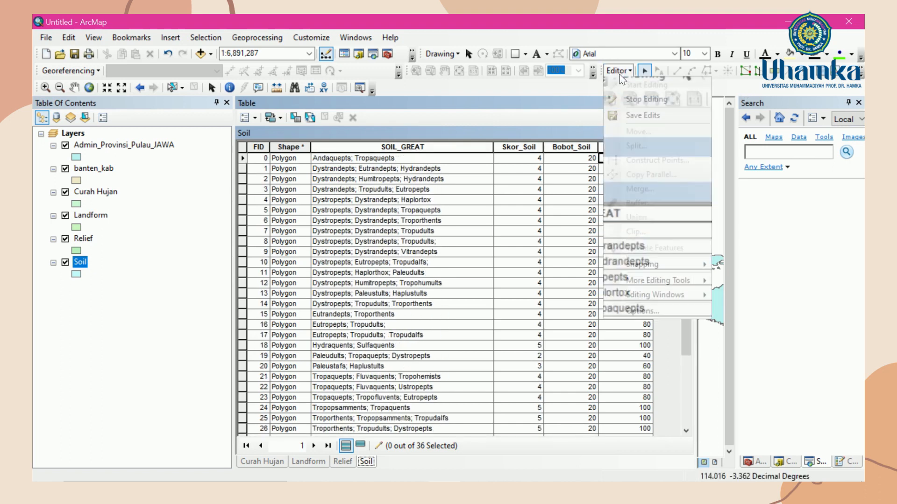
click(645, 115)
click(617, 71)
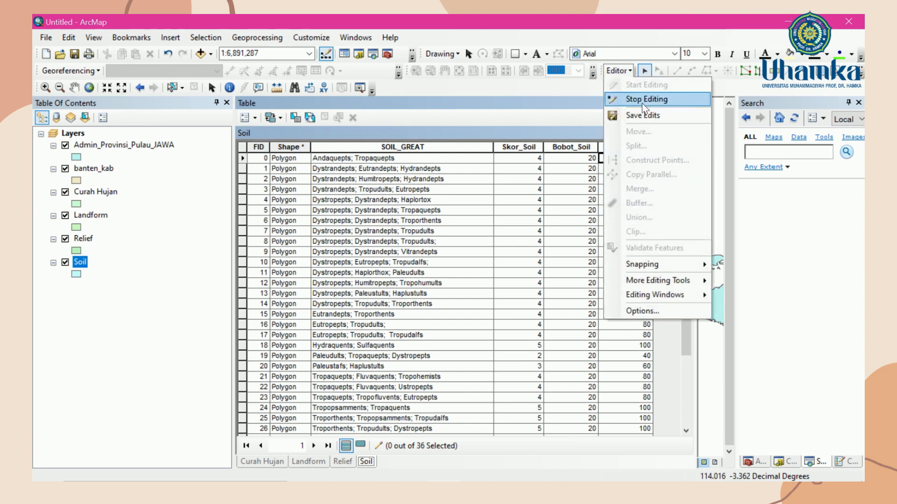
click(643, 100)
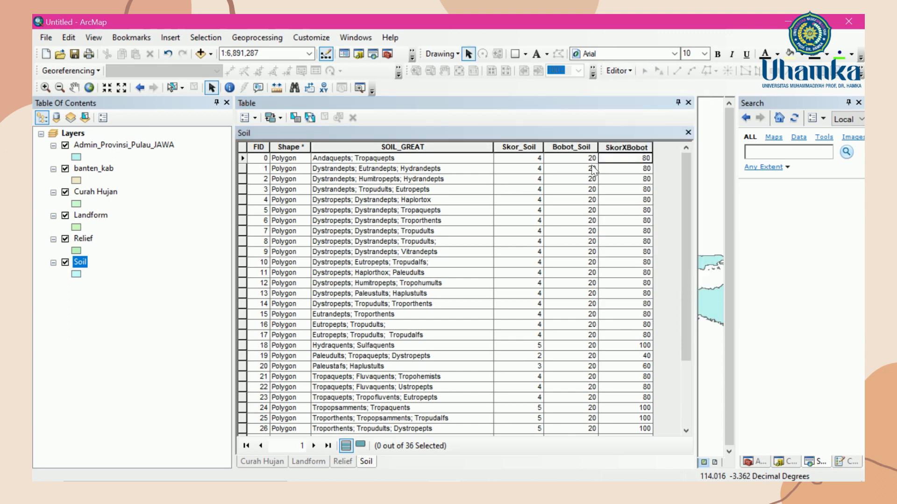
Open the Relief layer's attribute table and add a Long Integer field named SkorXBobot
click(84, 239)
right_click(88, 238)
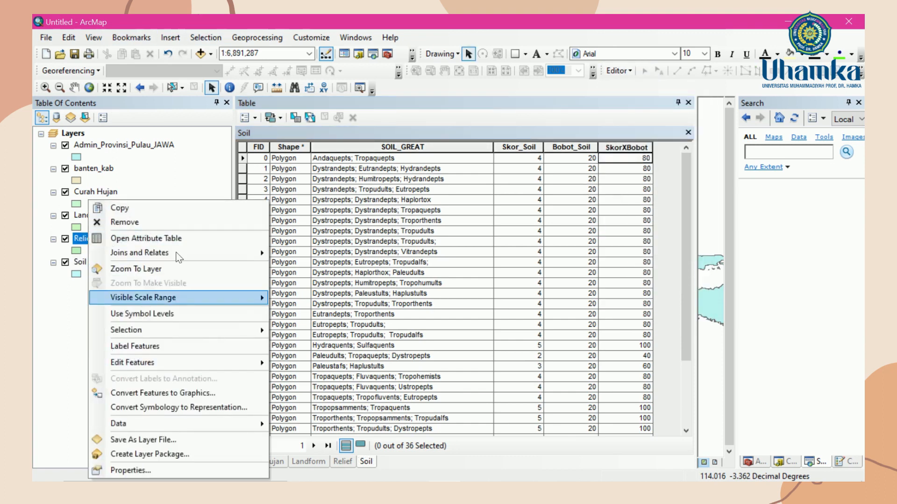
click(146, 238)
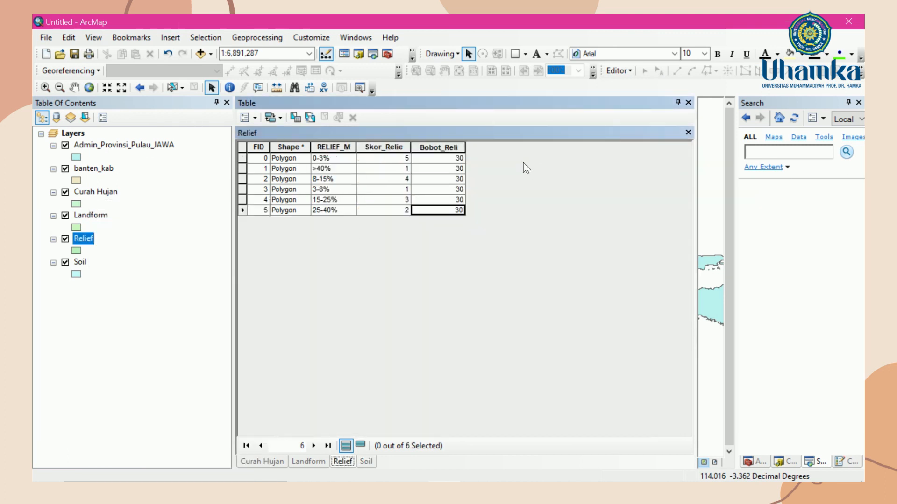
click(242, 118)
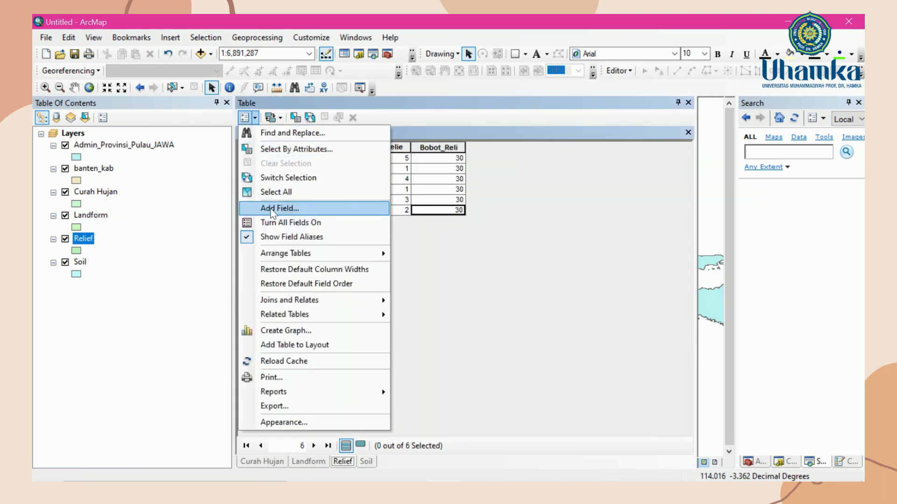
click(262, 207)
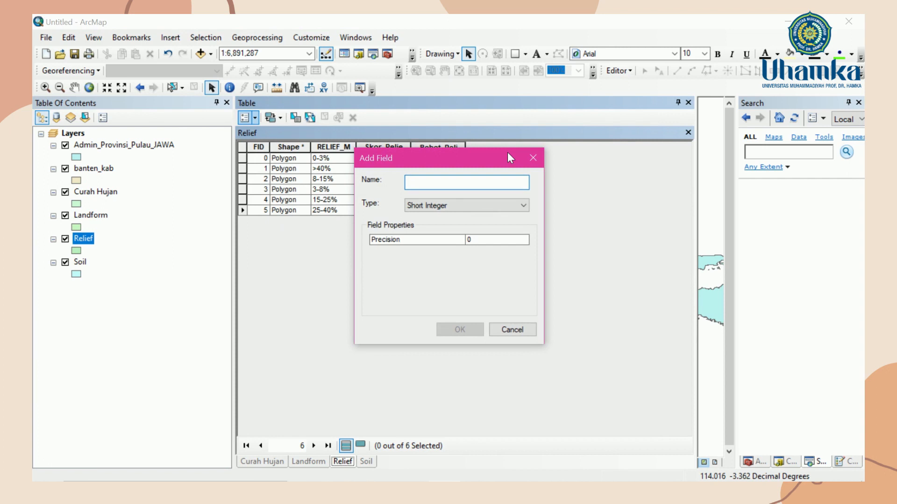
text(SkorX)
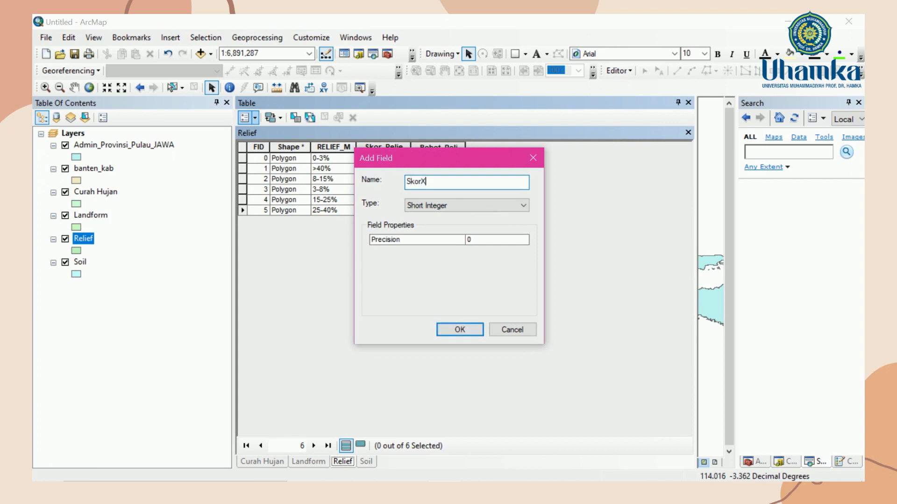
text(Bobot)
click(450, 210)
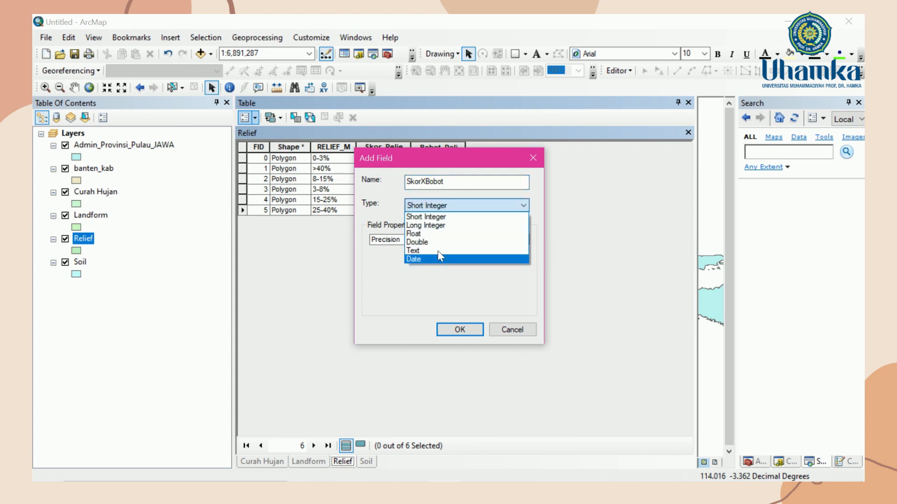
click(431, 226)
click(459, 329)
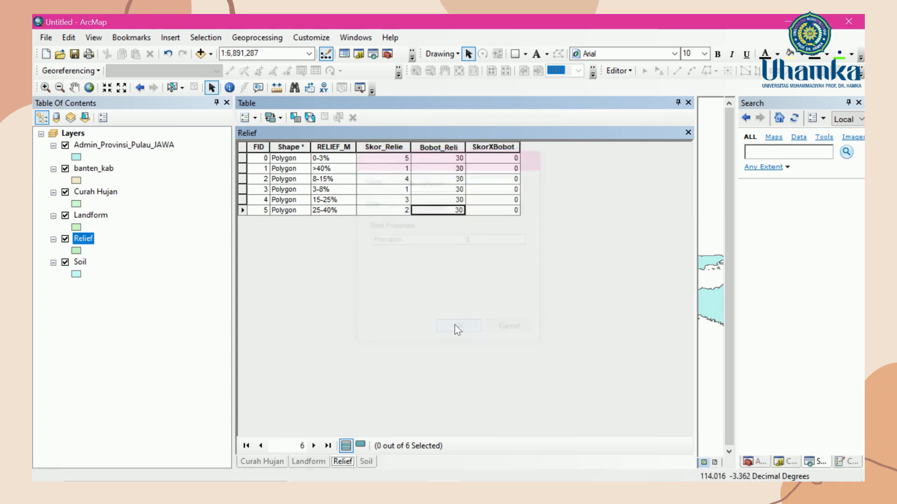
Start editing and fill Relief's SkorXBobot for FID 1 to 5 with 30, 120, 30, 90 and 60
click(513, 157)
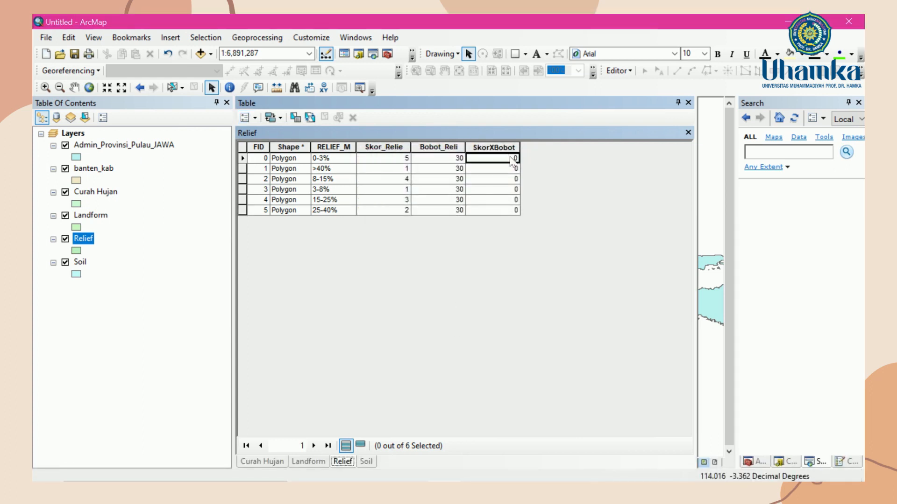
click(625, 71)
click(628, 85)
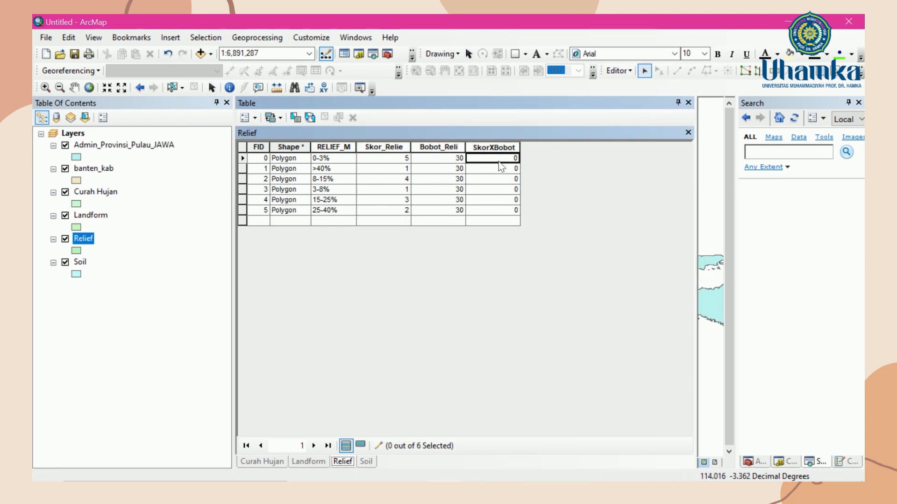
key(Down)
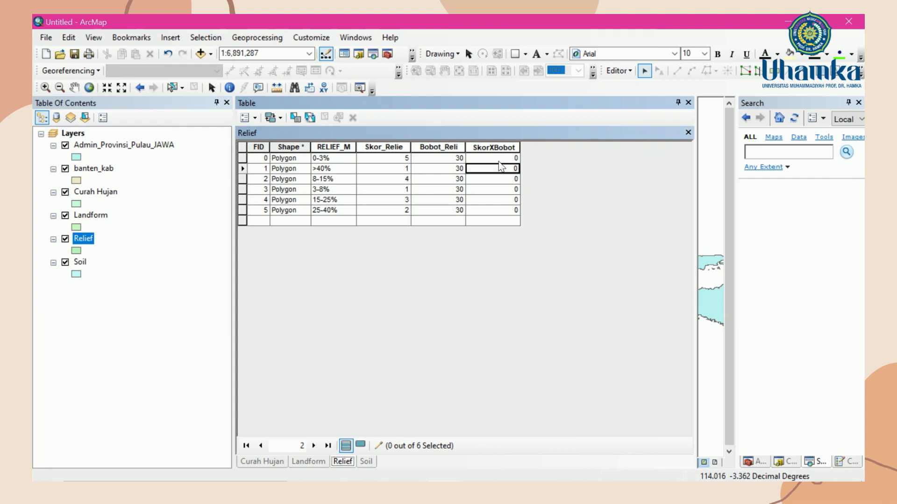
text(30)
key(Return)
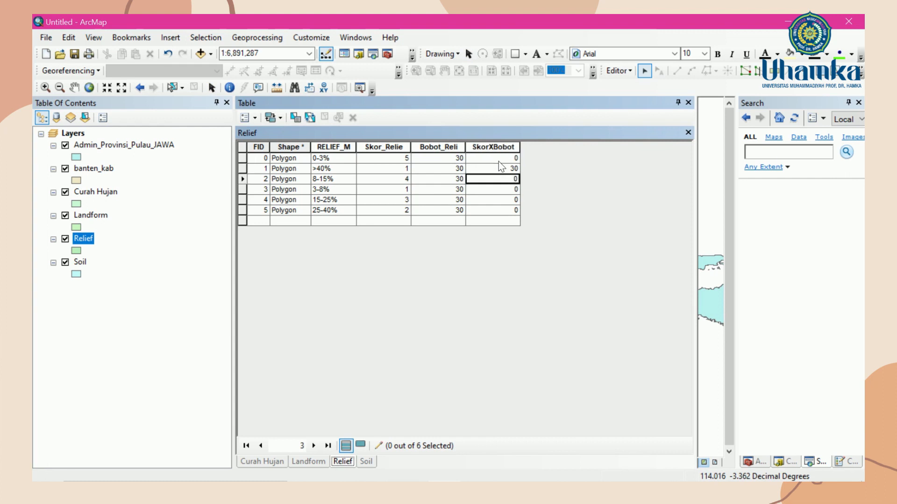
text(120)
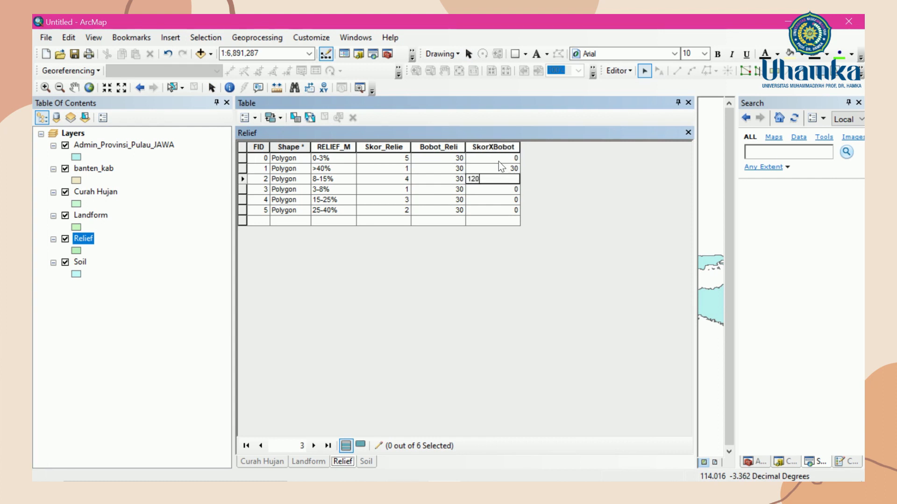
key(Return)
text(30)
key(Return)
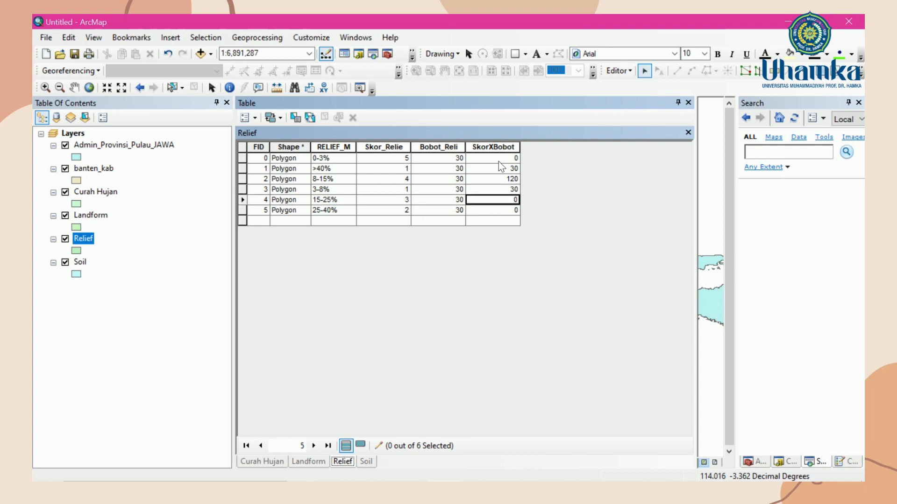
text(90)
key(Return)
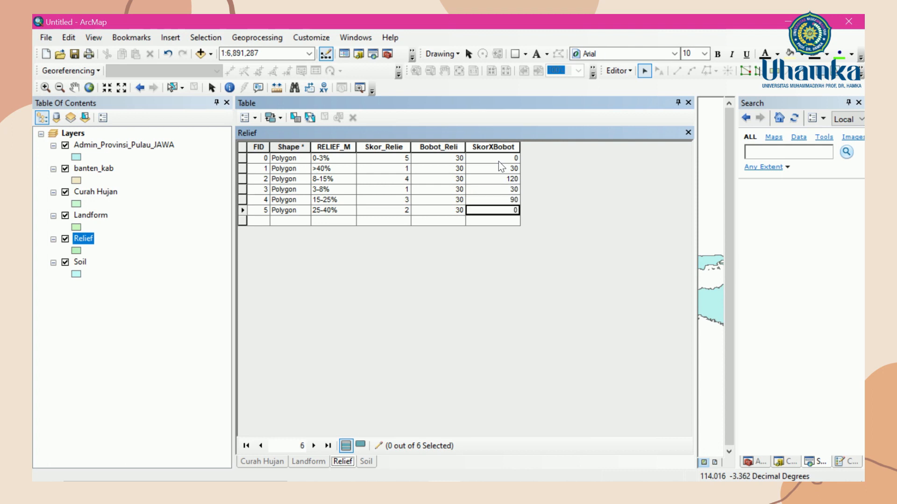
text(60)
Set SkorXBobot to 150 for the 0-3% row of the Relief table
click(508, 160)
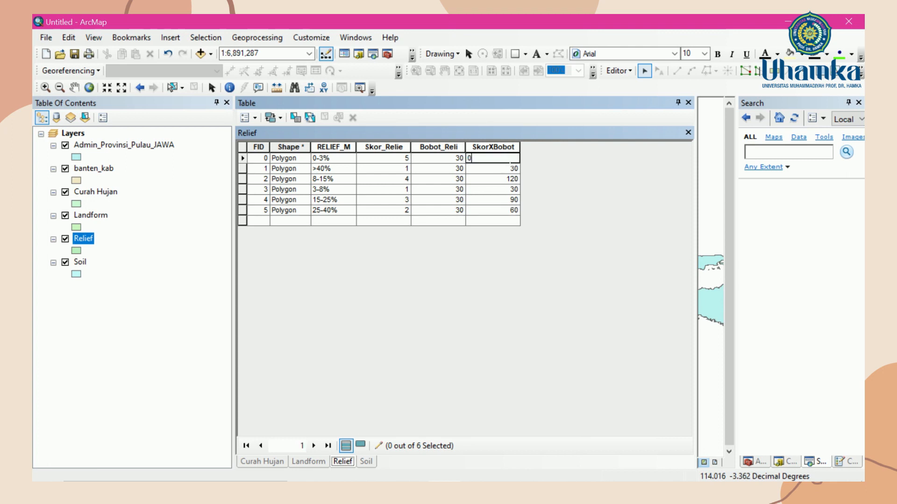
key(BackSpace)
text(2)
key(BackSpace)
text(150)
click(519, 179)
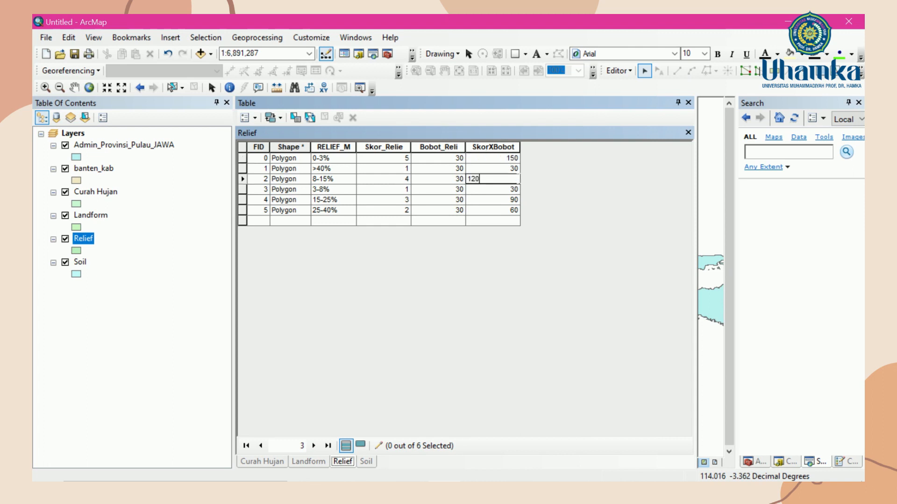
Save the Relief table edits and stop the edit session
click(618, 71)
click(629, 113)
click(621, 72)
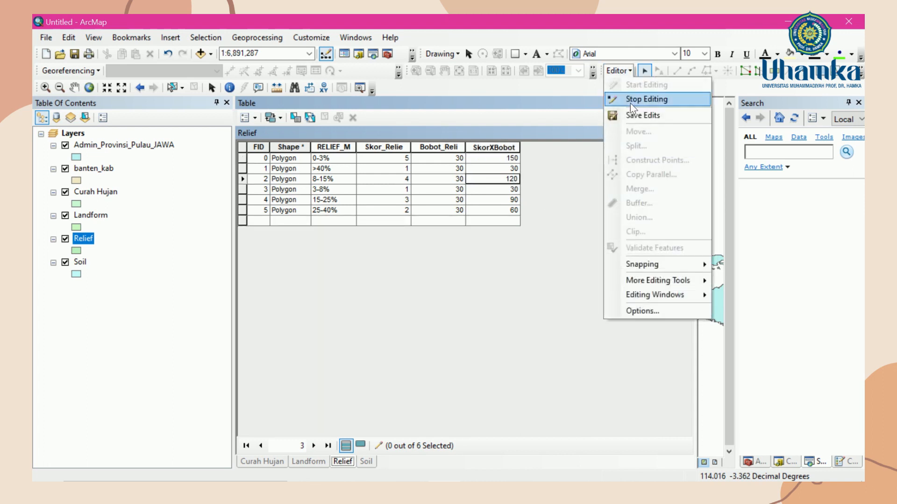
click(629, 99)
Open the Landform layer's attribute table and add a Long Integer field named SkorXBobot
click(101, 215)
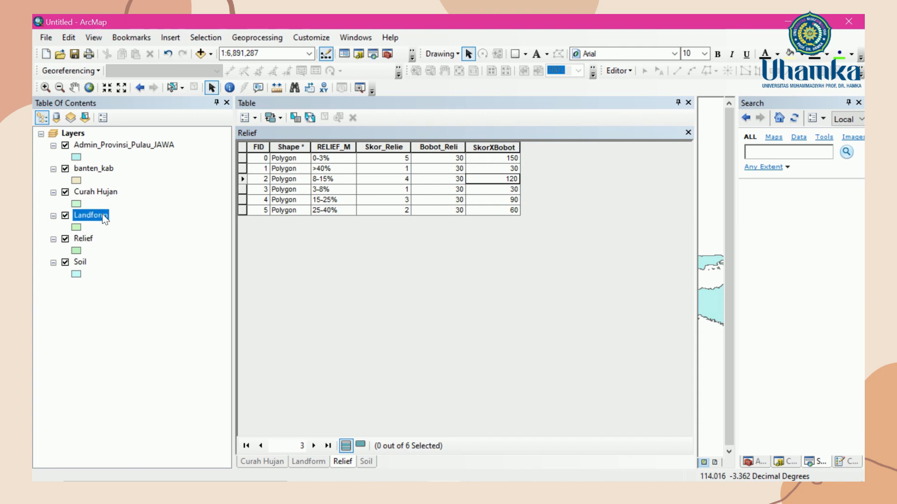
right_click(102, 215)
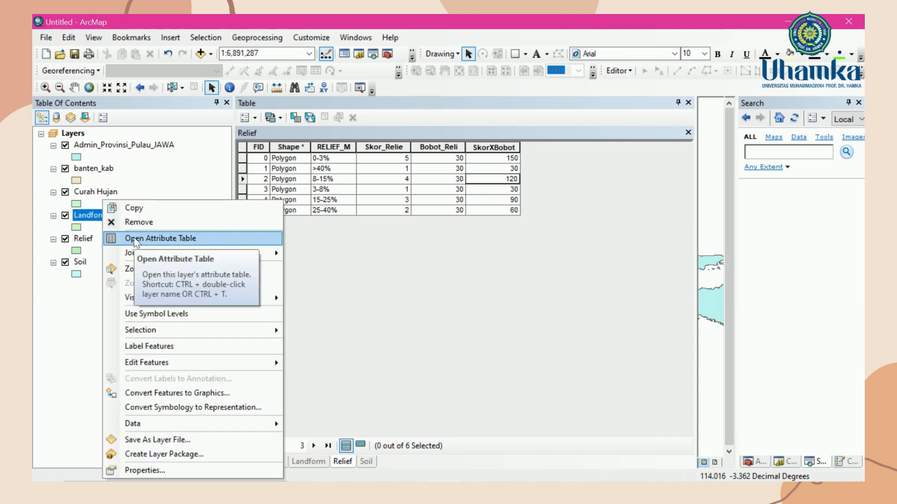
click(130, 238)
click(251, 117)
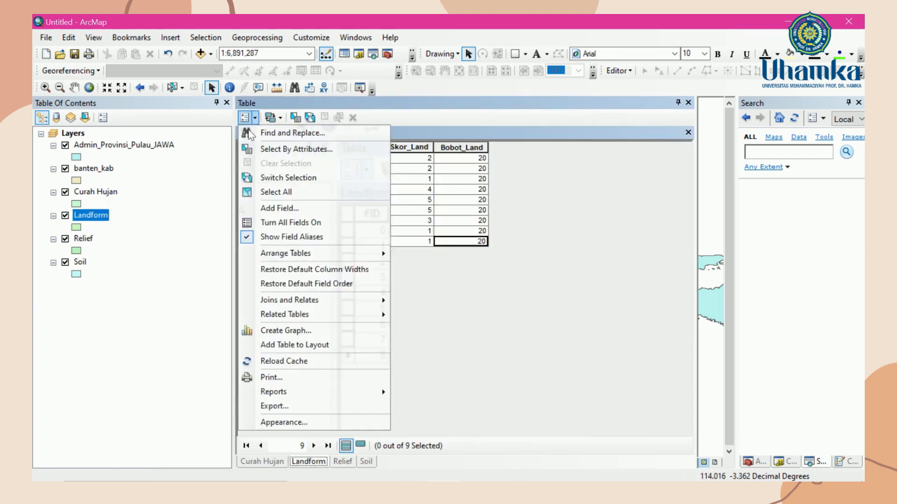
click(265, 205)
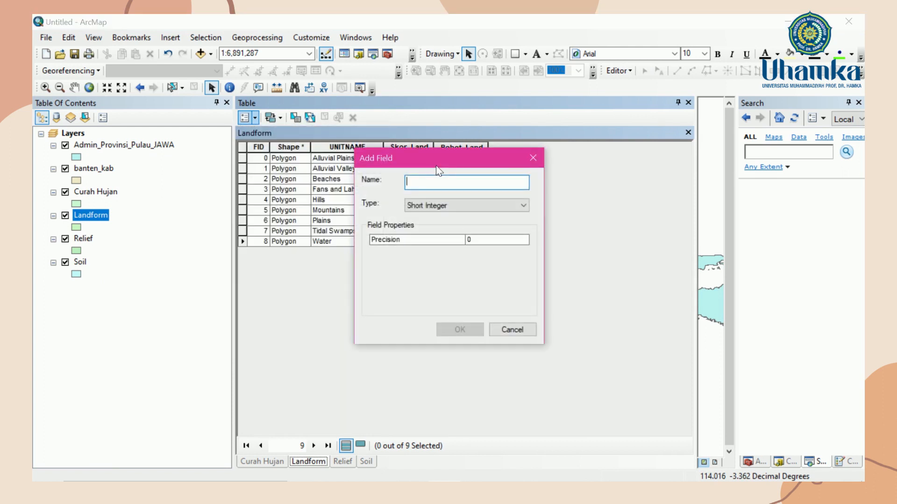
text(Skor)
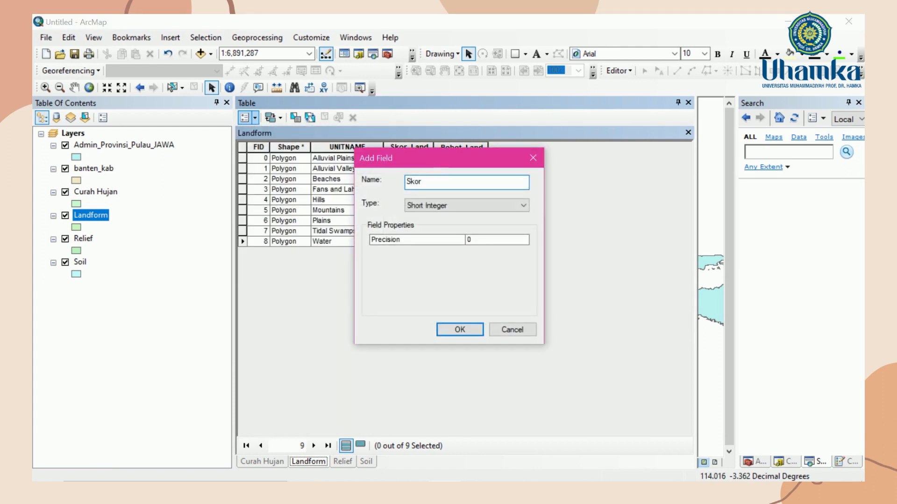
text(XBobot)
click(425, 203)
click(427, 225)
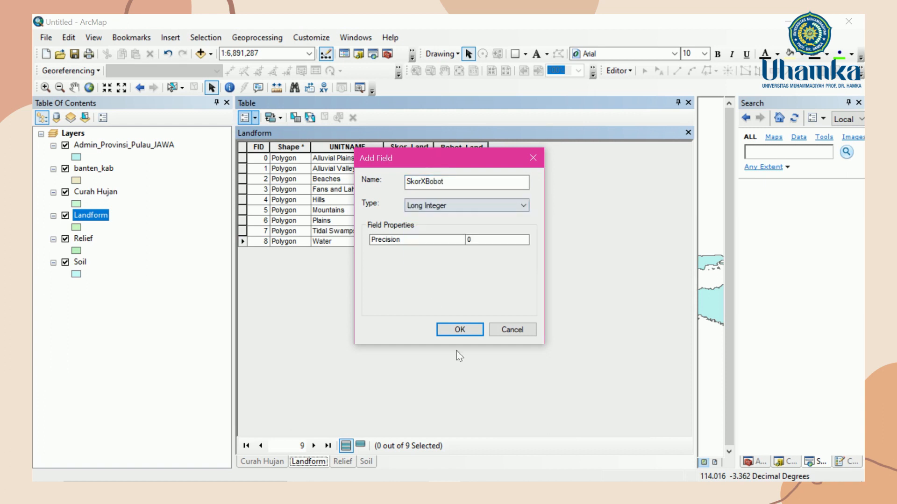
click(459, 329)
Start editing and fill Landform's SkorXBobot for FID 1 to 5 with 40, 20, 80, 100 and 100
click(516, 159)
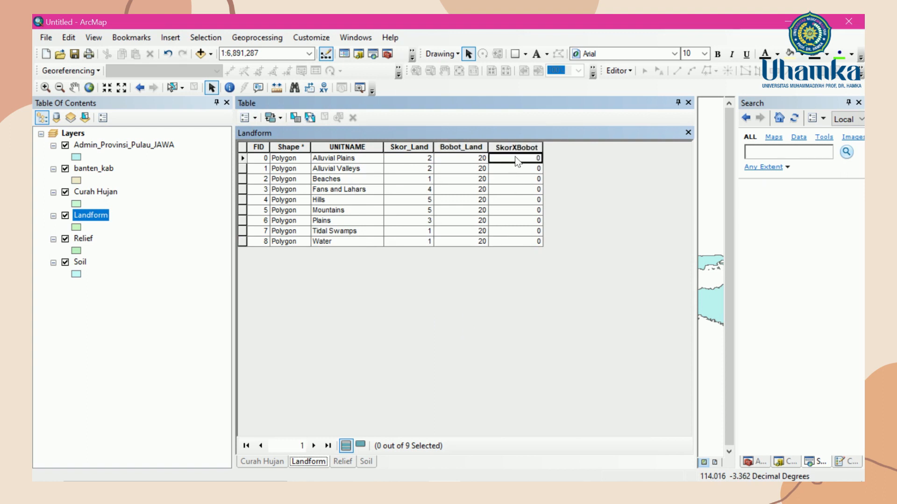
click(625, 71)
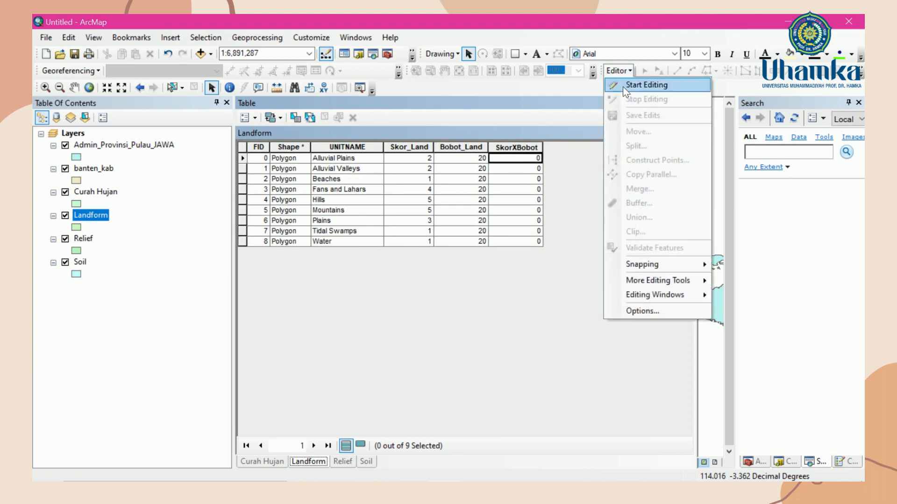
click(623, 85)
click(525, 159)
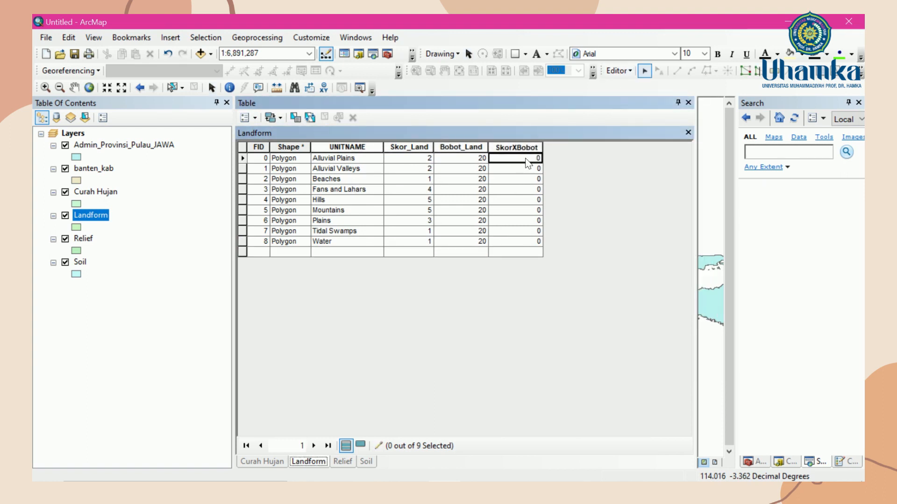
key(Down)
text(40)
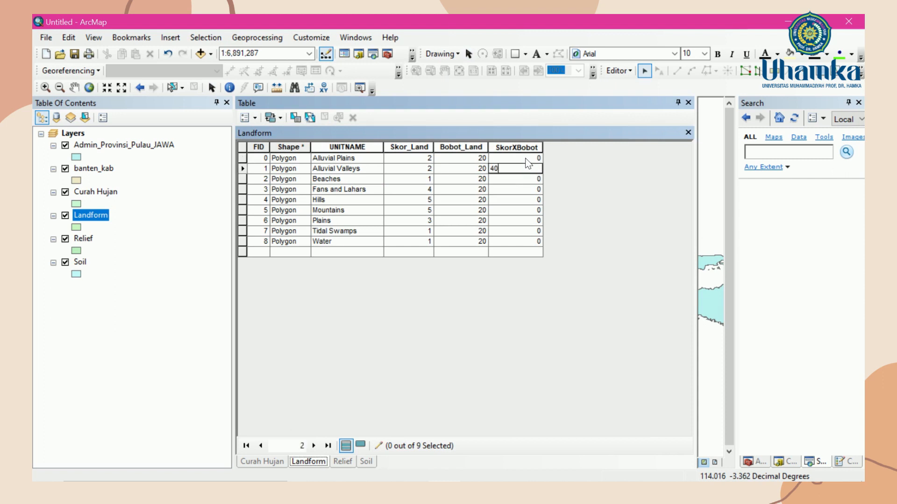
key(Down)
text(20)
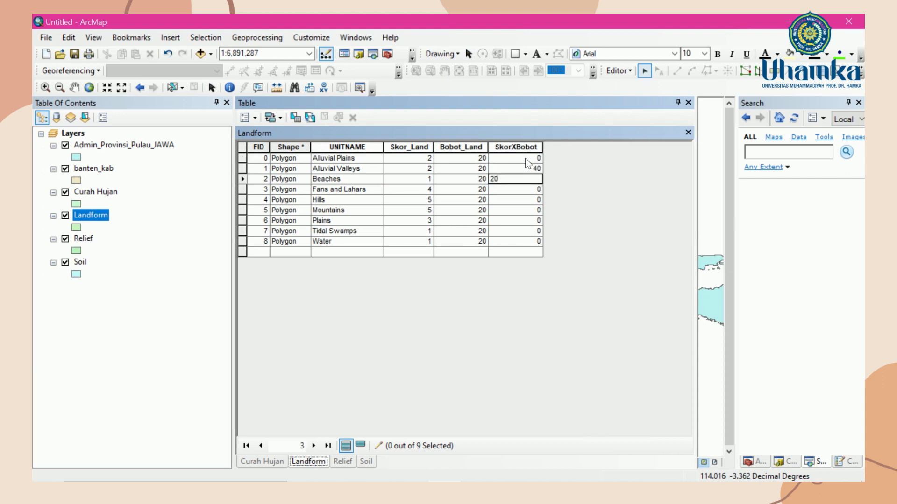
key(Down)
text(80)
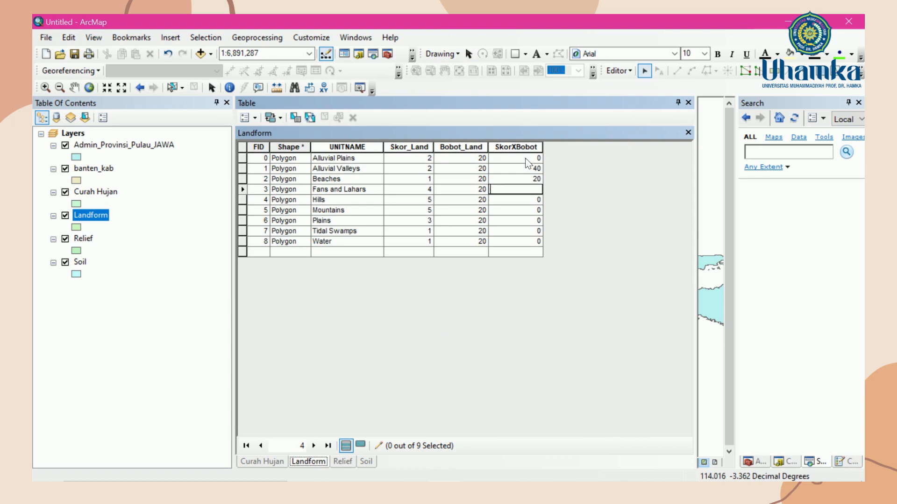
key(Down)
text(100)
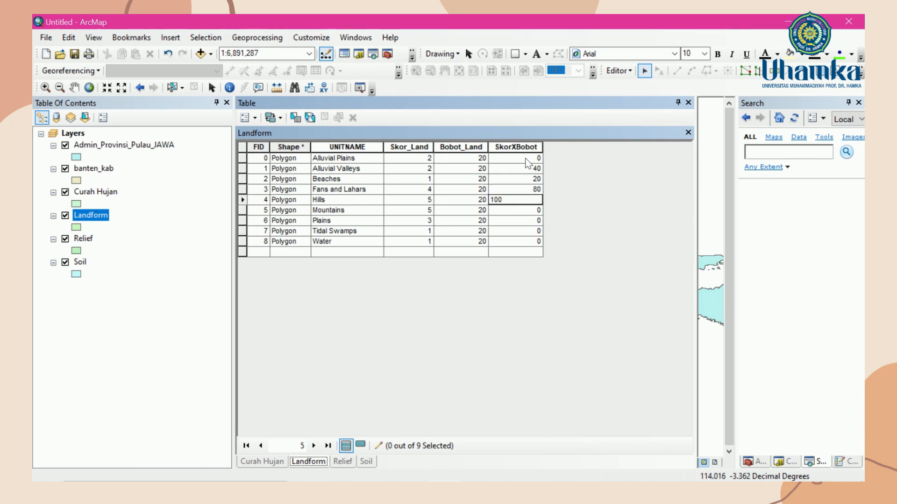
key(Down)
text(100)
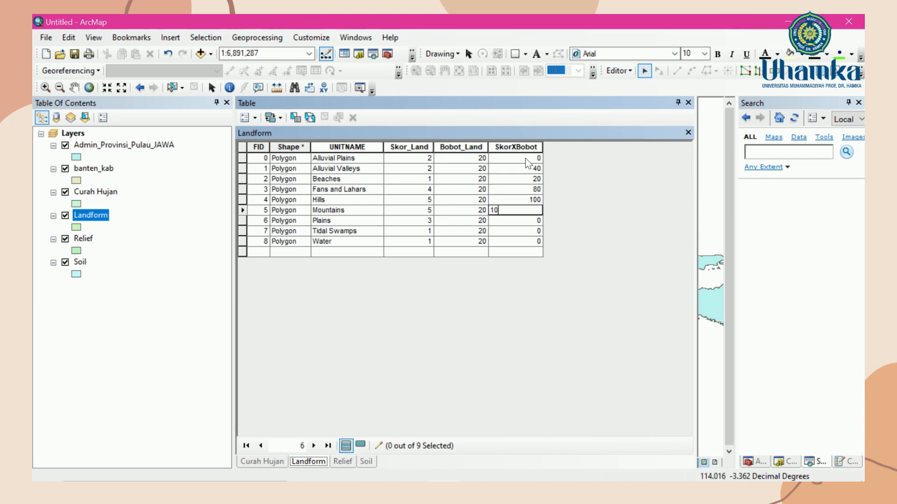
key(Down)
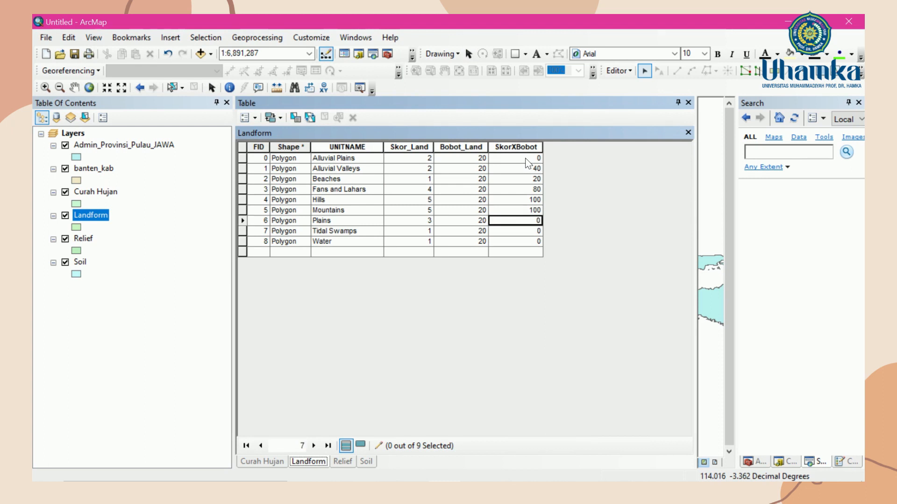
Set Landform's SkorXBobot to 60 for Plains, 20 for Tidal Swamps and Water, and 40 for Alluvial Plains
text(60)
key(Down)
text(10)
key(BackSpace)
key(BackSpace)
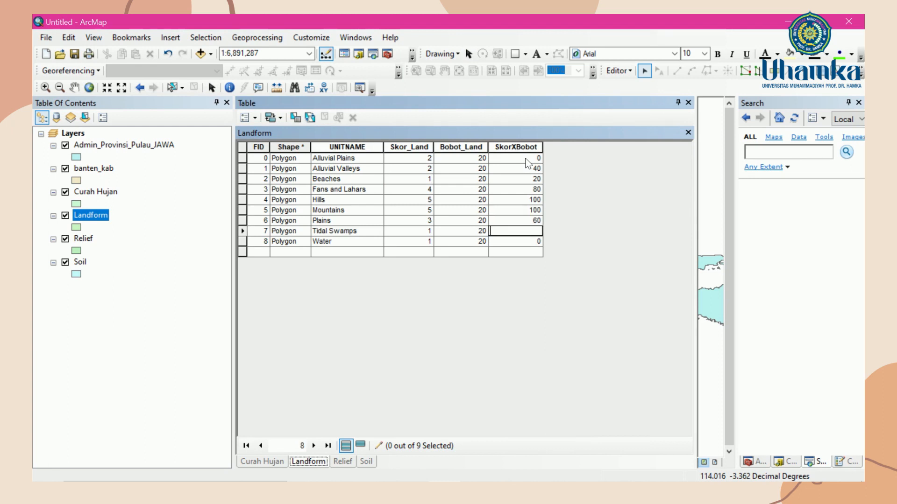
text(20)
key(Down)
text(20)
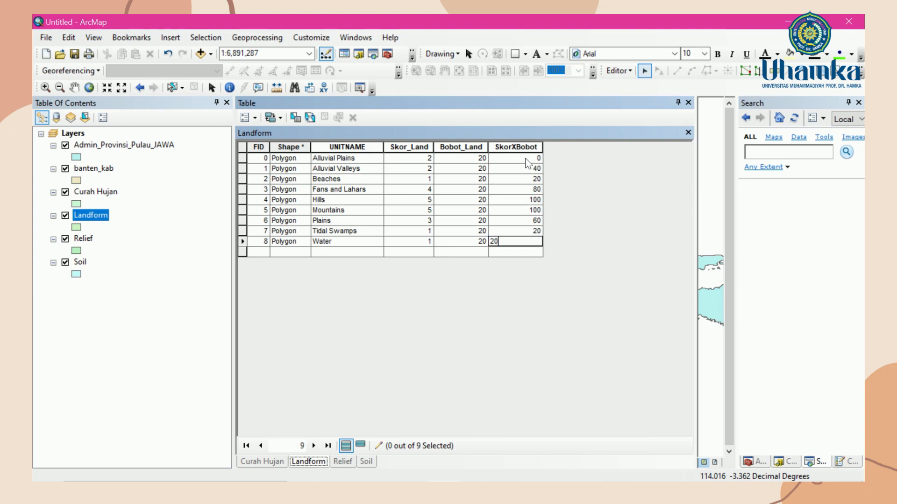
click(525, 159)
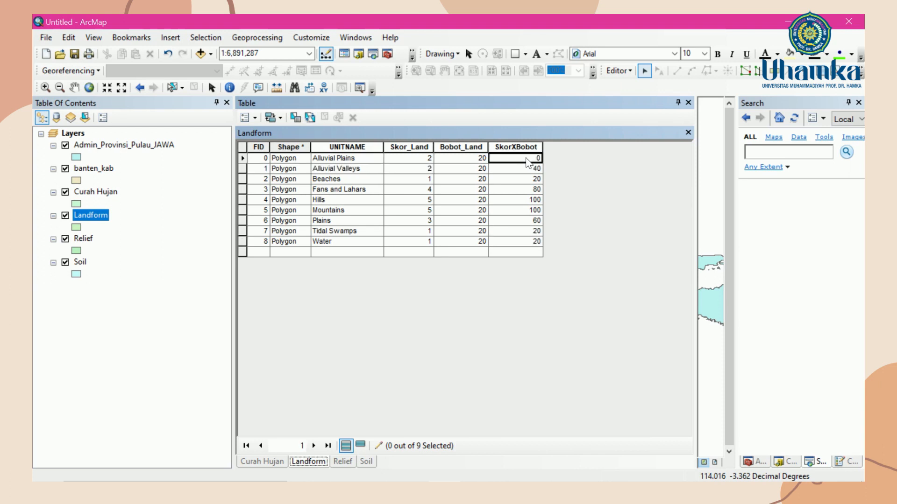
text(40)
click(520, 200)
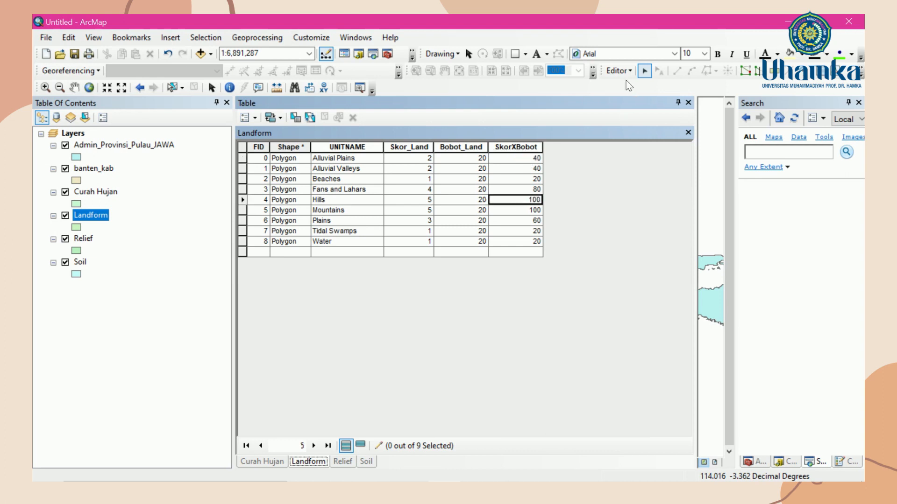
Save the Landform table edits and stop the edit session
click(617, 71)
click(636, 115)
click(617, 71)
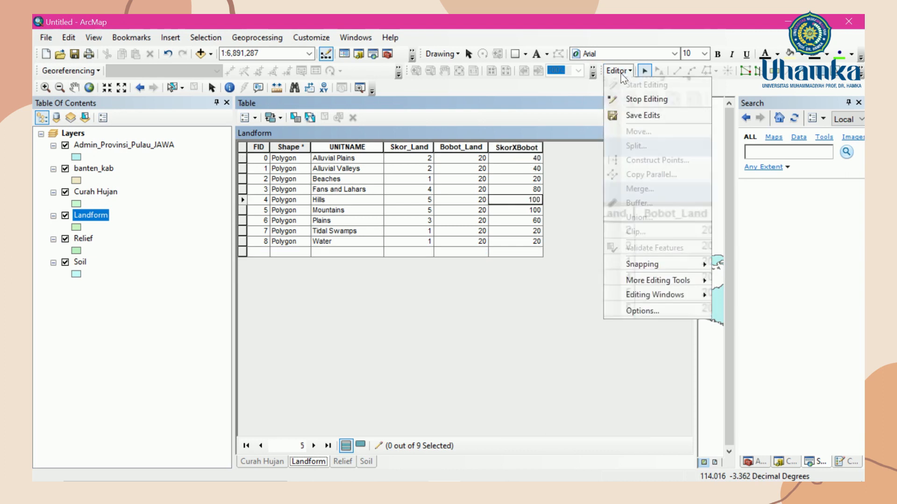
click(633, 99)
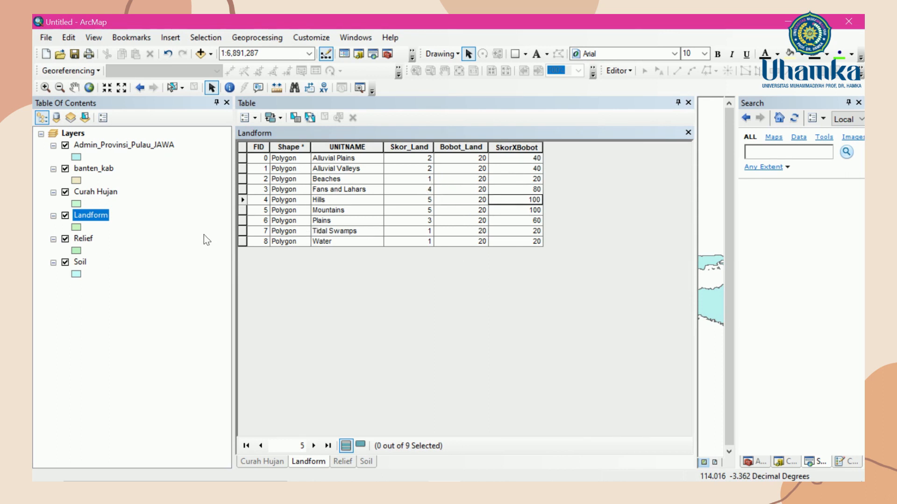
Open the Curah Hujan layer's attribute table and add a Long Integer field named SkorXBobot
right_click(89, 194)
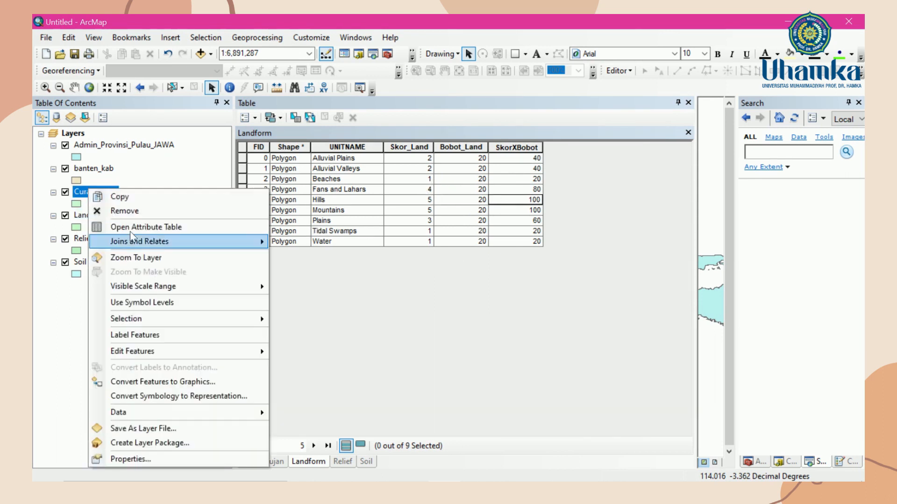
click(134, 229)
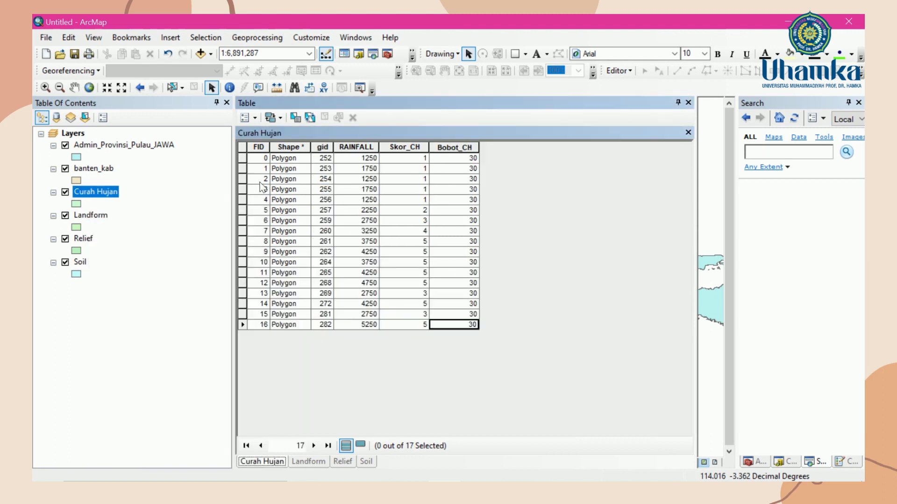
click(243, 119)
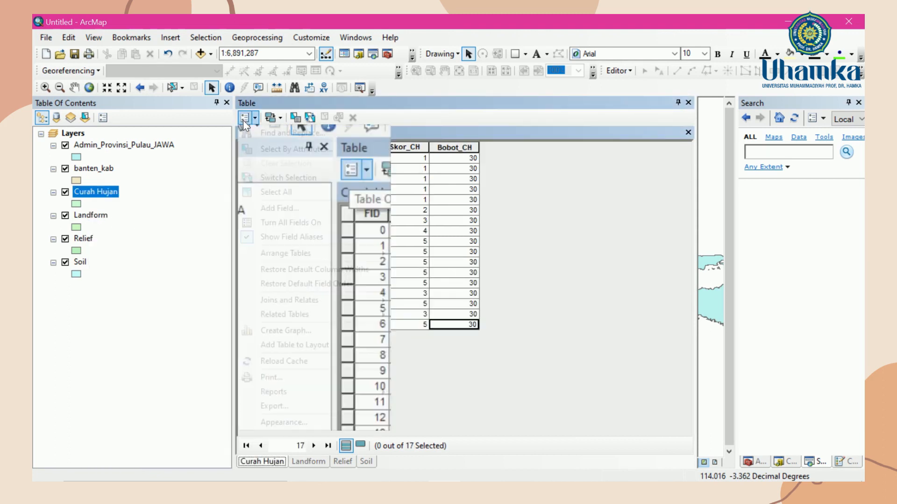
click(300, 209)
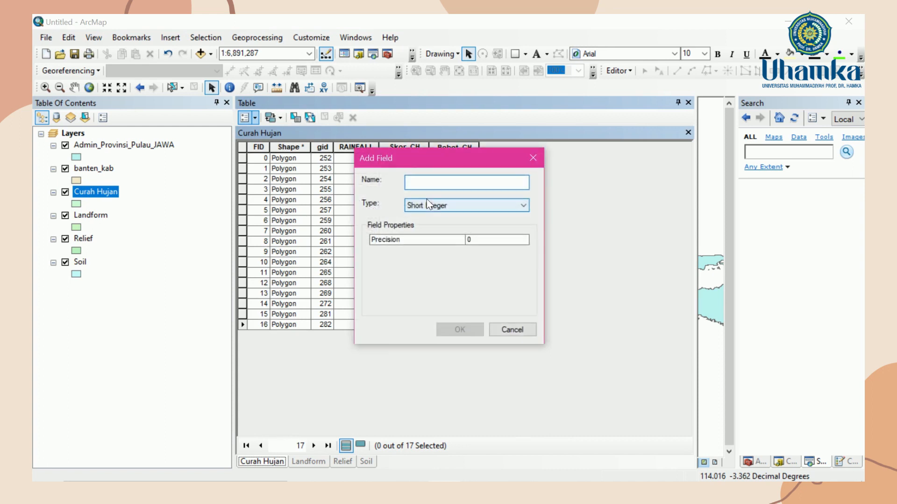
text(Skor)
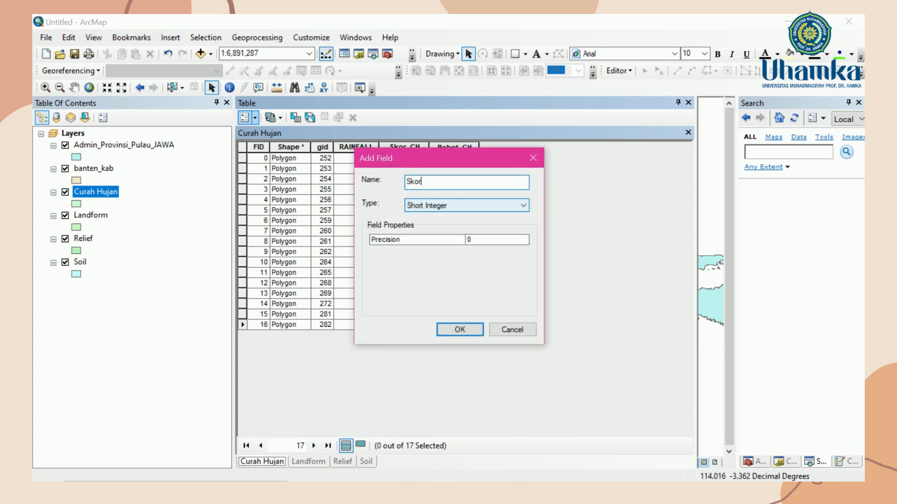
text(XBobot)
click(467, 205)
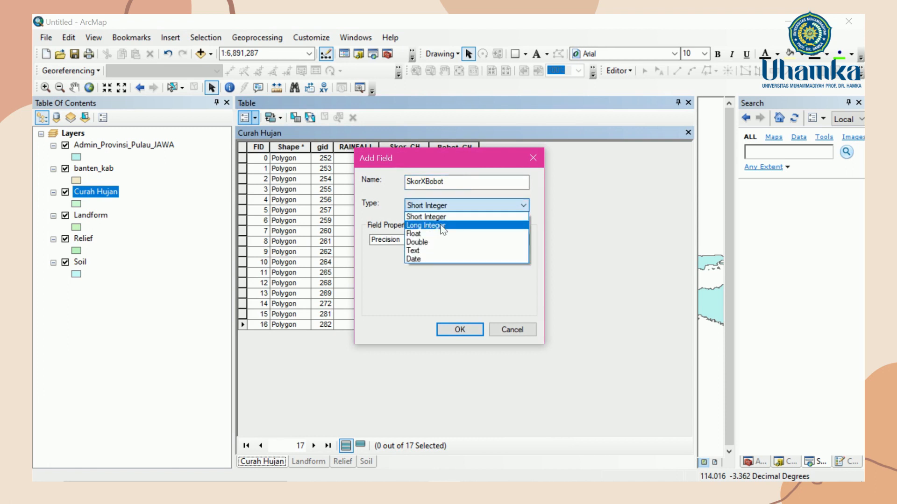
click(420, 226)
click(478, 331)
Start editing and set Curah Hujan's SkorXBobot to 30 for FID 0 to 4
click(503, 167)
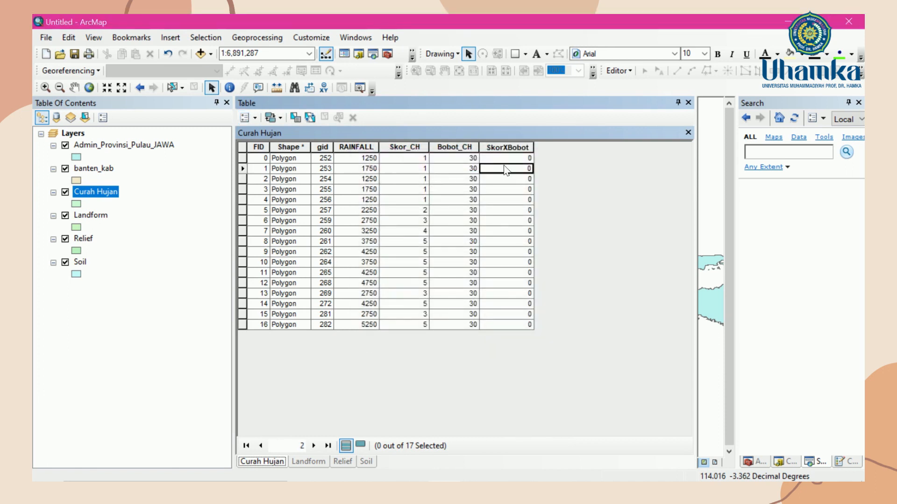
click(510, 162)
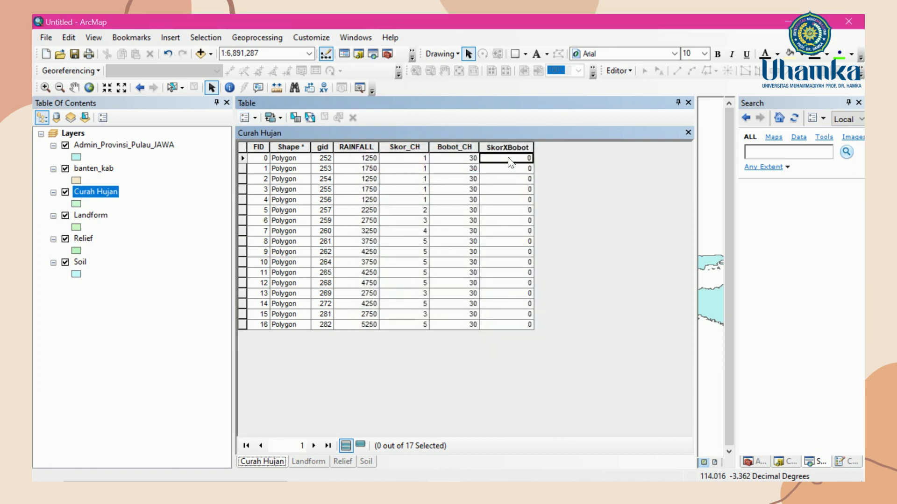
click(618, 71)
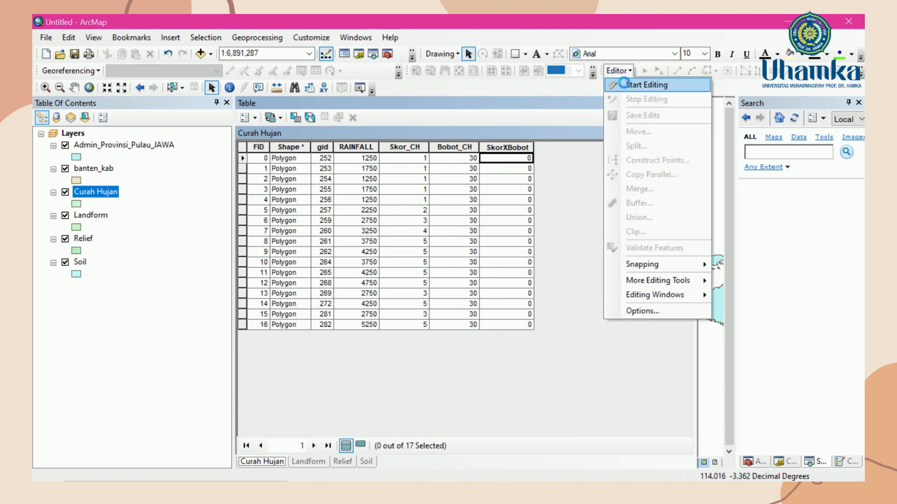
click(640, 84)
click(516, 159)
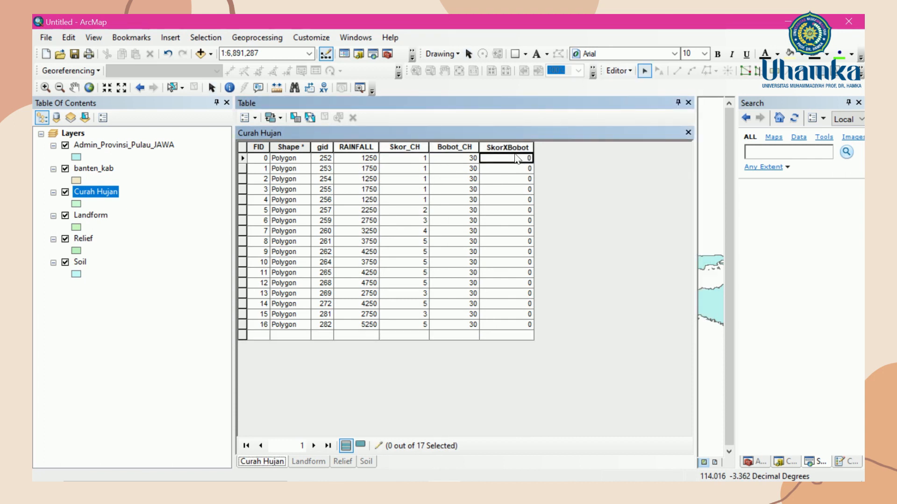
click(522, 159)
key(BackSpace)
text(30)
key(Return)
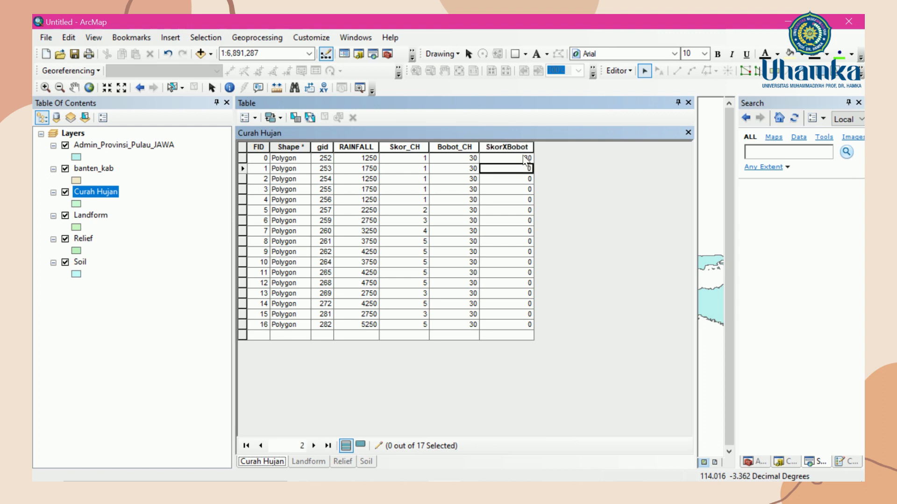
text(30)
key(Return)
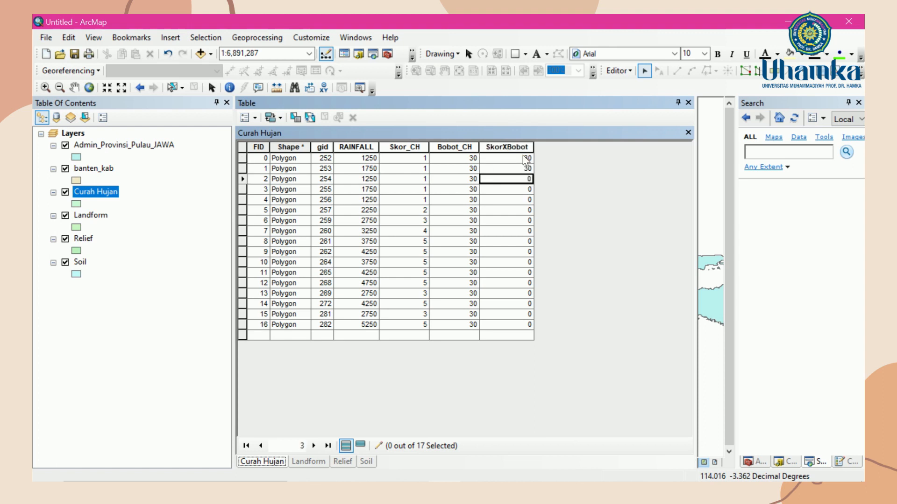
text(30)
key(Return)
text(30)
key(Return)
text(30)
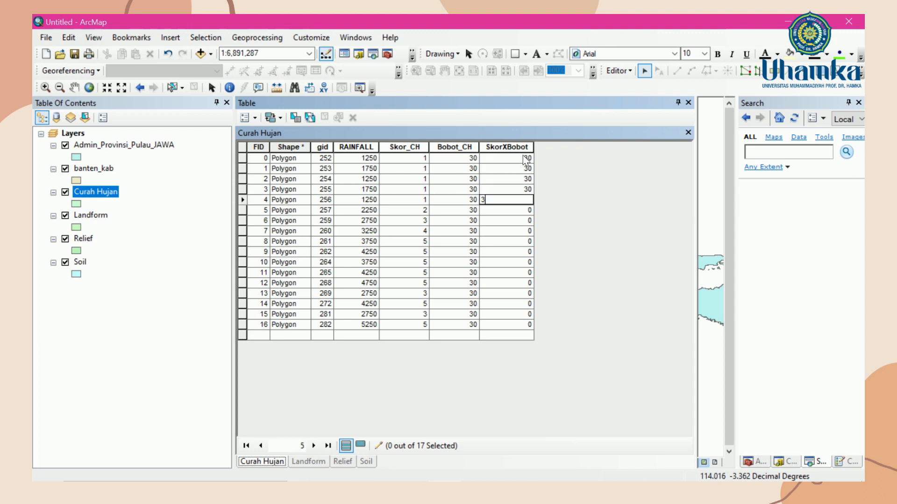
key(Return)
Fill Curah Hujan's SkorXBobot for FID 5 to 8 with 60, 90, 120 and 150
text(6)
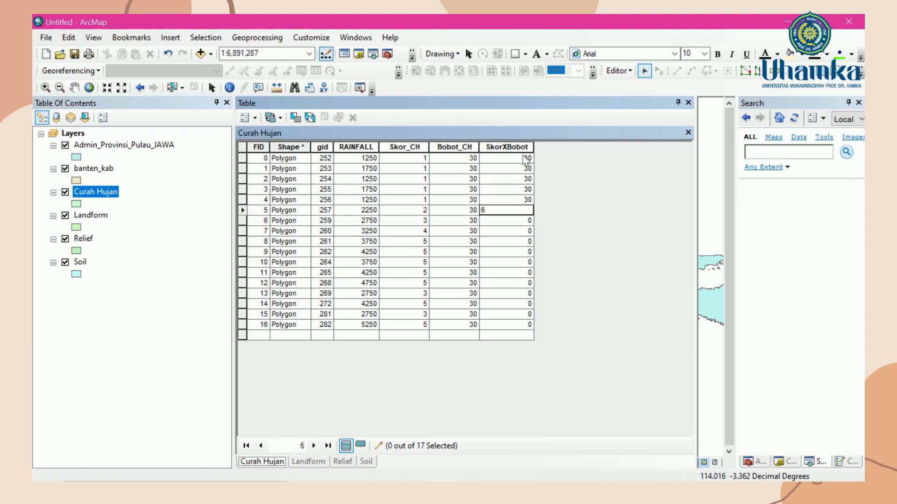
text(0)
key(Return)
text(90)
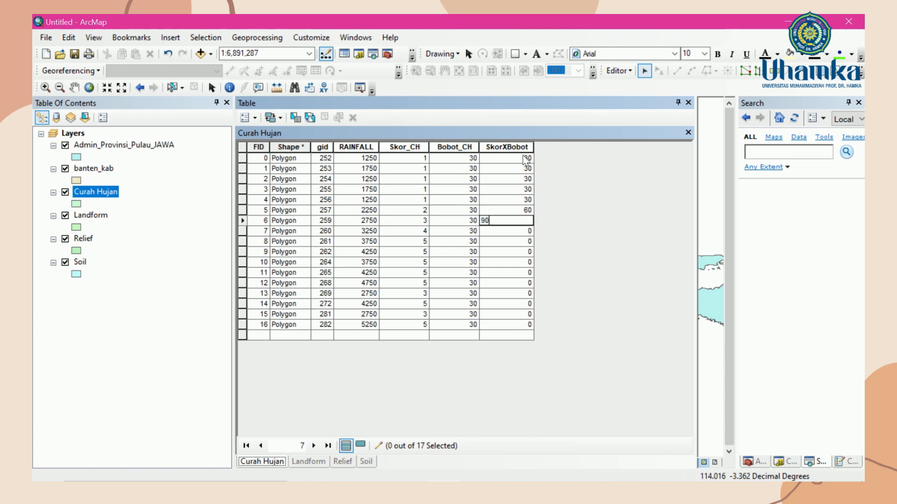
key(Return)
text(120)
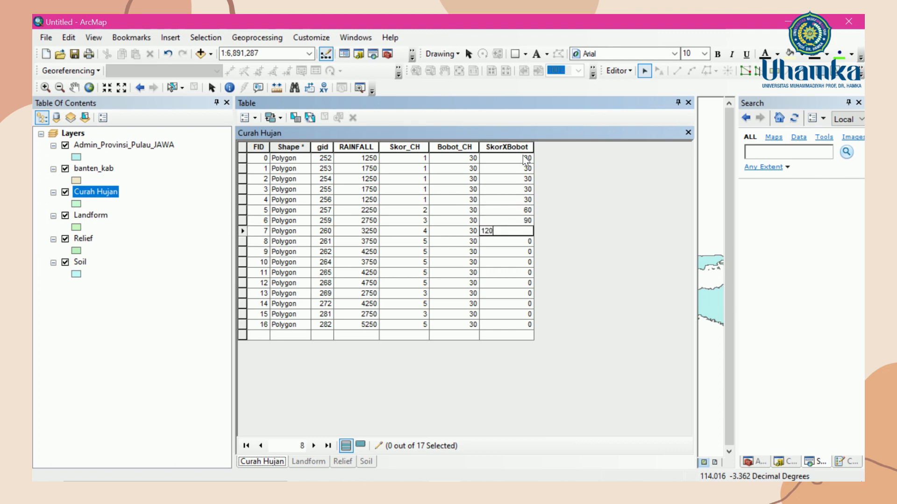
key(Return)
text(100)
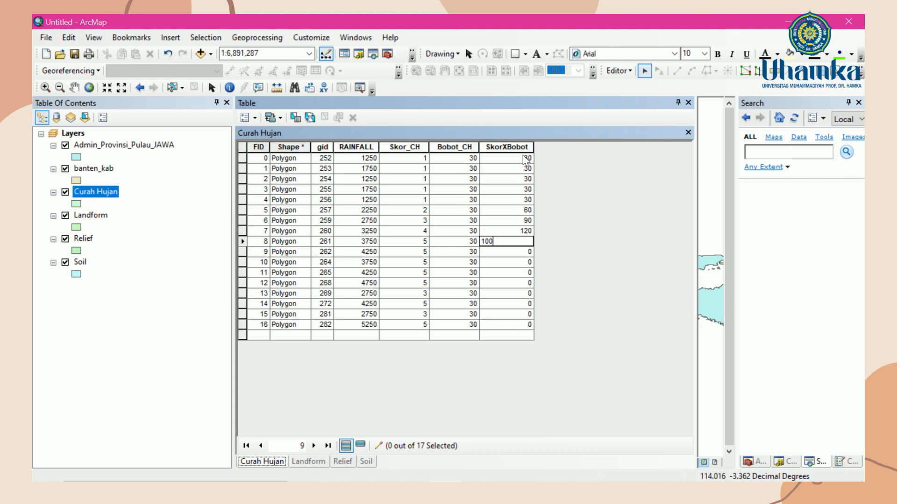
key(BackSpace)
key(BackSpace)
text(50)
key(Return)
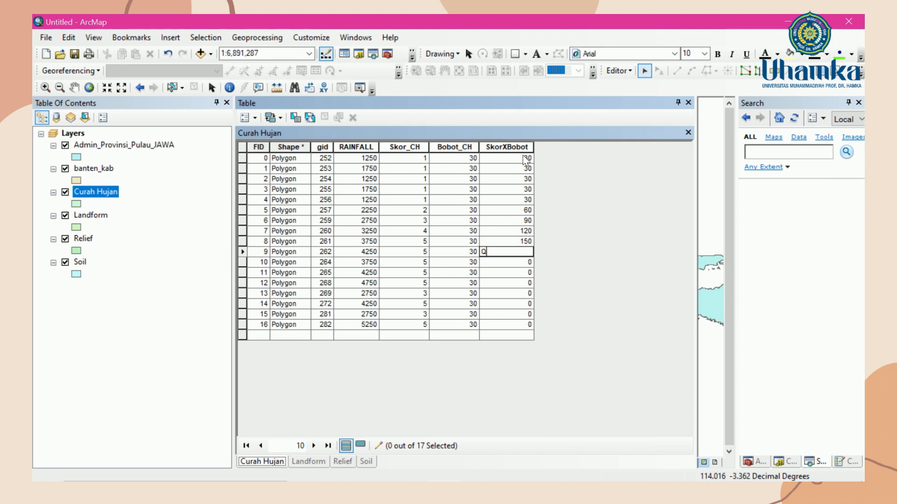
Set Curah Hujan's SkorXBobot to 150 for FID 9 to 12
key(BackSpace)
text(150)
key(Return)
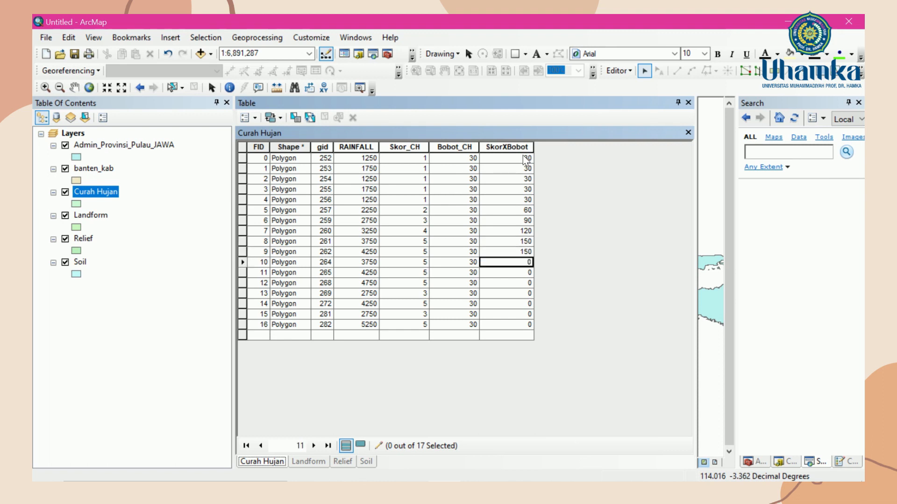
key(BackSpace)
text(150)
key(Return)
key(BackSpace)
text(150)
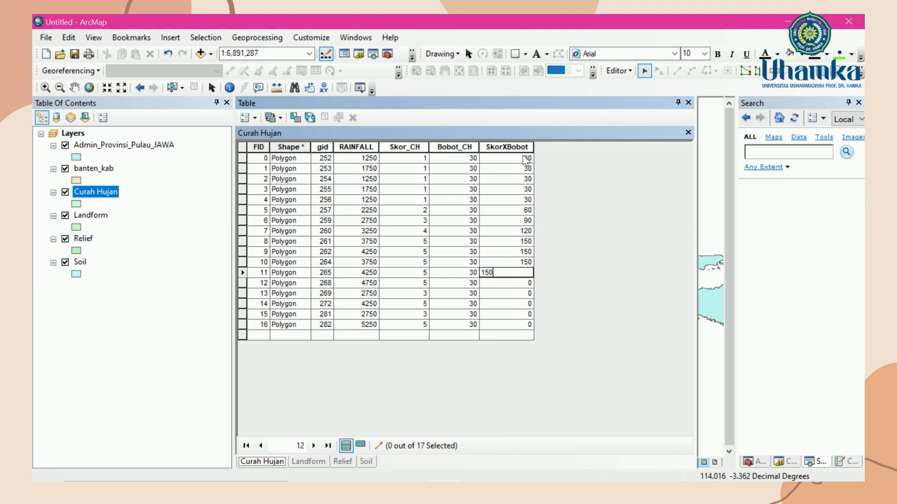
key(Return)
key(BackSpace)
text(150)
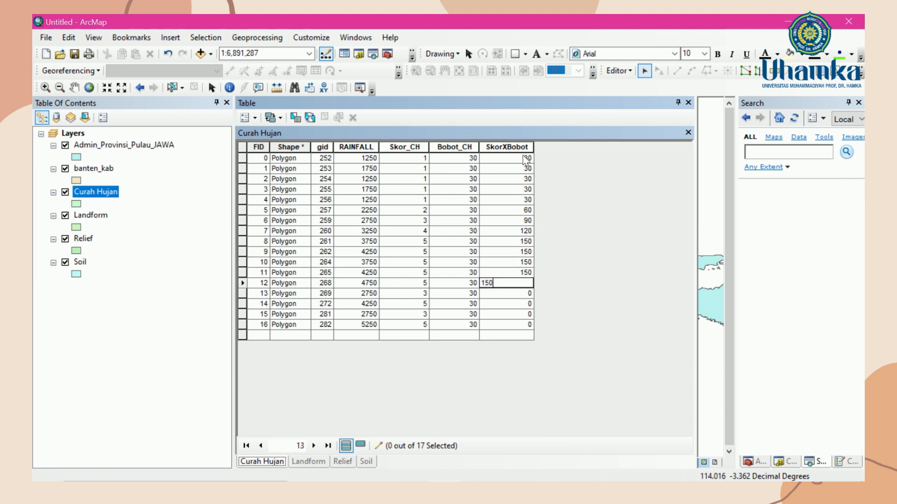
key(Return)
Fill Curah Hujan's SkorXBobot for FID 13 to 16 with 90, 150, 90 and 150
key(BackSpace)
text(90)
key(Return)
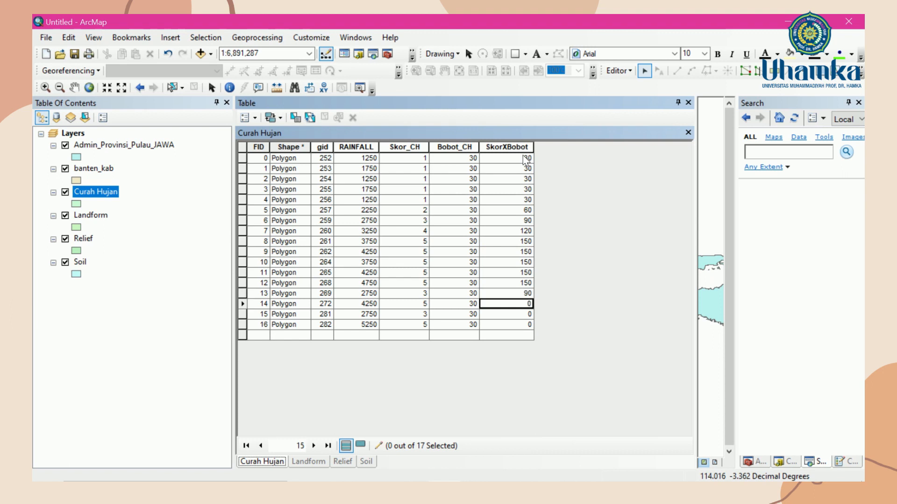
key(BackSpace)
text(150)
key(Return)
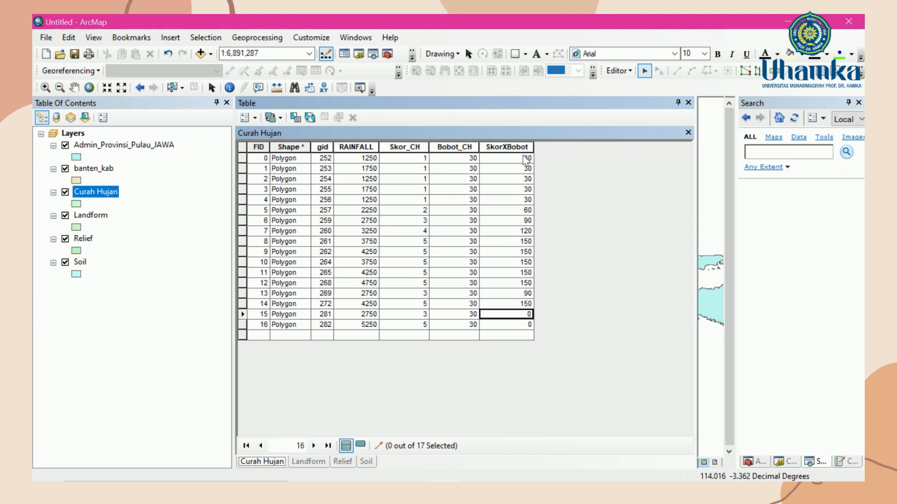
key(BackSpace)
text(90)
key(Return)
key(BackSpace)
text(150)
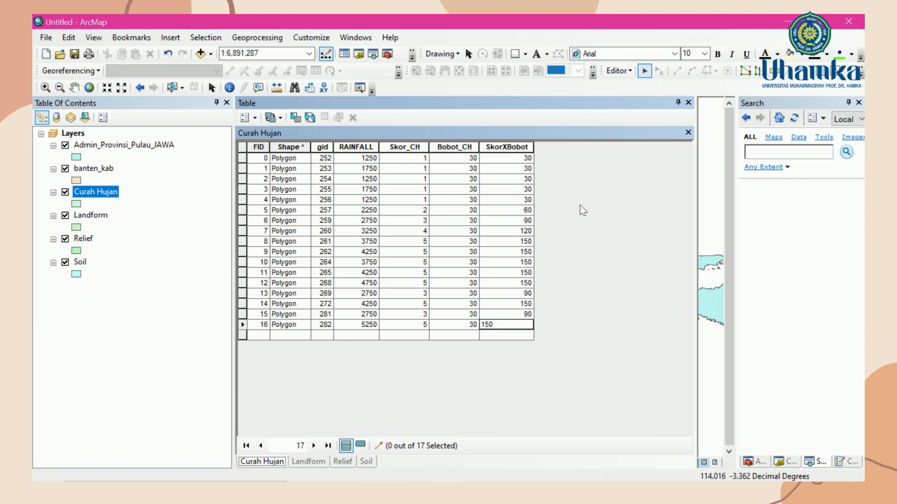
Save the Curah Hujan table edits and stop the edit session
click(619, 71)
click(696, 119)
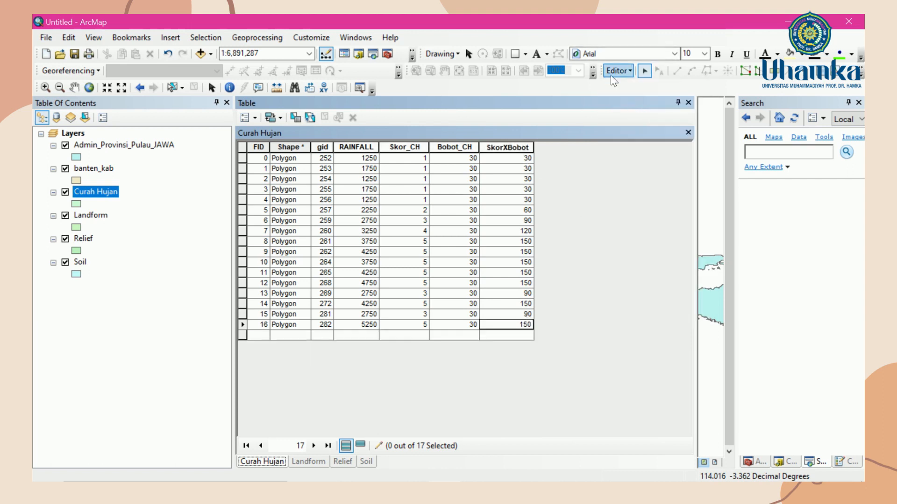
click(611, 76)
click(651, 98)
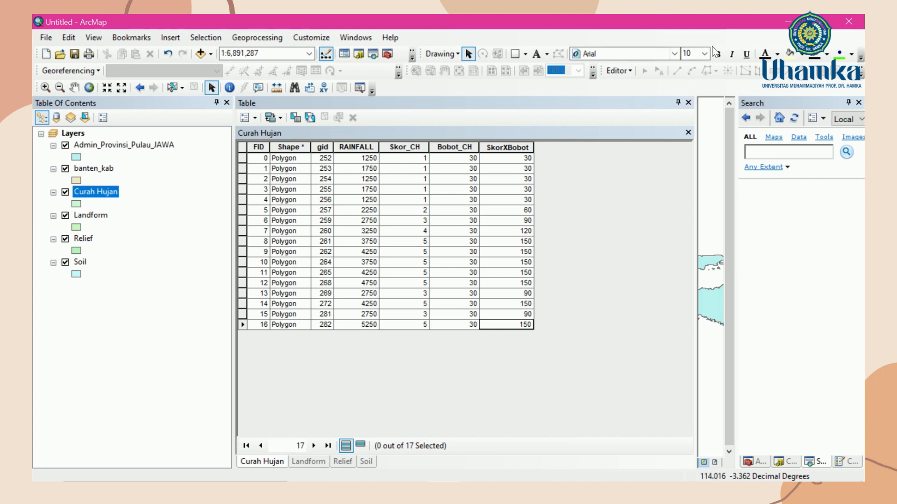
Collapse the attribute table, search for the "intersect" tool and open Intersect (Analysis)
click(679, 103)
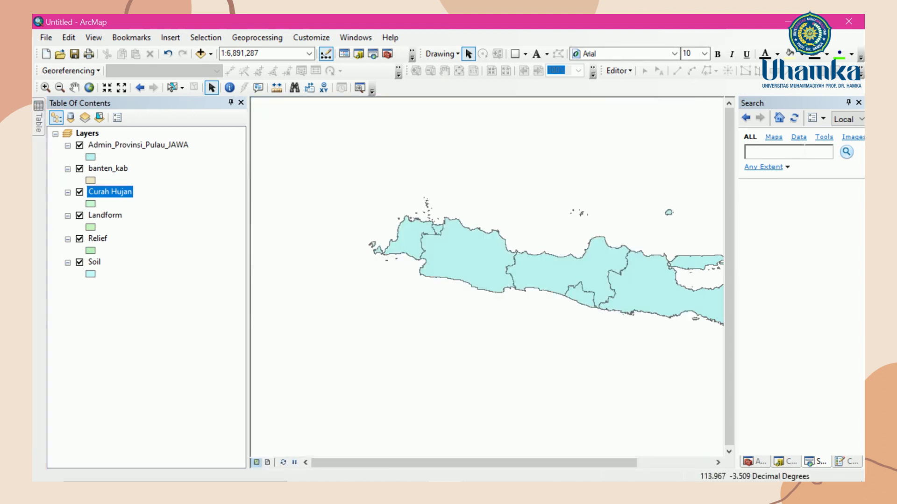
click(789, 152)
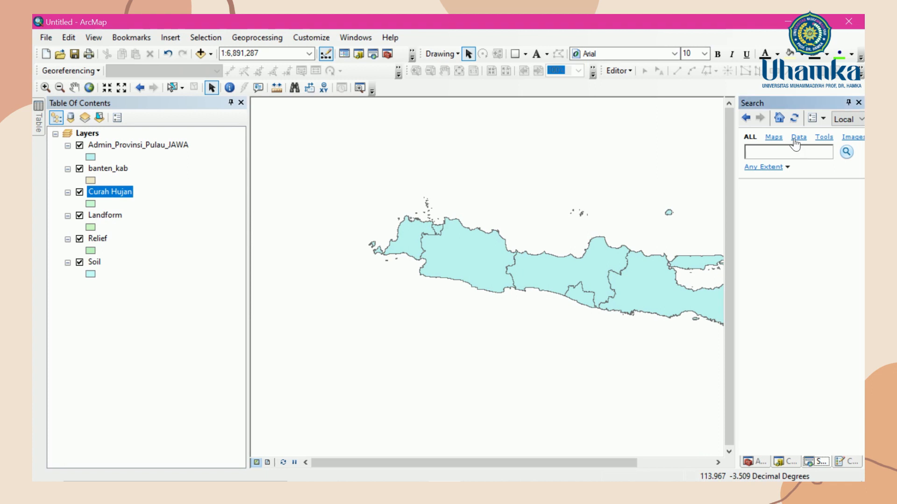
text(intersect)
key(Return)
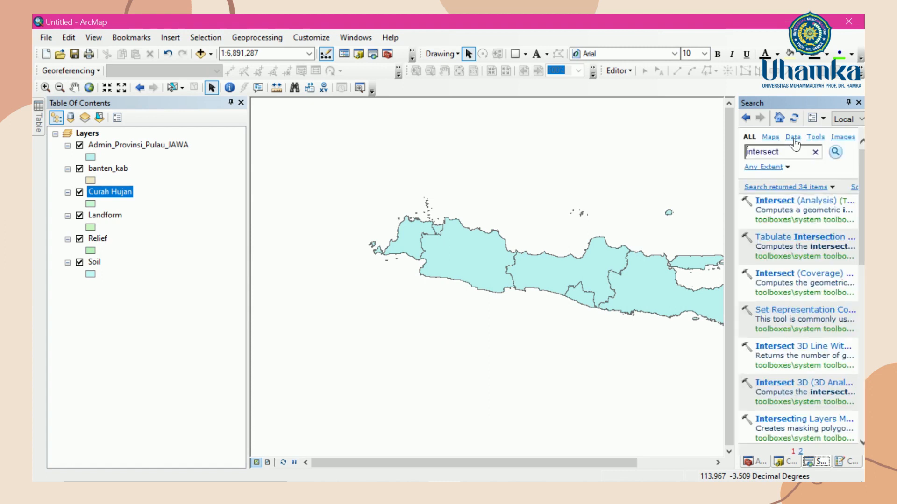
click(798, 200)
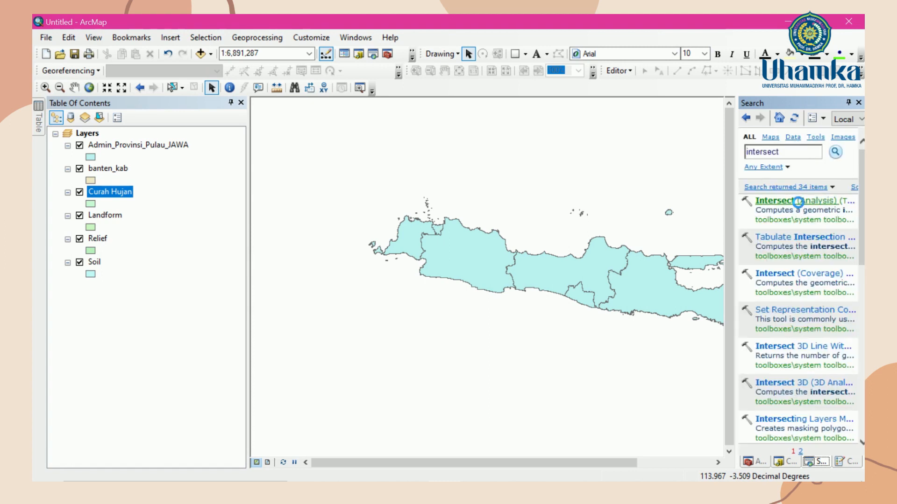
drag(200, 79, 435, 132)
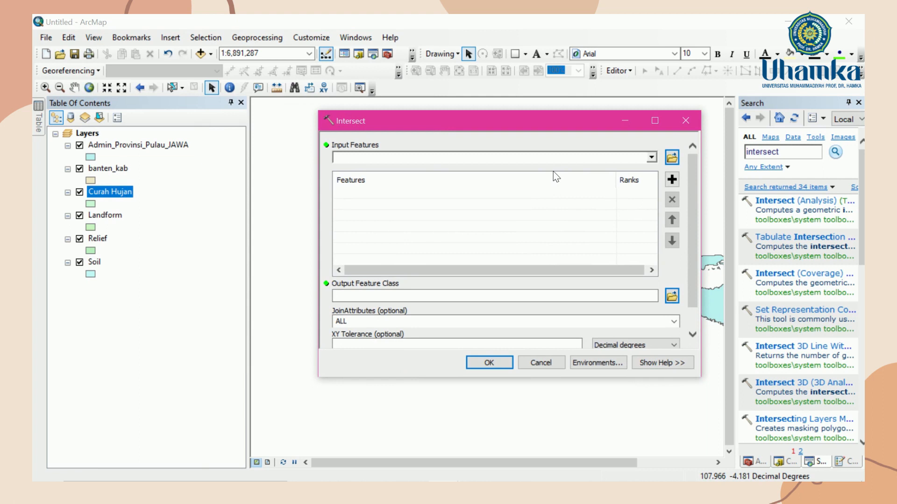
Add Curah Hujan, Landform, Relief and Soil as the input features of the Intersect tool
click(651, 158)
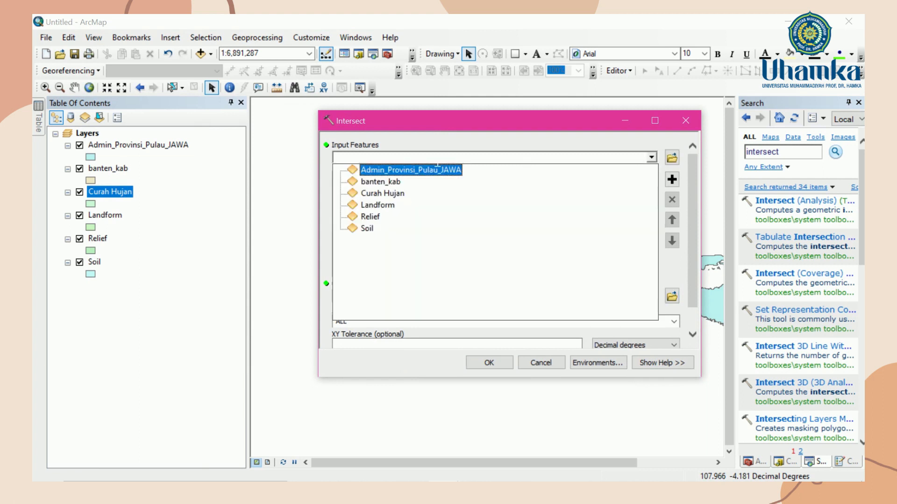
click(382, 194)
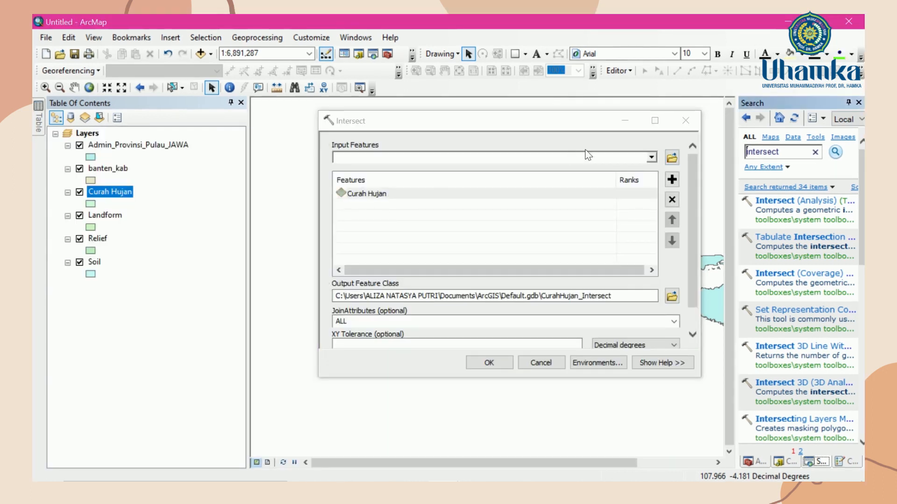
click(652, 156)
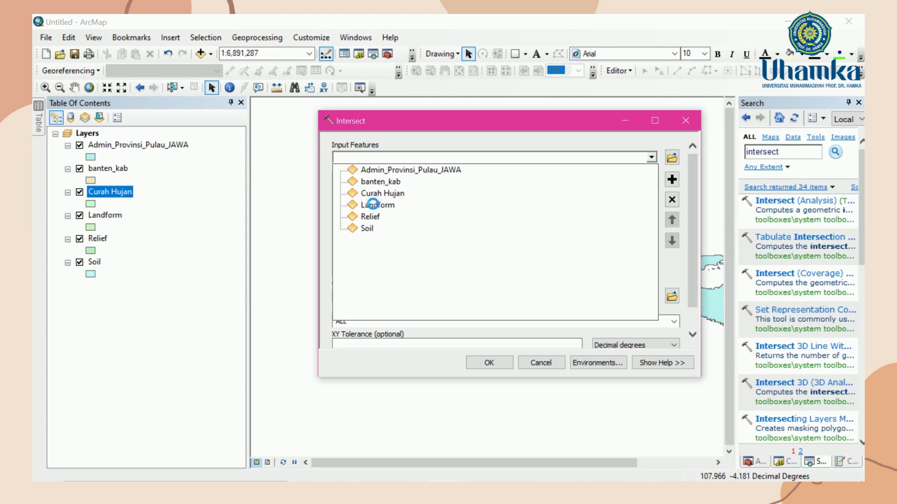
click(368, 205)
click(652, 157)
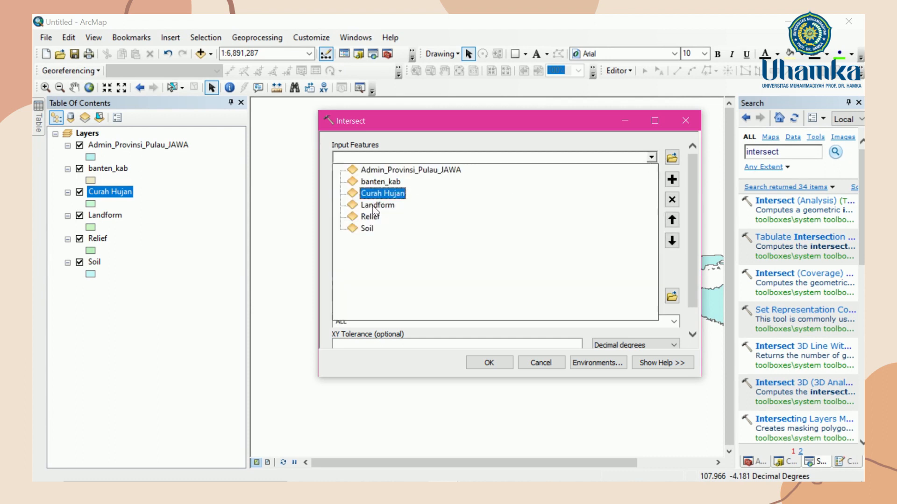
click(370, 217)
click(652, 157)
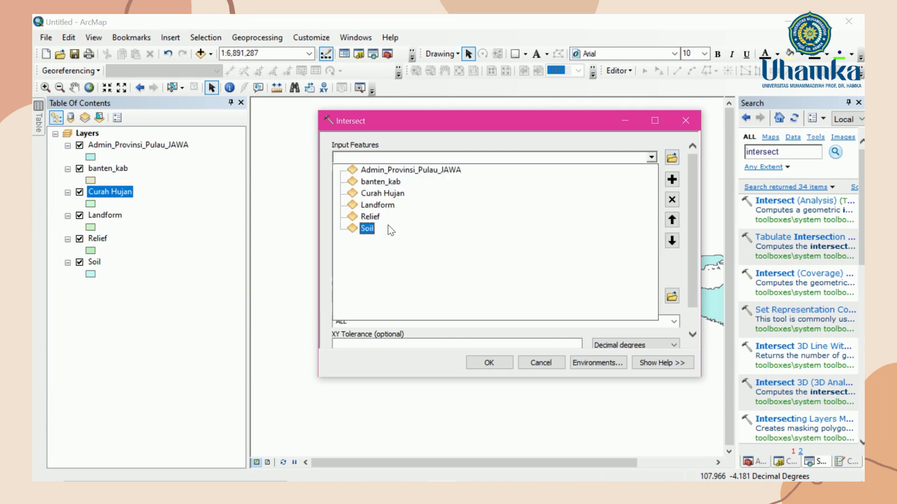
click(365, 229)
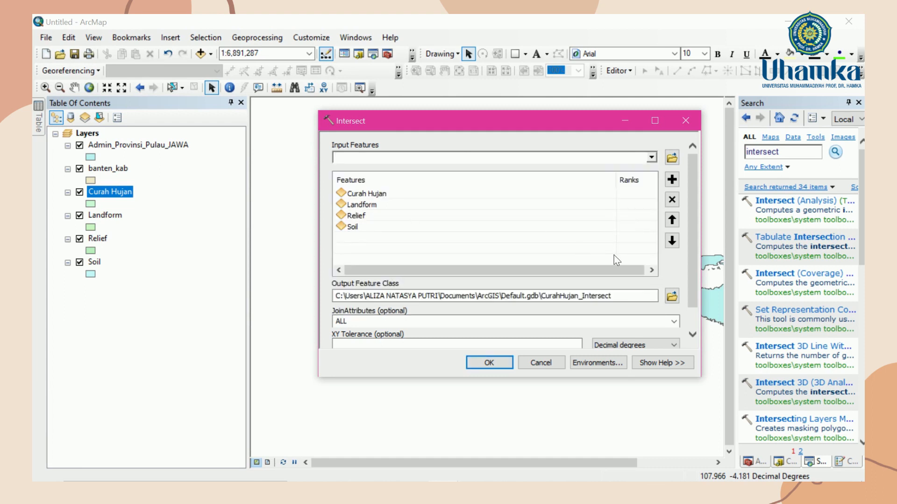
Browse for the Intersect output location and go up to the Folder Connections level
click(672, 296)
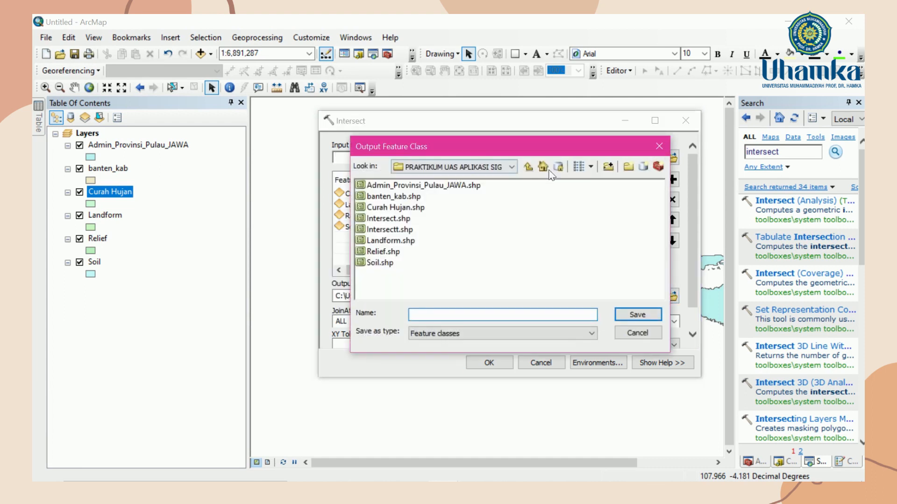
click(528, 167)
click(528, 167)
click(528, 167)
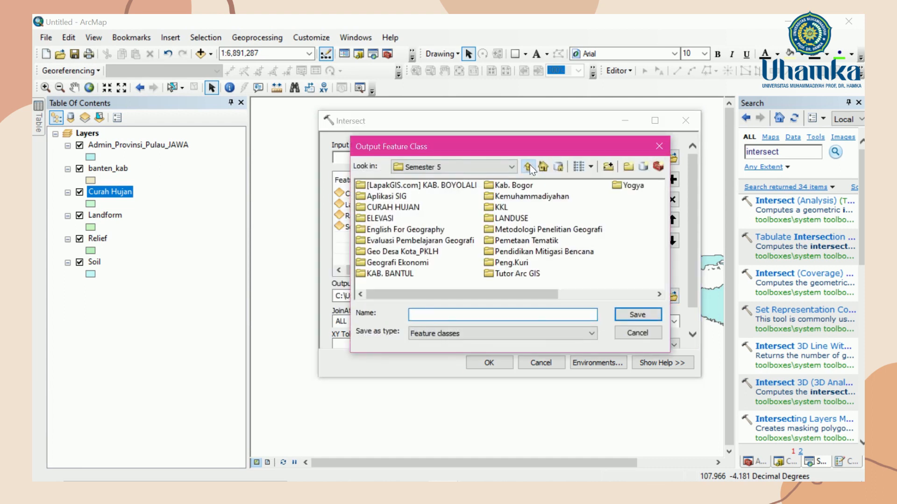
click(528, 166)
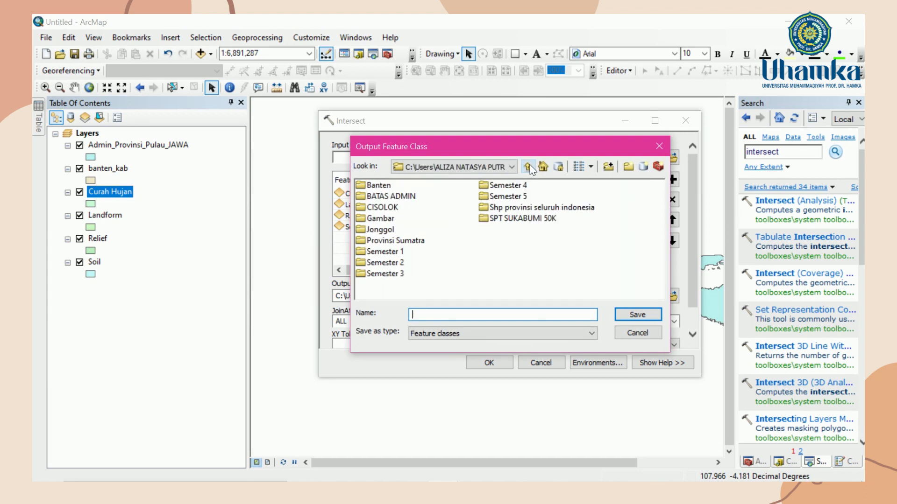
click(528, 166)
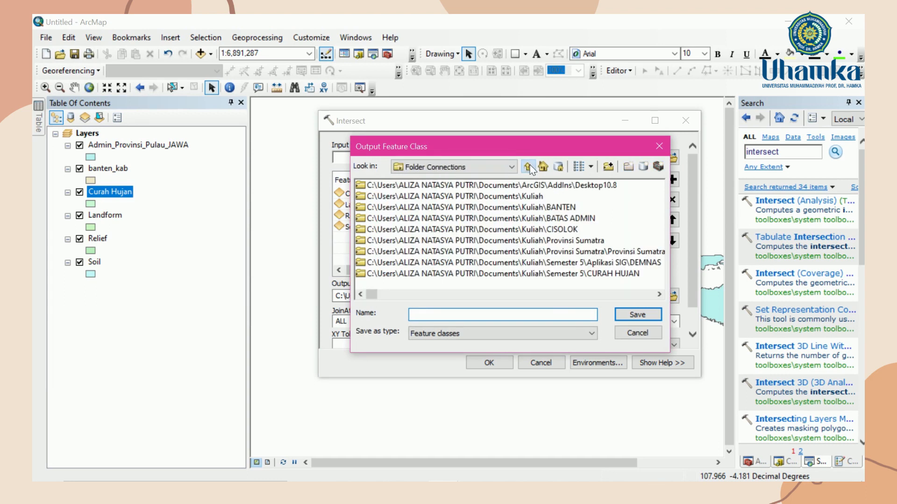
Connect to the folder PRAKTIKUM UAS APLIKASI SIG (1) in Downloads as the output location
click(612, 167)
click(376, 272)
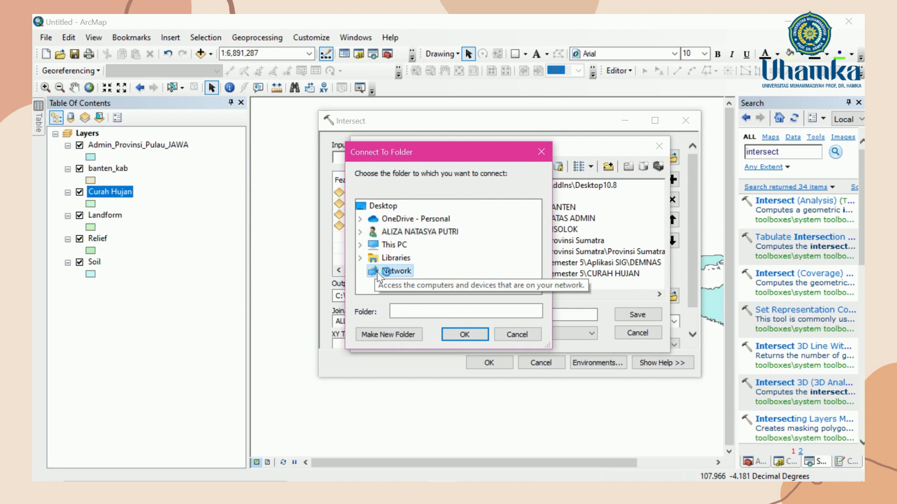
click(363, 244)
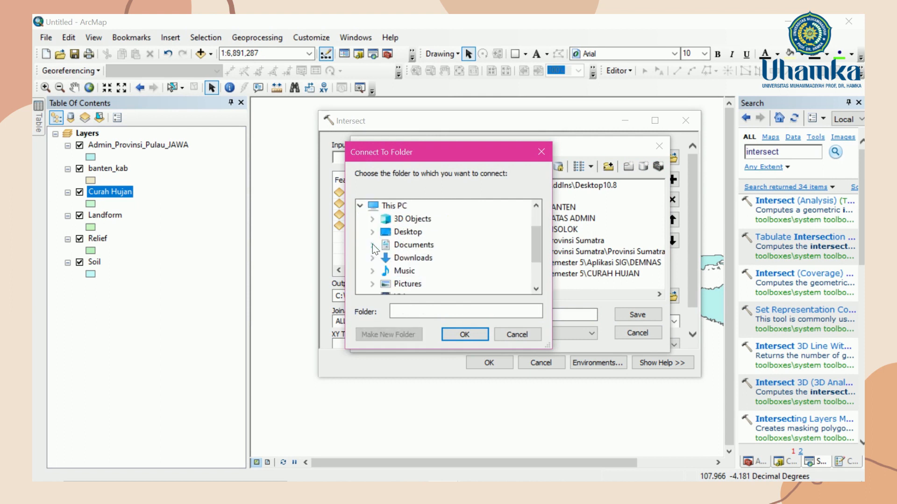
double_click(402, 259)
scroll(441, 249, down, 1)
scroll(440, 249, down, 4)
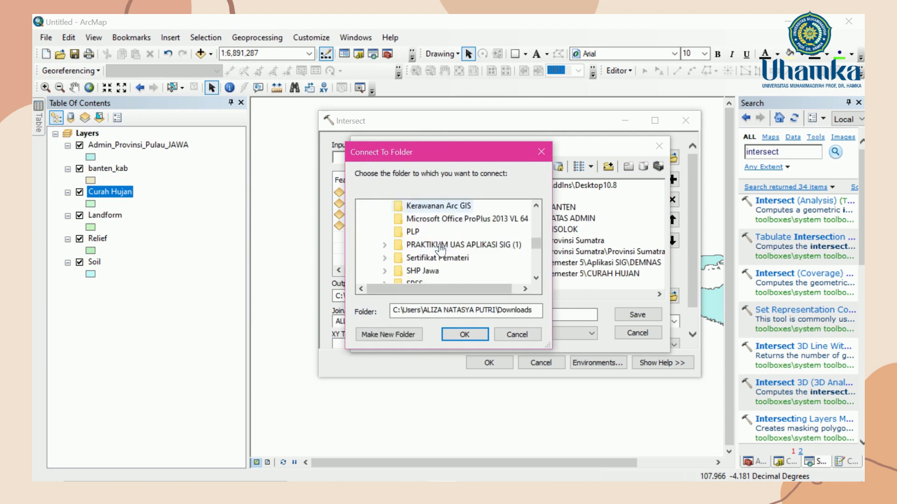
scroll(440, 247, up, 1)
click(442, 245)
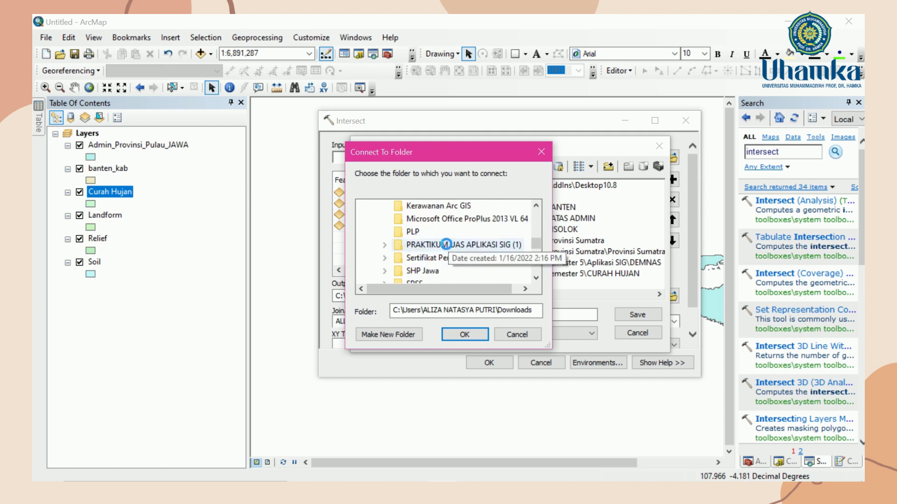
scroll(435, 271, down, 1)
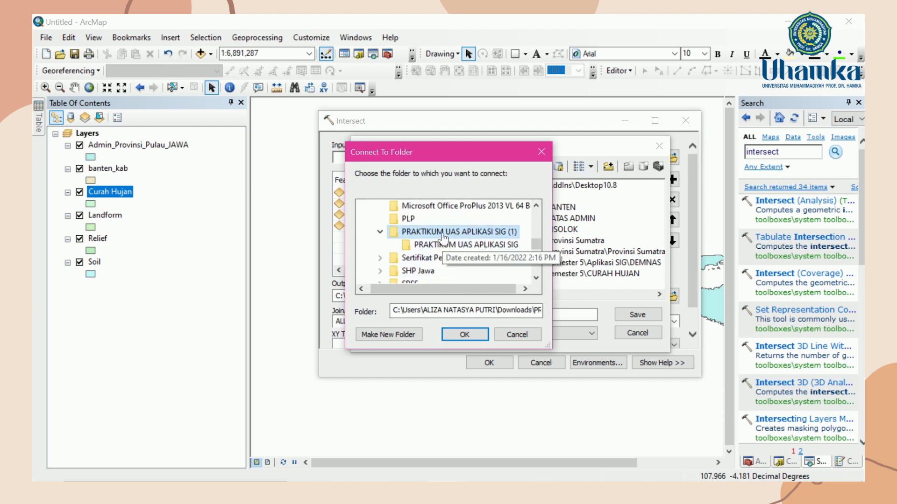
click(465, 335)
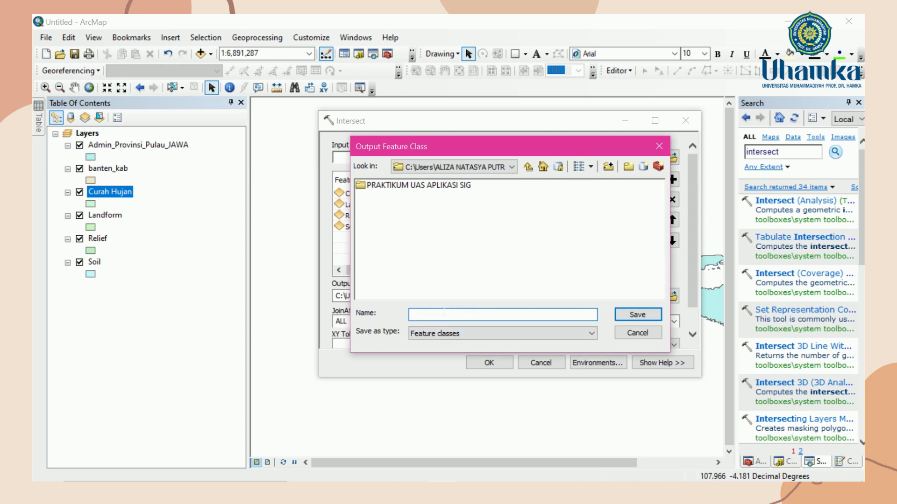
Name the output feature class Intersect, save it in the connected folder and run the Intersect tool
text(Intersect)
click(634, 317)
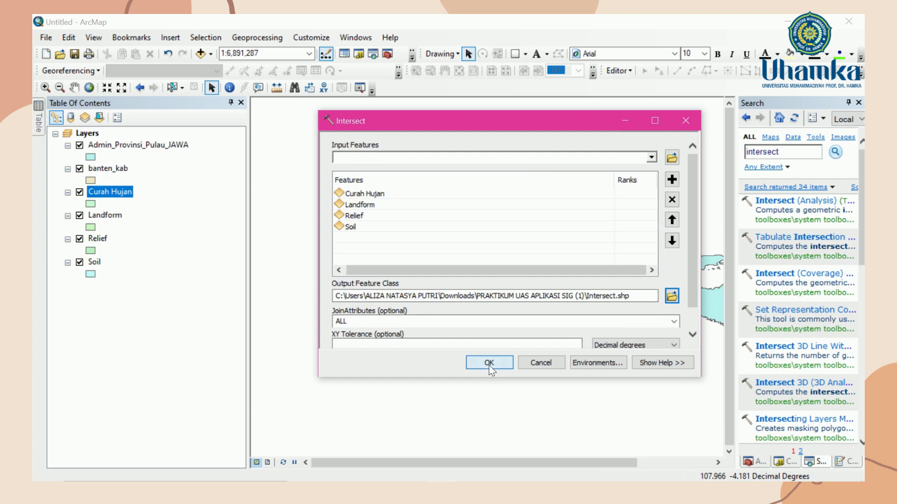
click(489, 363)
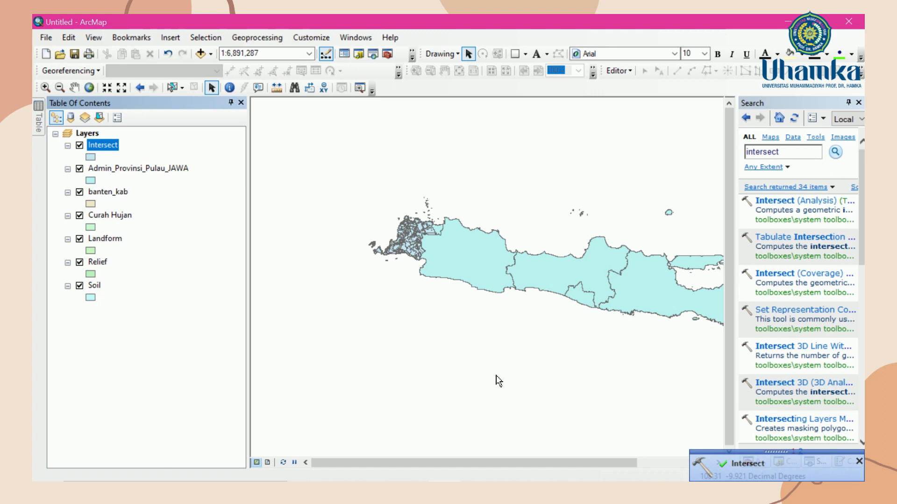
Open the Intersect layer's attribute table and undock it to a large window
right_click(97, 147)
click(180, 184)
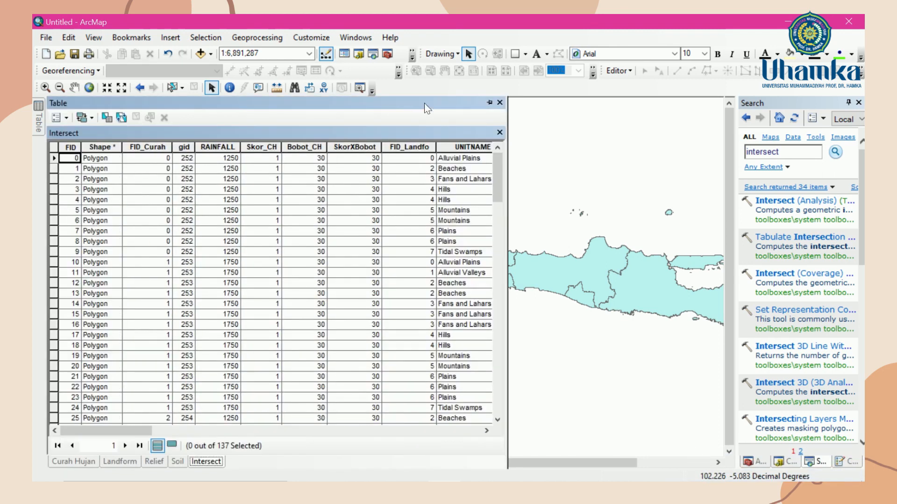
double_click(424, 103)
double_click(449, 104)
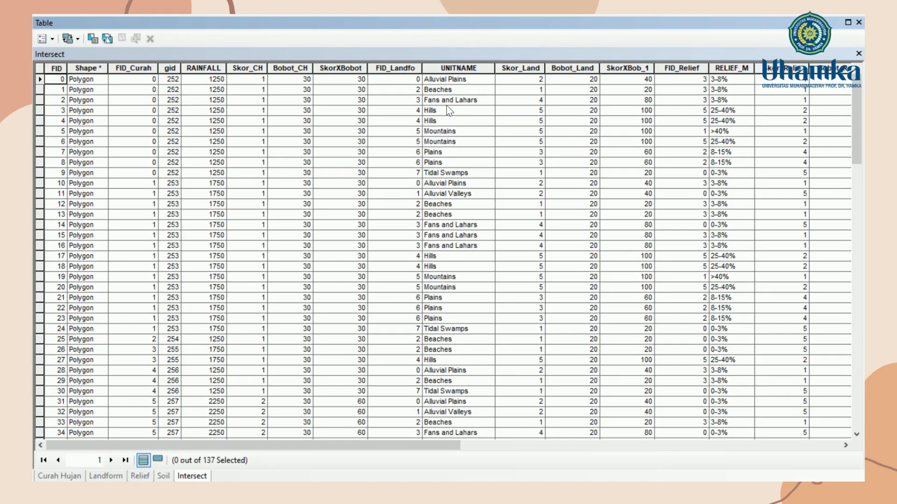
Add a Long Integer field named Total_Skor to the Intersect attribute table
drag(219, 445, 711, 444)
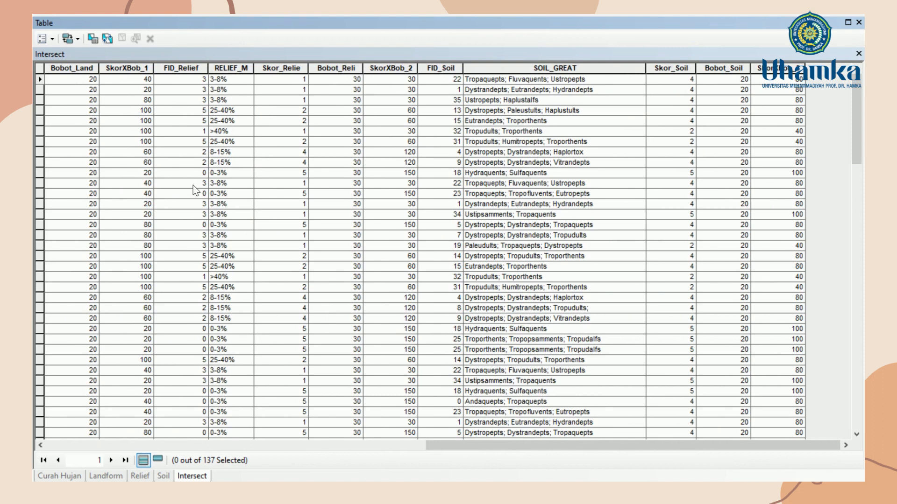
click(51, 41)
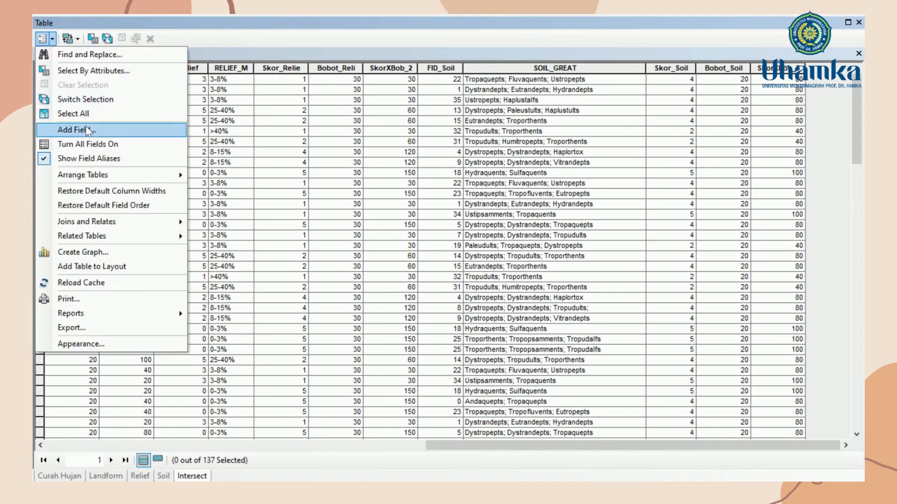
click(87, 130)
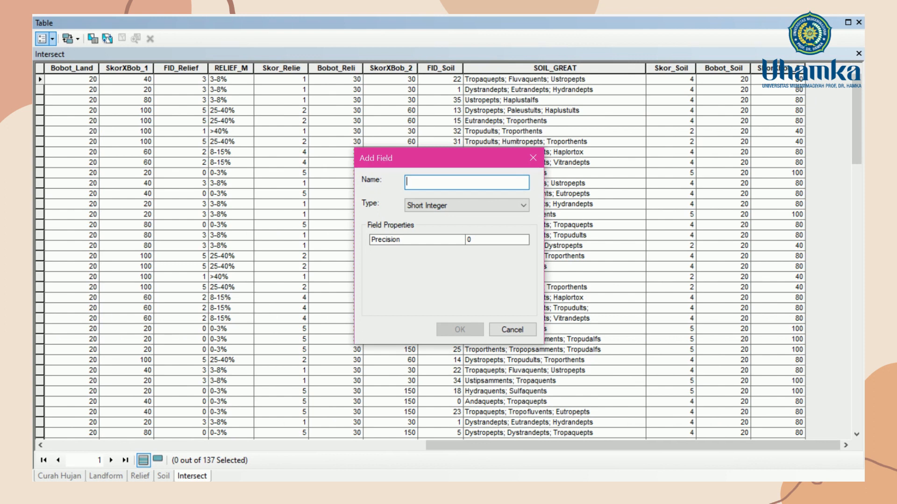
text(T)
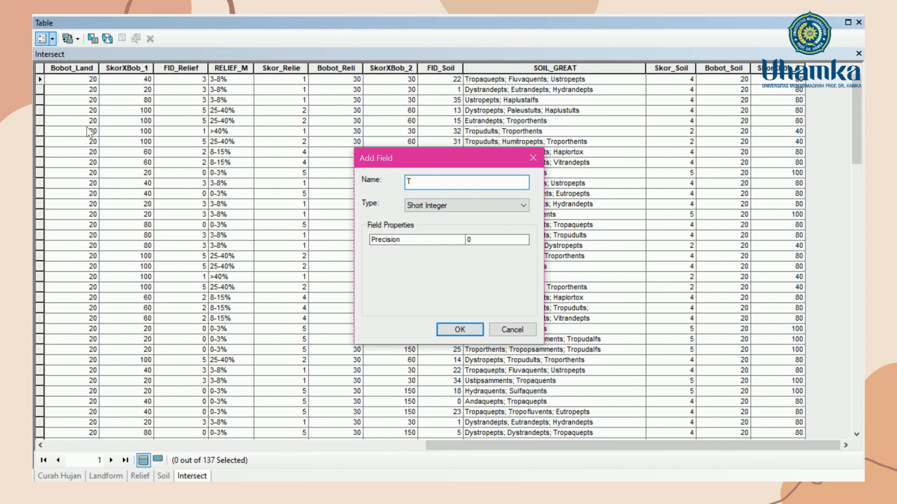
text(otal_Skor)
click(437, 206)
click(429, 221)
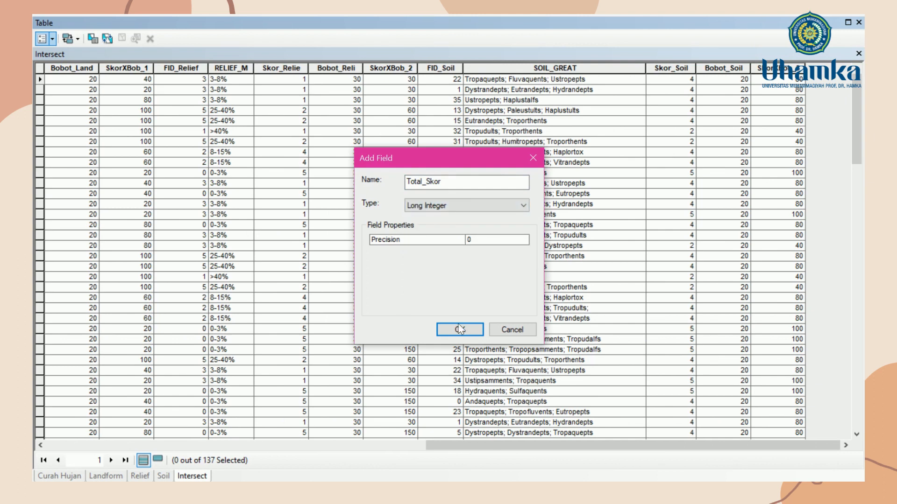
click(460, 330)
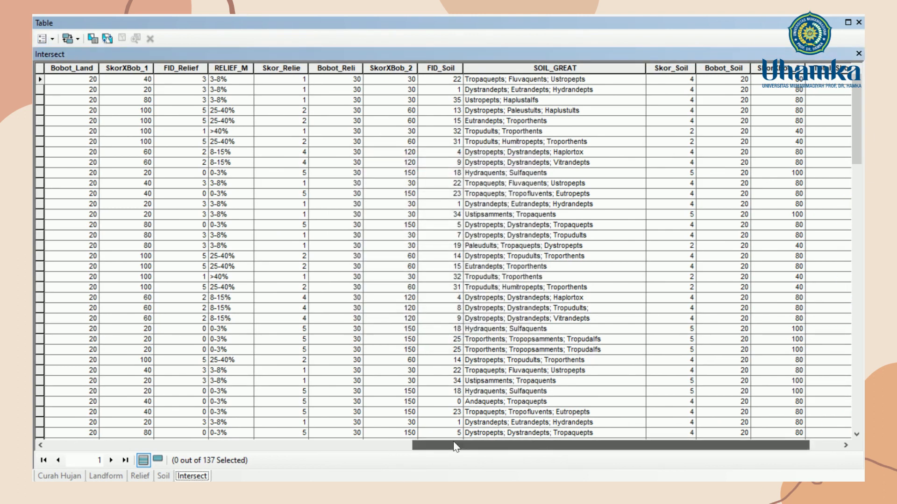
Add a Text field named Klas_Rawan with length 50 to the Intersect attribute table
drag(423, 445, 455, 445)
click(42, 38)
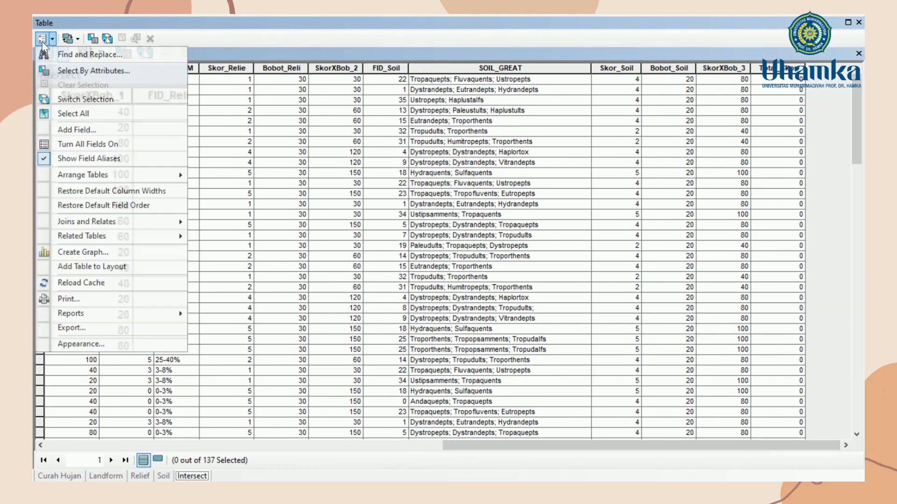
click(65, 128)
text(K)
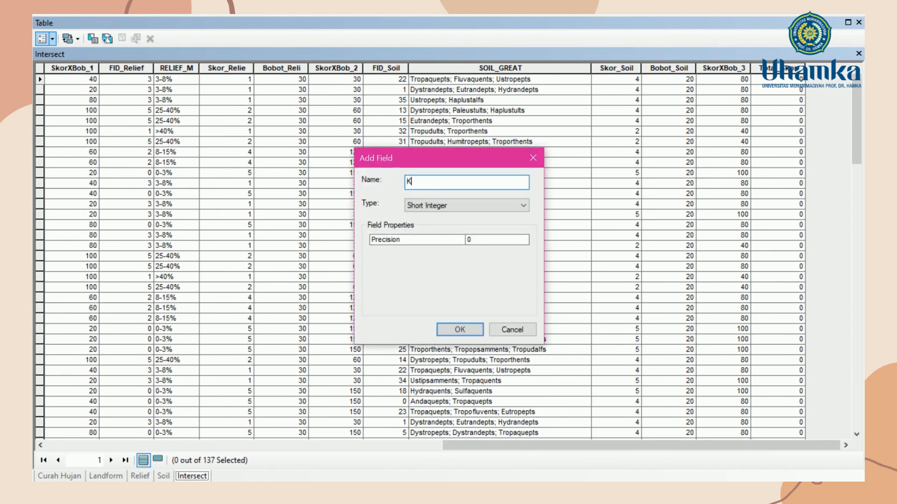
text(las_Rawan)
click(436, 209)
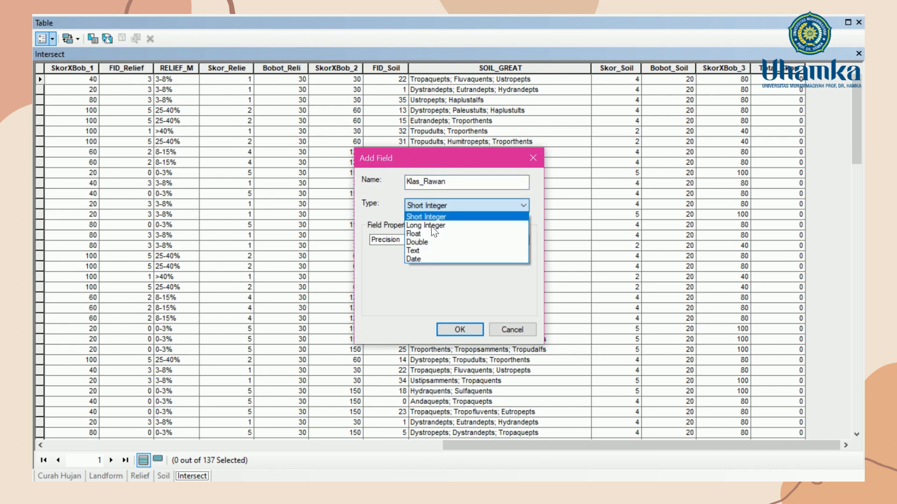
click(429, 252)
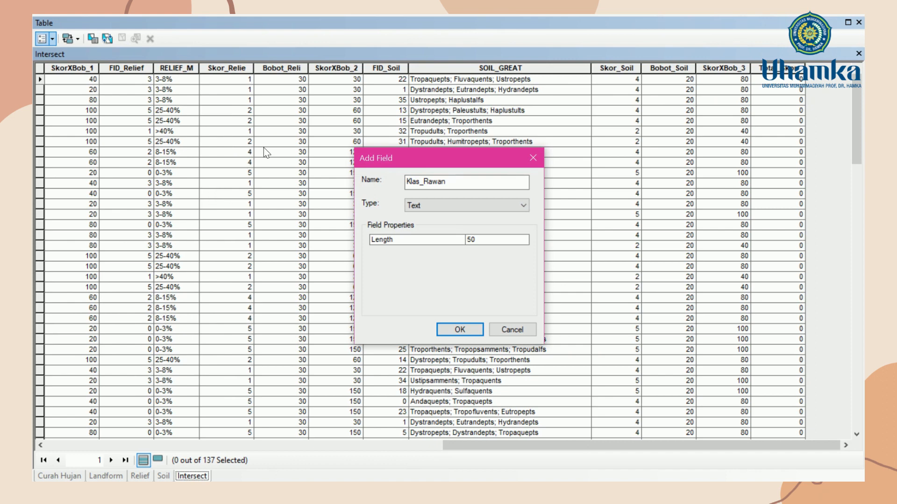
click(471, 330)
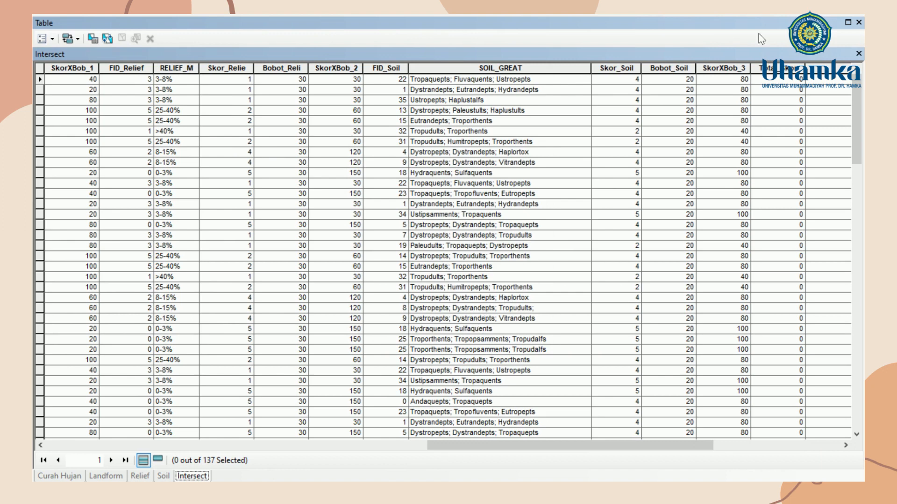
drag(587, 448, 755, 428)
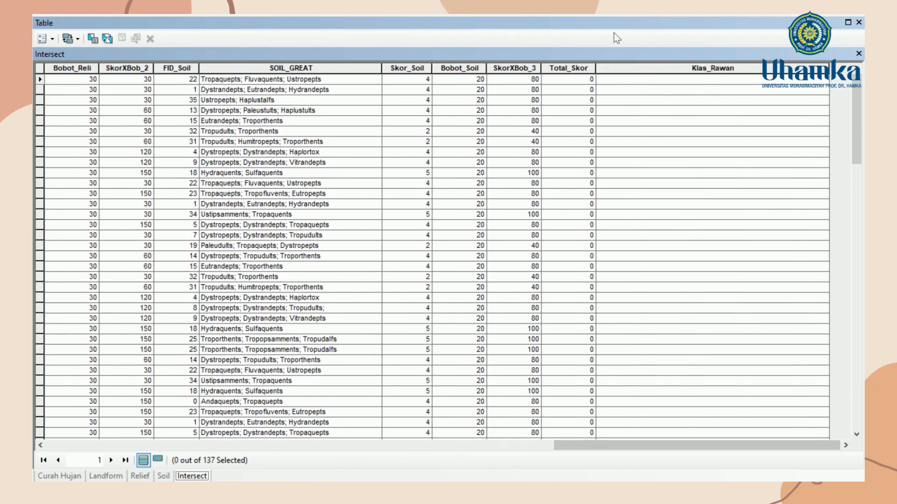
click(574, 65)
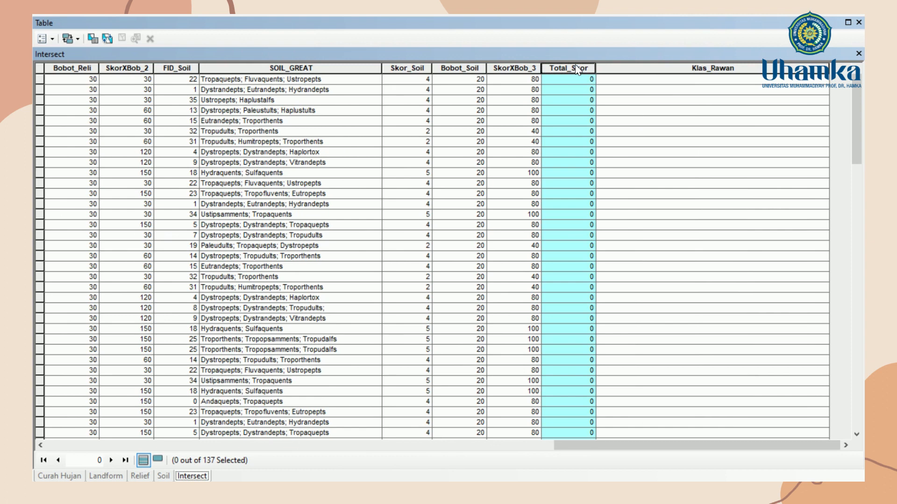
right_click(577, 68)
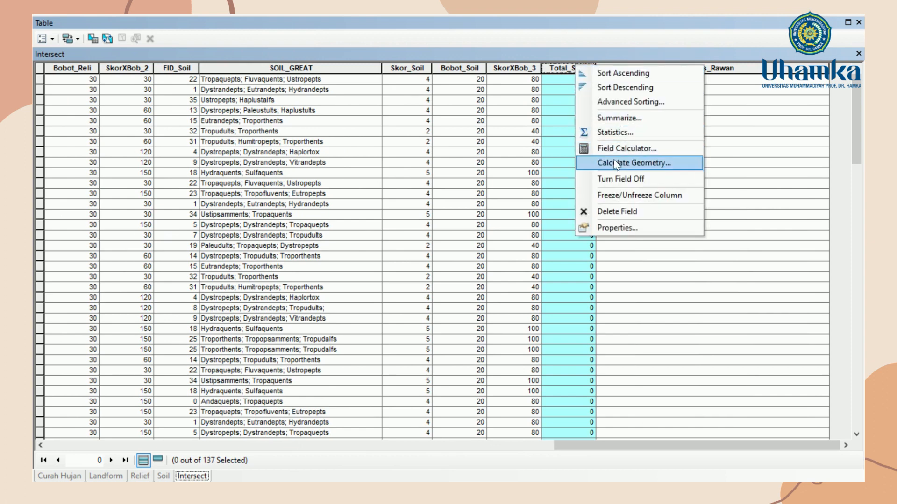
click(612, 147)
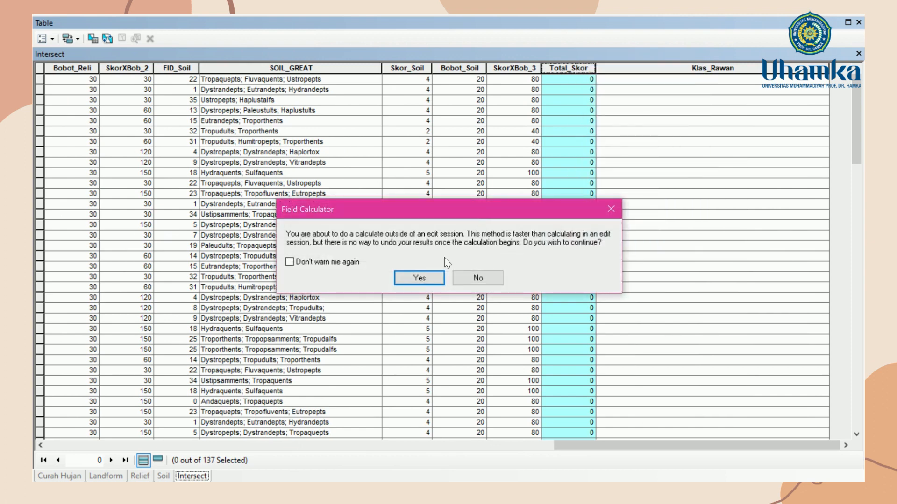
click(420, 278)
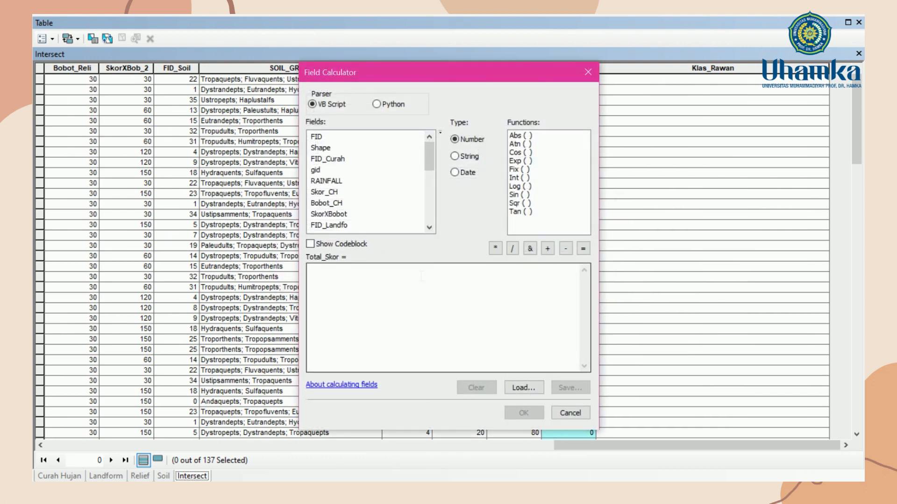
click(589, 75)
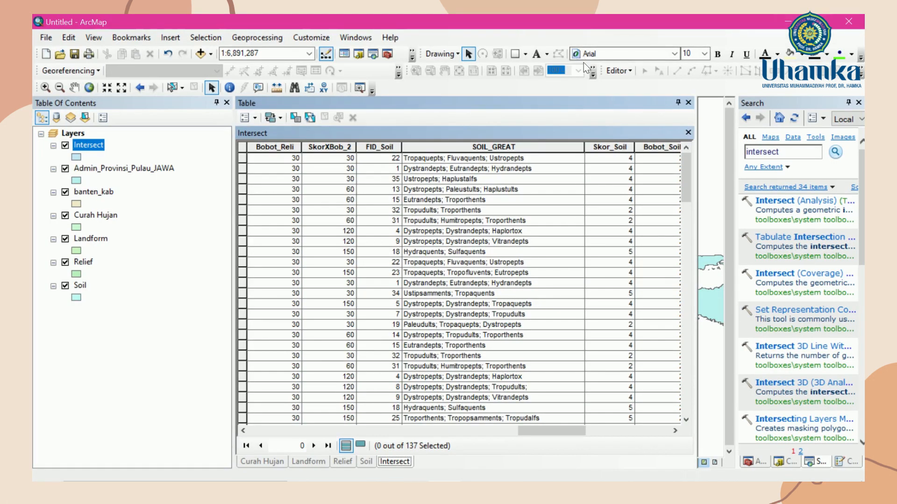
Start an edit session on the Intersect layer
click(618, 71)
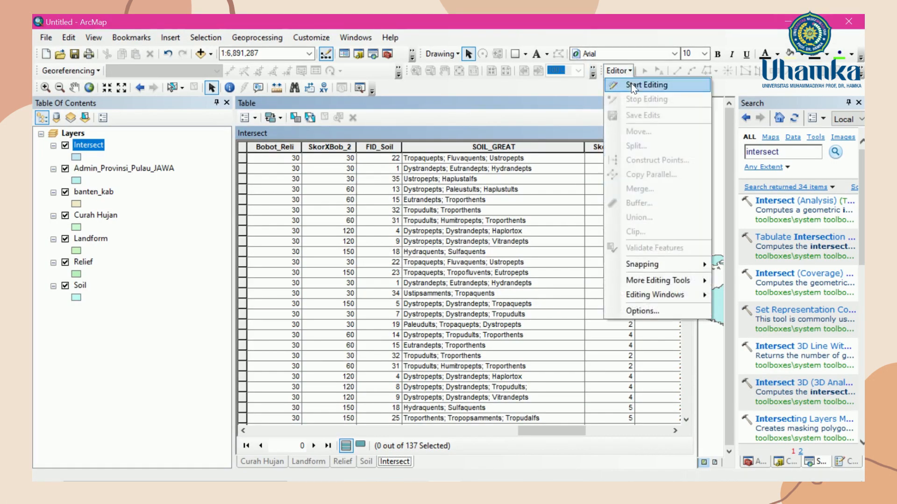
click(637, 84)
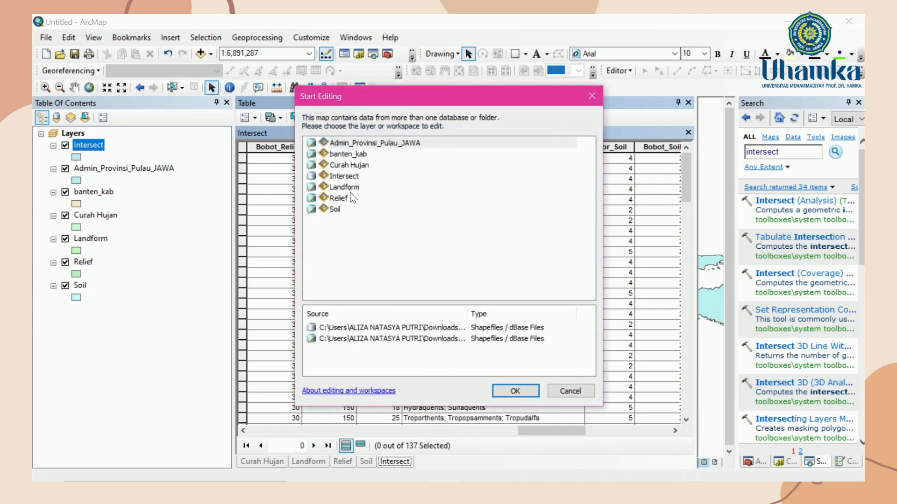
click(345, 177)
click(515, 391)
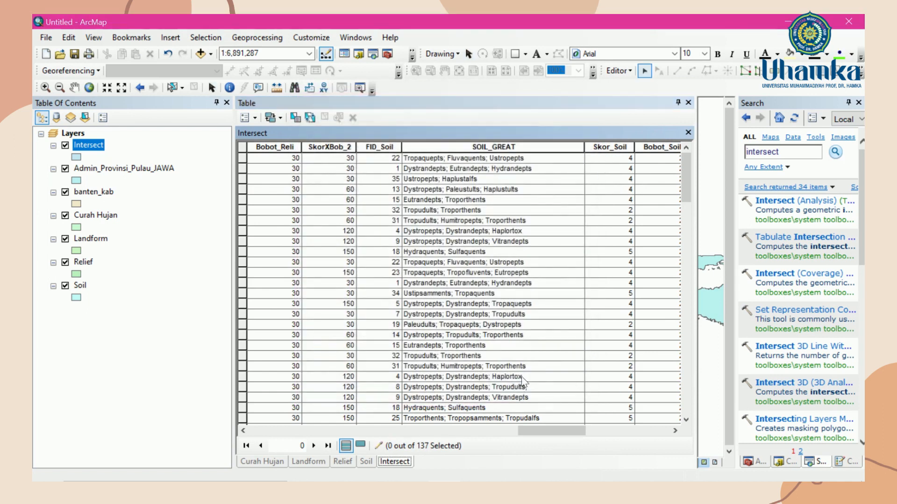
Try to calculate the Total_Skor field with the expression [SkorXBobot] [SkorXBob_1] [SkorXBob_2] [SkorXBob_3] in the undocked Intersect table
double_click(593, 102)
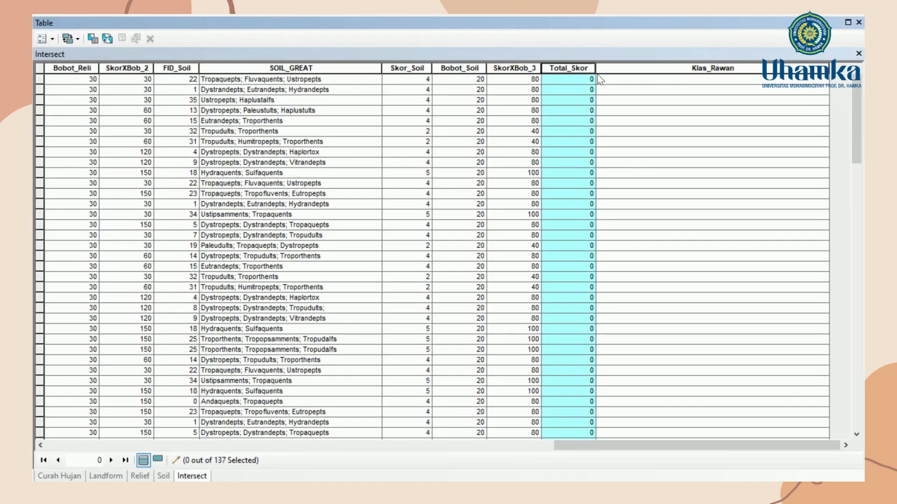
right_click(582, 77)
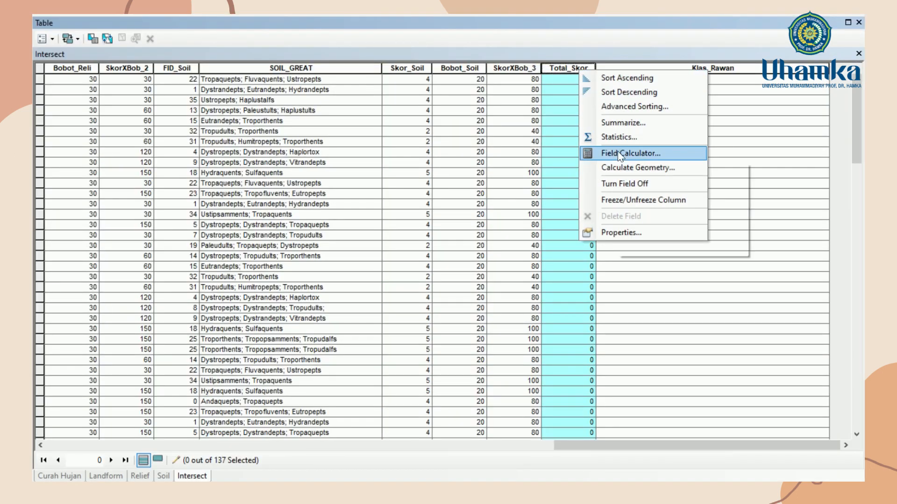
click(618, 151)
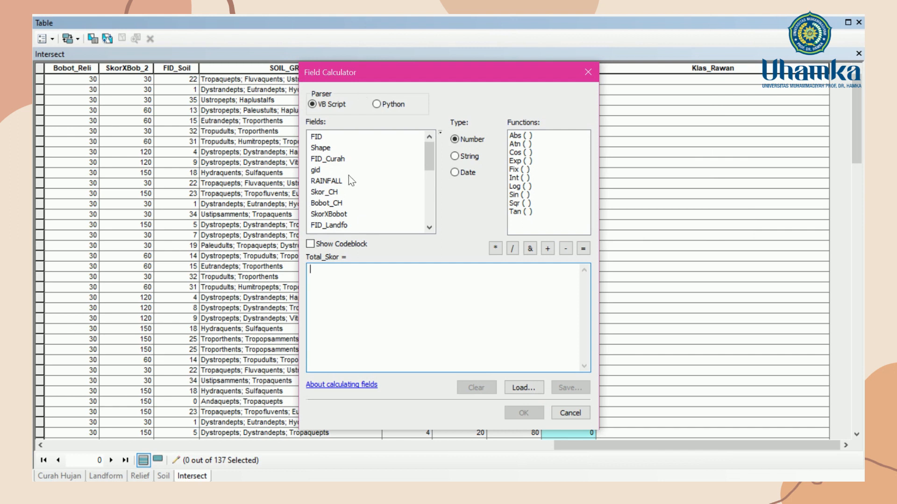
double_click(345, 213)
scroll(353, 209, down, 2)
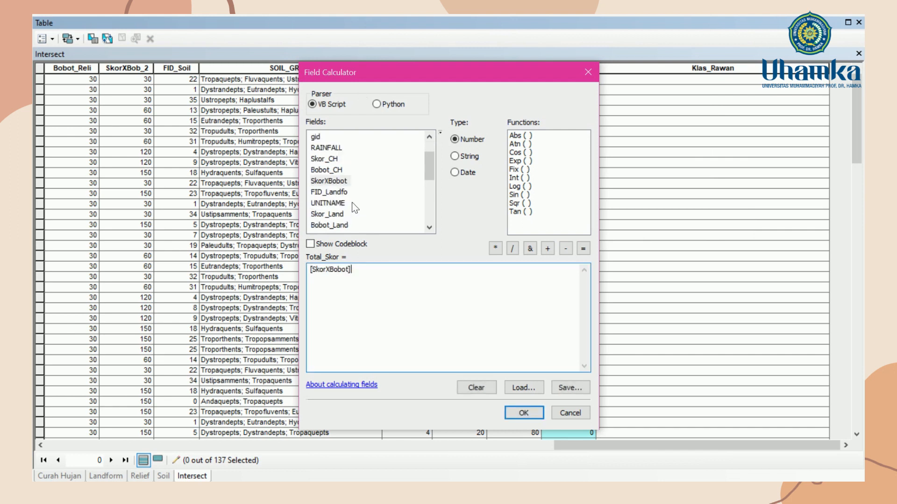
double_click(328, 202)
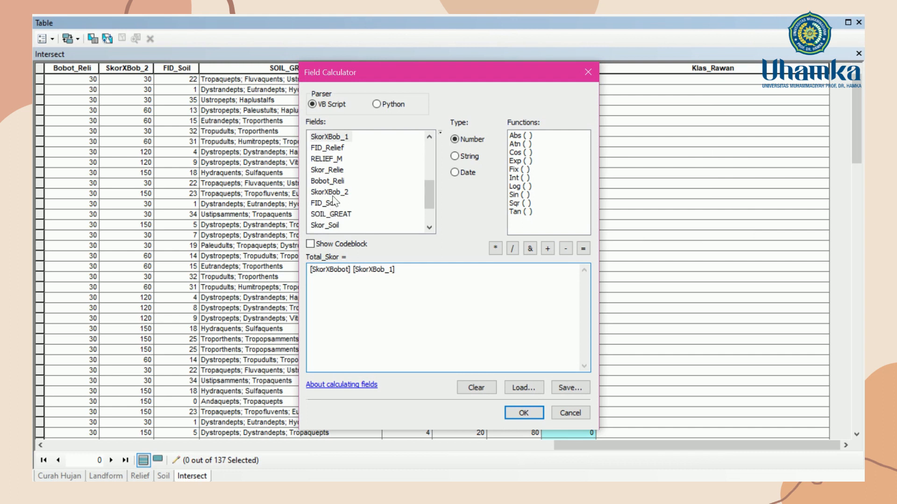
double_click(332, 193)
scroll(334, 195, down, 2)
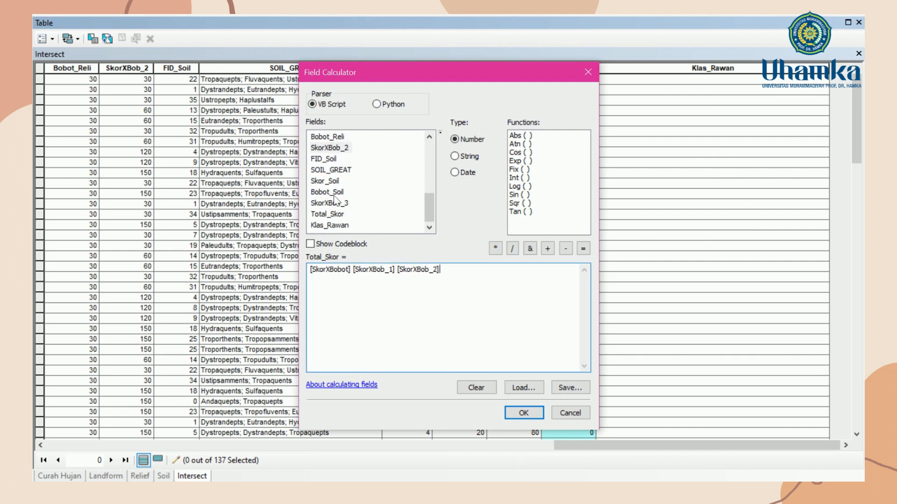
double_click(338, 205)
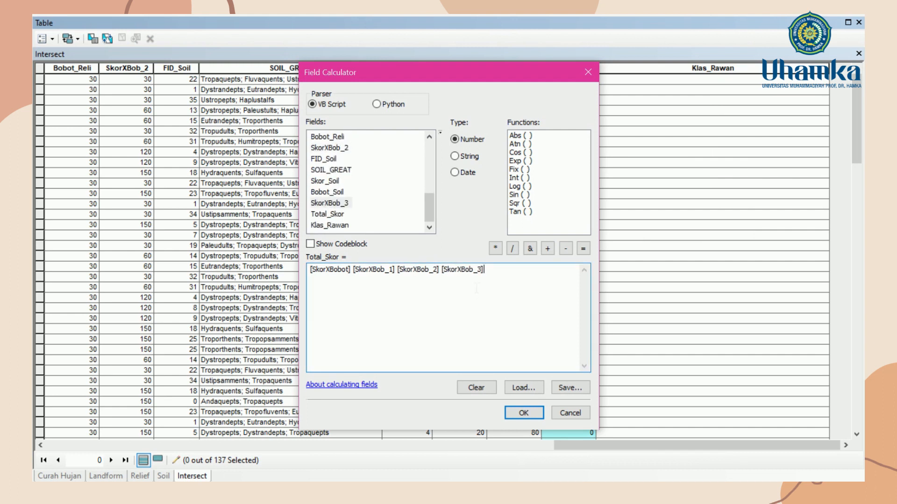
click(517, 413)
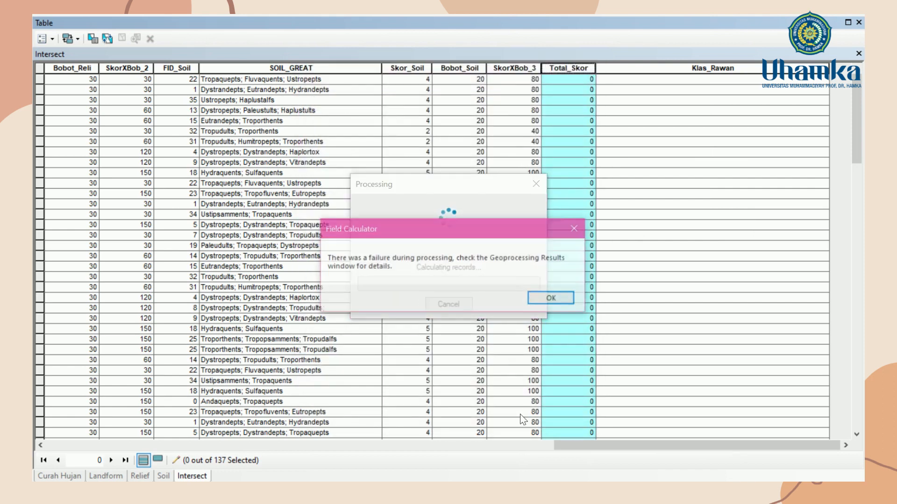
click(545, 300)
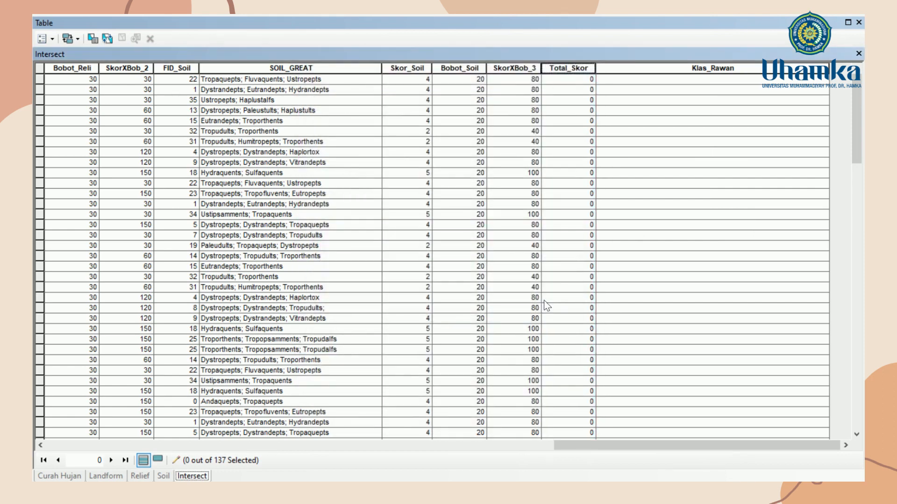
Calculate the Total_Skor field with the expression [SkorXBobot] + [SkorXBob_1] + [SkorXBob_2] + [SkorXBob_3]
right_click(553, 67)
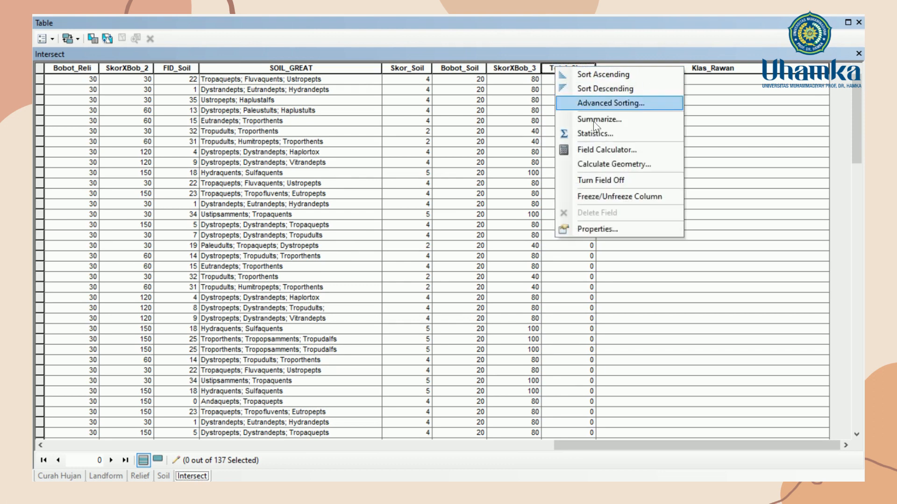
click(607, 154)
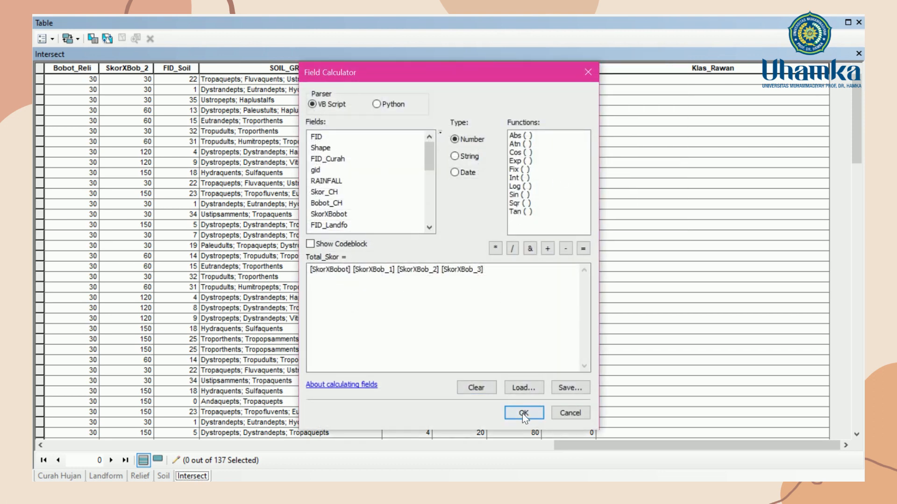
click(350, 270)
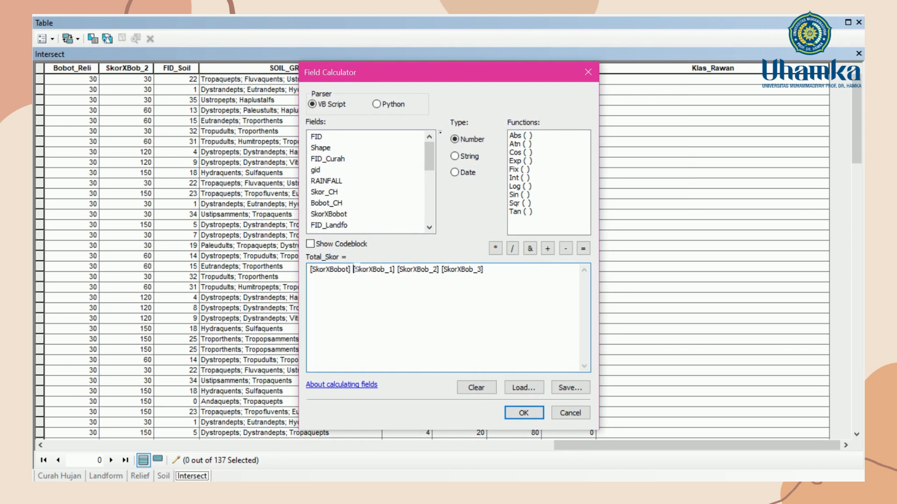
click(549, 248)
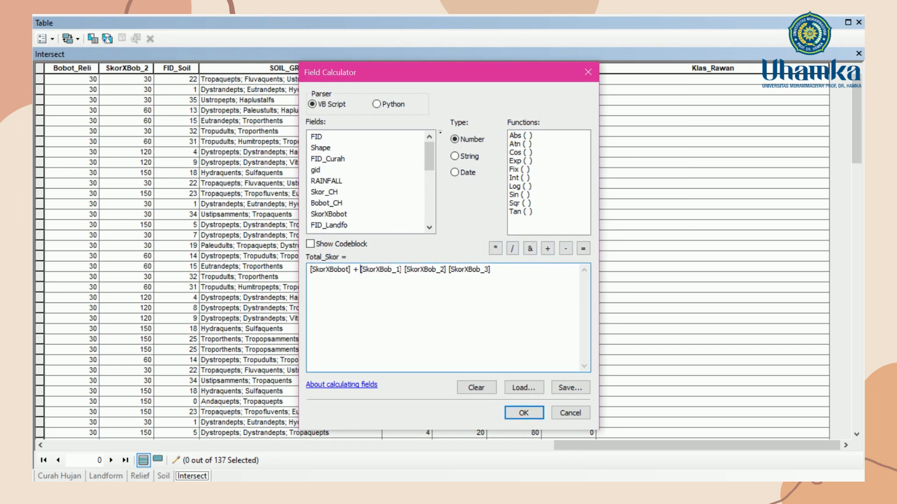
click(550, 250)
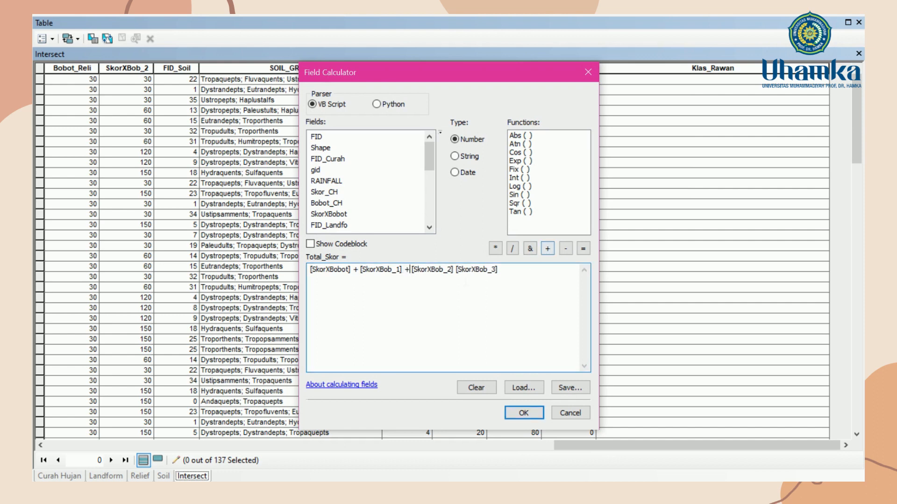
click(457, 270)
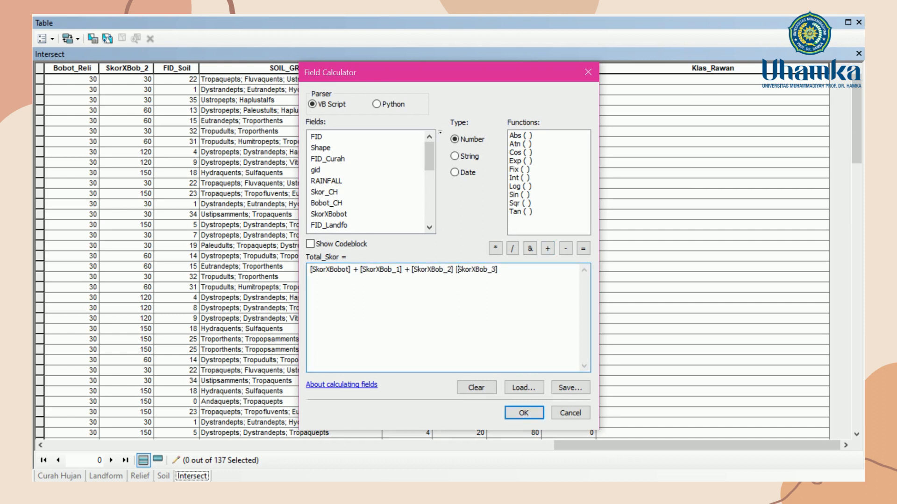
click(550, 253)
click(529, 417)
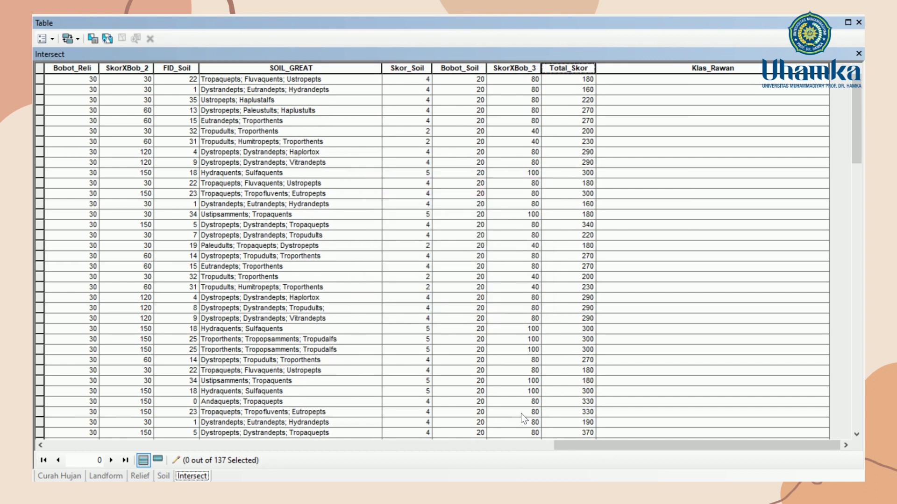
Sort the Intersect table by Total_Skor in ascending order and look through the scores
click(566, 69)
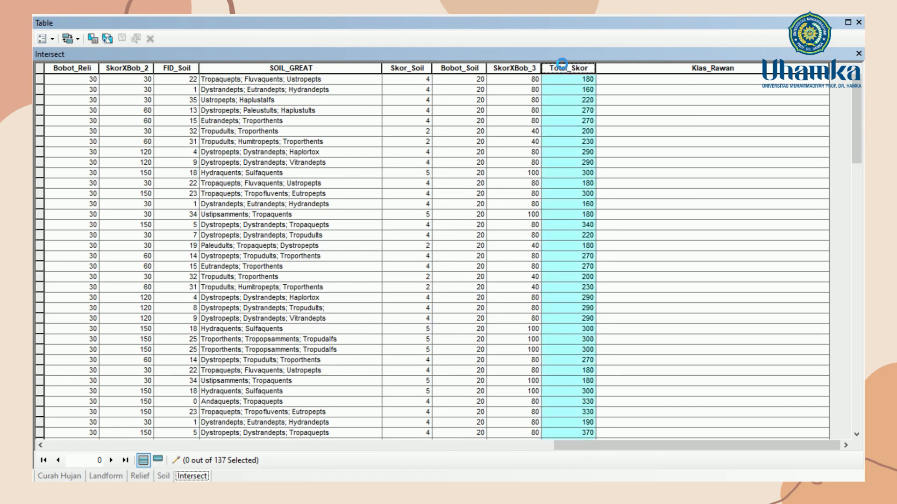
scroll(697, 198, down, 12)
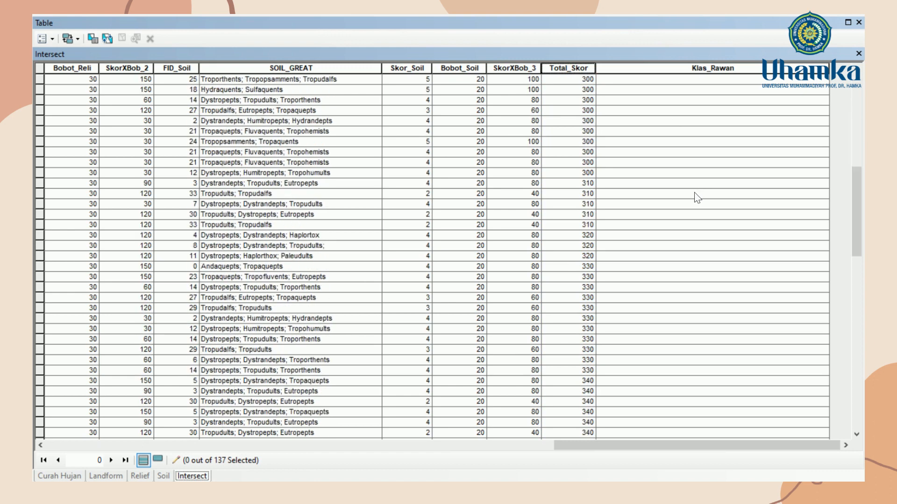
scroll(697, 198, down, 7)
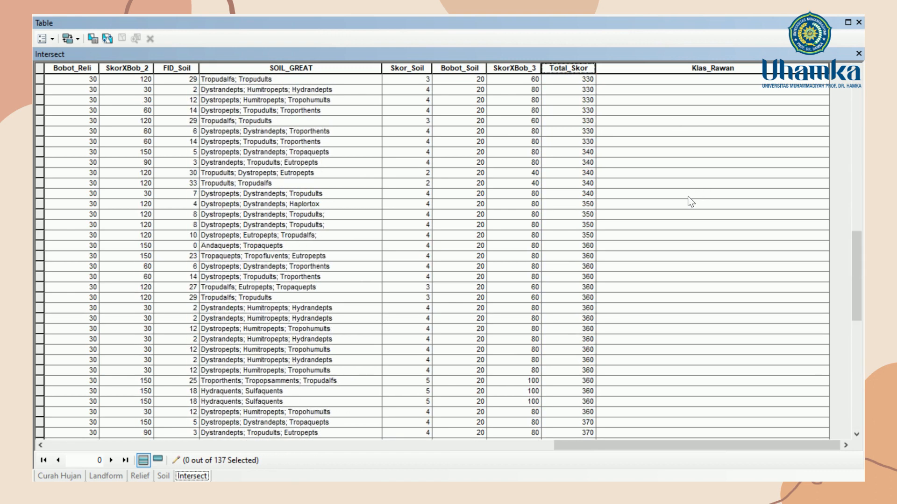
scroll(690, 202, up, 18)
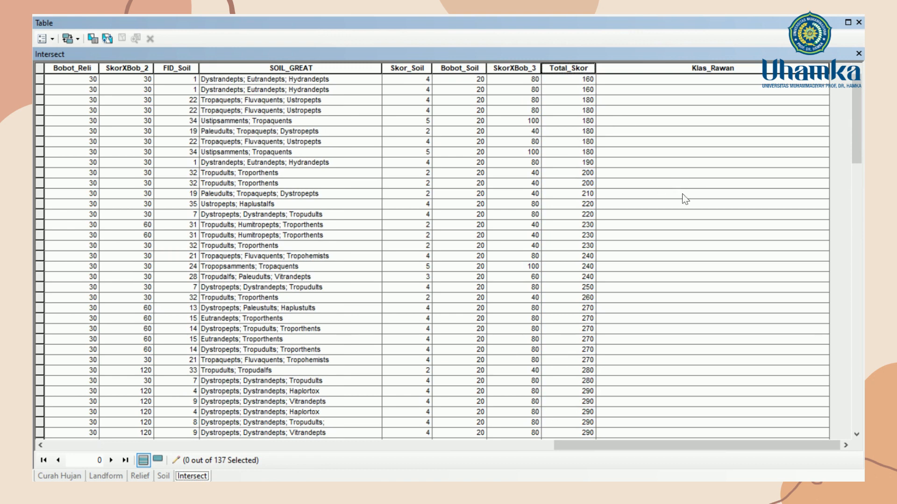
drag(599, 448, 665, 431)
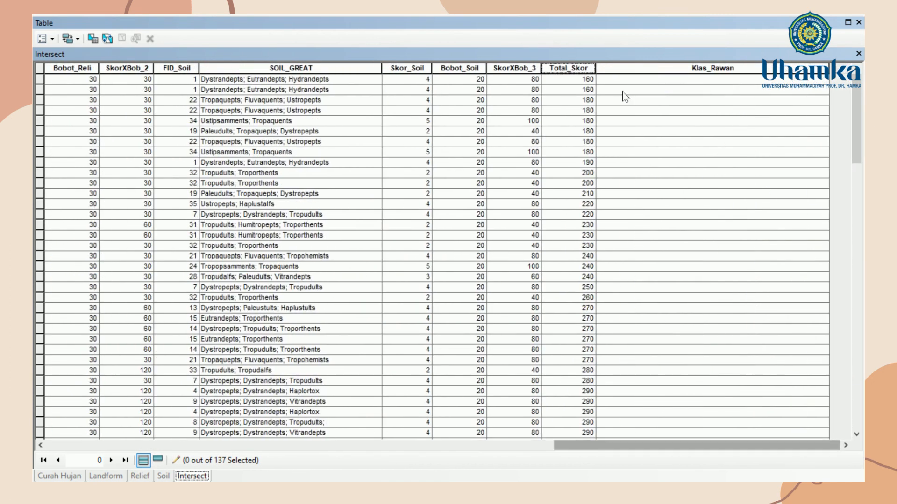
Calculate Klas_Rawan as "Tidak Rawan" for only the records with Total_Skor from 160 to 220, and clear the selection
click(613, 80)
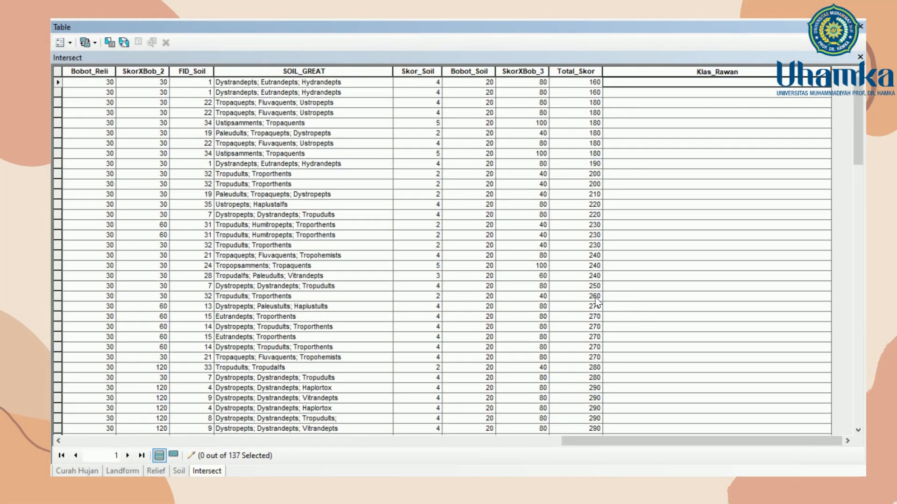
click(58, 82)
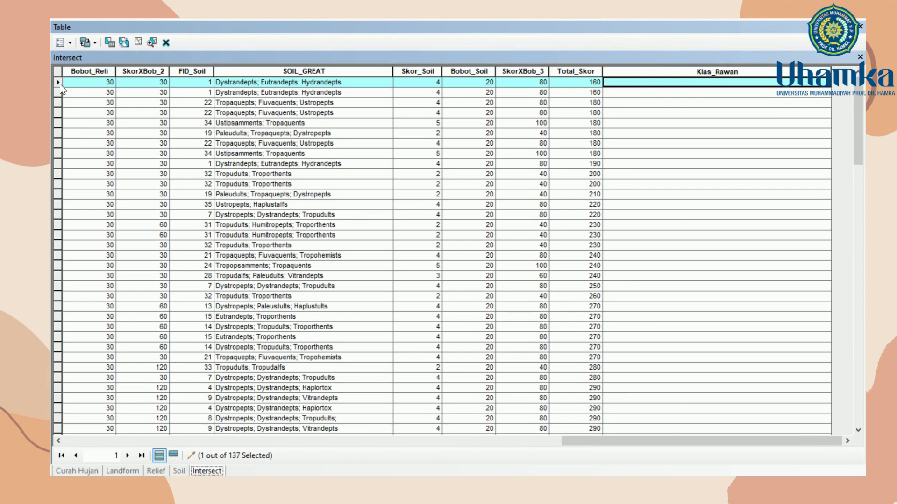
drag(57, 83, 125, 217)
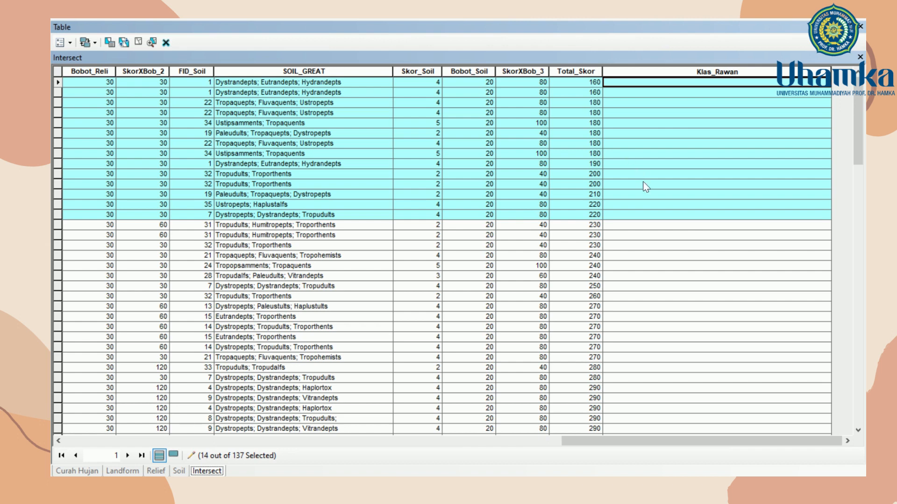
right_click(641, 68)
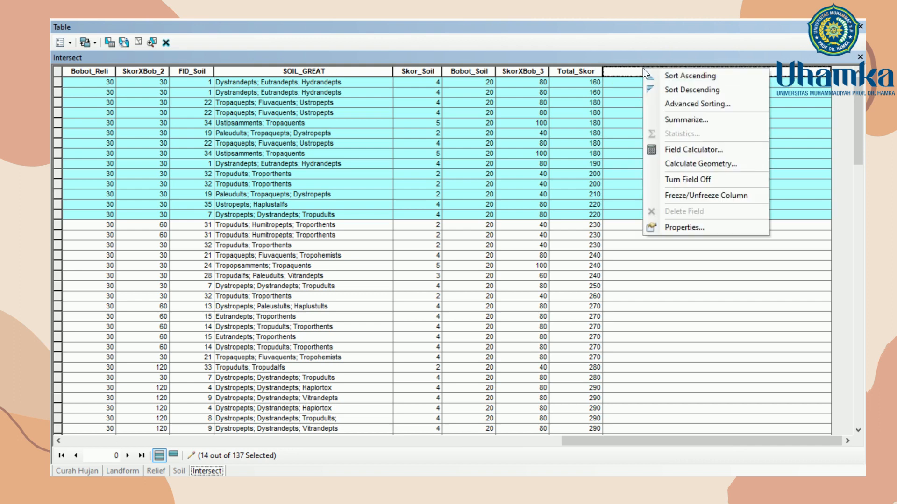
click(704, 144)
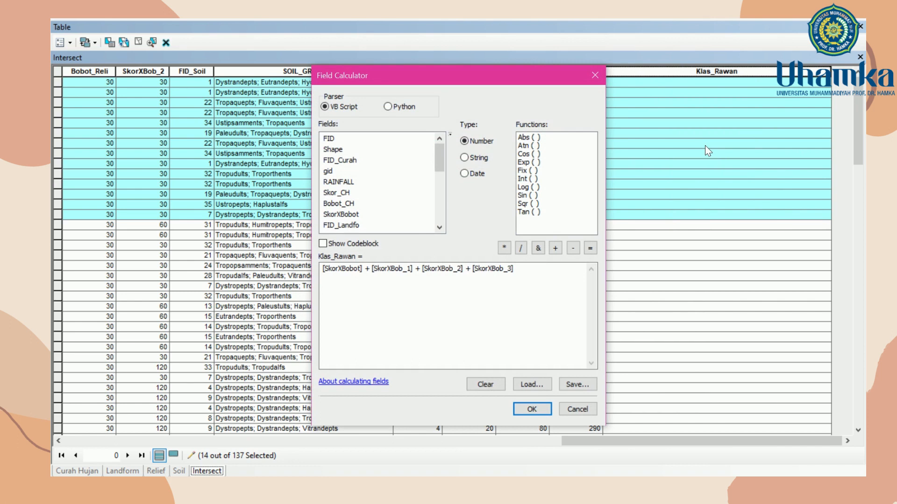
drag(519, 270, 323, 275)
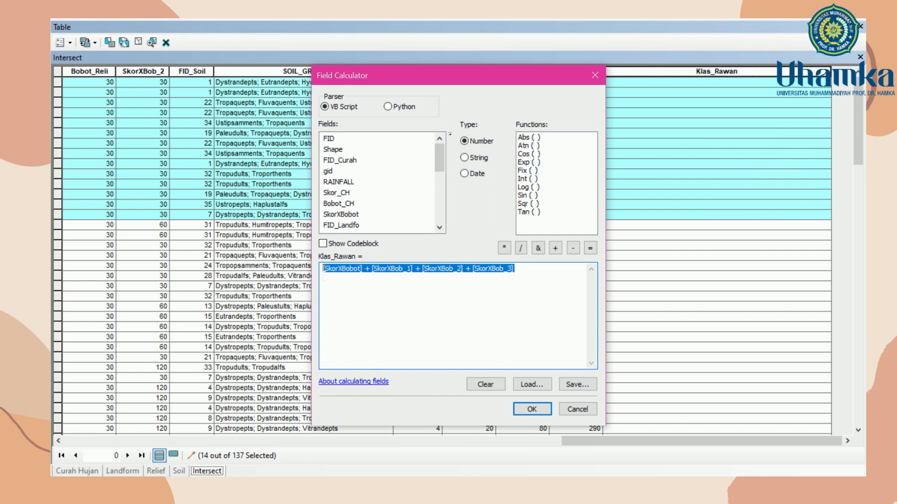
key(Delete)
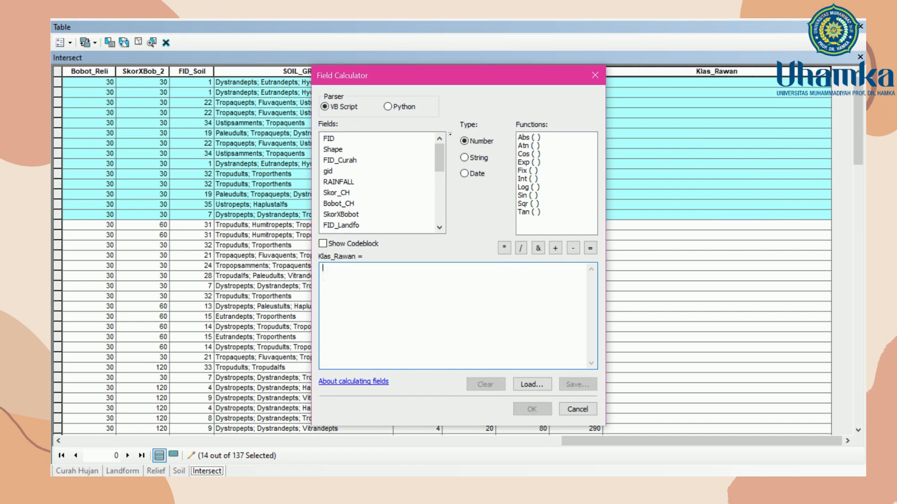
text(")
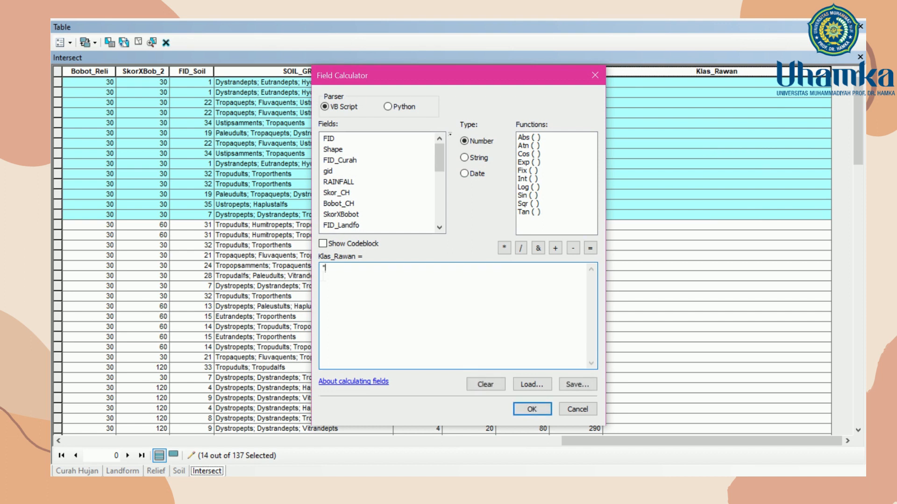
text(Tidak Rawan")
click(524, 410)
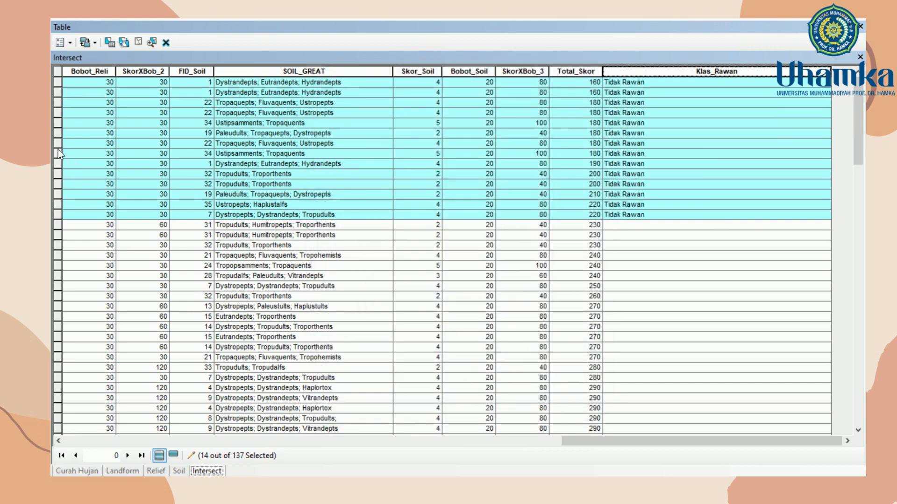
click(137, 42)
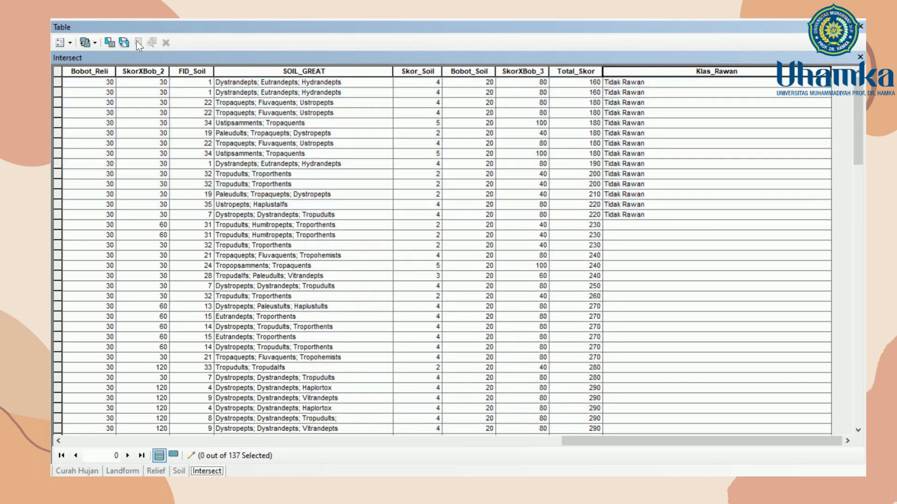
Calculate Klas_Rawan as "Kurang Rawan" for only the records with Total_Skor from 230 to 280
click(57, 215)
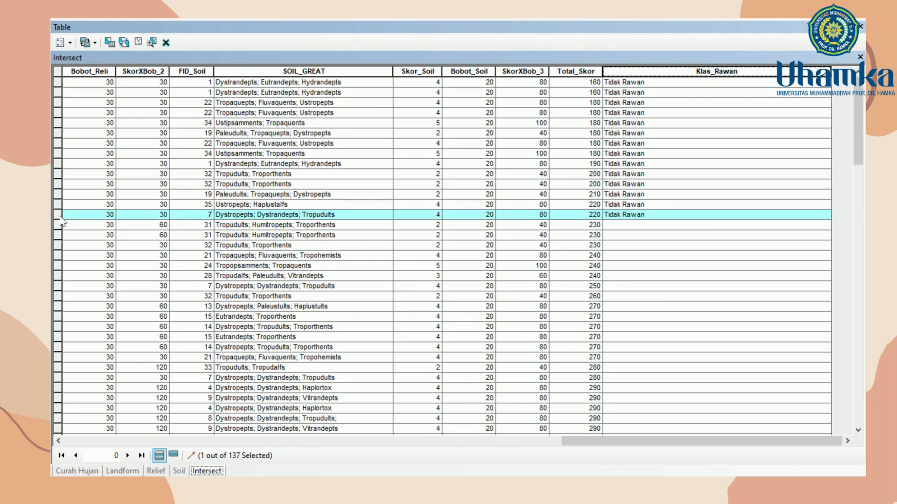
drag(57, 225, 162, 326)
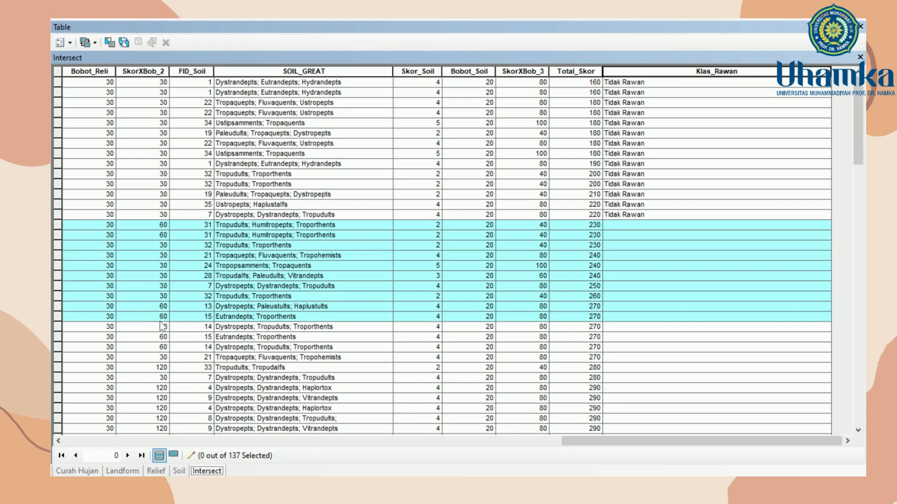
drag(162, 326, 205, 380)
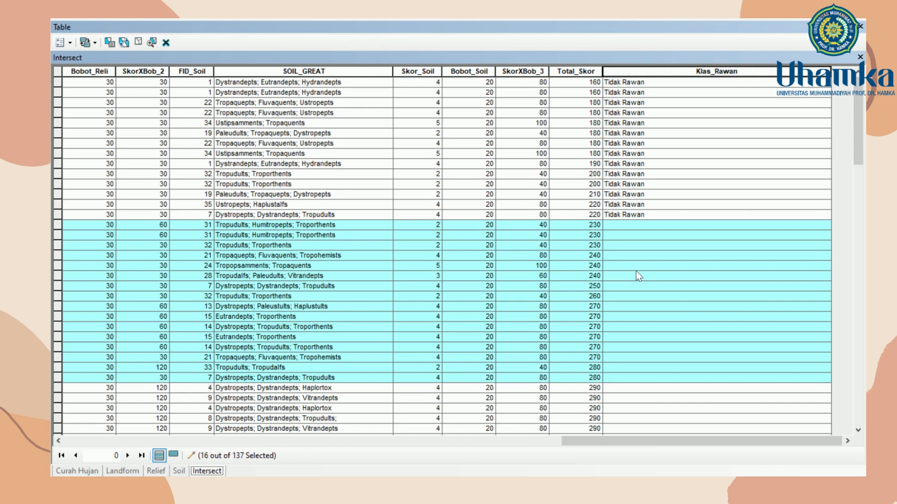
scroll(636, 273, down, 3)
scroll(635, 271, down, 1)
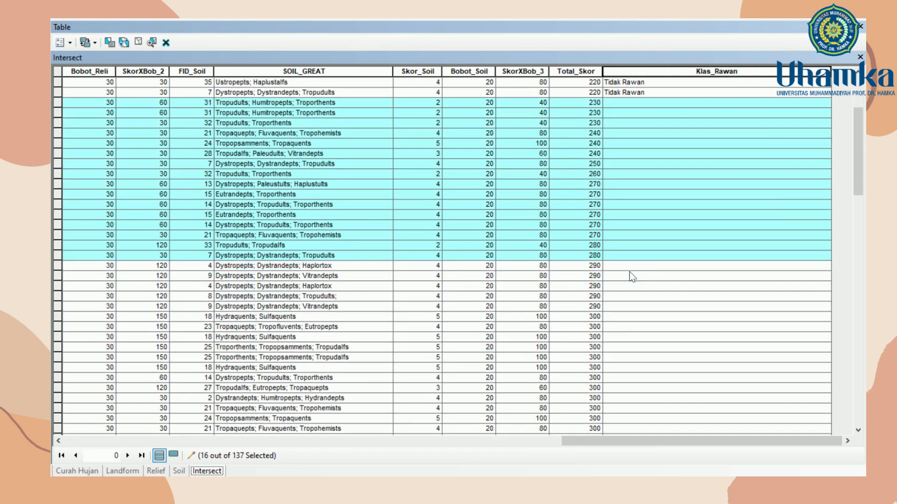
right_click(640, 71)
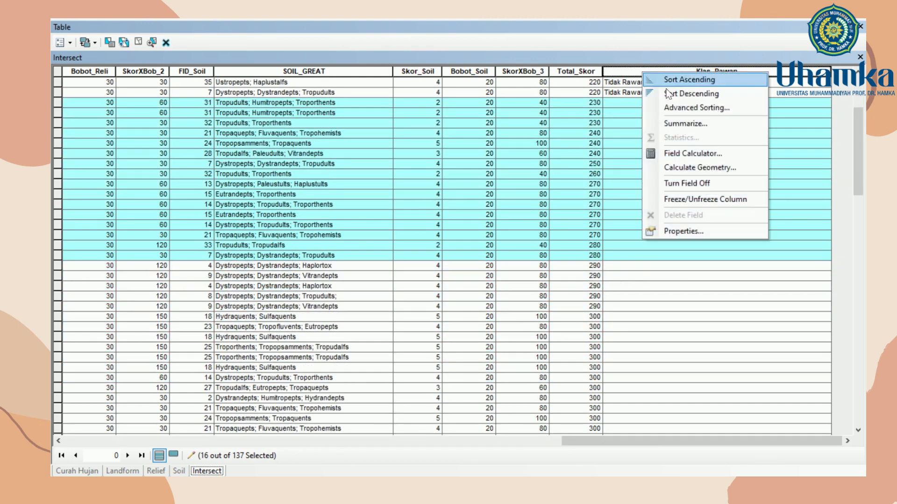
click(693, 155)
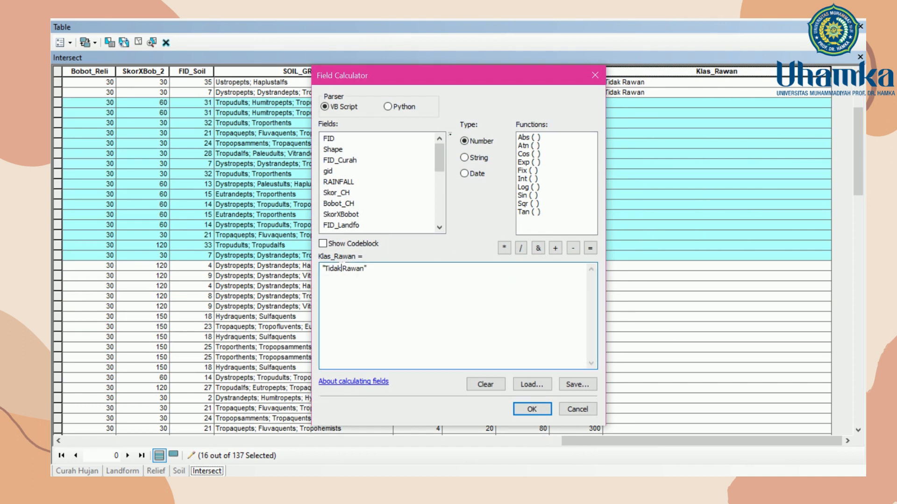
drag(345, 269, 323, 268)
key(BackSpace)
text("Kutn)
key(BackSpace)
key(BackSpace)
text(rang)
key(BackSpace)
click(532, 409)
Calculate Klas_Rawan as "Cukup Rawan" for only the records with Total_Skor from 290 to 340
scroll(449, 338, down, 2)
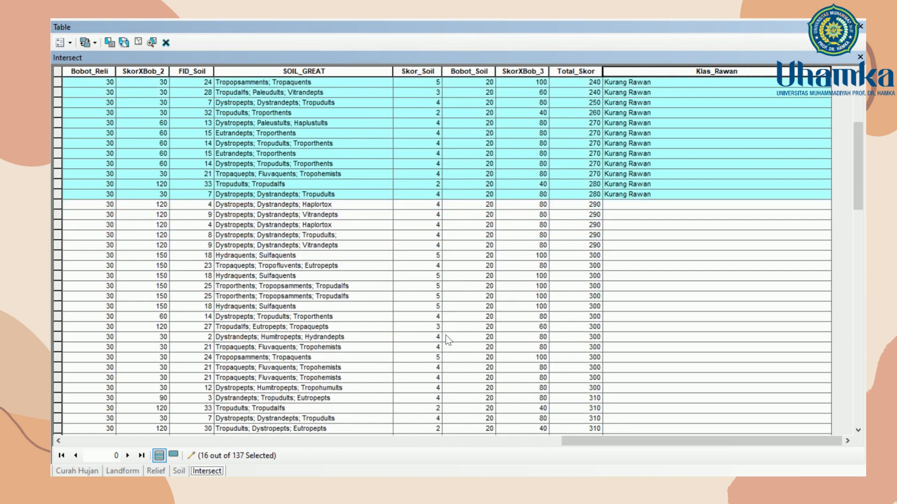
scroll(445, 334, down, 2)
click(54, 145)
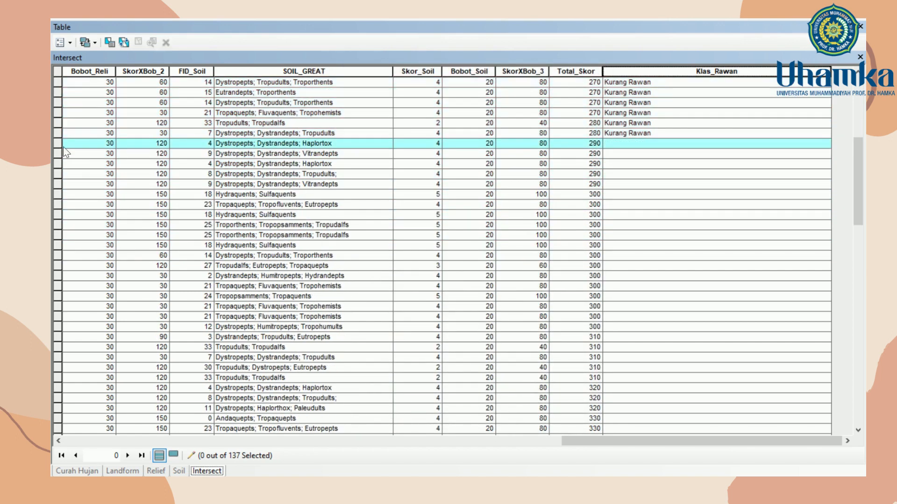
drag(63, 147, 270, 366)
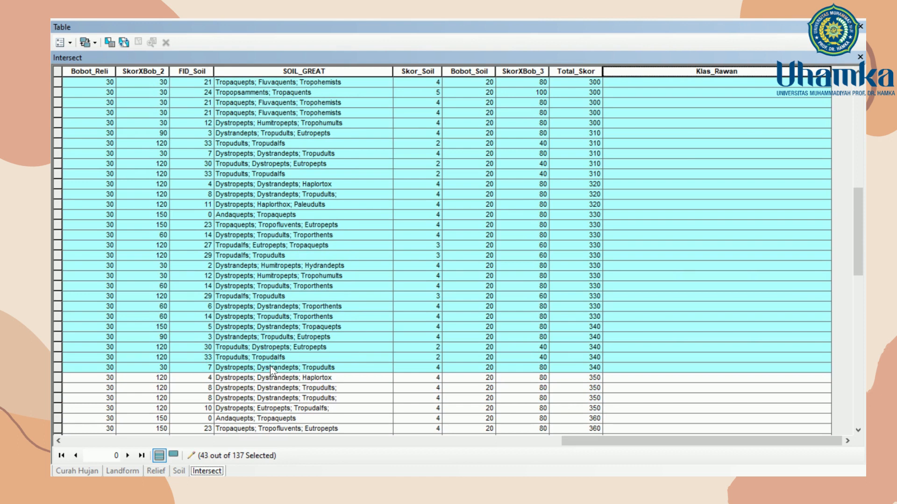
right_click(692, 73)
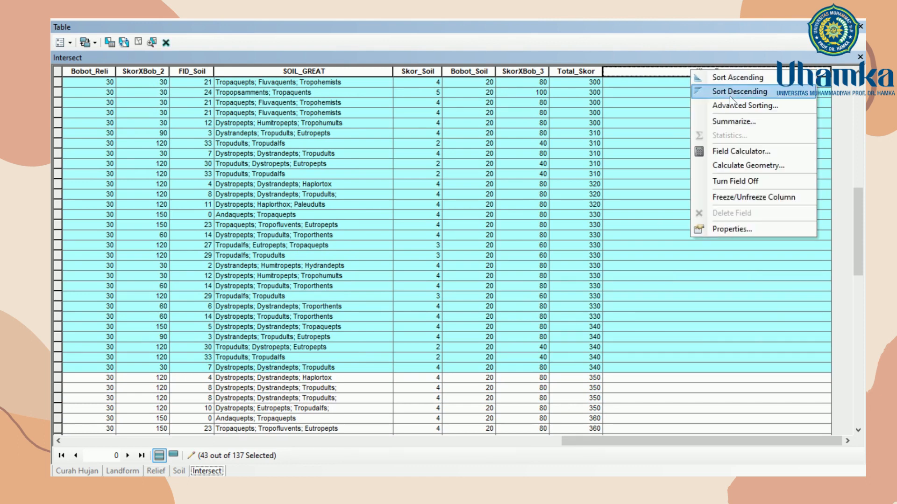
click(733, 152)
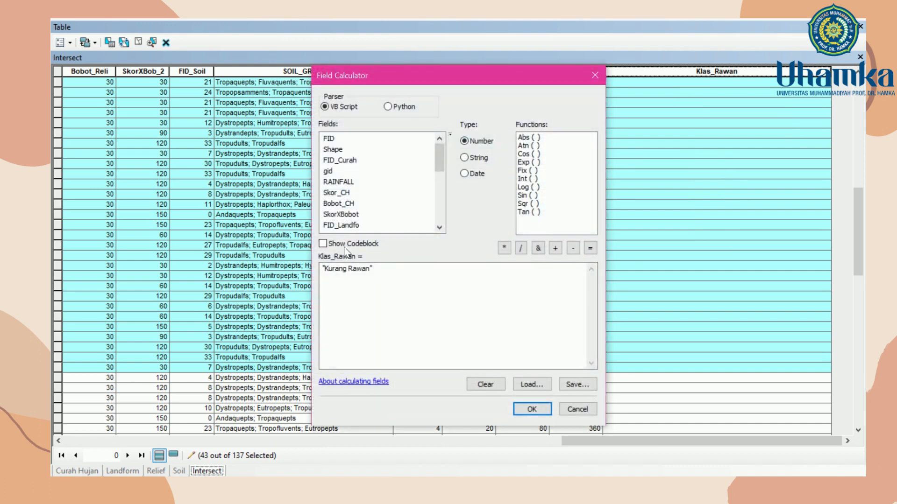
drag(348, 268, 325, 269)
text(Cukup)
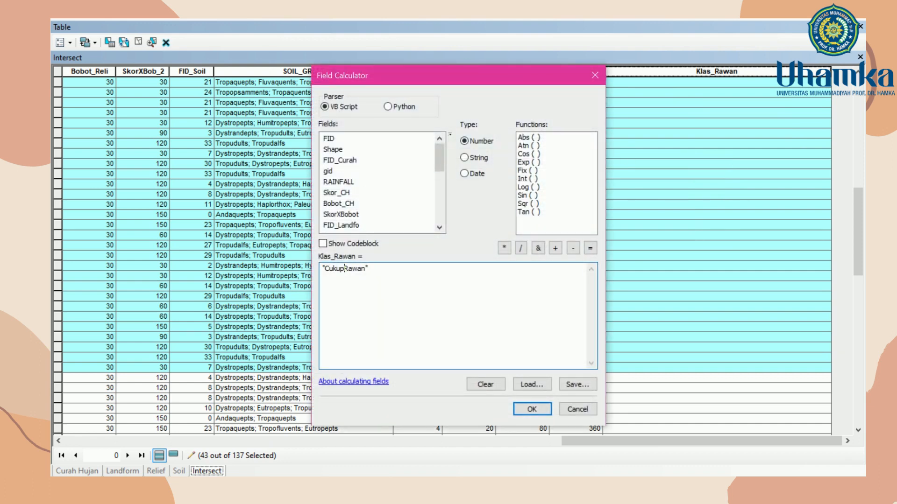
key(Delete)
click(531, 409)
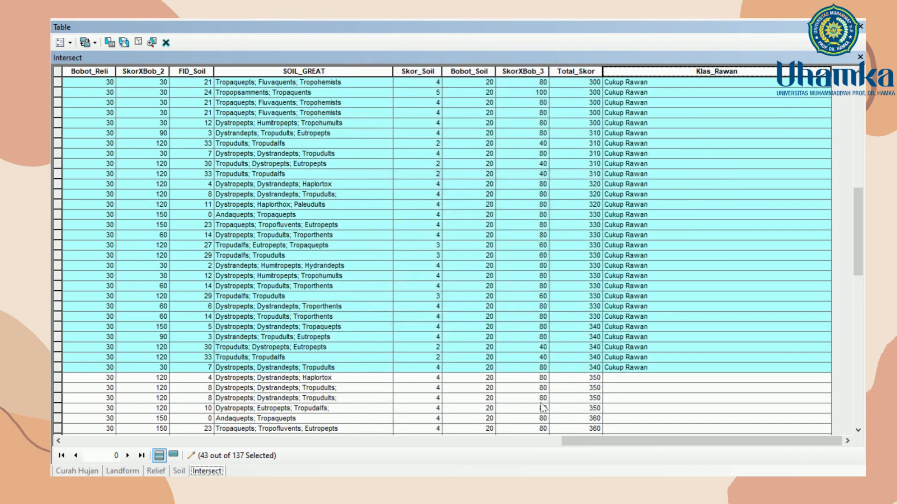
Select only the records with Total_Skor from 350 to 400 and calculate their Klas_Rawan as " Rawan"
scroll(387, 334, down, 9)
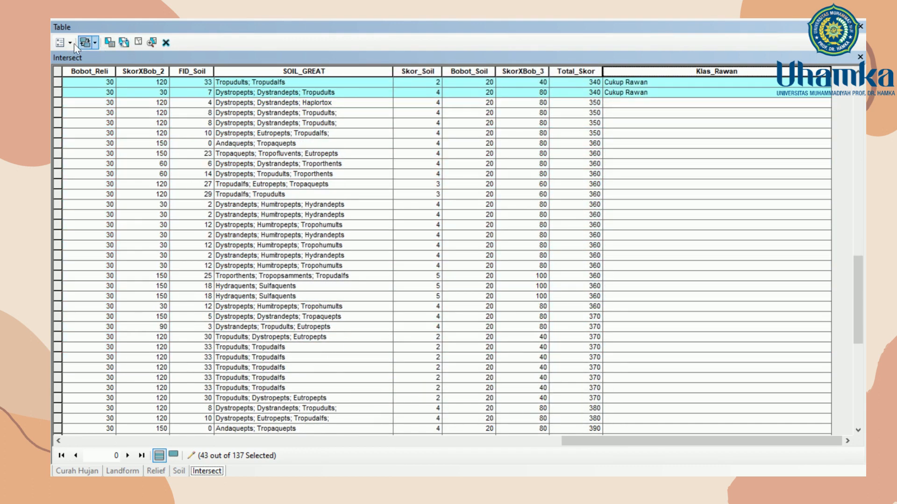
drag(60, 104, 318, 454)
drag(322, 400, 330, 379)
right_click(629, 73)
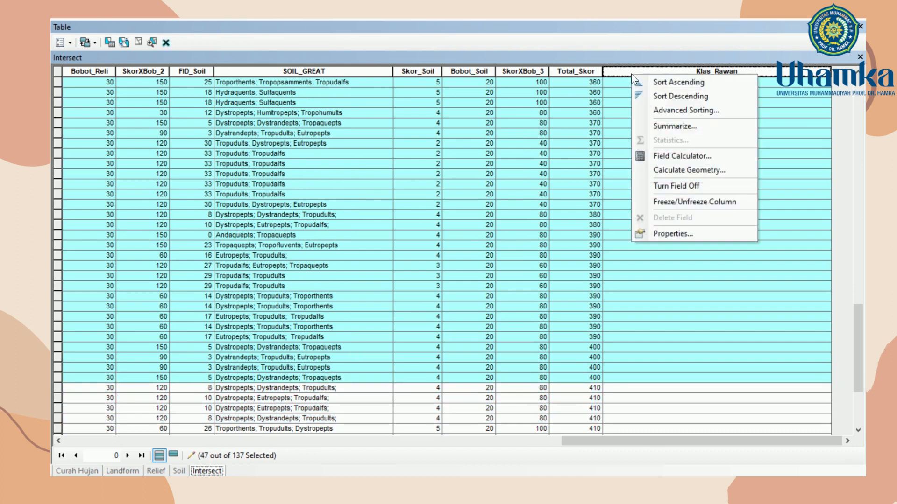
click(676, 157)
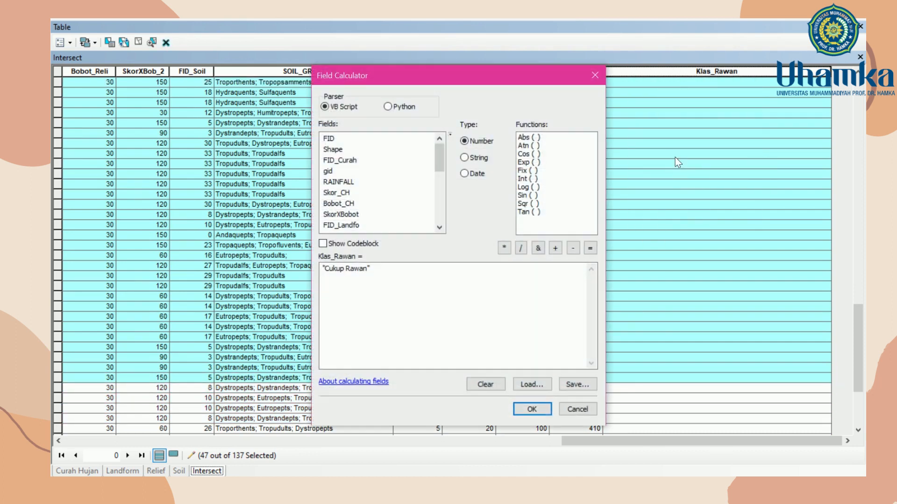
mouse_move(330, 268)
mouse_down()
mouse_move(344, 268)
mouse_move(325, 269)
mouse_up()
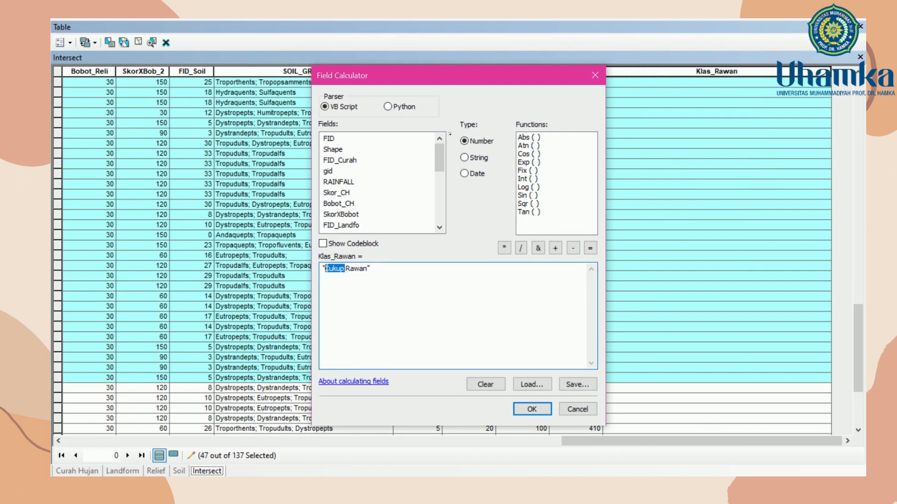
key(BackSpace)
click(529, 410)
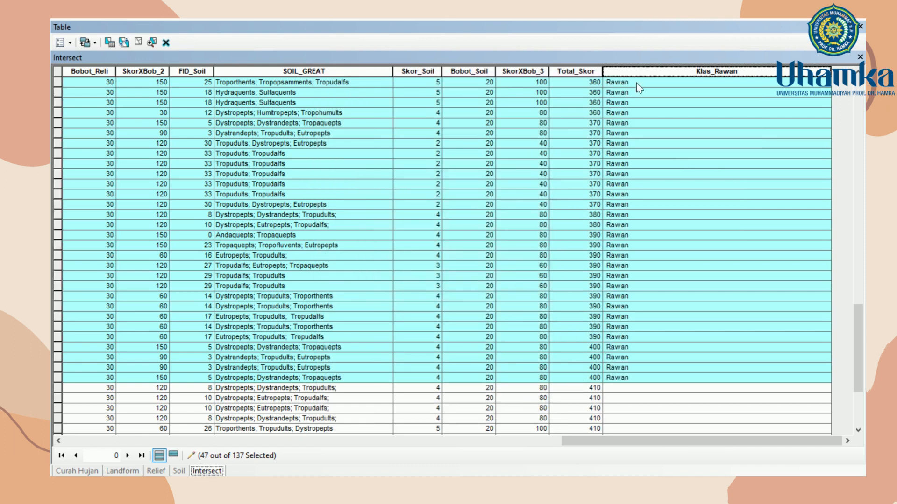
Recalculate Klas_Rawan for the selected records as "Rawan" without the leading space
right_click(635, 78)
click(664, 154)
click(325, 269)
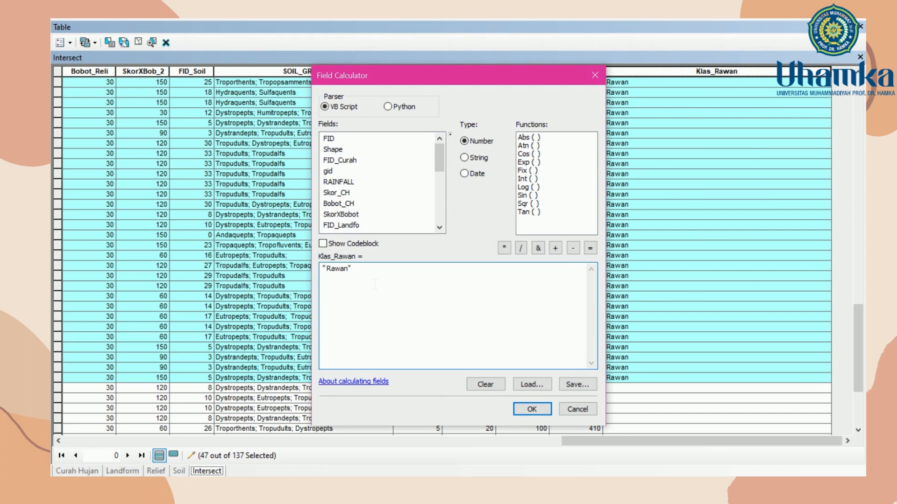
click(532, 409)
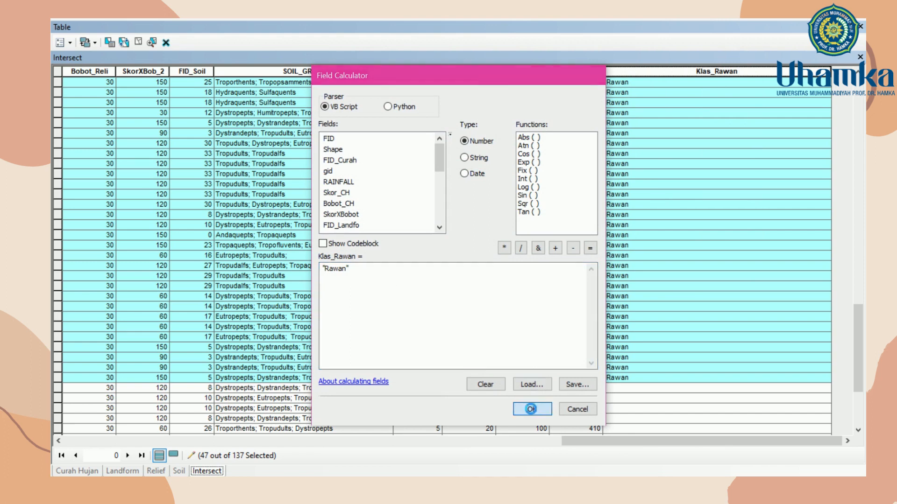
Calculate Klas_Rawan as "Sangat Rawan" for only the records with Total_Skor from 410 to 460
scroll(402, 383, down, 5)
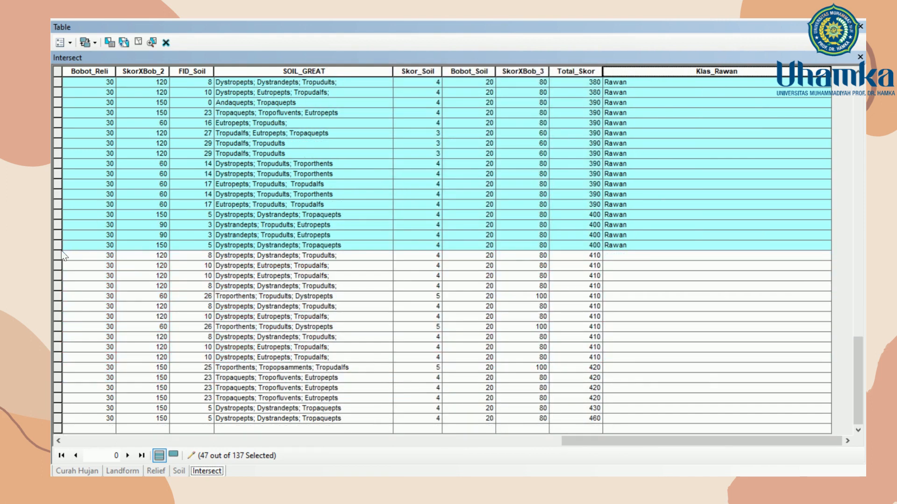
drag(58, 255, 523, 468)
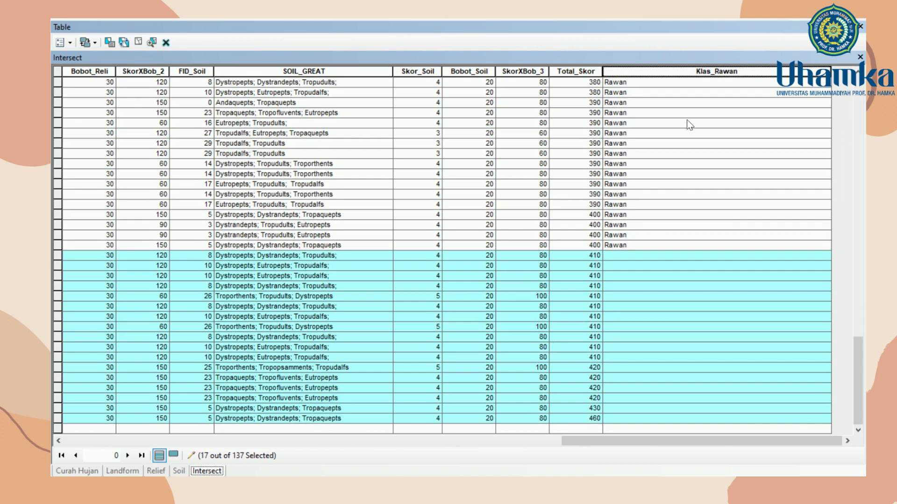
right_click(678, 69)
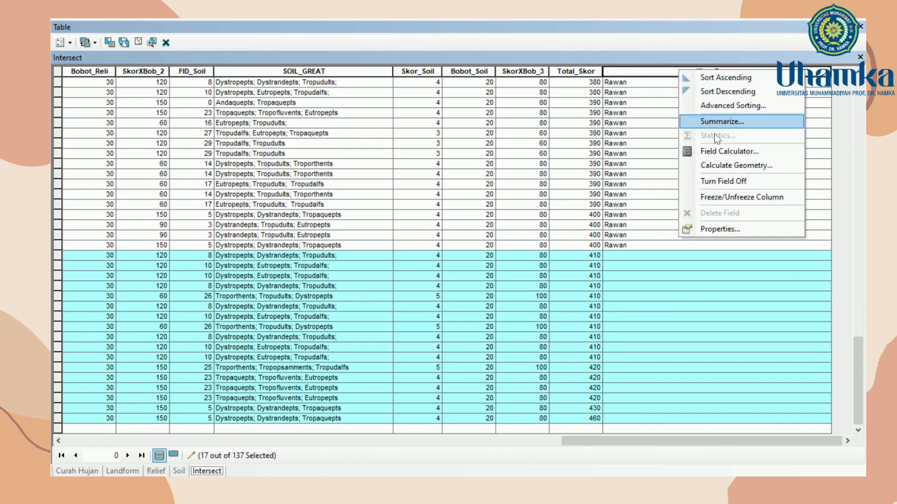
click(713, 152)
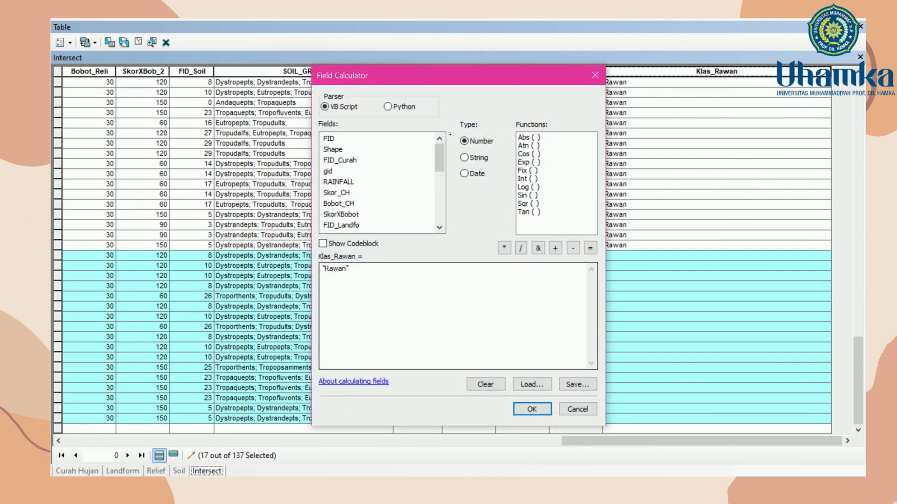
text(Sangat)
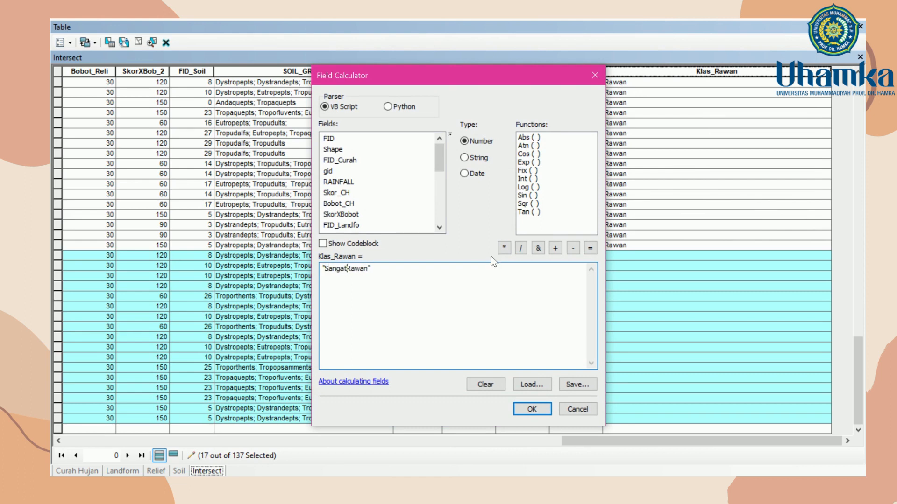
click(532, 410)
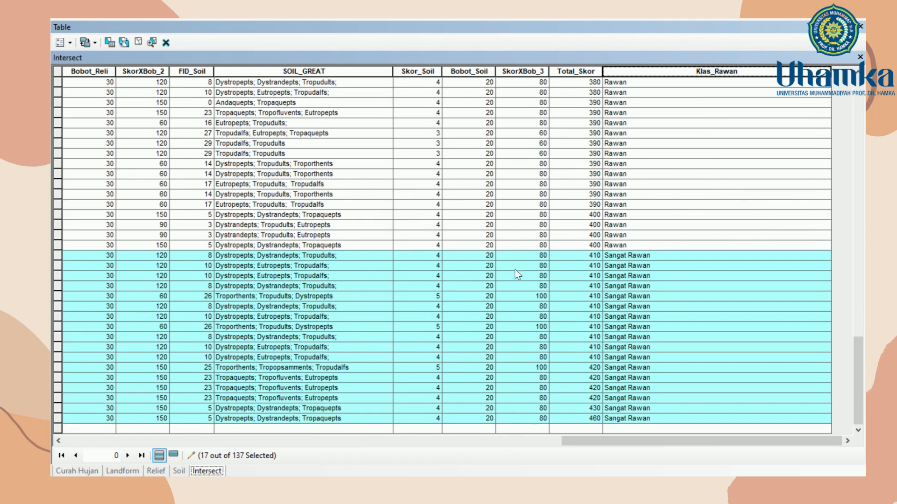
Save the Intersect edits and stop the editing session, then collapse the attribute table to show the map
double_click(640, 28)
click(624, 73)
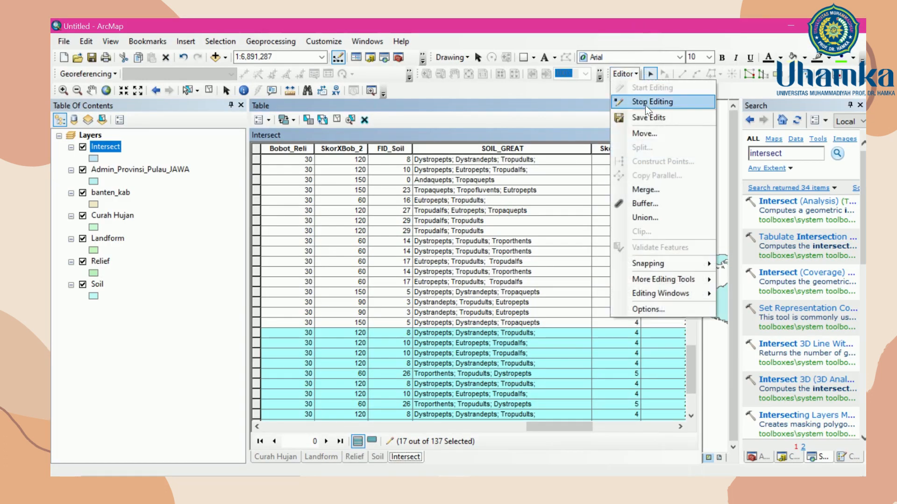
click(646, 117)
click(625, 75)
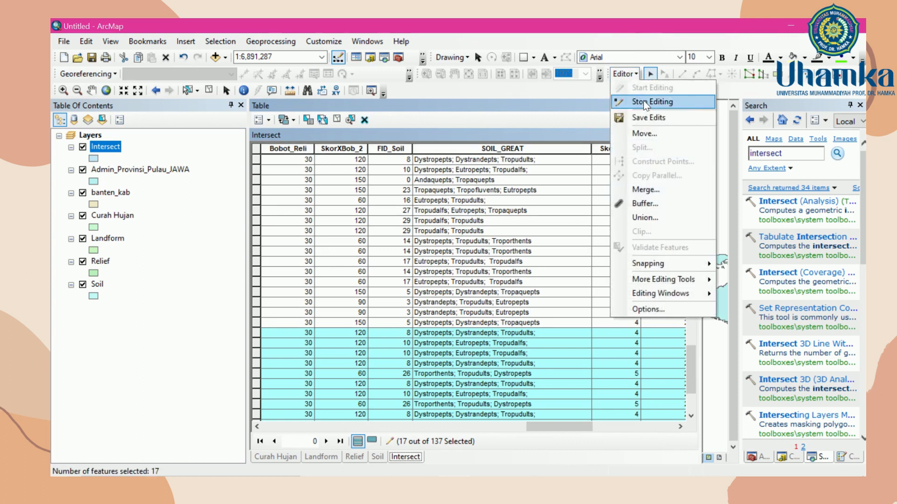
click(645, 102)
drag(589, 426, 653, 427)
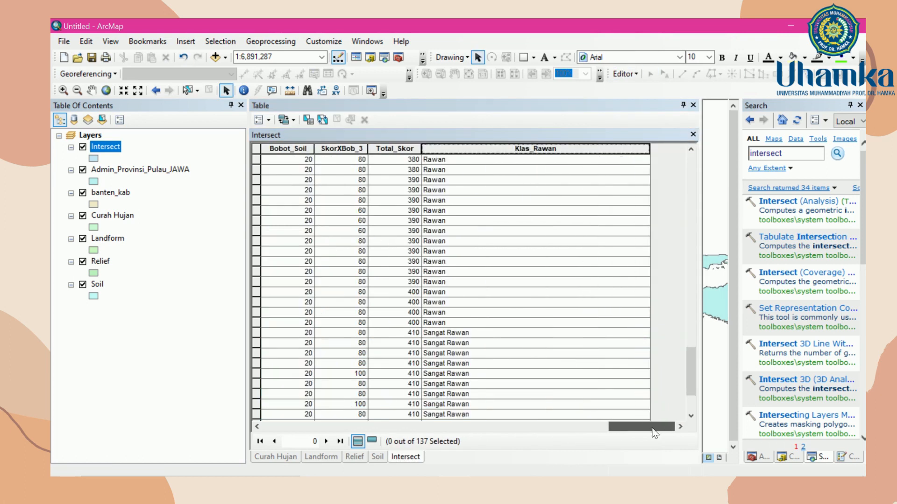
click(683, 105)
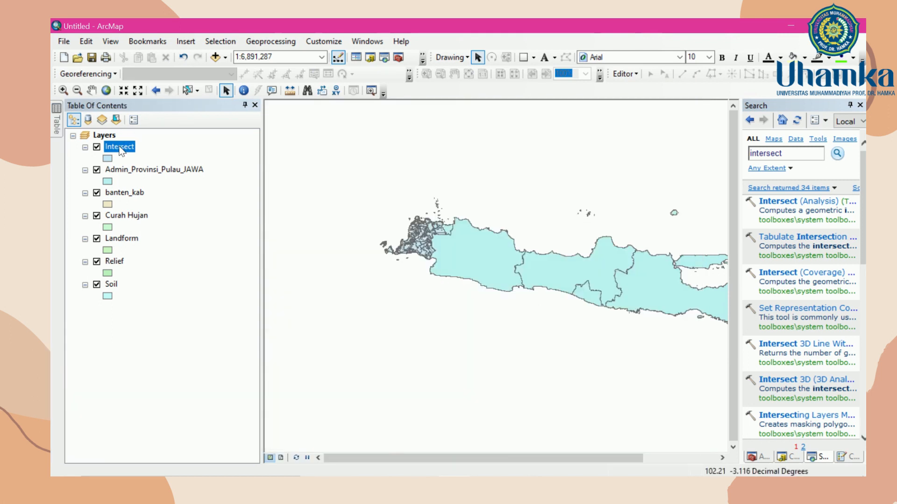
Symbolize the Intersect layer by unique values of Klas_Rawan and add all values
right_click(120, 149)
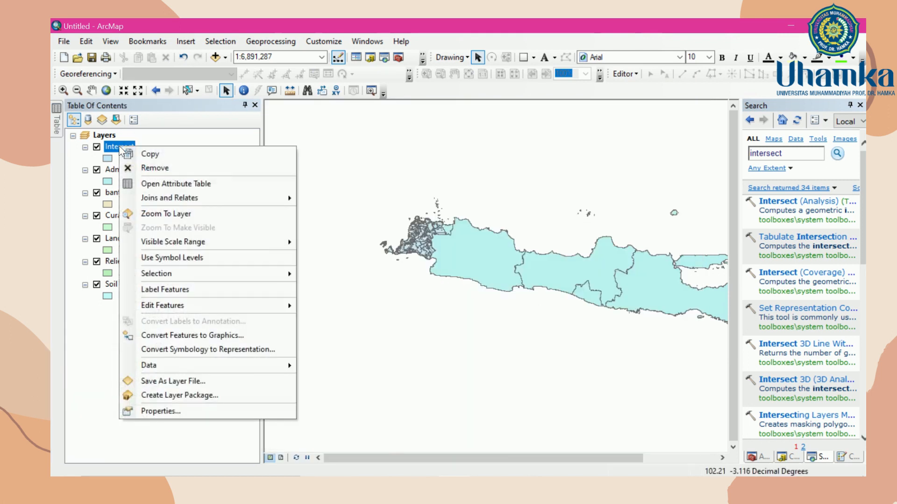
click(160, 410)
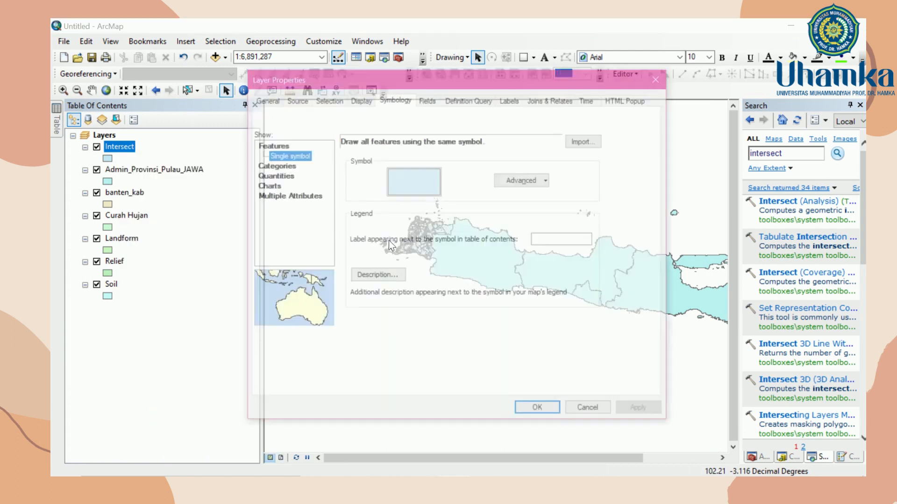
click(275, 166)
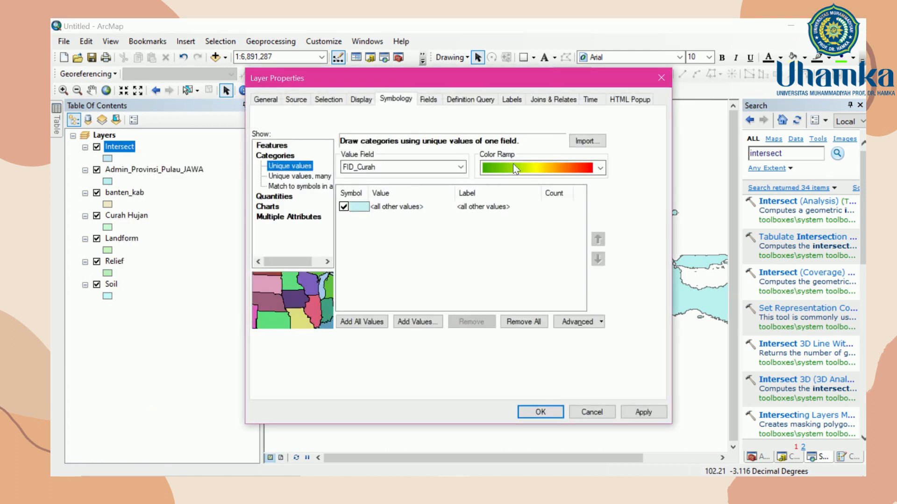
click(461, 167)
scroll(421, 332, down, 2)
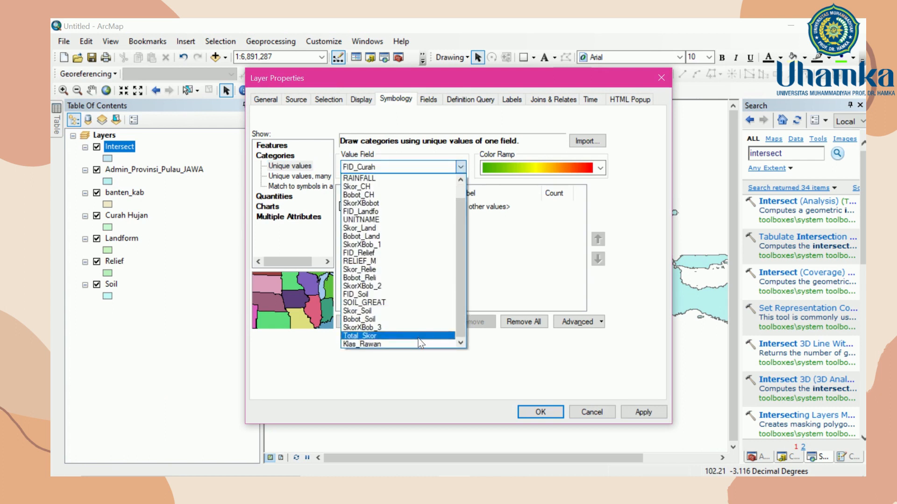
click(411, 344)
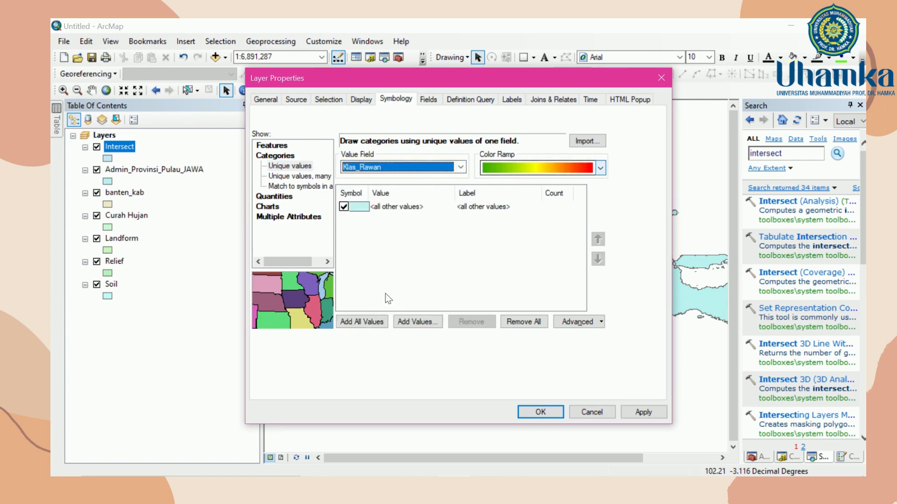
click(368, 322)
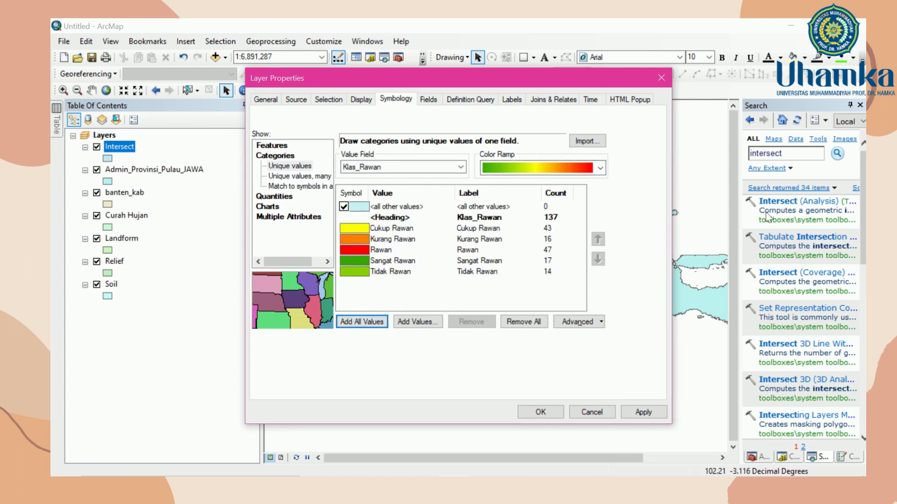
Reorder the symbol classes so Tidak Rawan comes first and Kurang Rawan second, ahead of Cukup Rawan
click(402, 230)
click(522, 271)
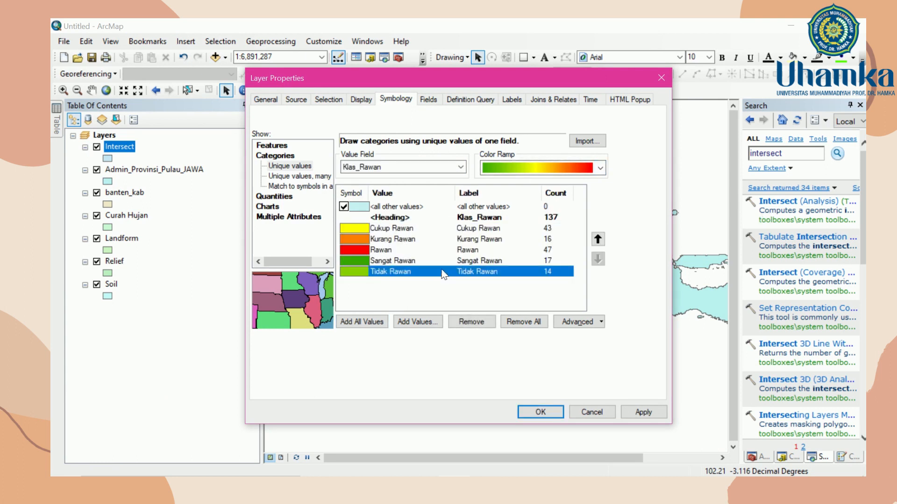
click(598, 239)
click(598, 239)
click(597, 239)
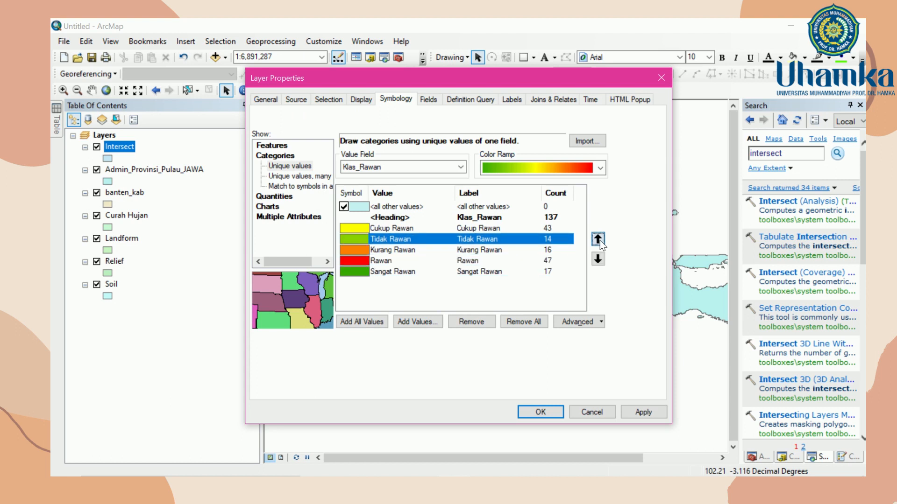
click(598, 239)
click(402, 247)
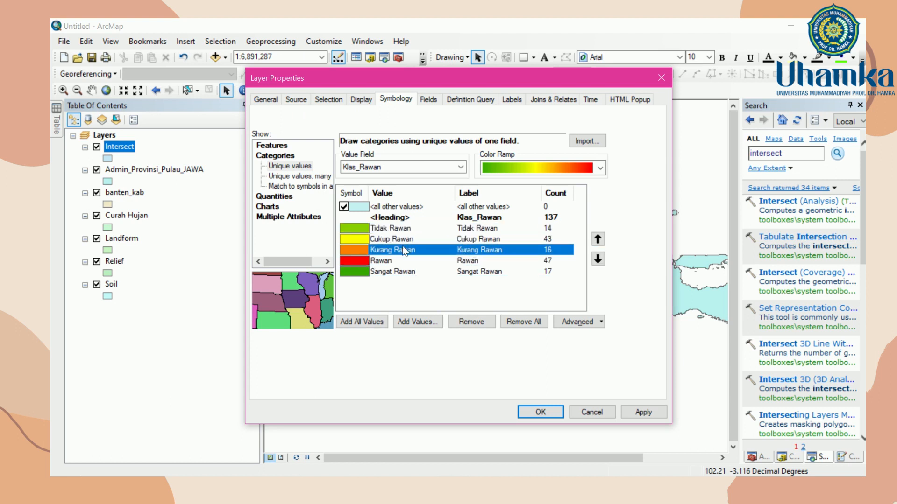
click(396, 239)
click(416, 251)
click(598, 240)
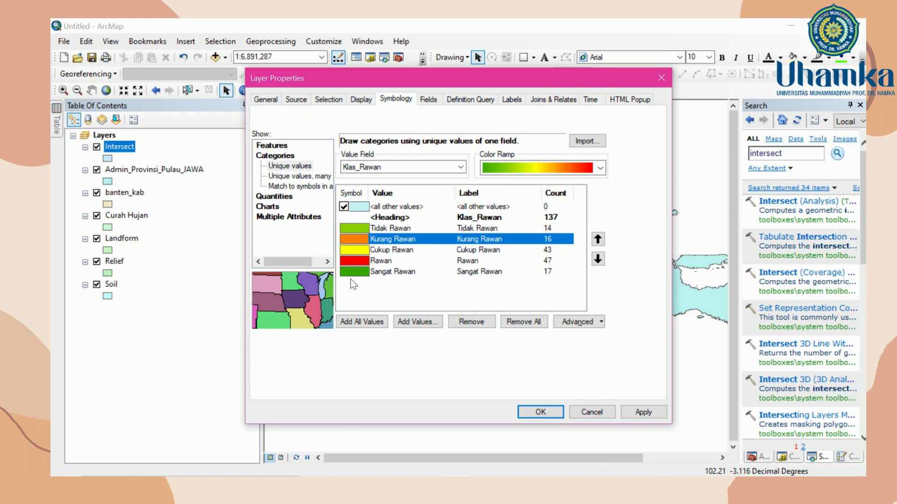
Set the Tidak Rawan symbol's fill to a darker green and change its outline colour
double_click(352, 228)
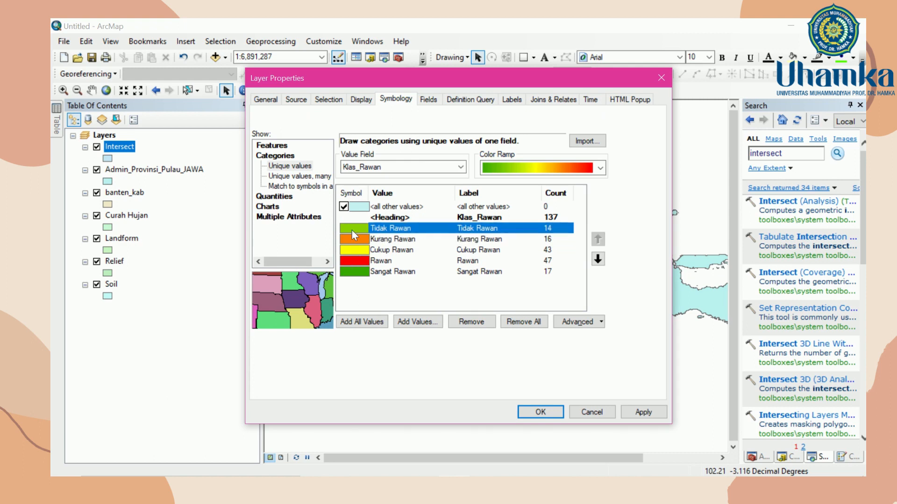
click(781, 212)
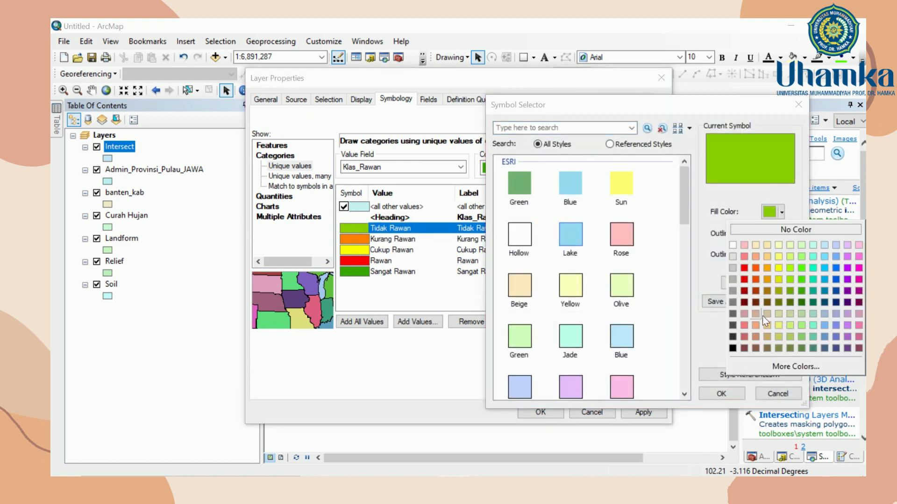
click(802, 294)
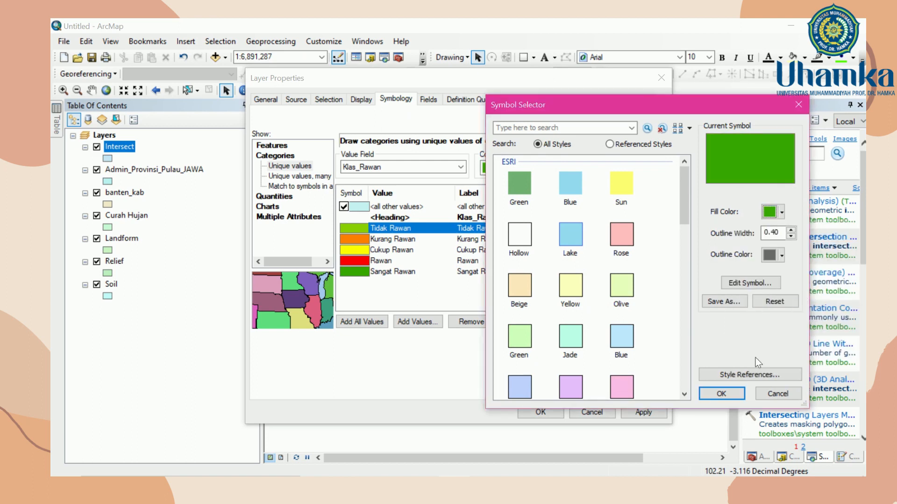
click(731, 393)
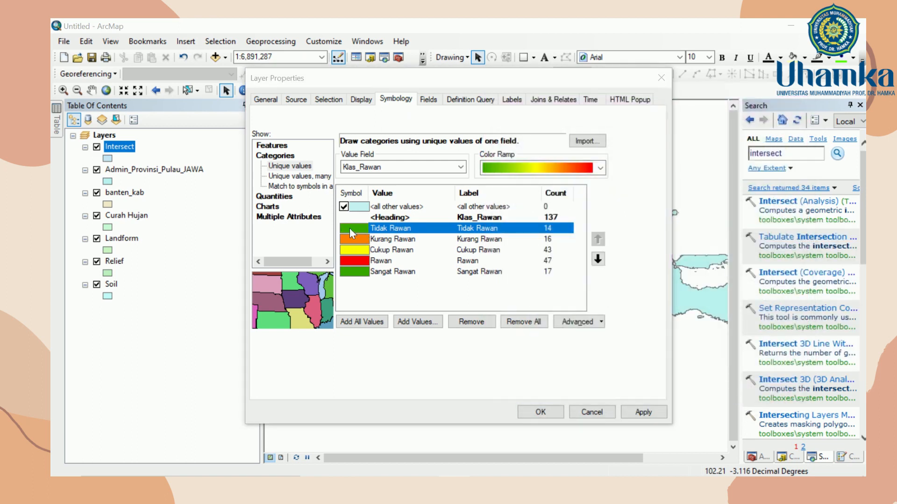
double_click(350, 228)
click(779, 256)
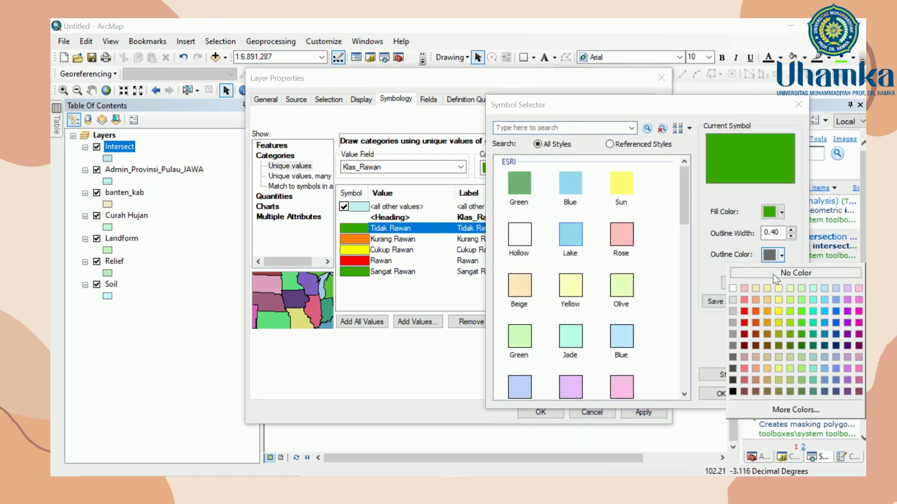
click(736, 396)
click(734, 387)
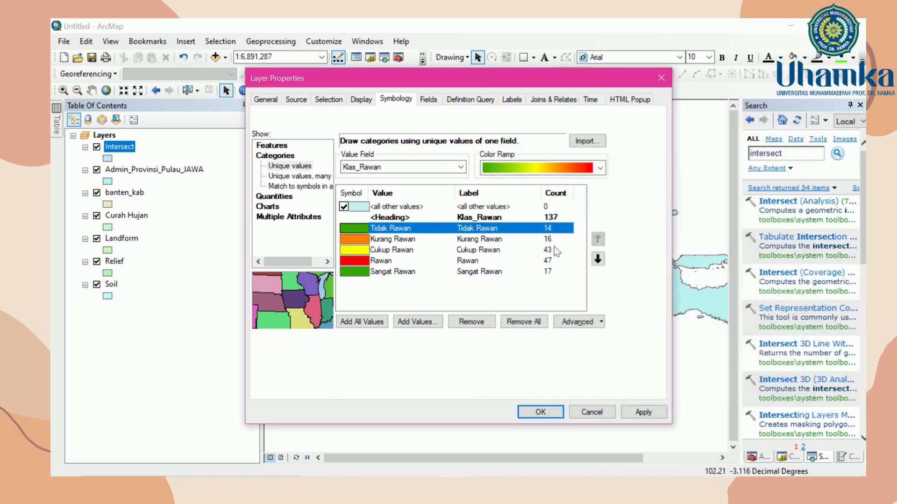
Set the Kurang Rawan symbol's fill to a light green with HSV hue 80, saturation 100% and value 82%
double_click(354, 238)
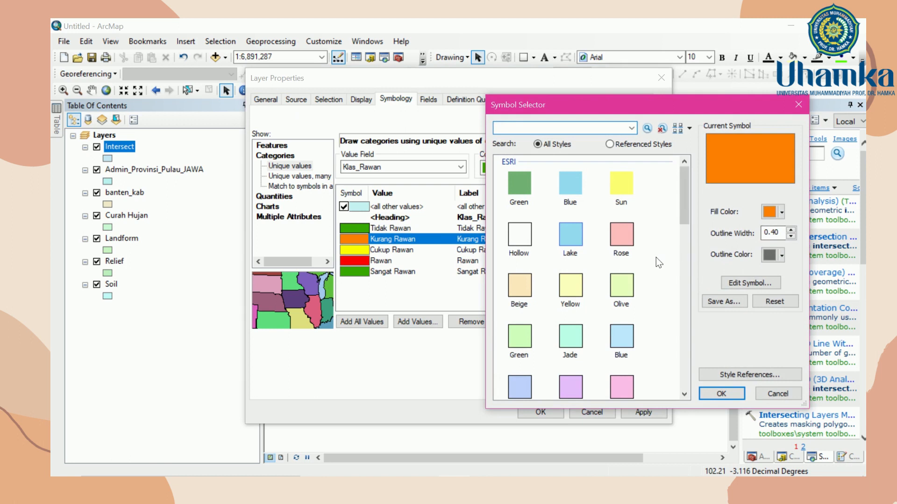
click(751, 283)
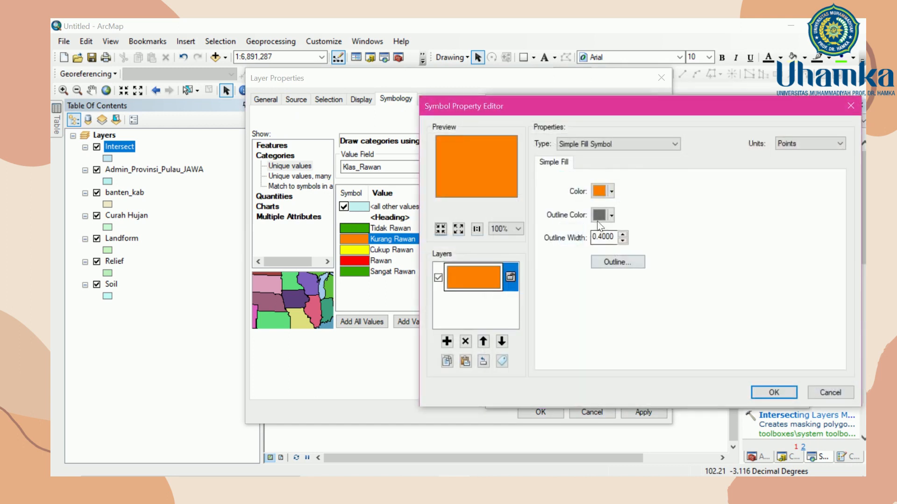
click(608, 193)
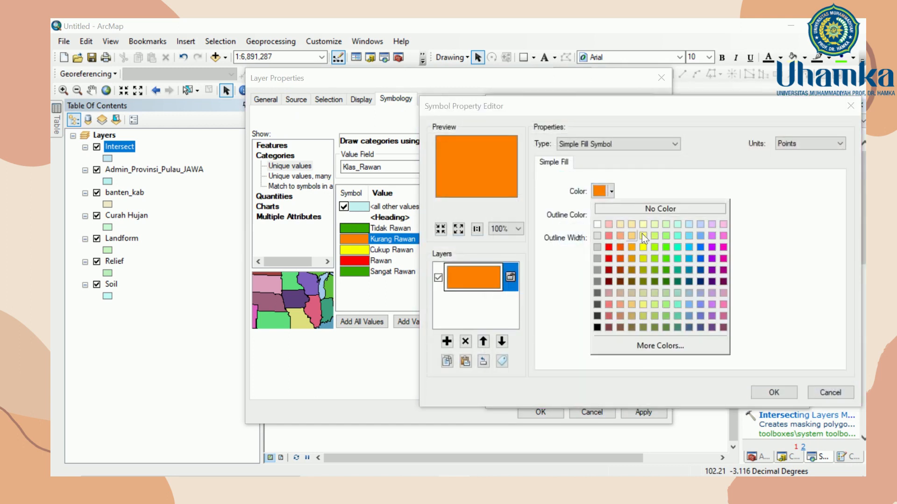
click(655, 345)
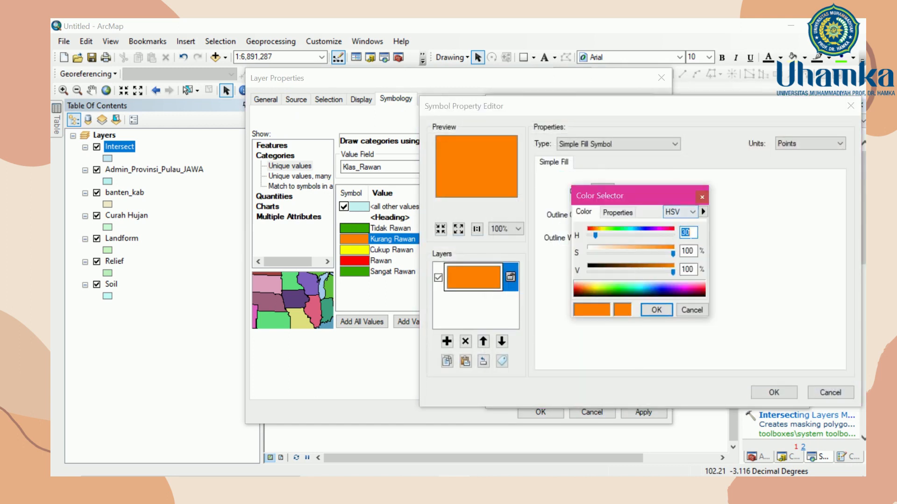
key(BackSpace)
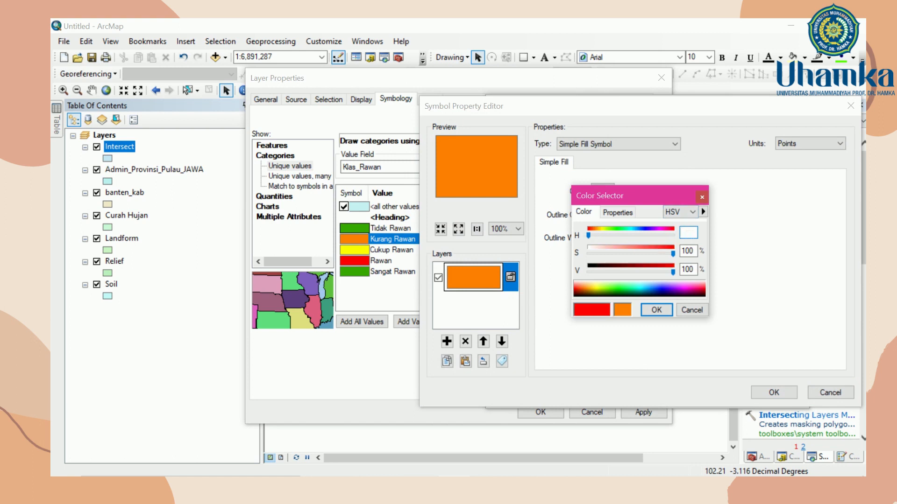
text(80)
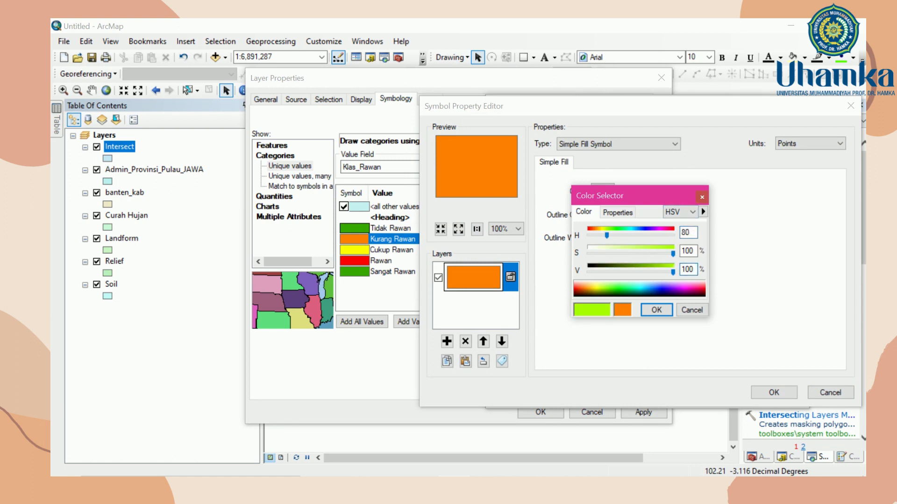
click(673, 272)
text(83)
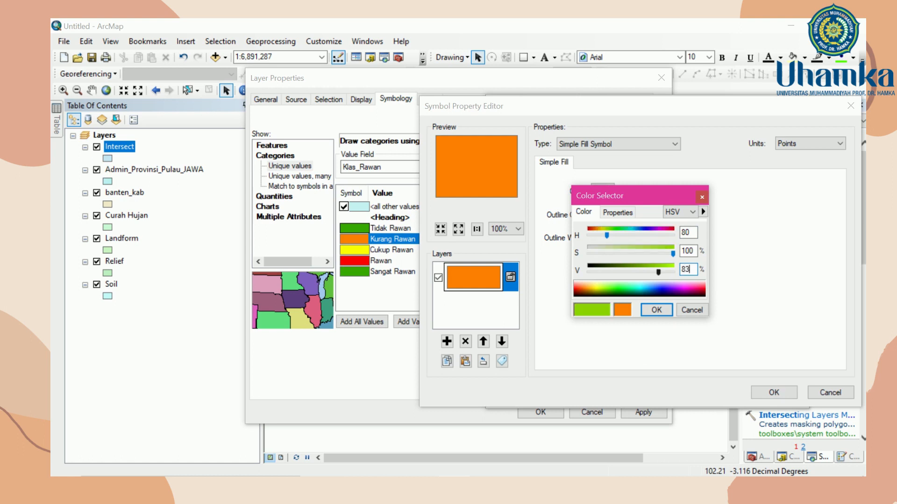
key(BackSpace)
text(2)
click(663, 309)
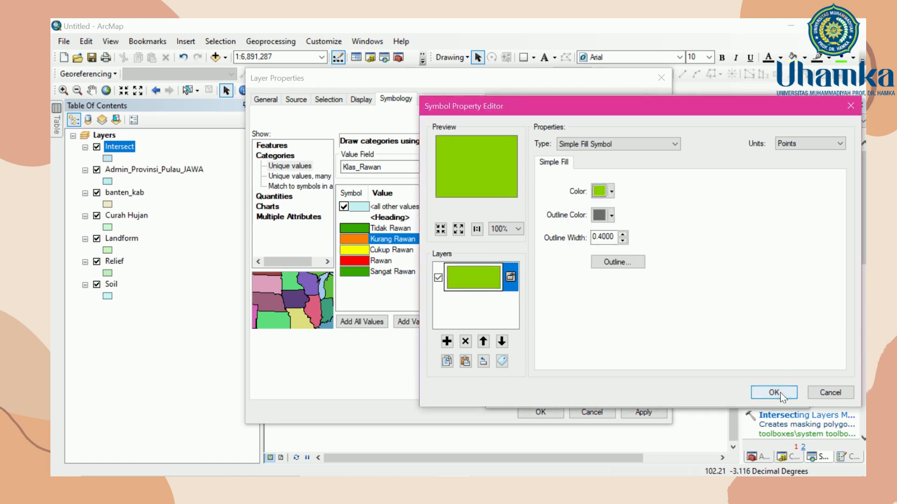
Change the Kurang Rawan symbol's outline colour to black and accept the symbol
click(607, 215)
click(597, 353)
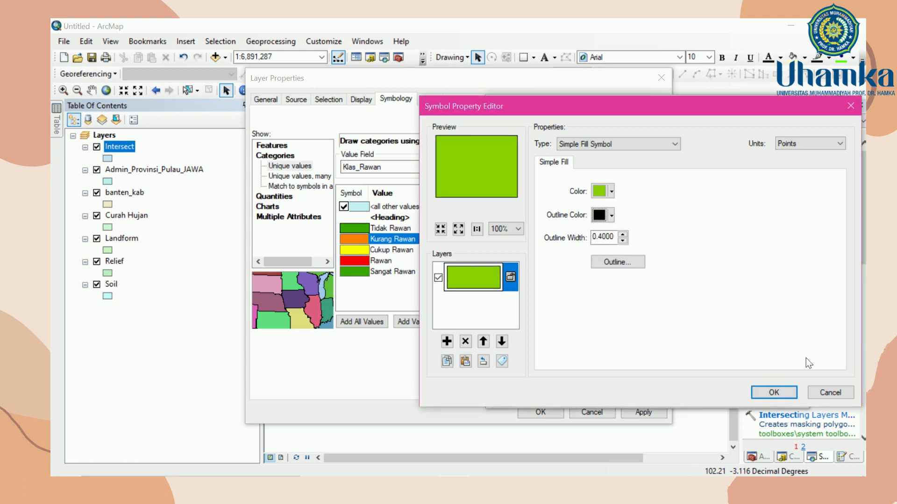
click(781, 390)
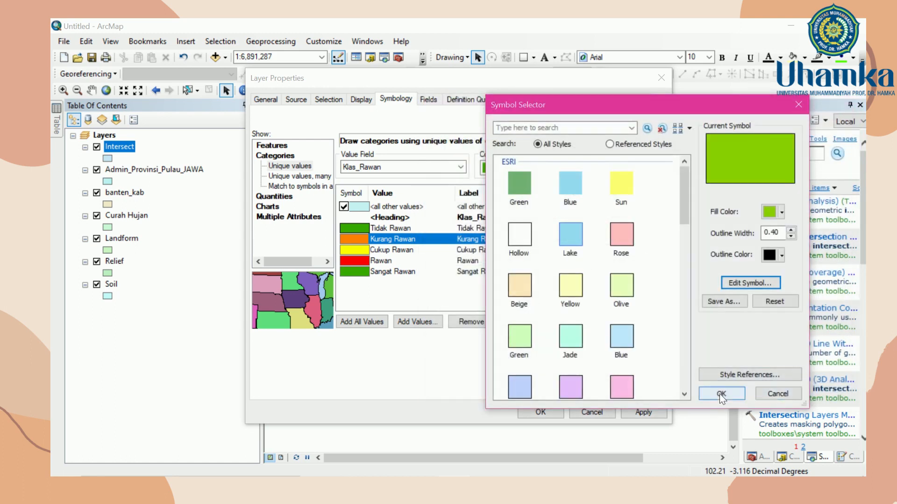
click(777, 393)
Change the Cukup Rawan symbol's outline colour to black, keeping its yellow fill
double_click(348, 255)
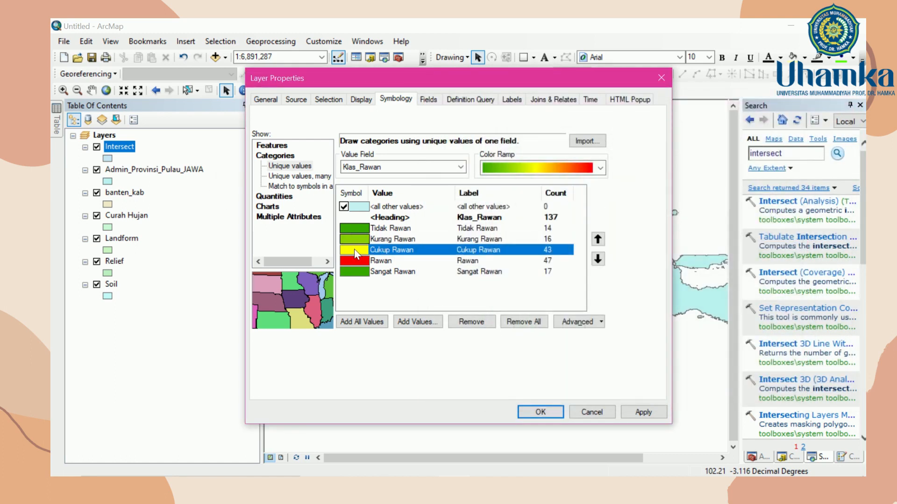
click(779, 213)
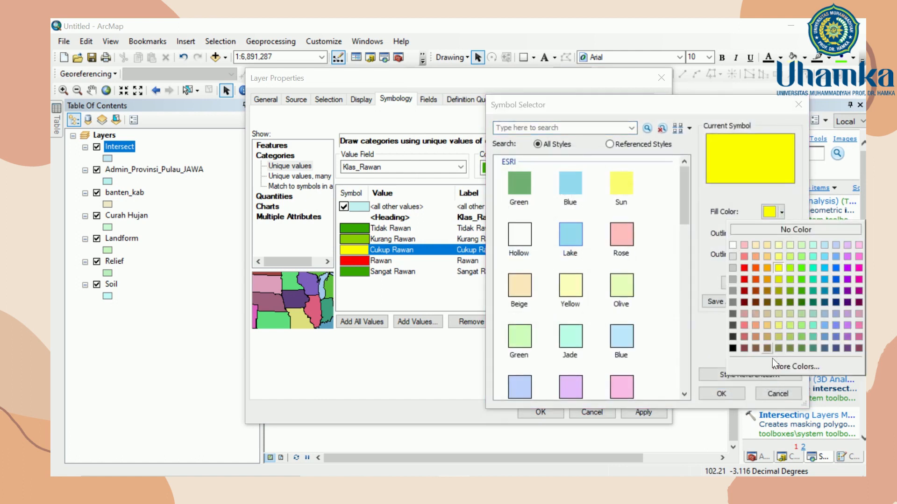
click(718, 342)
click(774, 255)
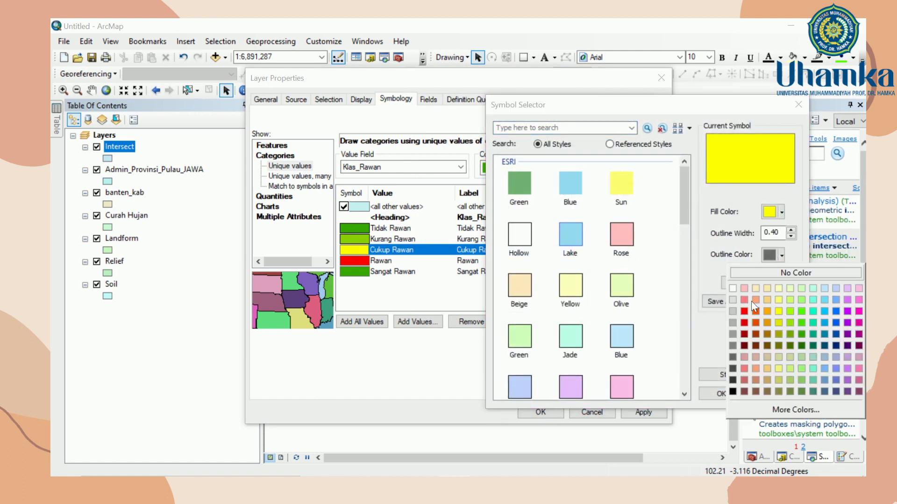
click(733, 391)
click(721, 393)
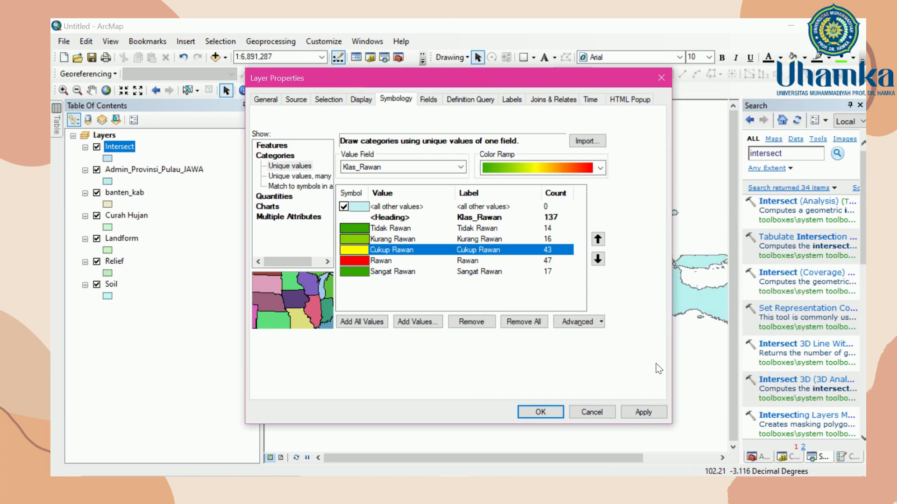
Set the Rawan symbol's fill to orange with HSV hue 30 and its outline colour to black
double_click(354, 260)
click(778, 212)
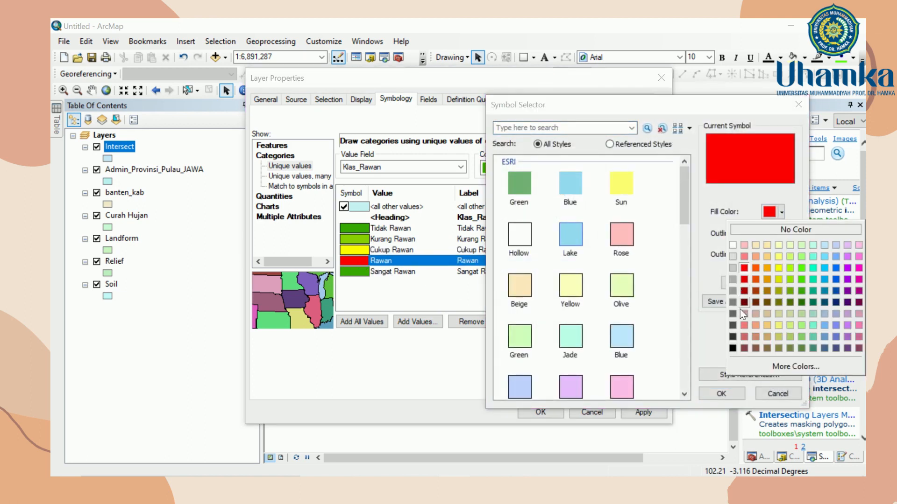
click(764, 366)
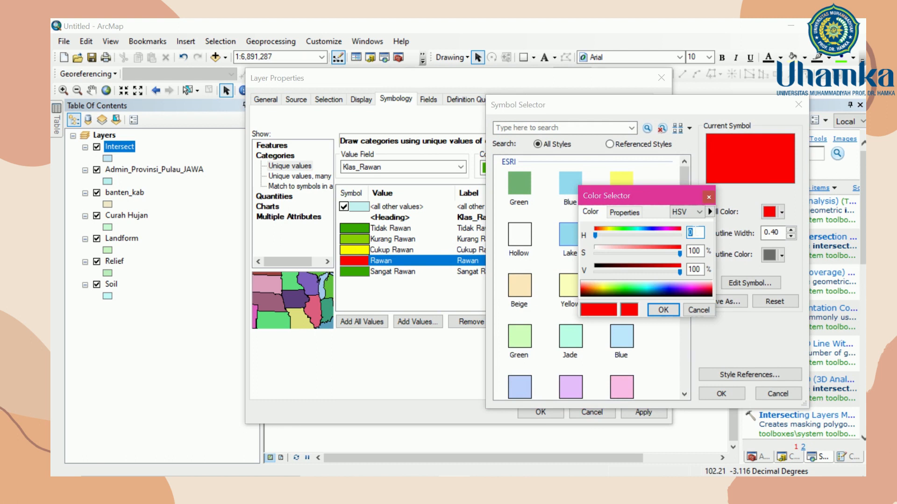
text(30)
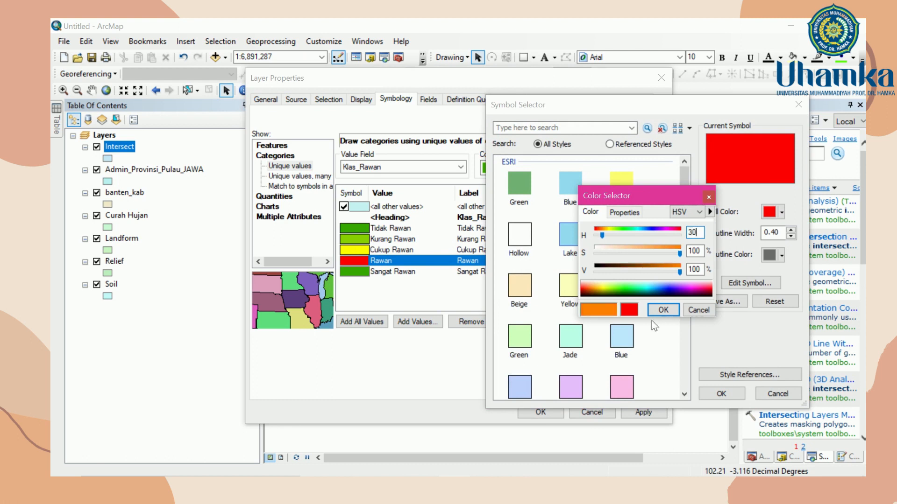
click(662, 311)
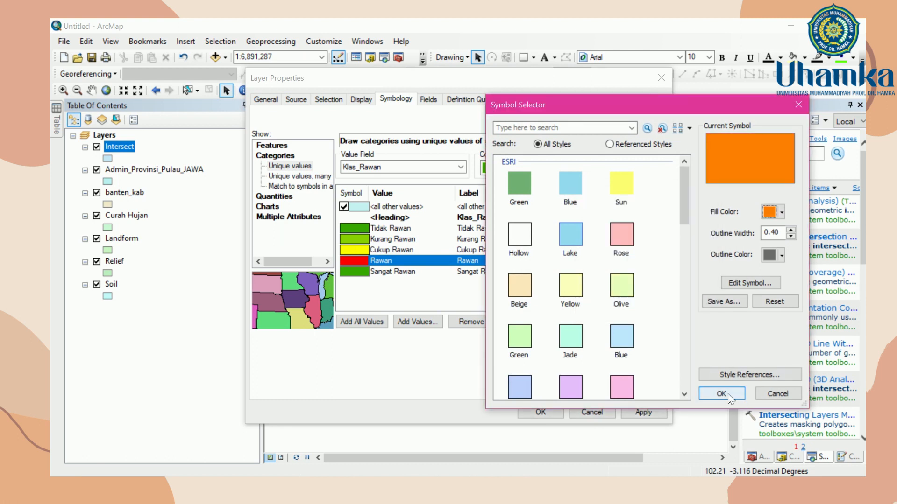
click(776, 256)
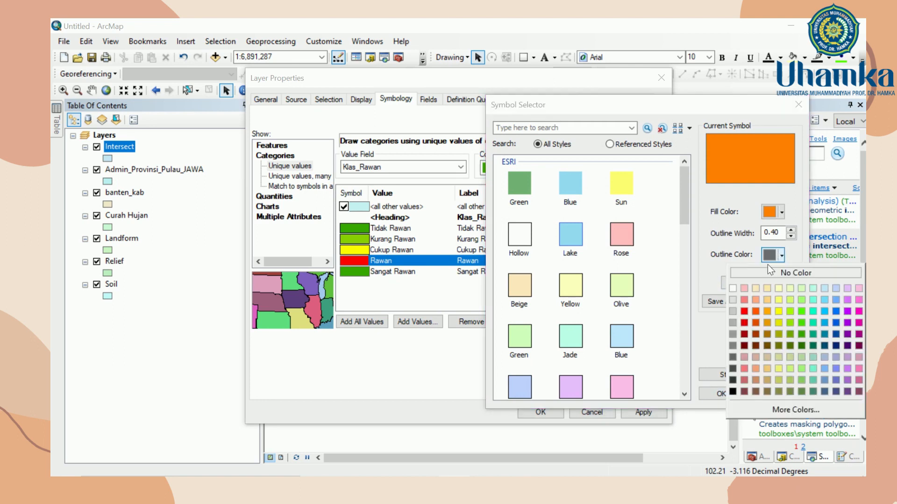
click(731, 393)
click(726, 391)
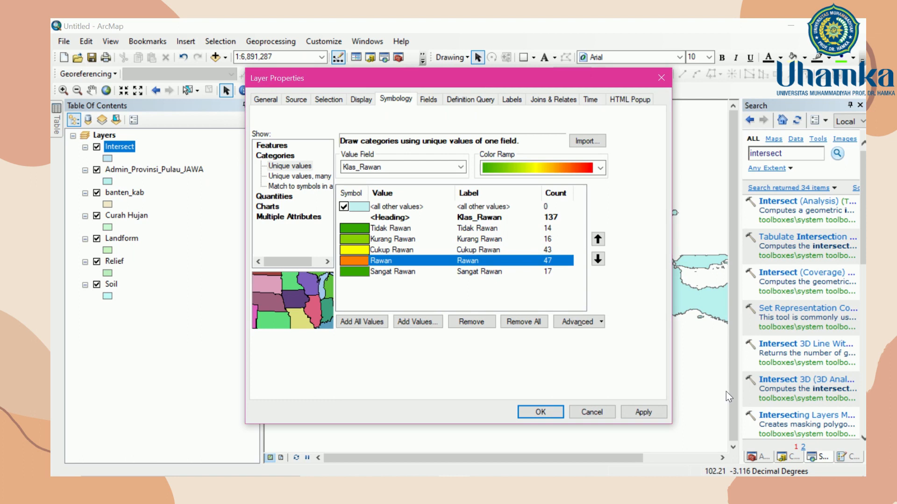
Give the Sangat Rawan symbol a Mars Red fill and black outline, and apply the symbology to the Intersect layer
double_click(354, 272)
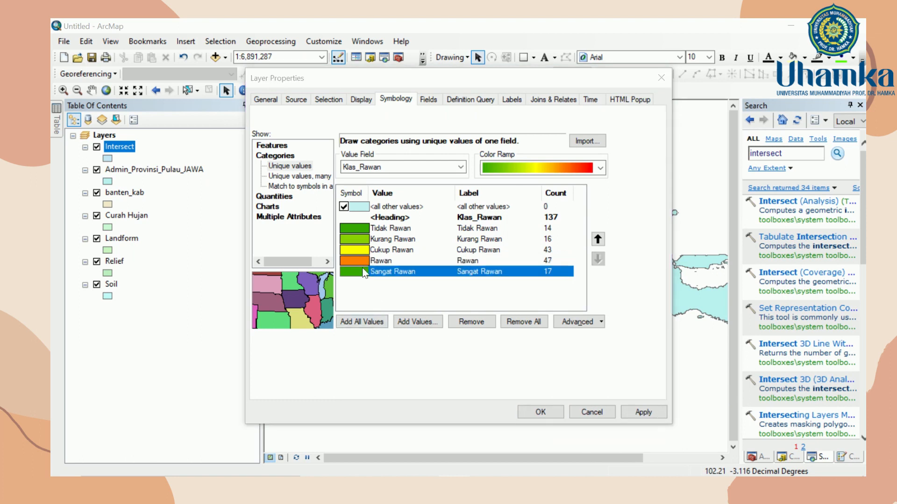
click(769, 216)
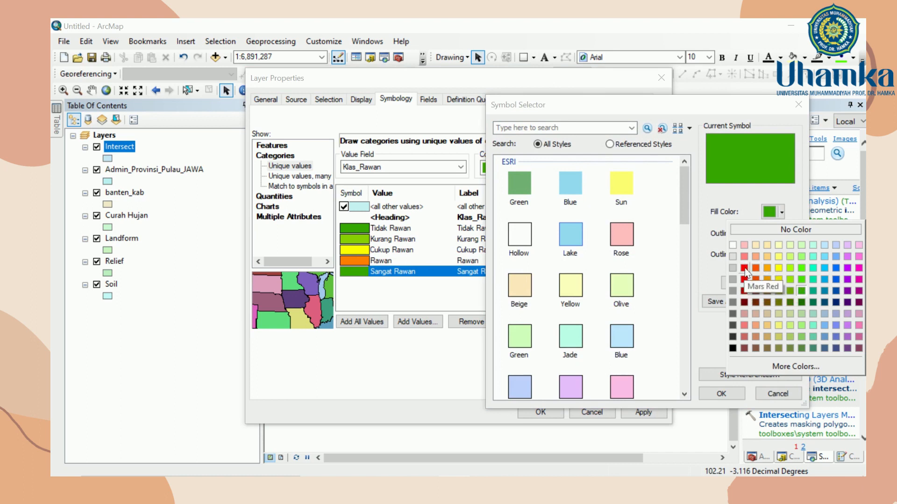
click(744, 269)
click(768, 257)
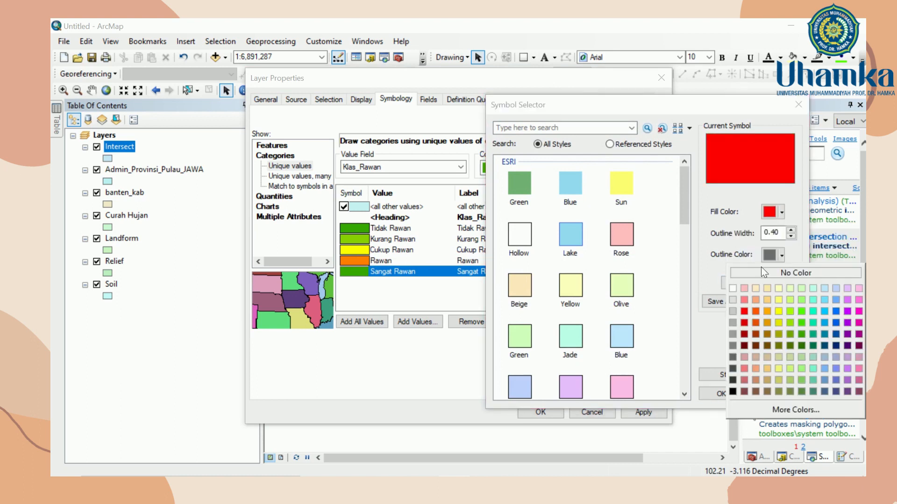
click(732, 391)
click(721, 394)
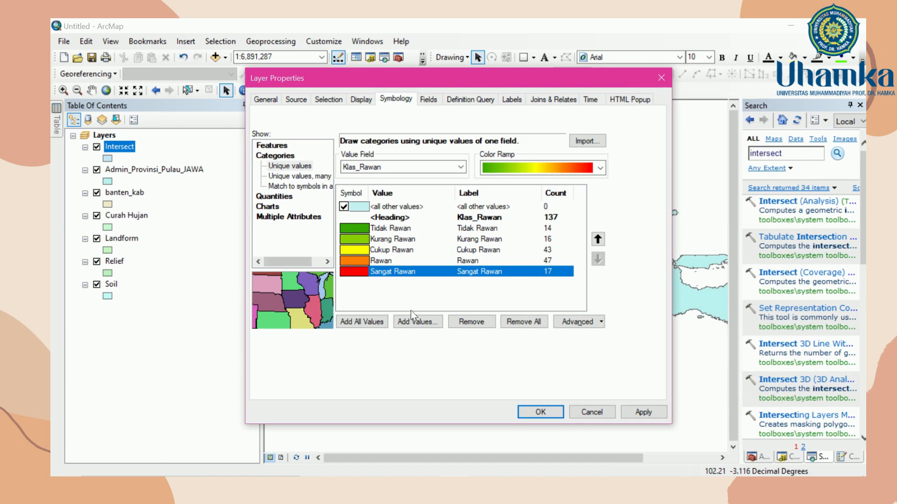
click(640, 413)
click(531, 413)
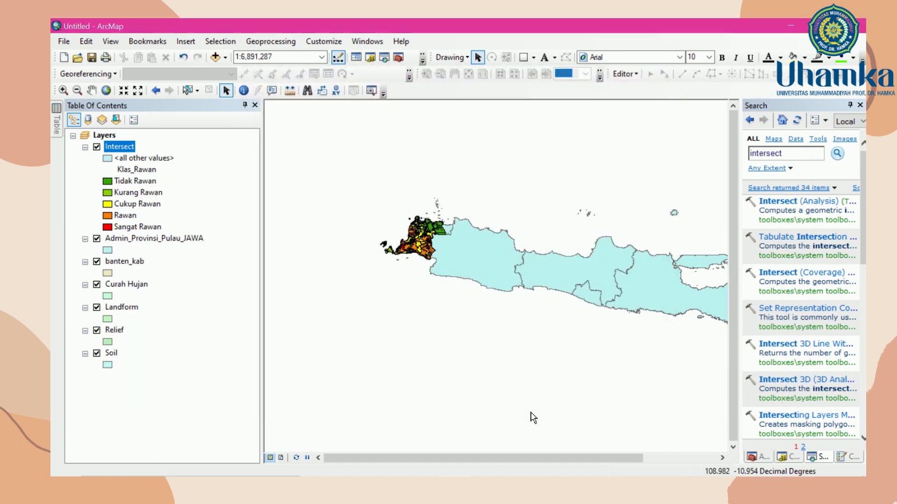
Examine how the vulnerability classes of the Intersect layer are distributed across the Banten area on the map
scroll(363, 270, up, 5)
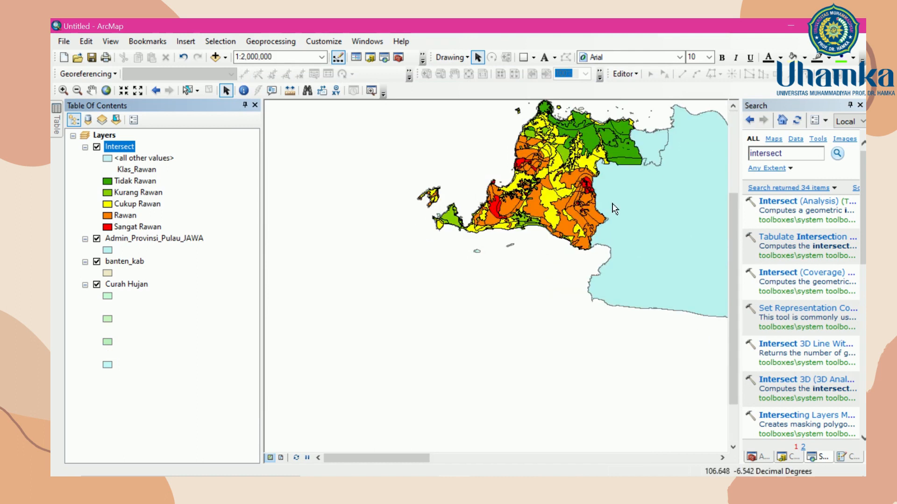
drag(734, 221, 733, 177)
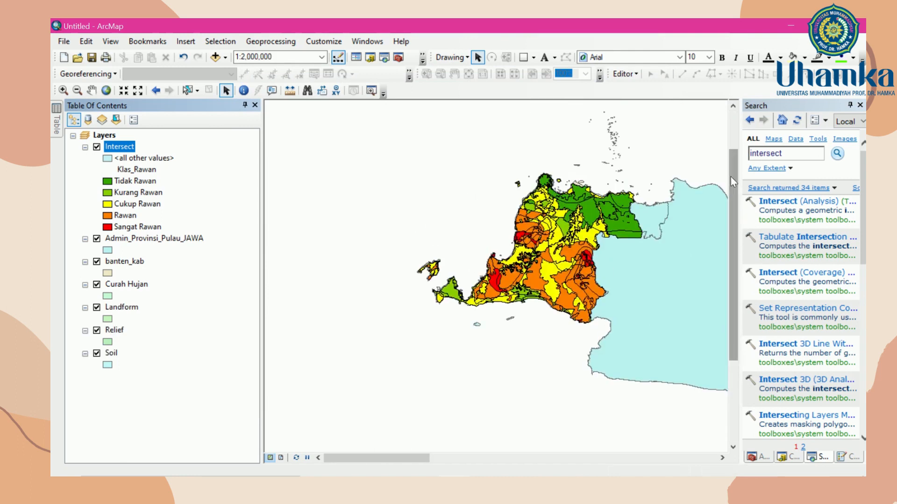
scroll(619, 230, up, 2)
scroll(618, 229, up, 3)
scroll(607, 307, up, 1)
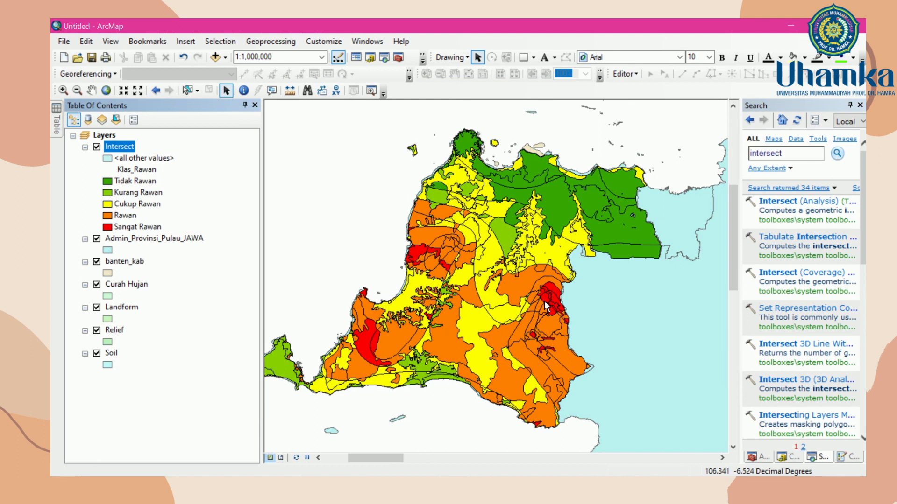
scroll(580, 299, down, 2)
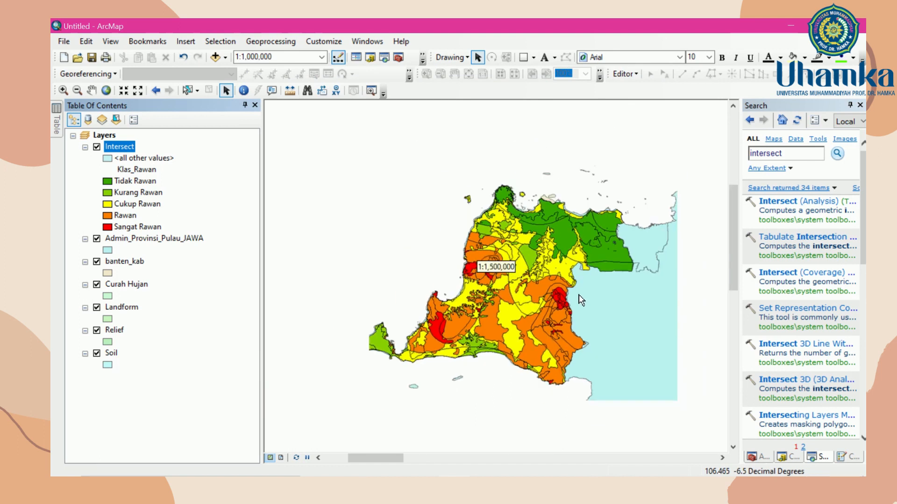
scroll(579, 294, up, 2)
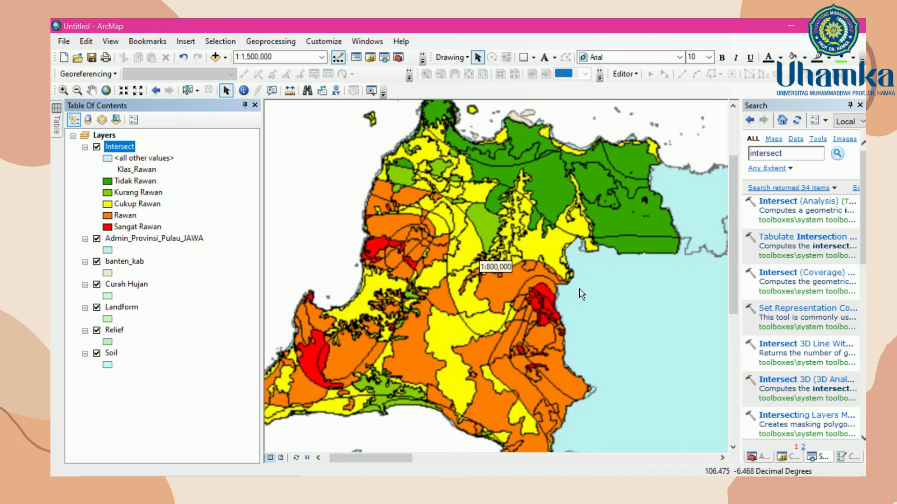
scroll(483, 216, down, 2)
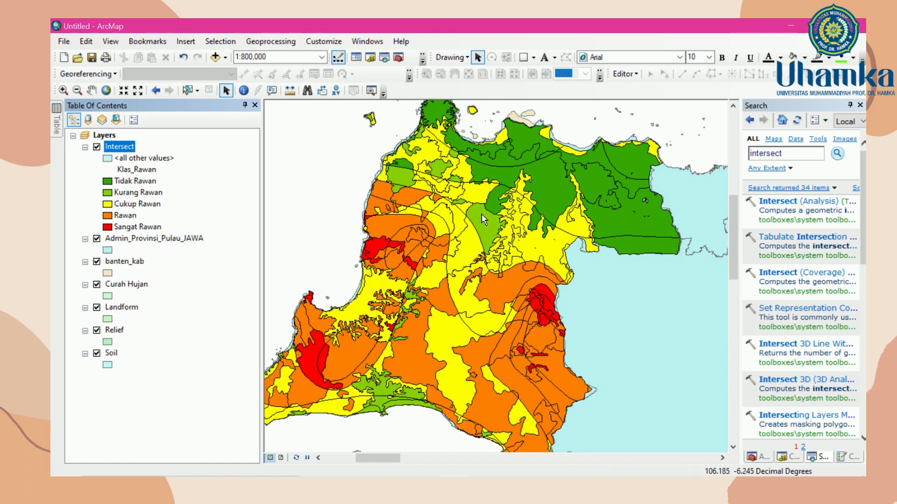